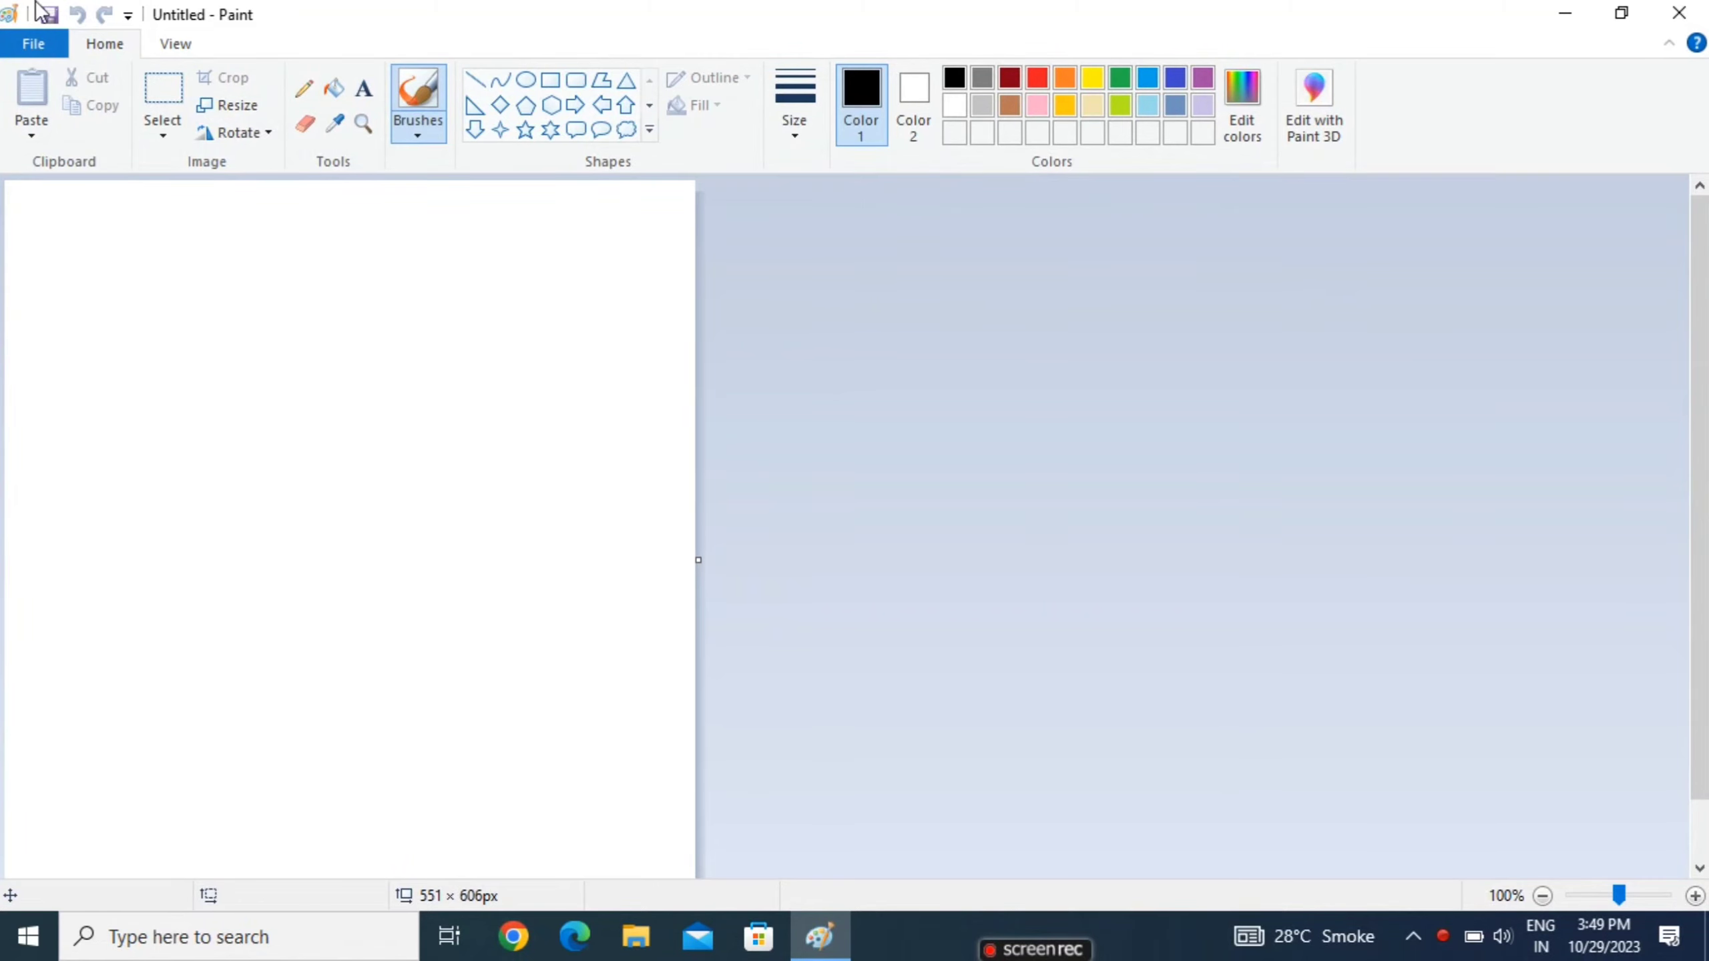
left_click(36, 44)
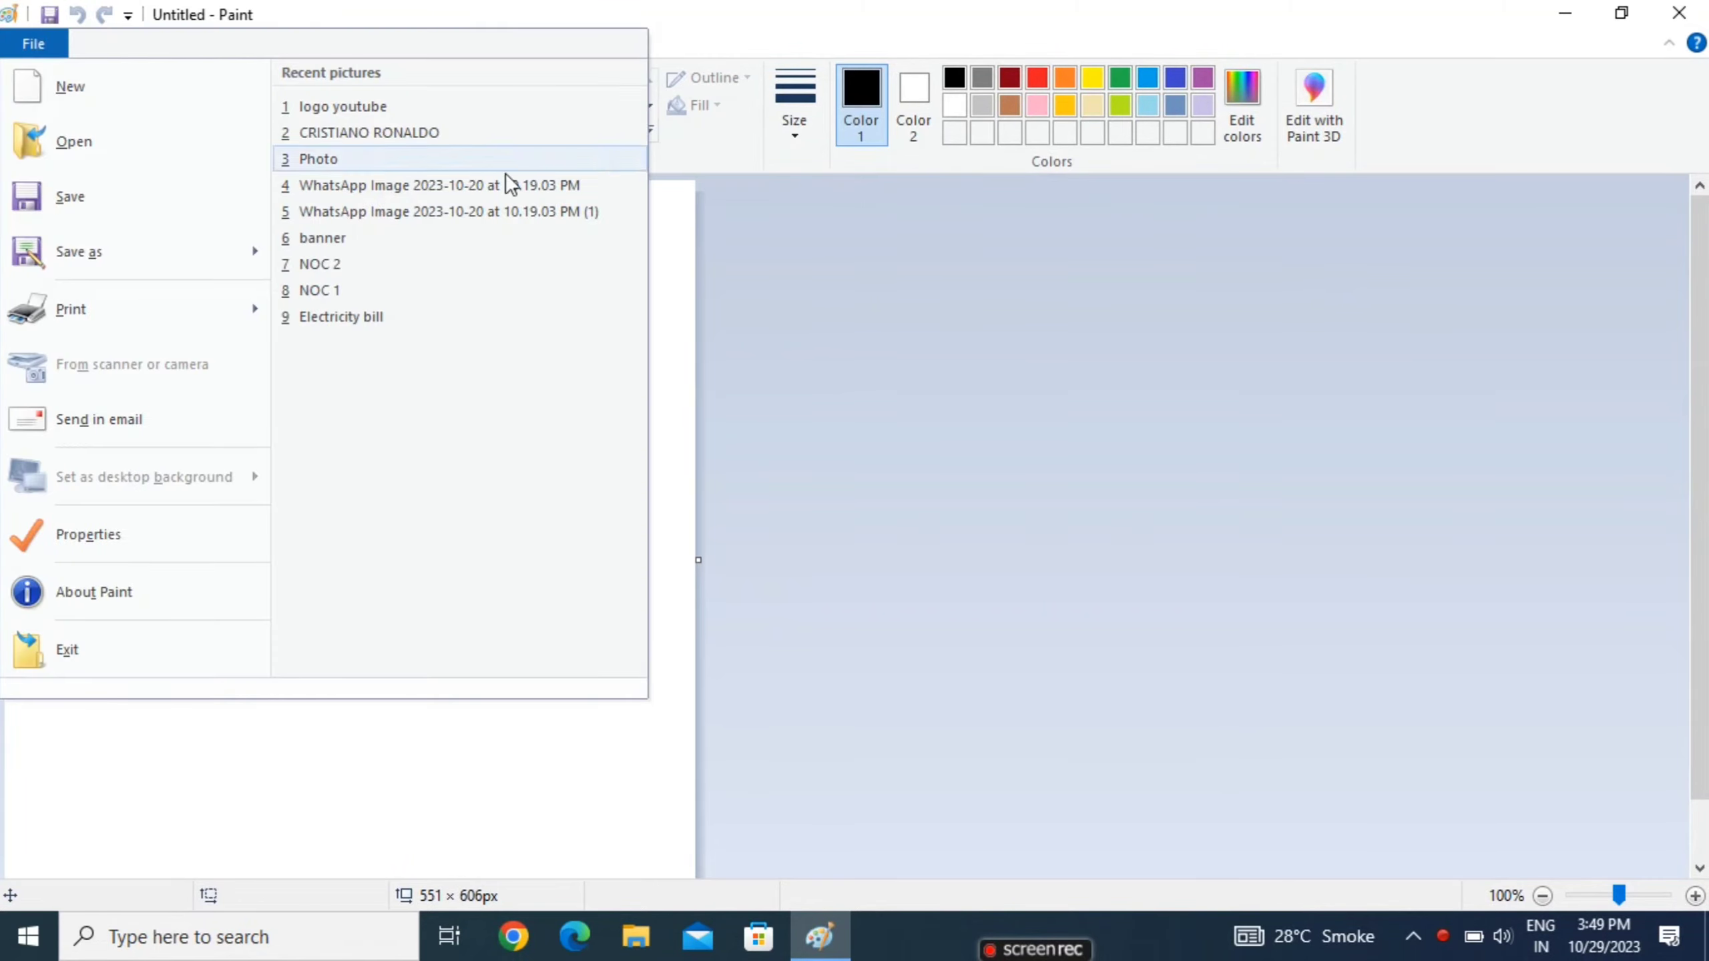
left_click(825, 368)
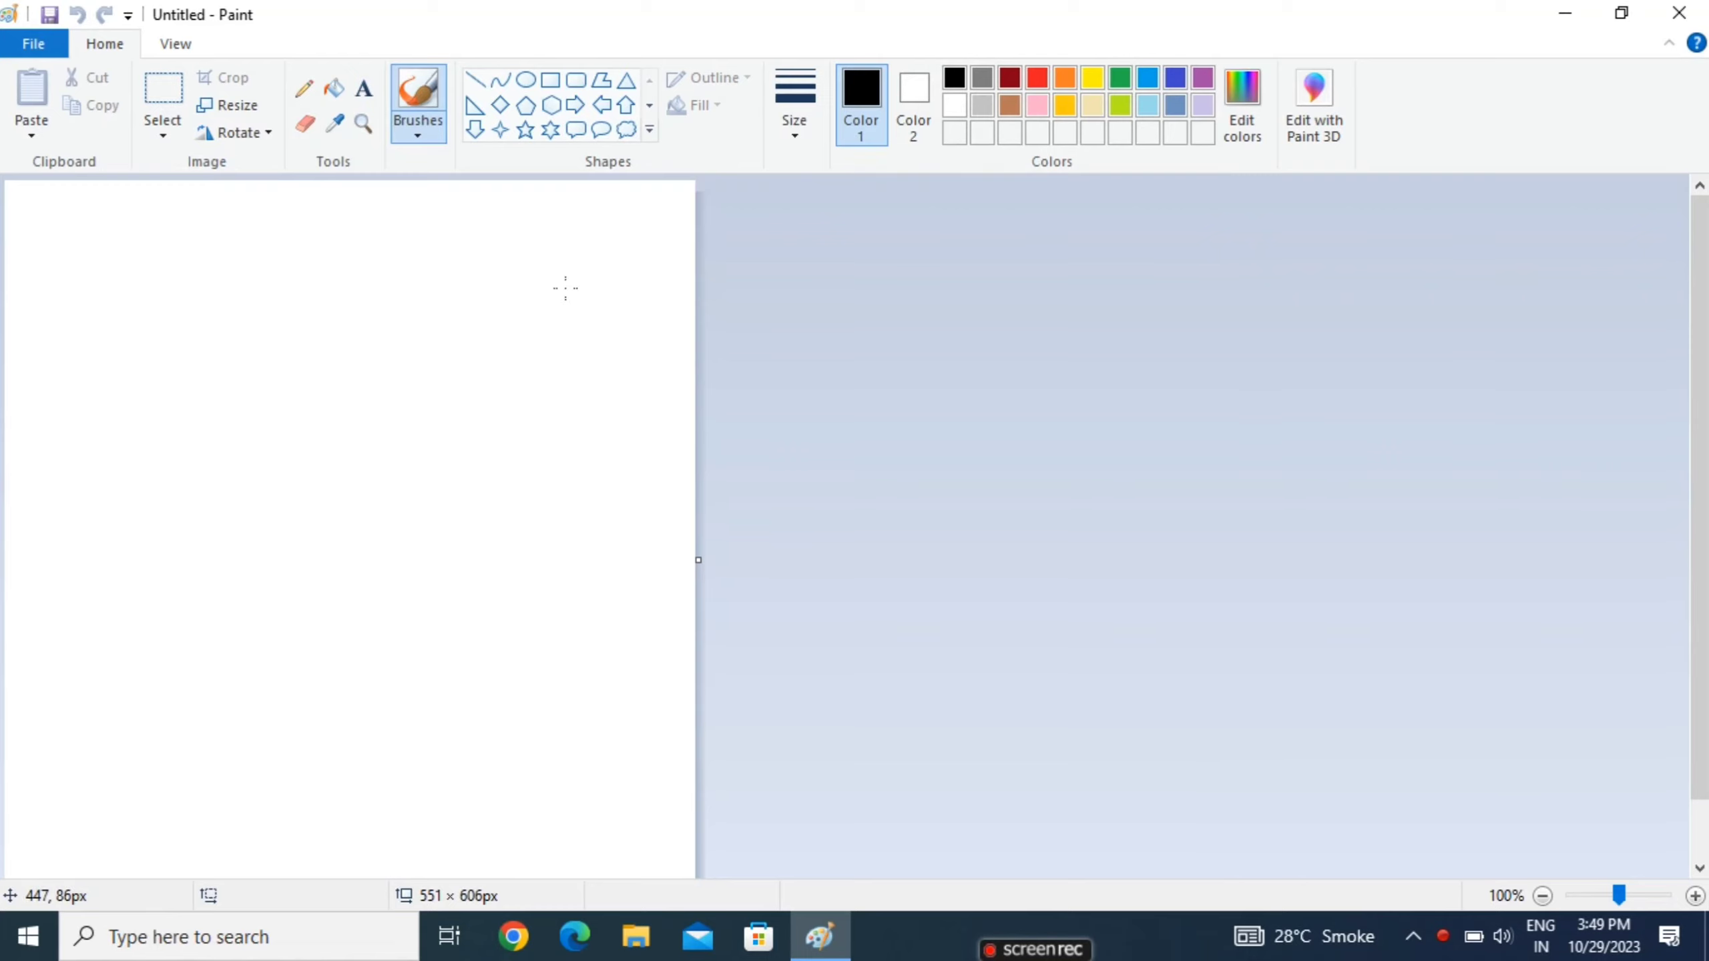
Step: Enlarge the blank canvas to about 930 × 625 px
left_click(655, 484)
left_click_drag(701, 561, 1155, 564)
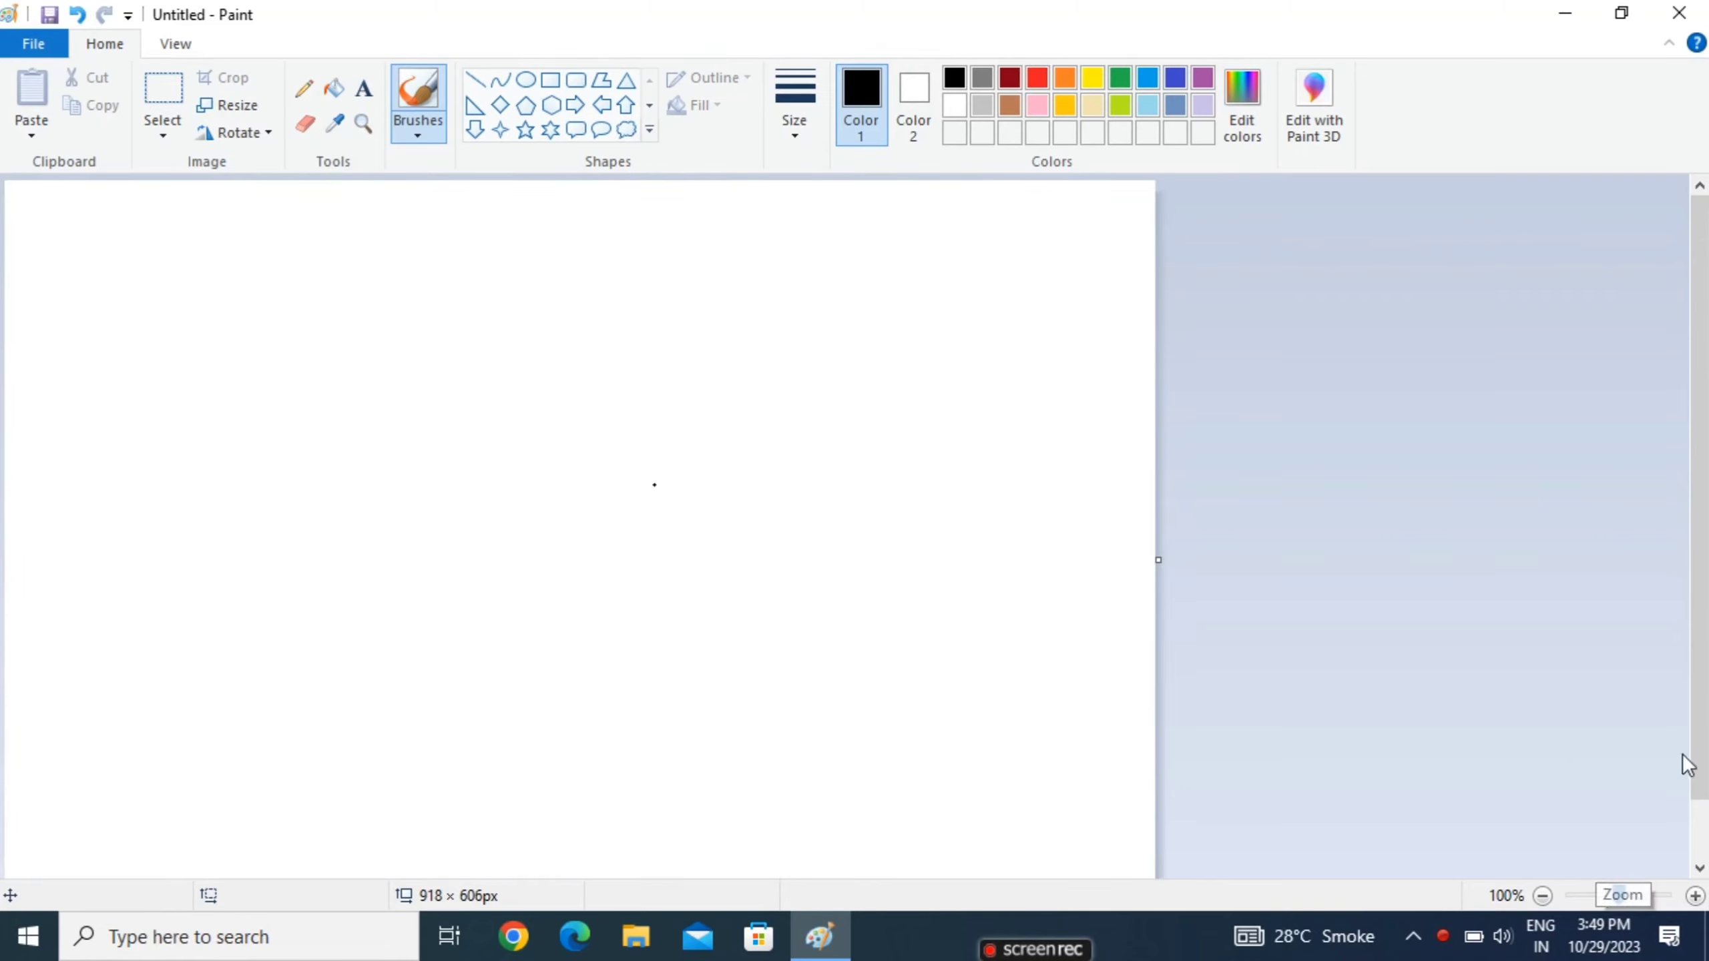
left_click_drag(1695, 768, 1701, 835)
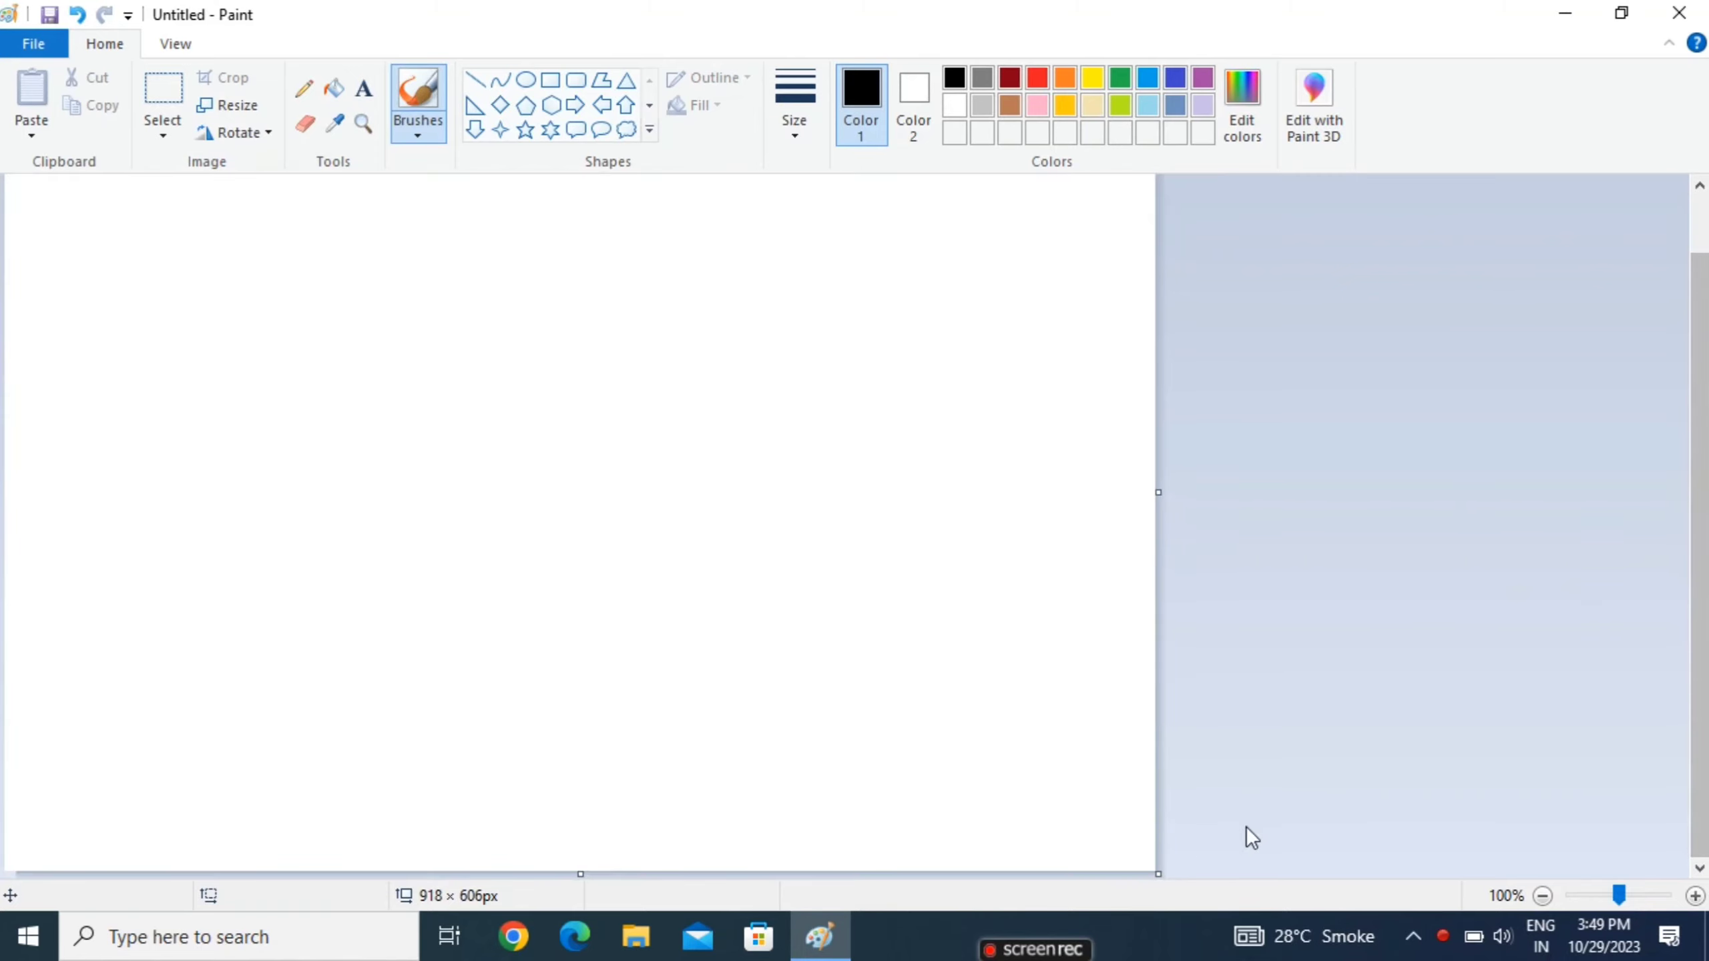
left_click_drag(1158, 874, 1173, 896)
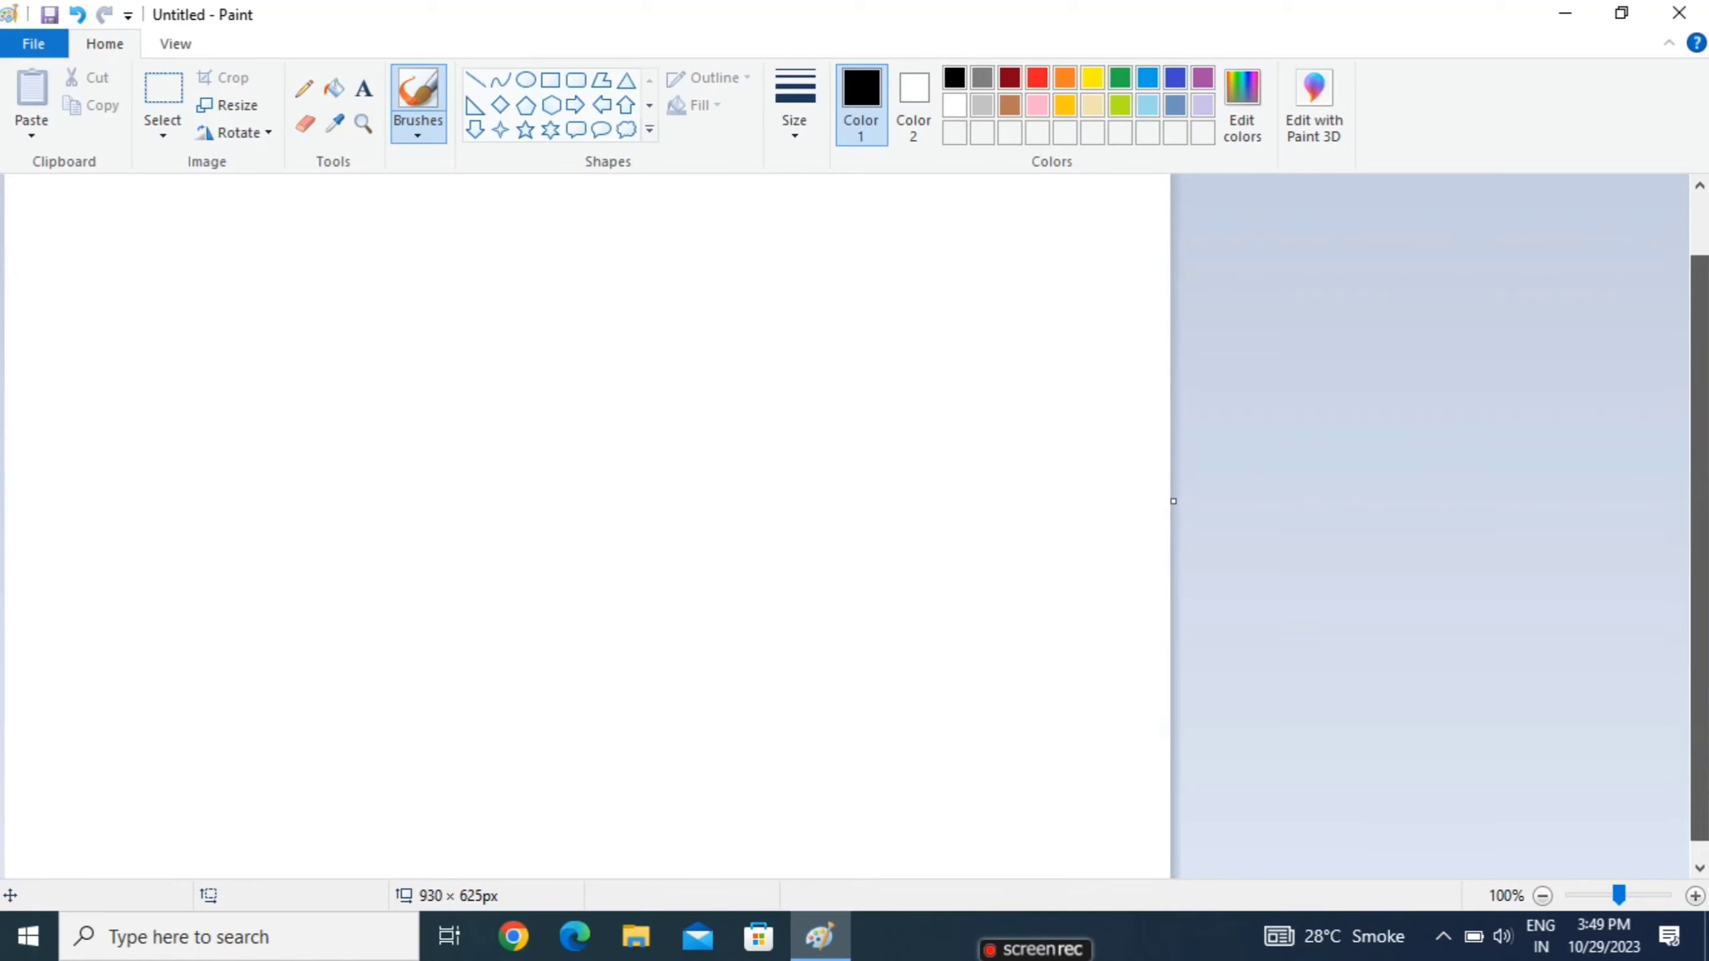
scroll(1388, 424, "up", 2)
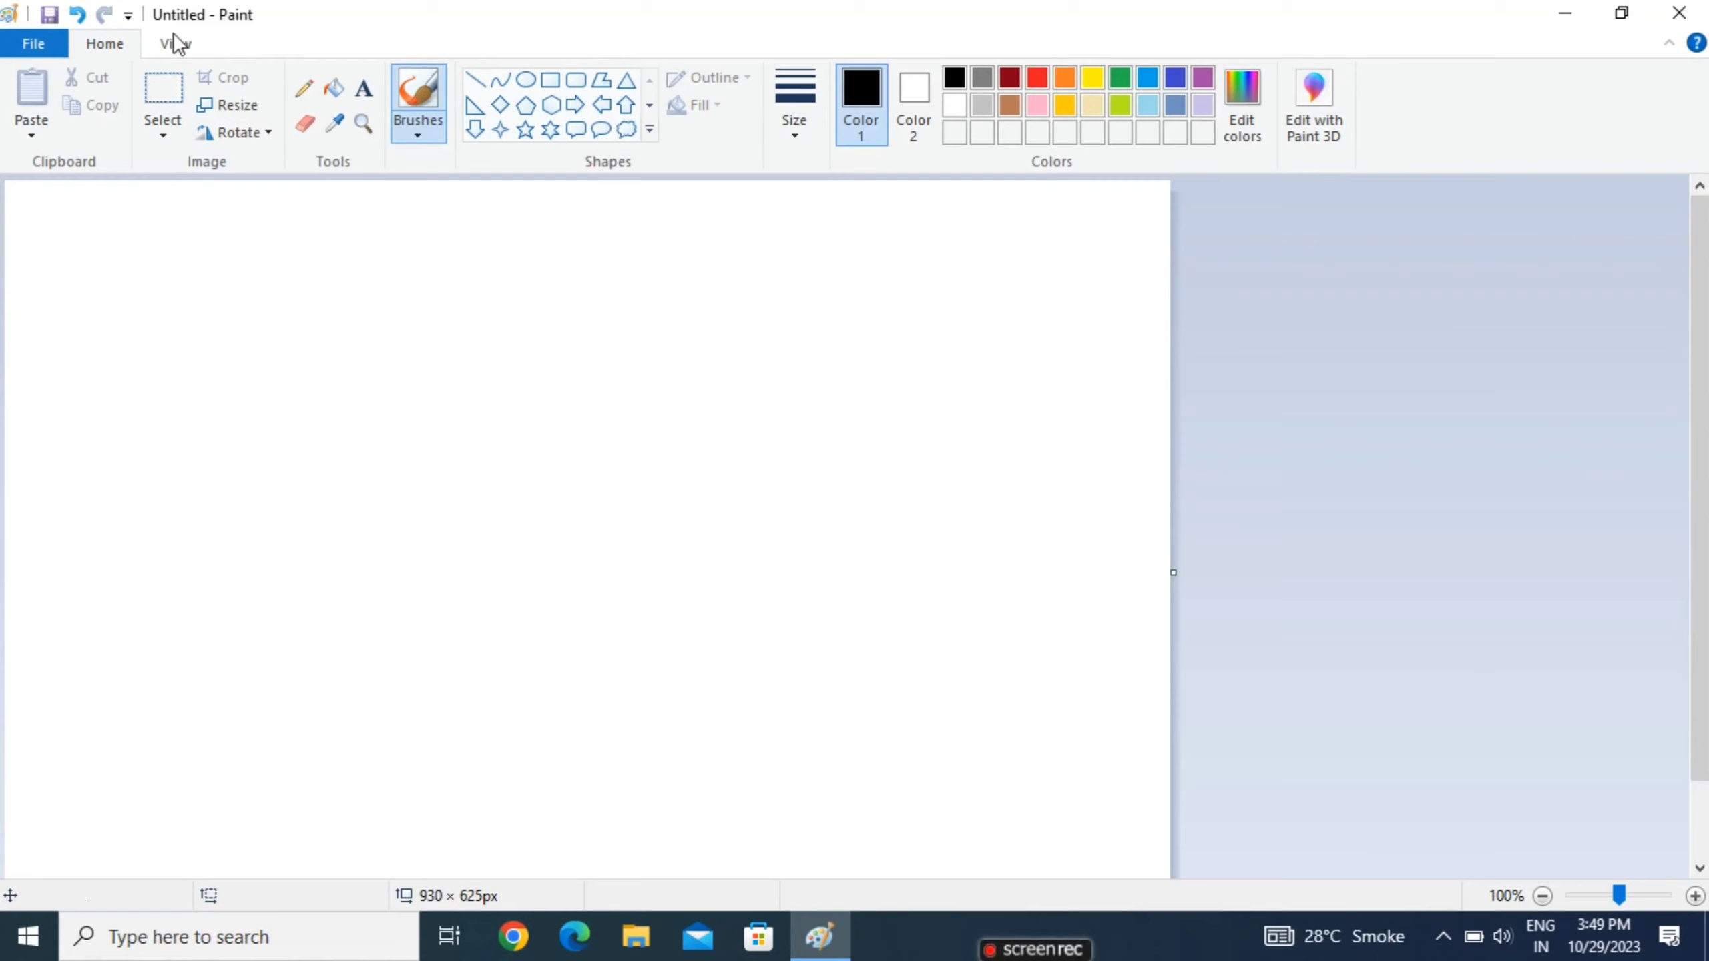
Step: Paste the picture file "t" from the Downloads folder onto the canvas and move it near the middle
left_click(39, 131)
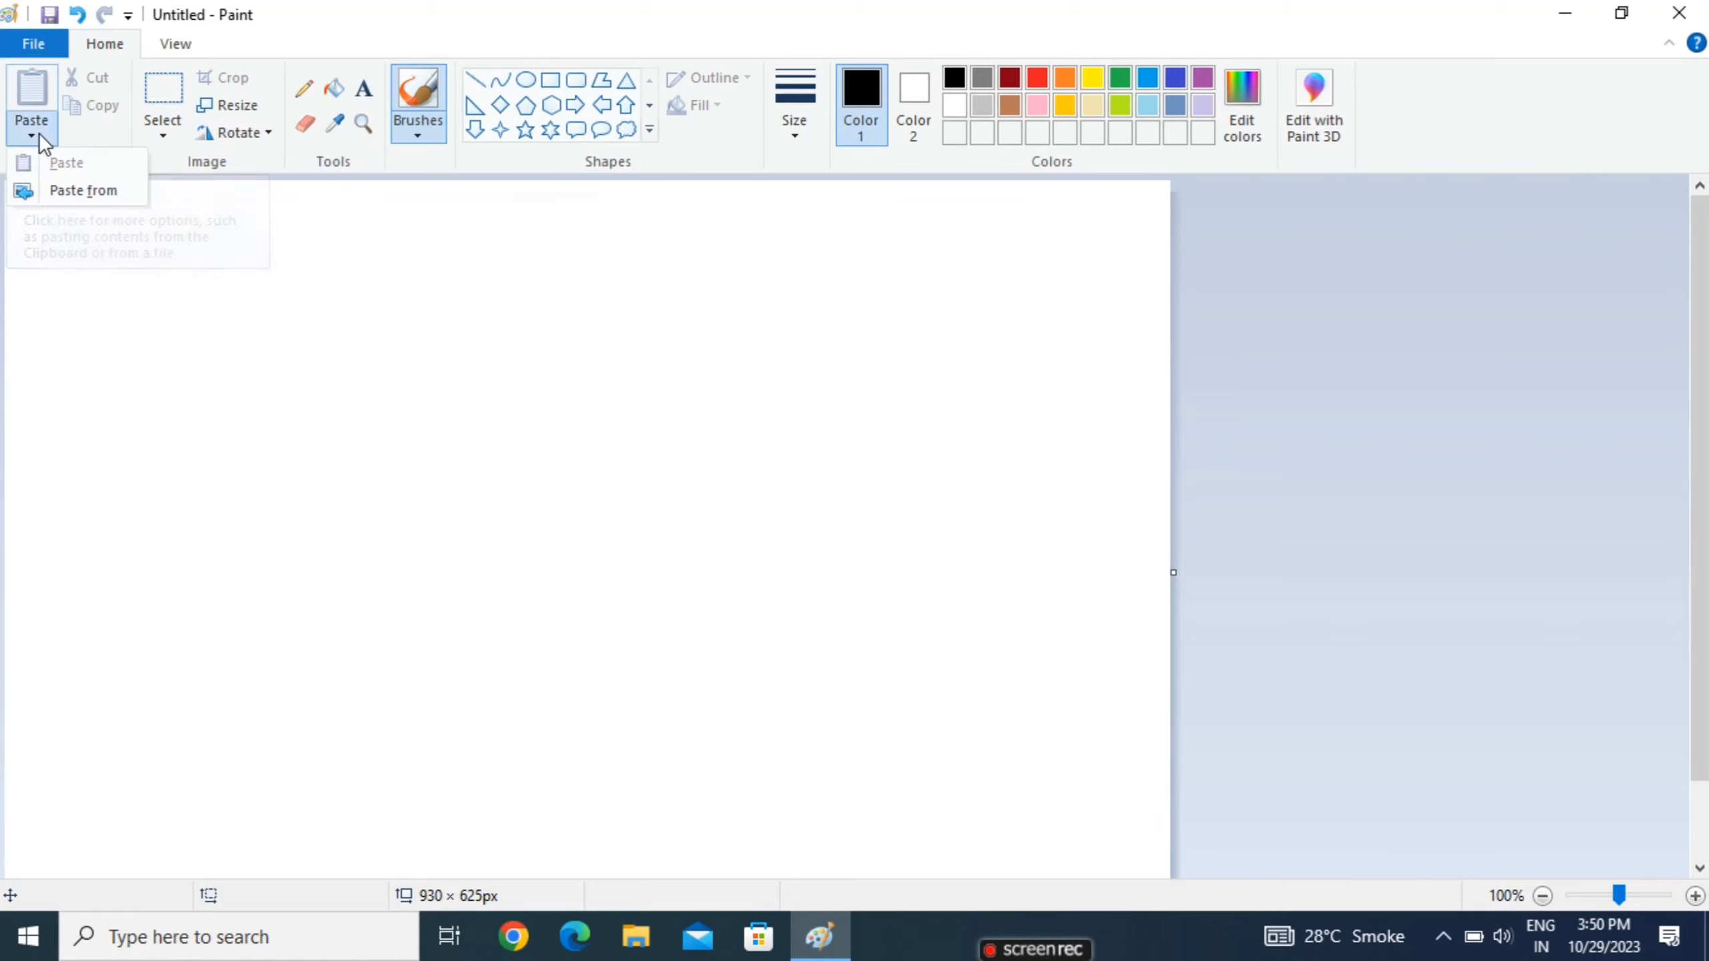
left_click(68, 181)
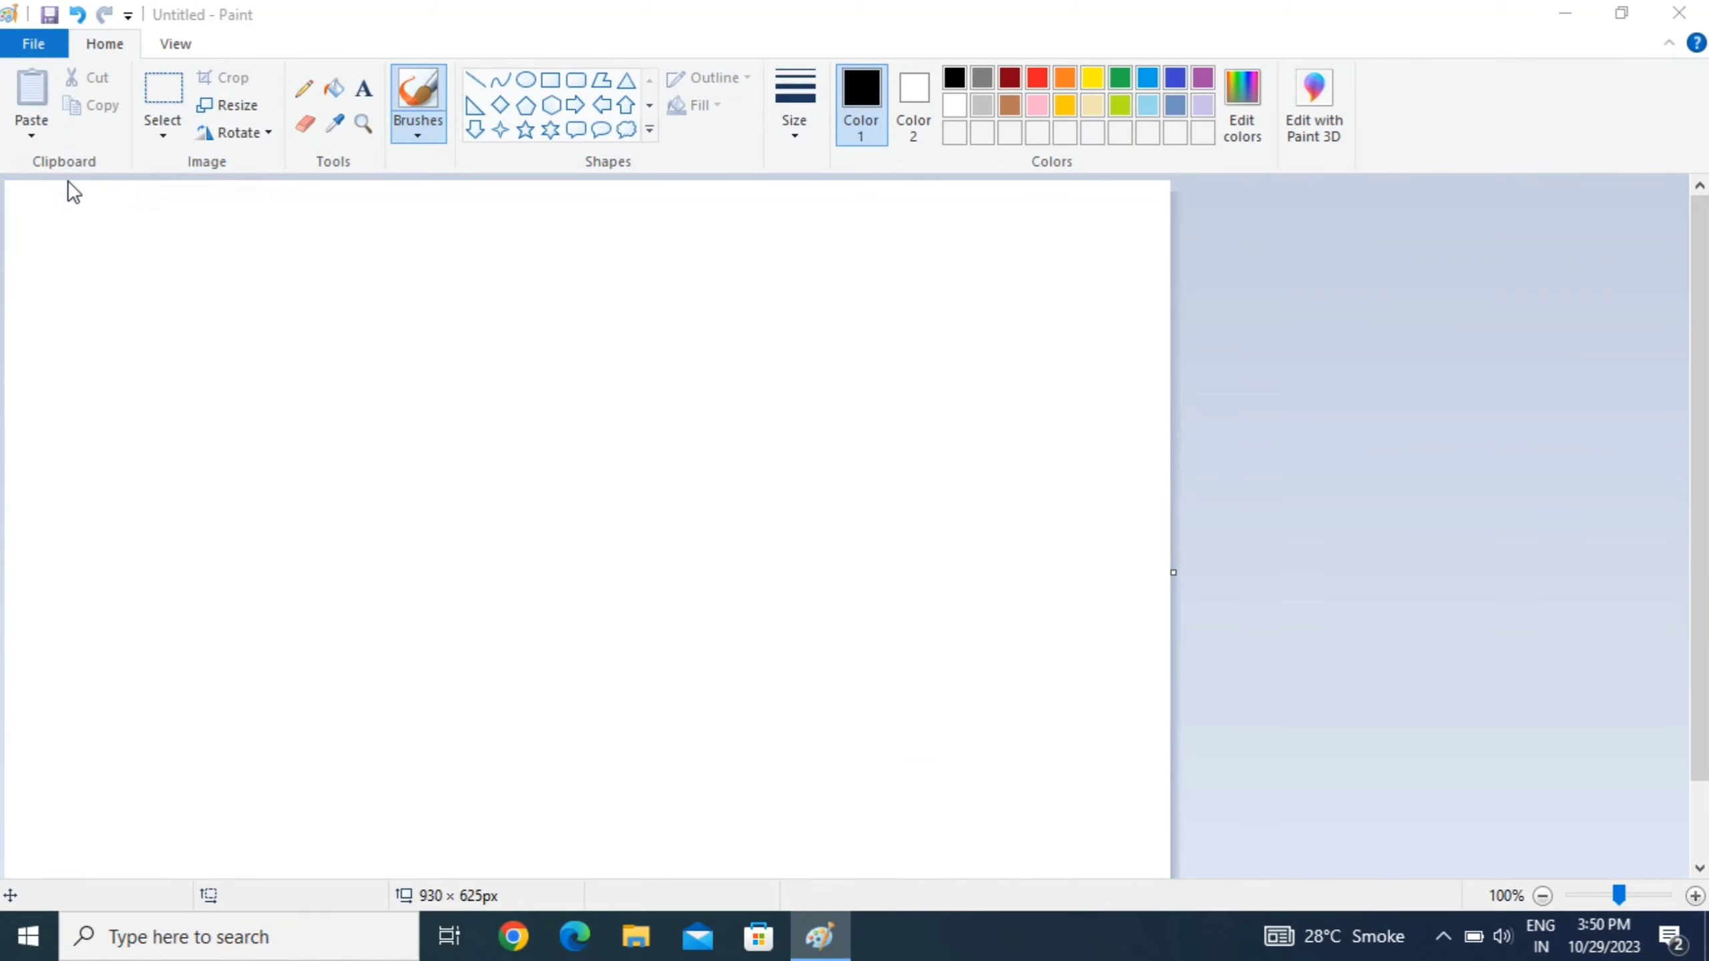
left_click(724, 350)
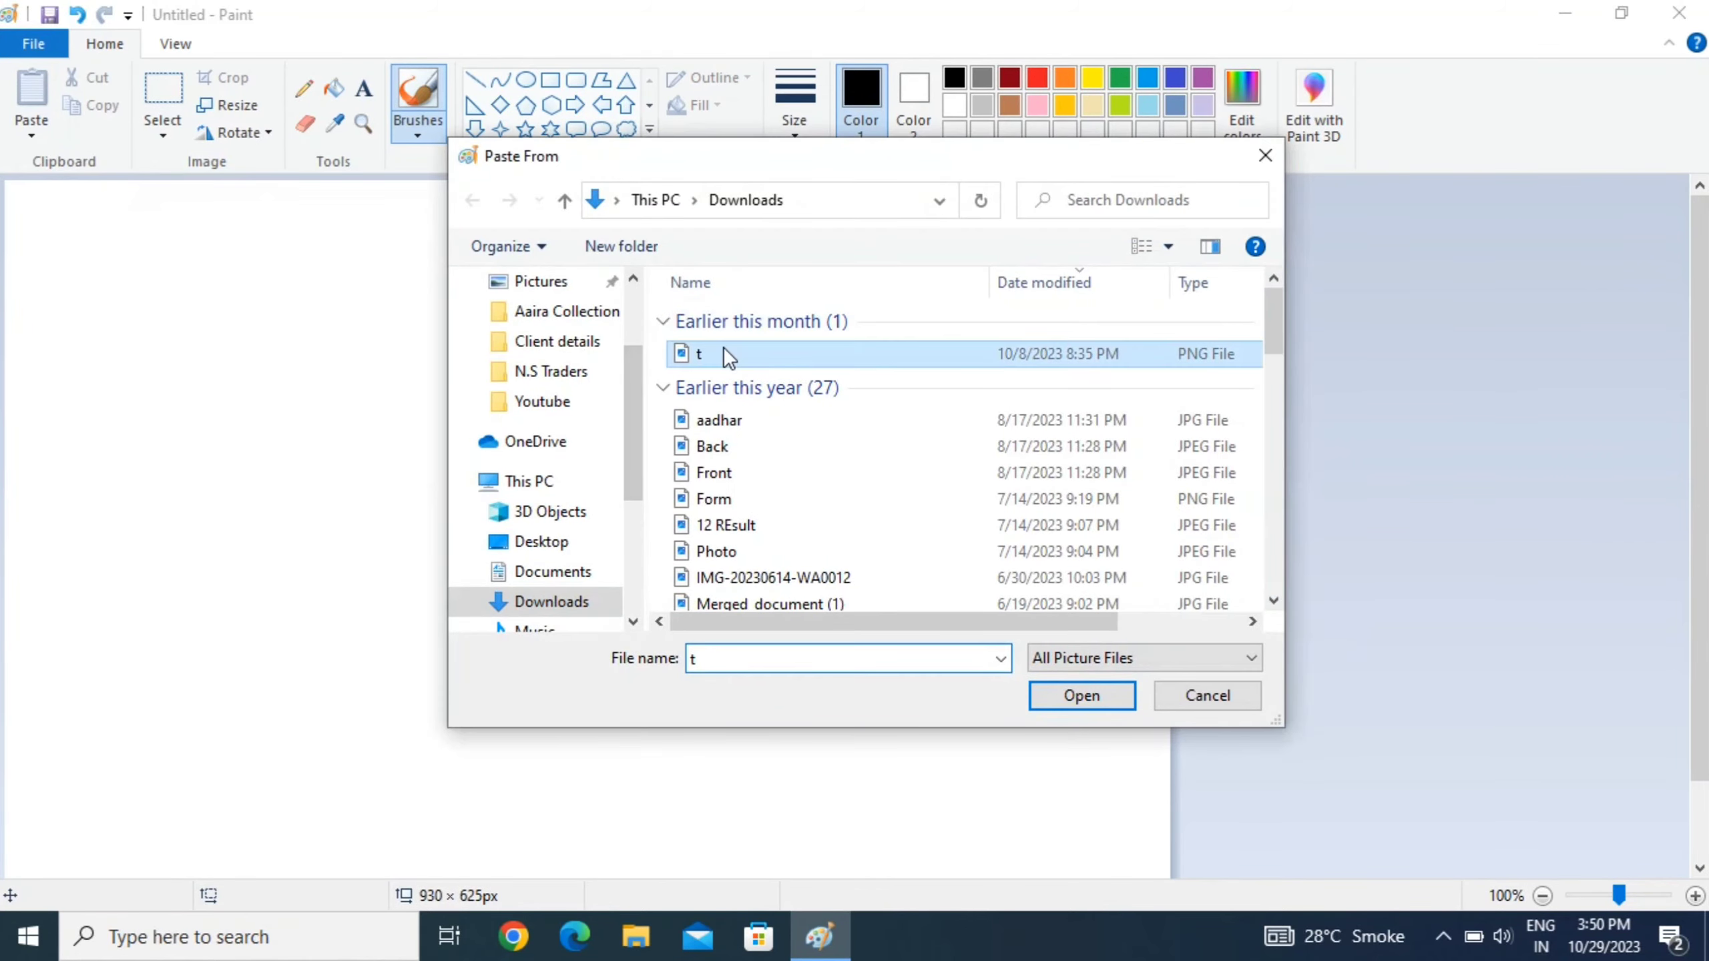
double_click(724, 351)
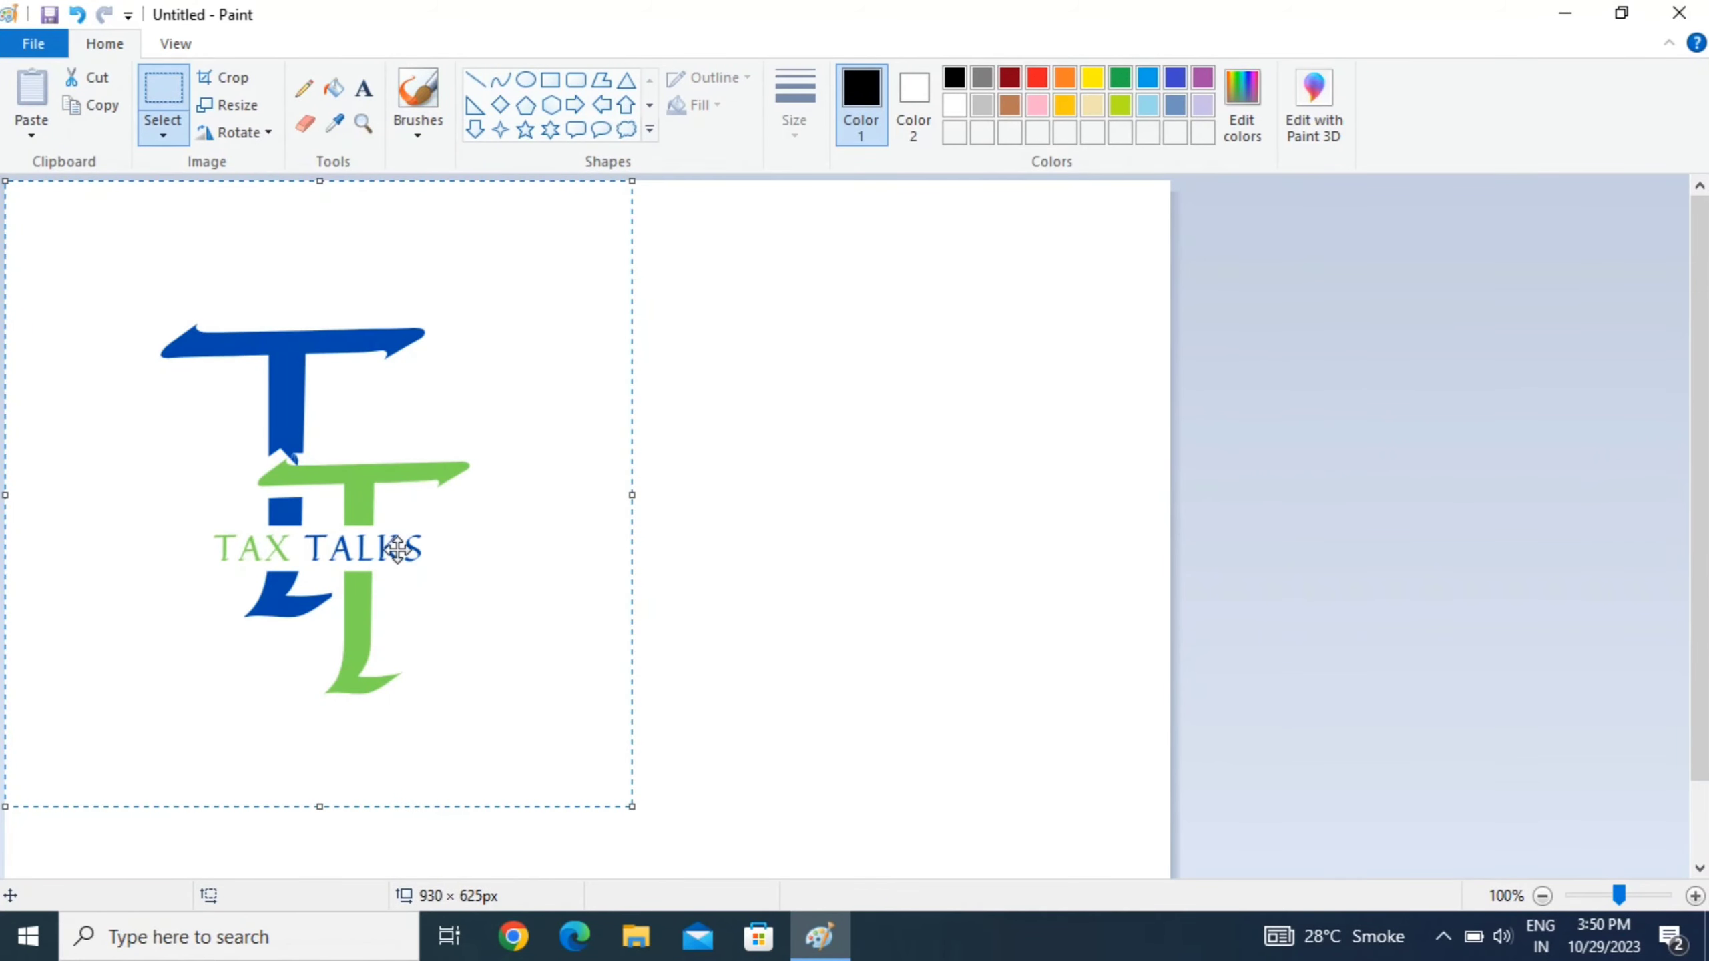
left_click_drag(355, 500, 570, 561)
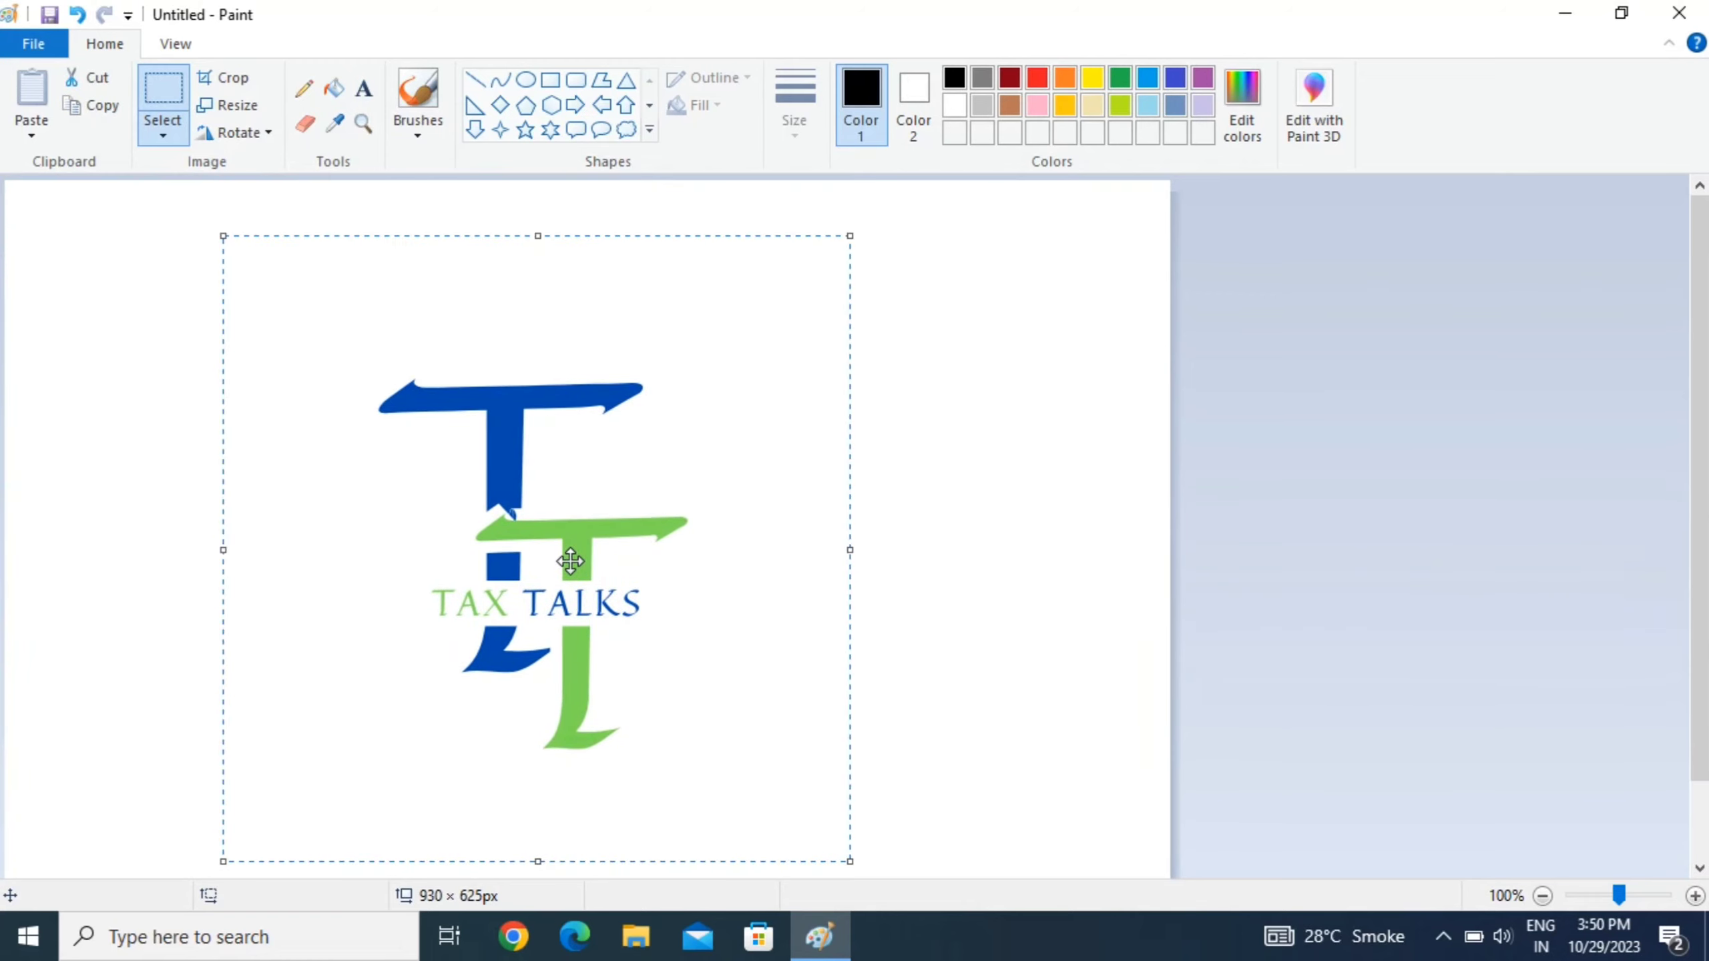
scroll(586, 525, "down", 3)
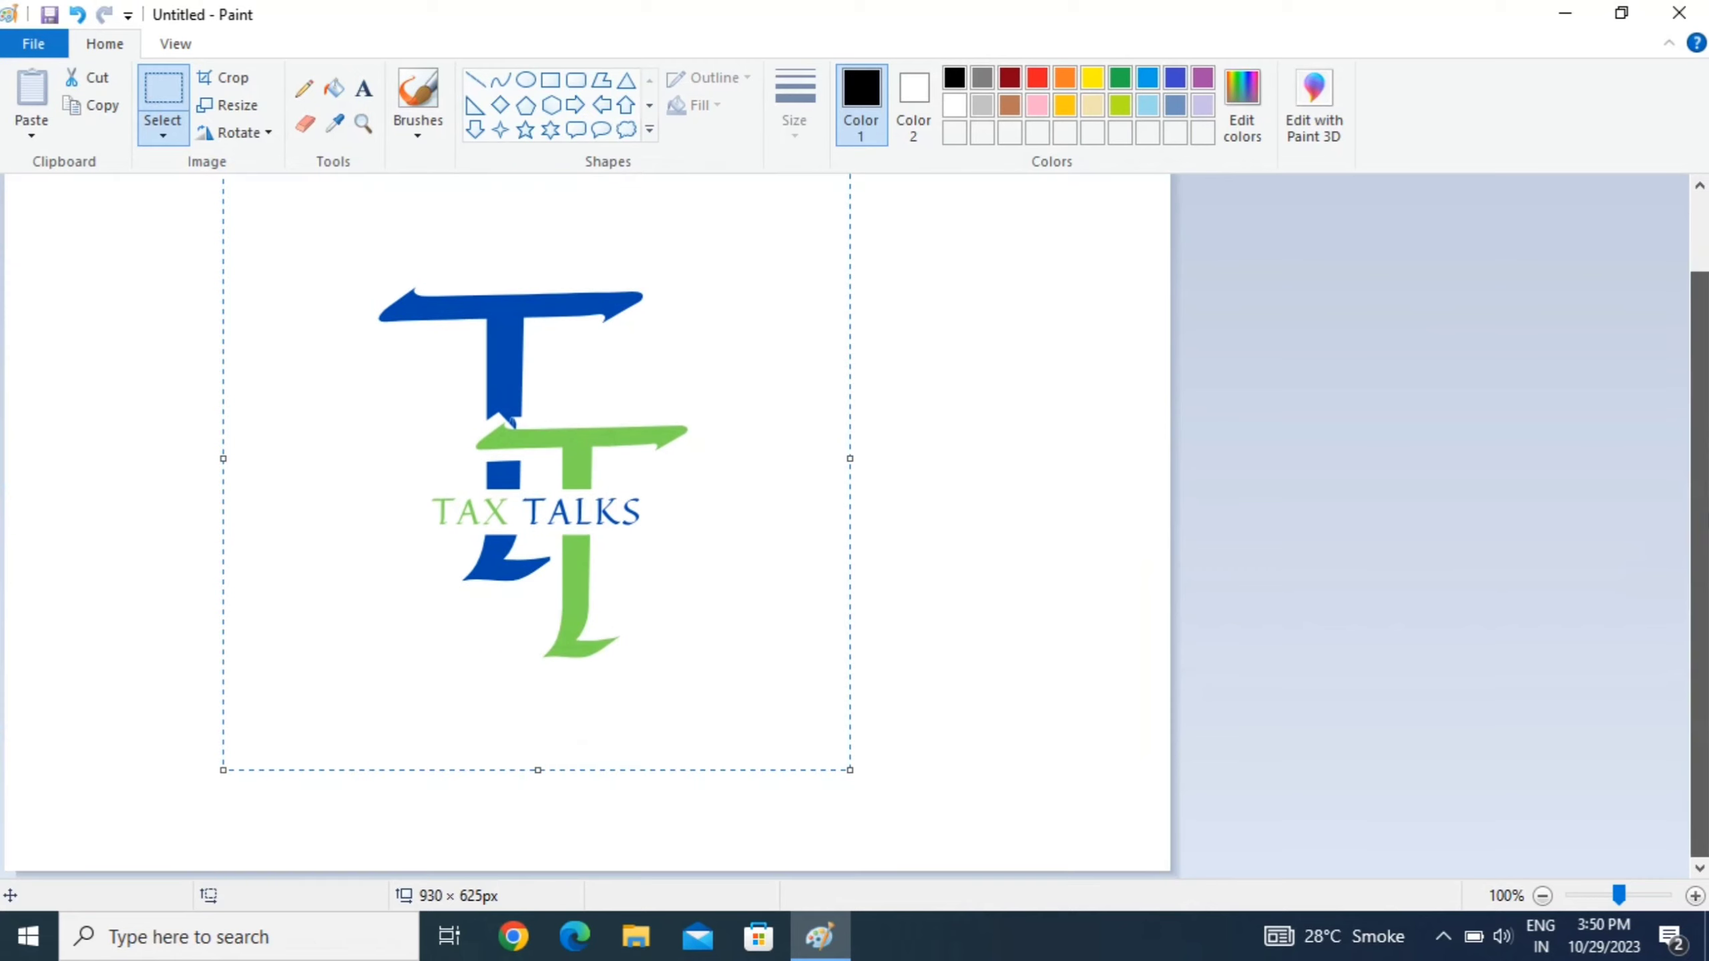
scroll(585, 491, "up", 1)
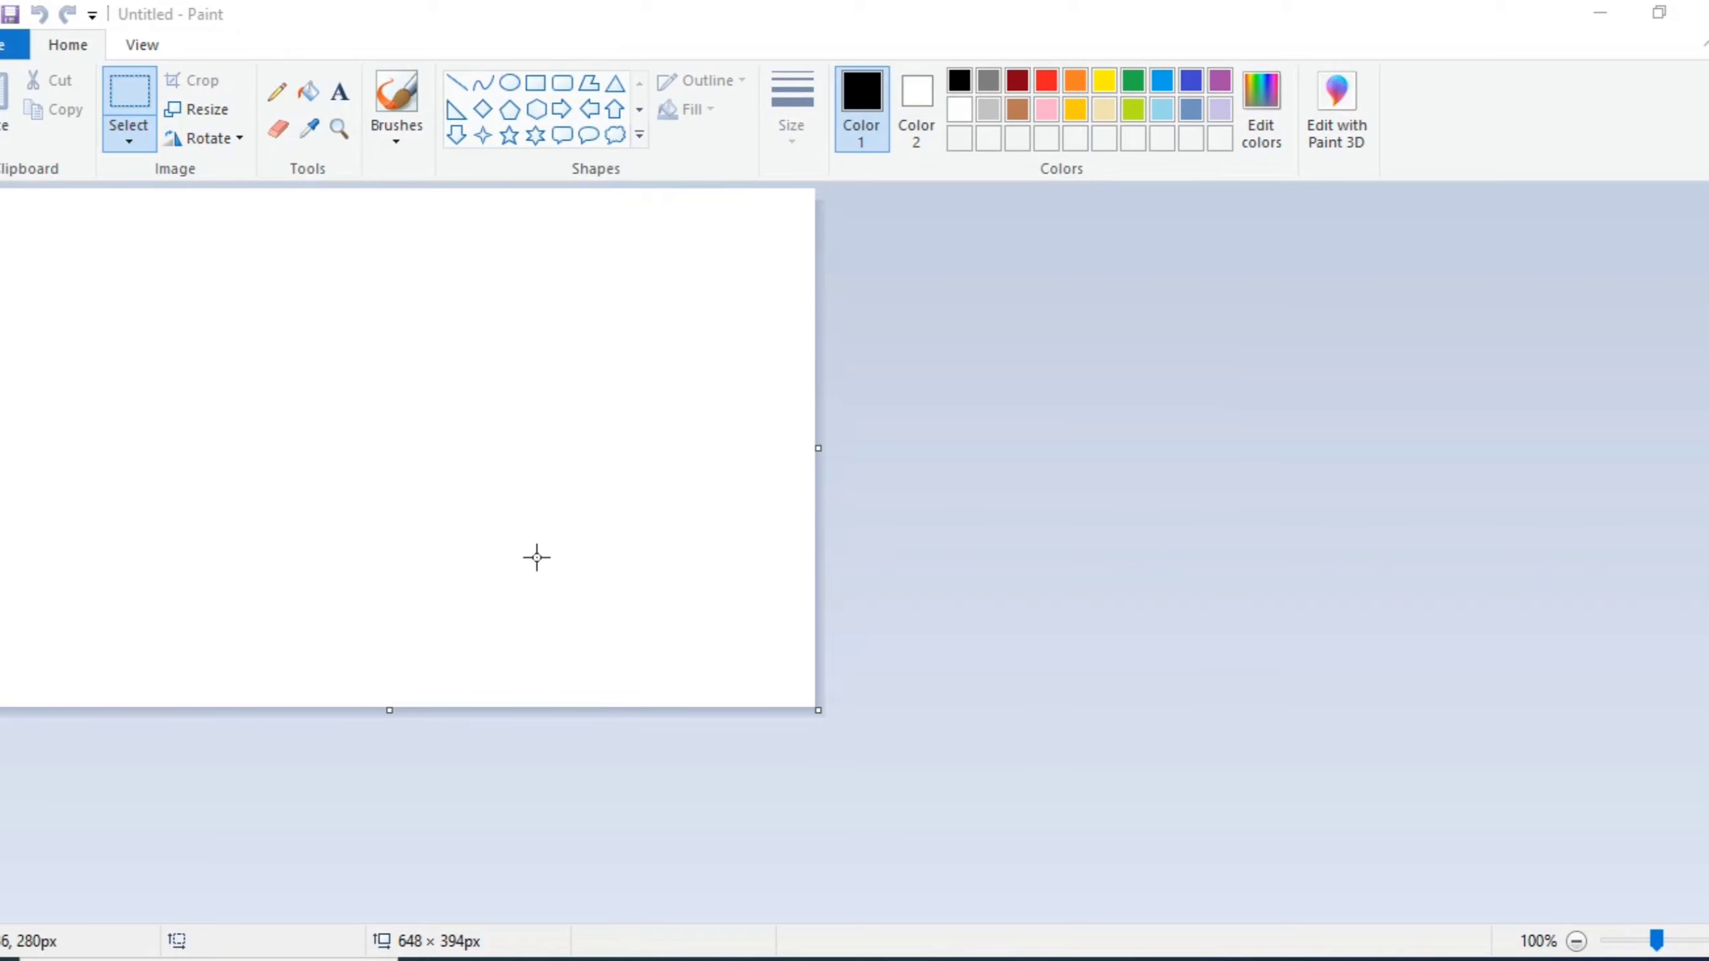
Step: Paste the "logo youtube" picture from the Youtube folder on the Desktop onto the canvas
left_click(2, 153)
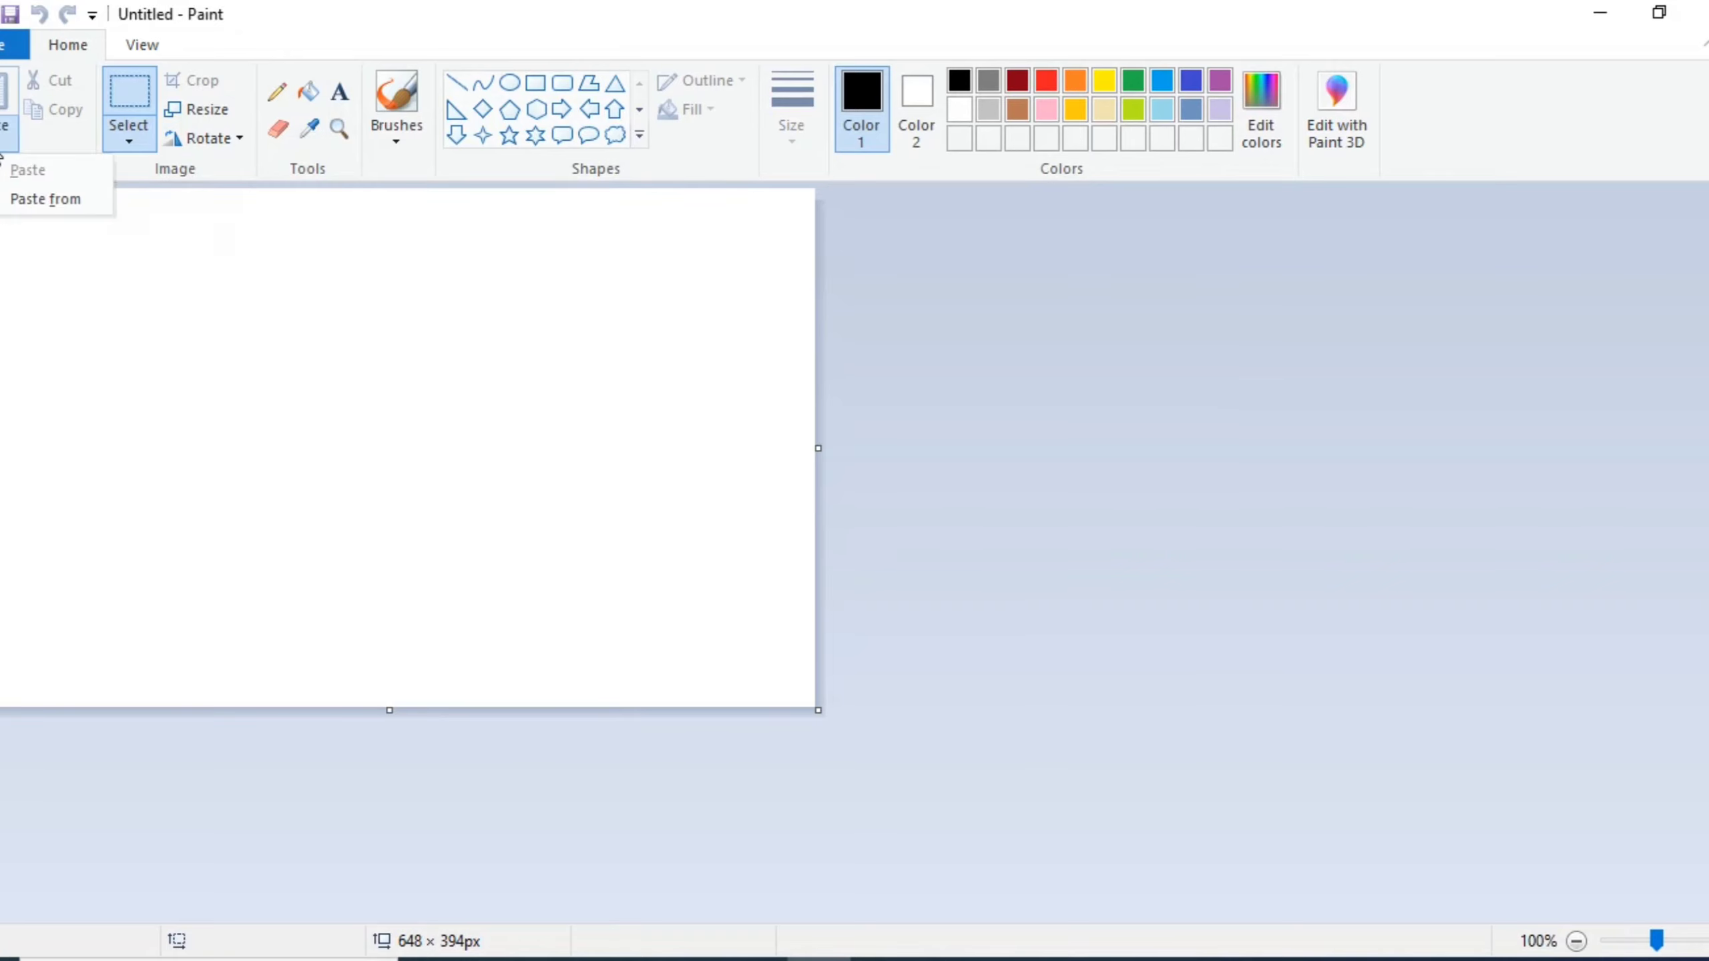
left_click(8, 198)
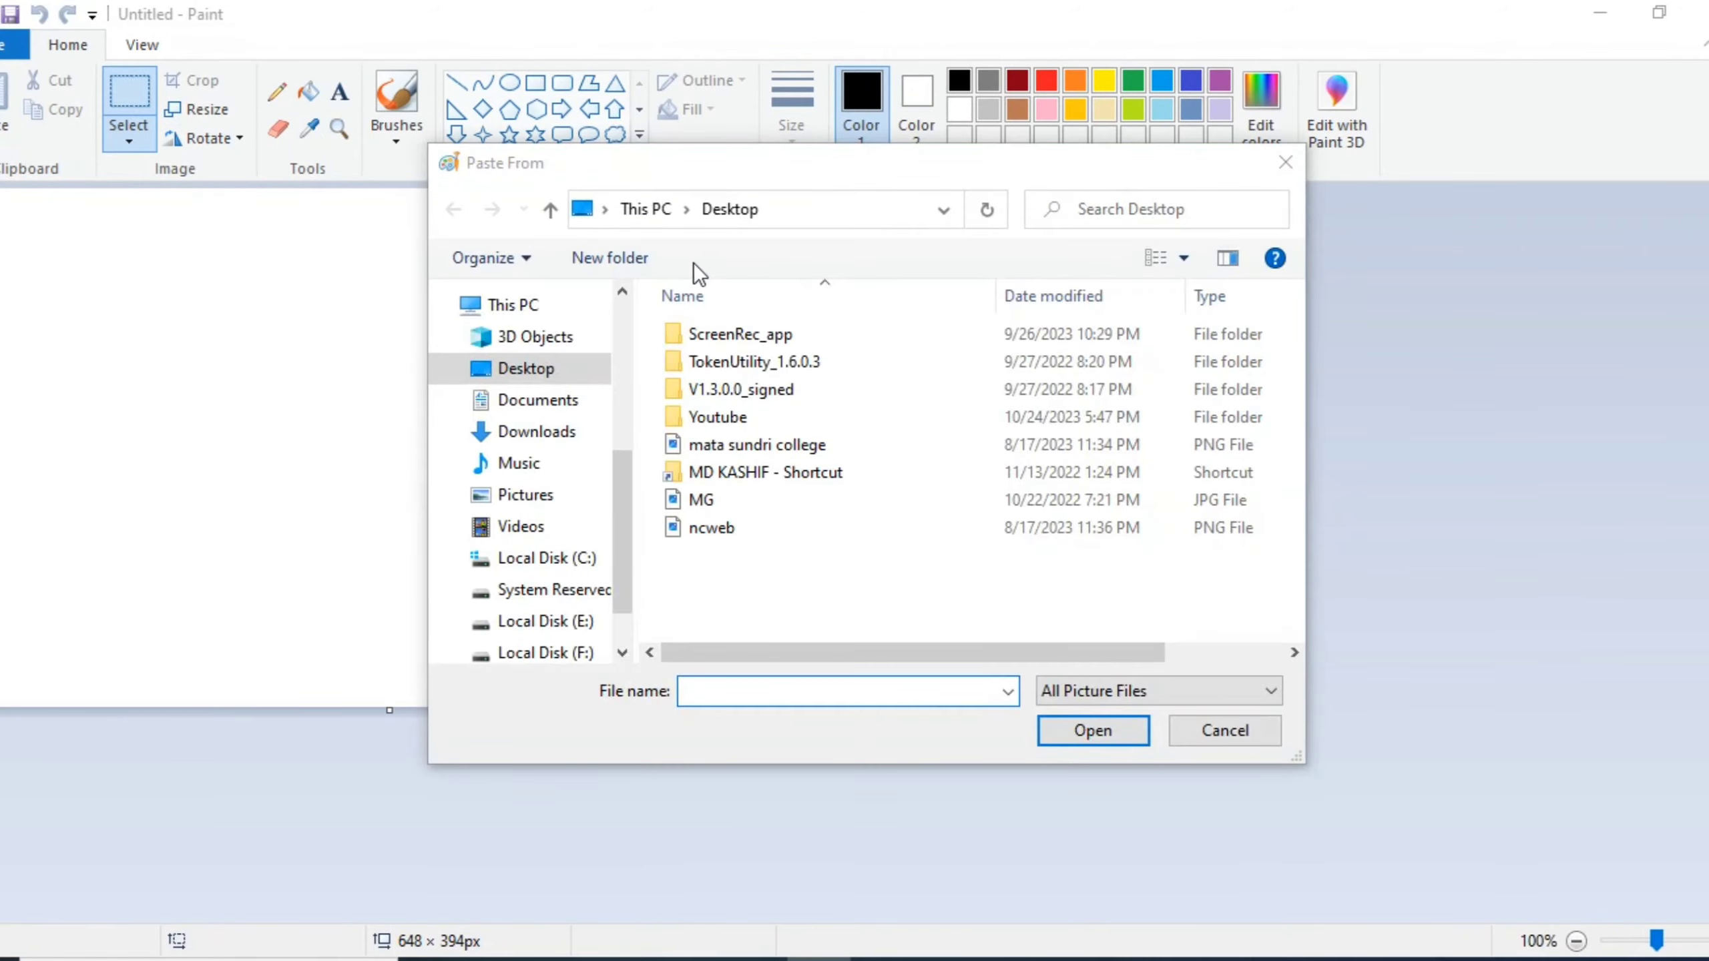
double_click(759, 415)
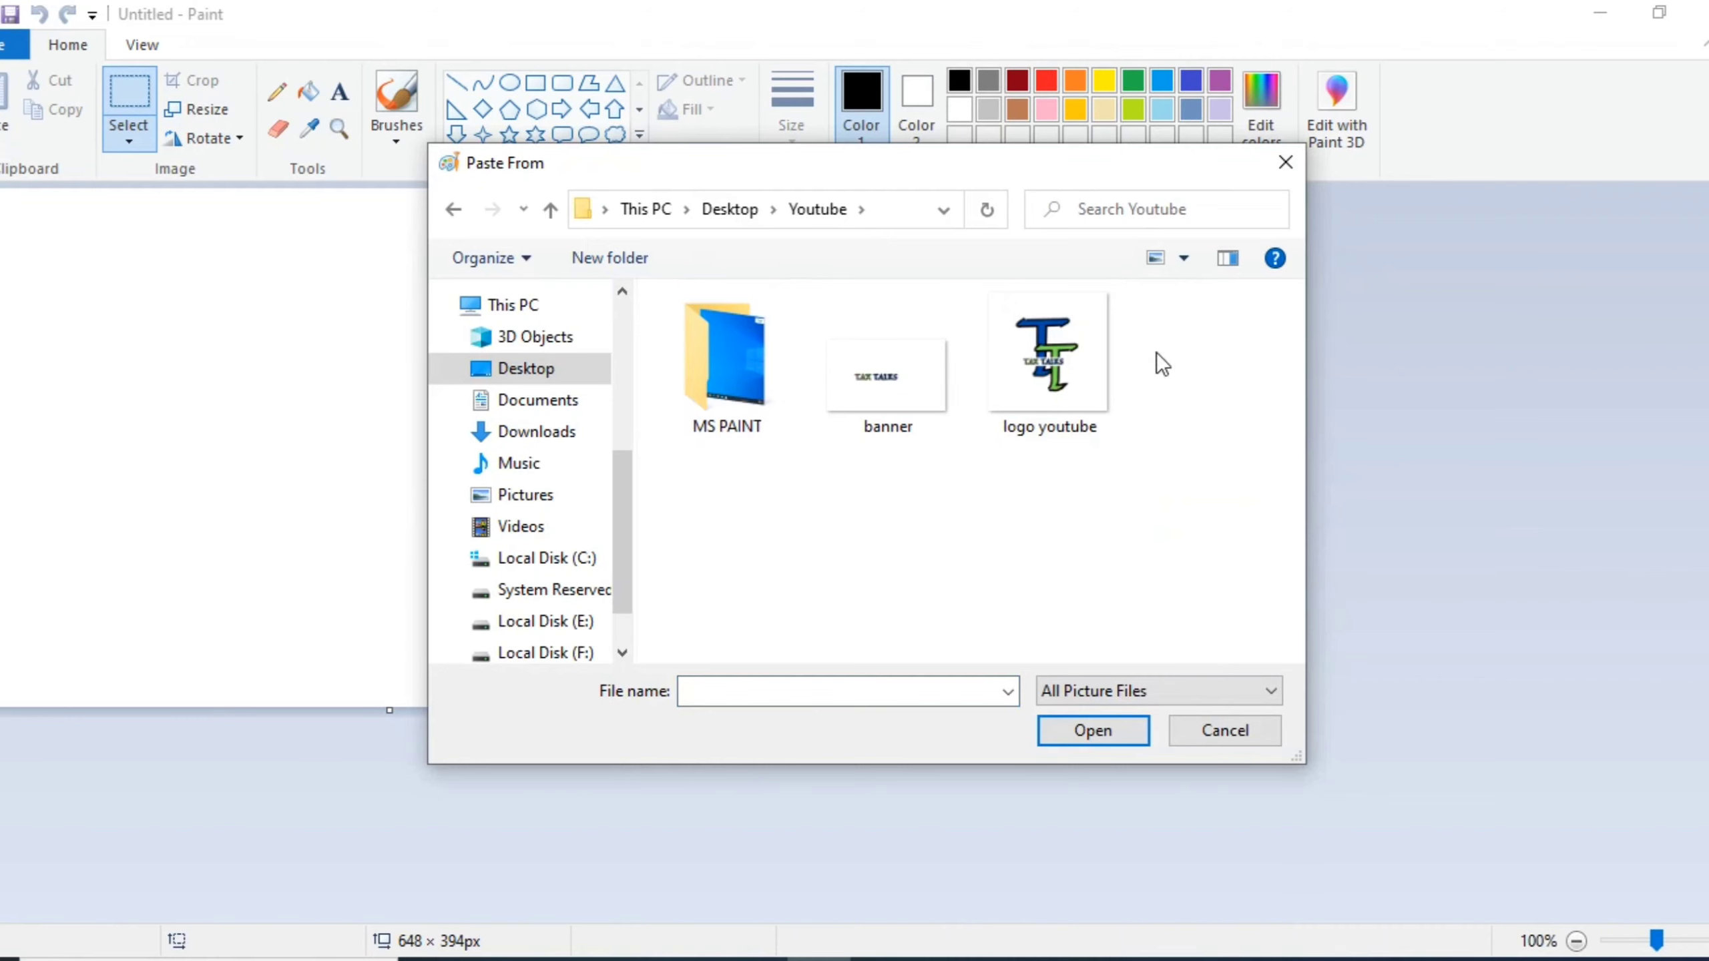
double_click(1073, 371)
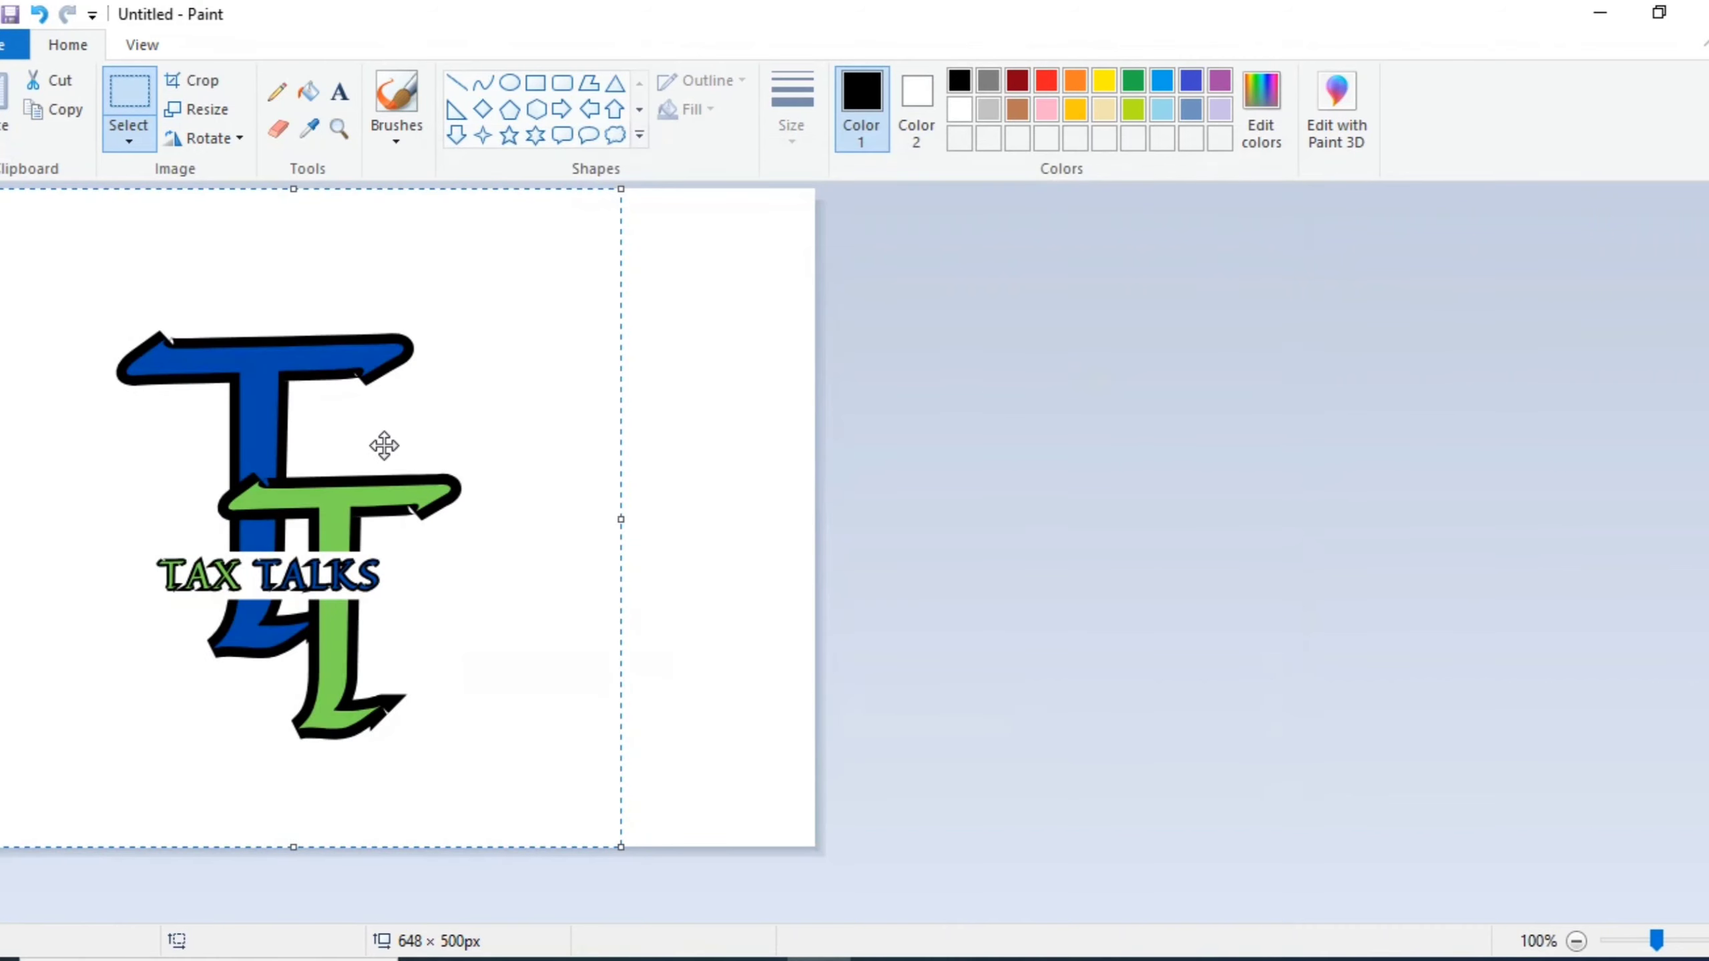
Step: Cut the logo and paste it back, and copy it to paste a duplicate
left_click(54, 82)
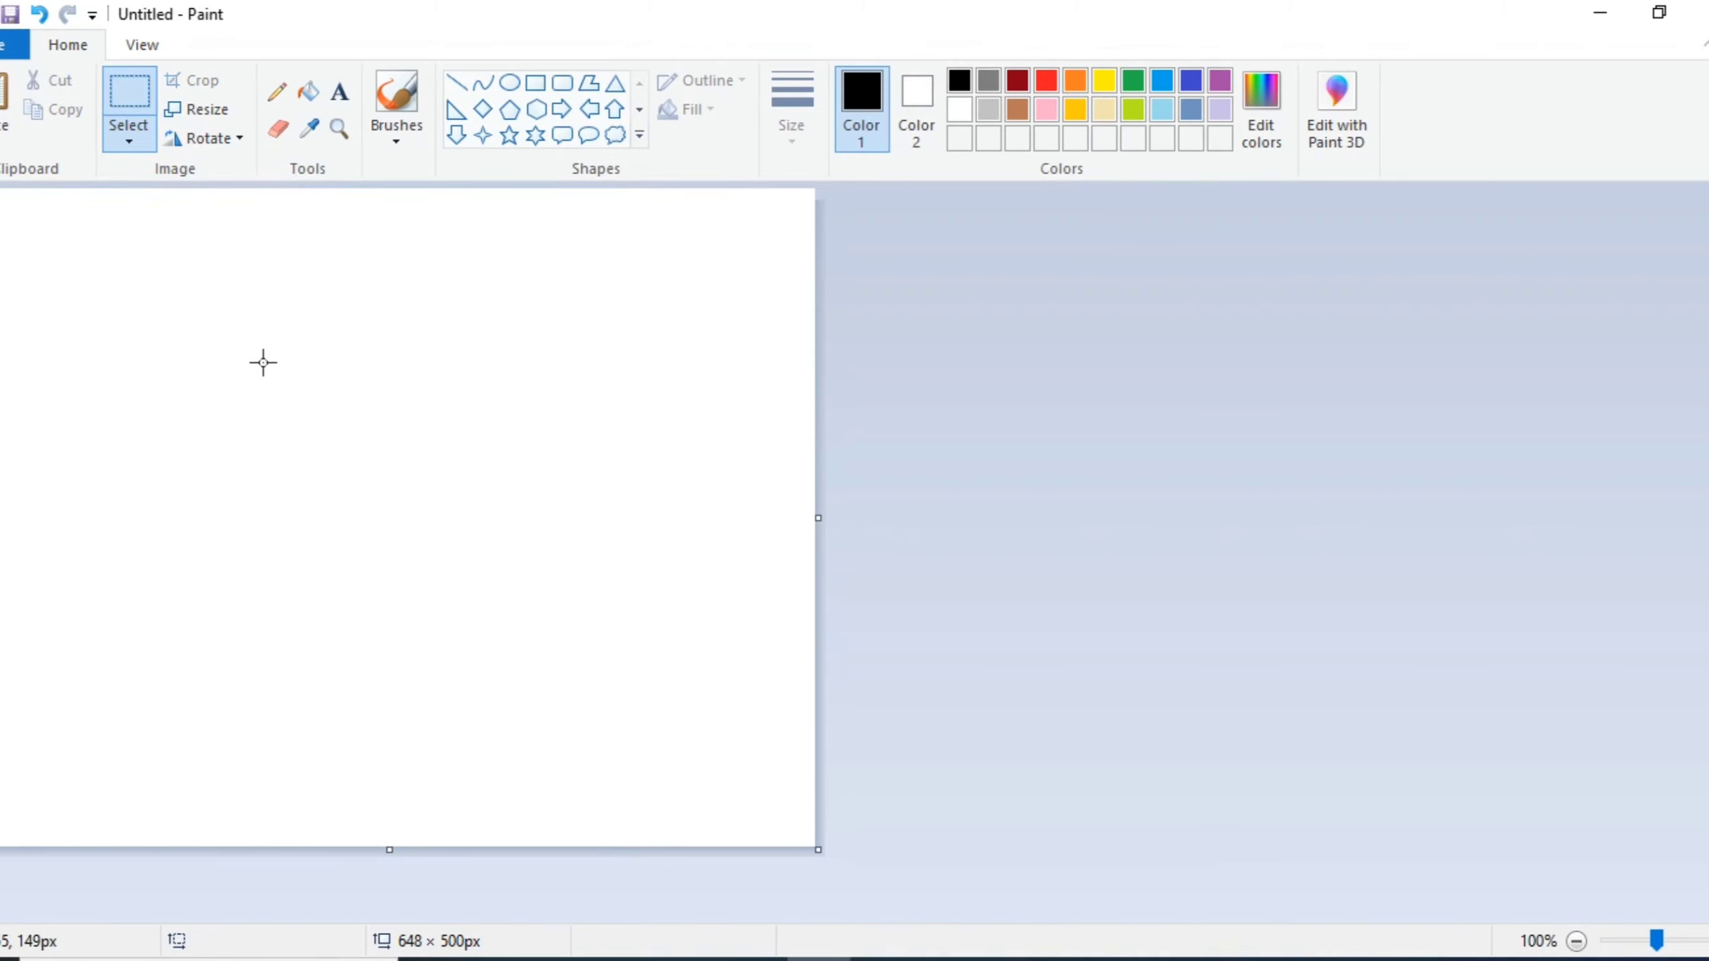
left_click(4, 111)
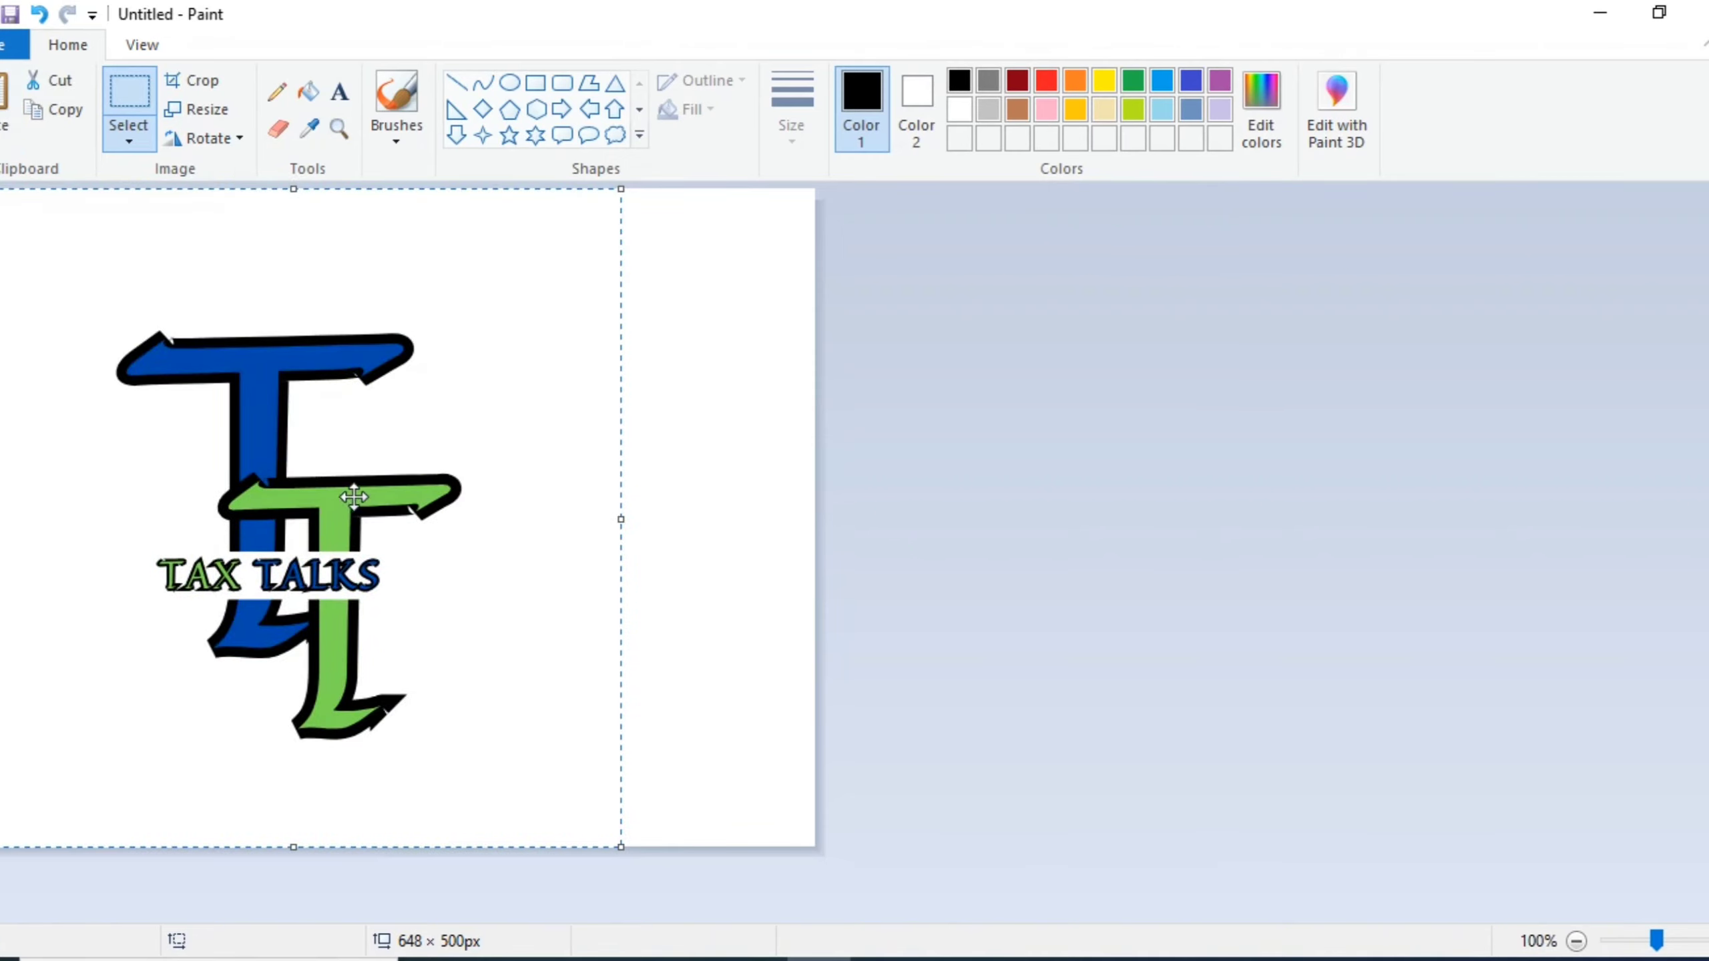
left_click(54, 109)
left_click(7, 90)
Step: Shrink the duplicate logo to about 251 × 296 px and place it to the right of the original
left_click_drag(291, 372, 503, 378)
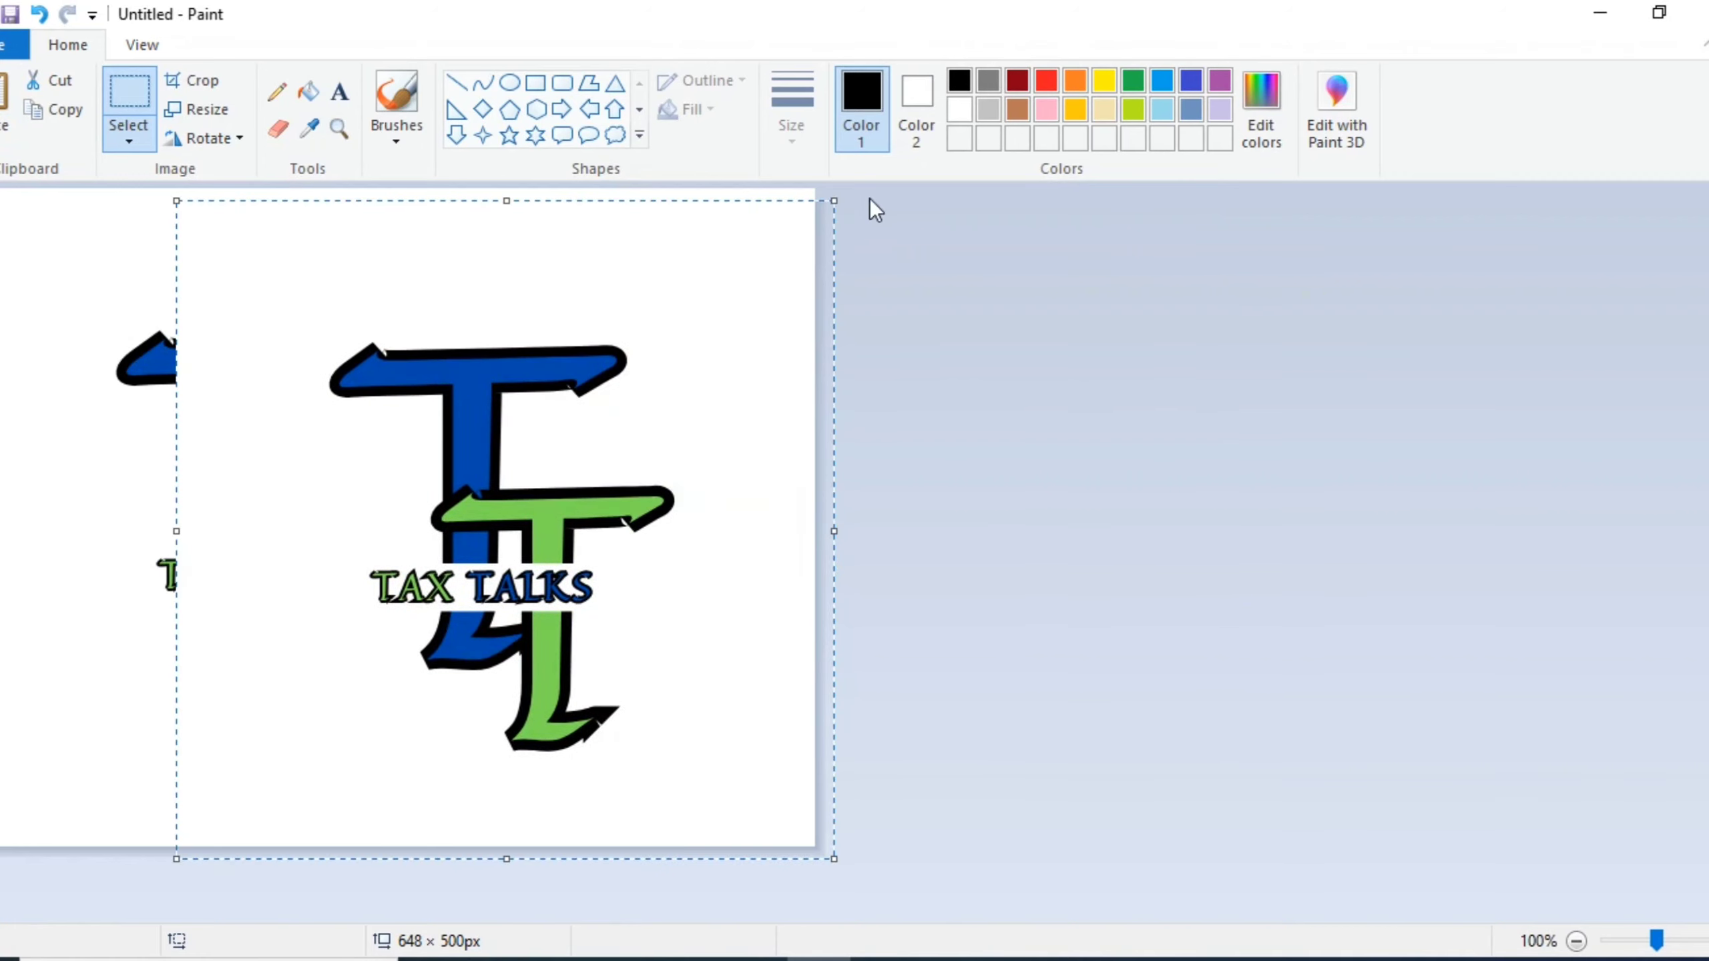
left_click_drag(849, 196, 508, 466)
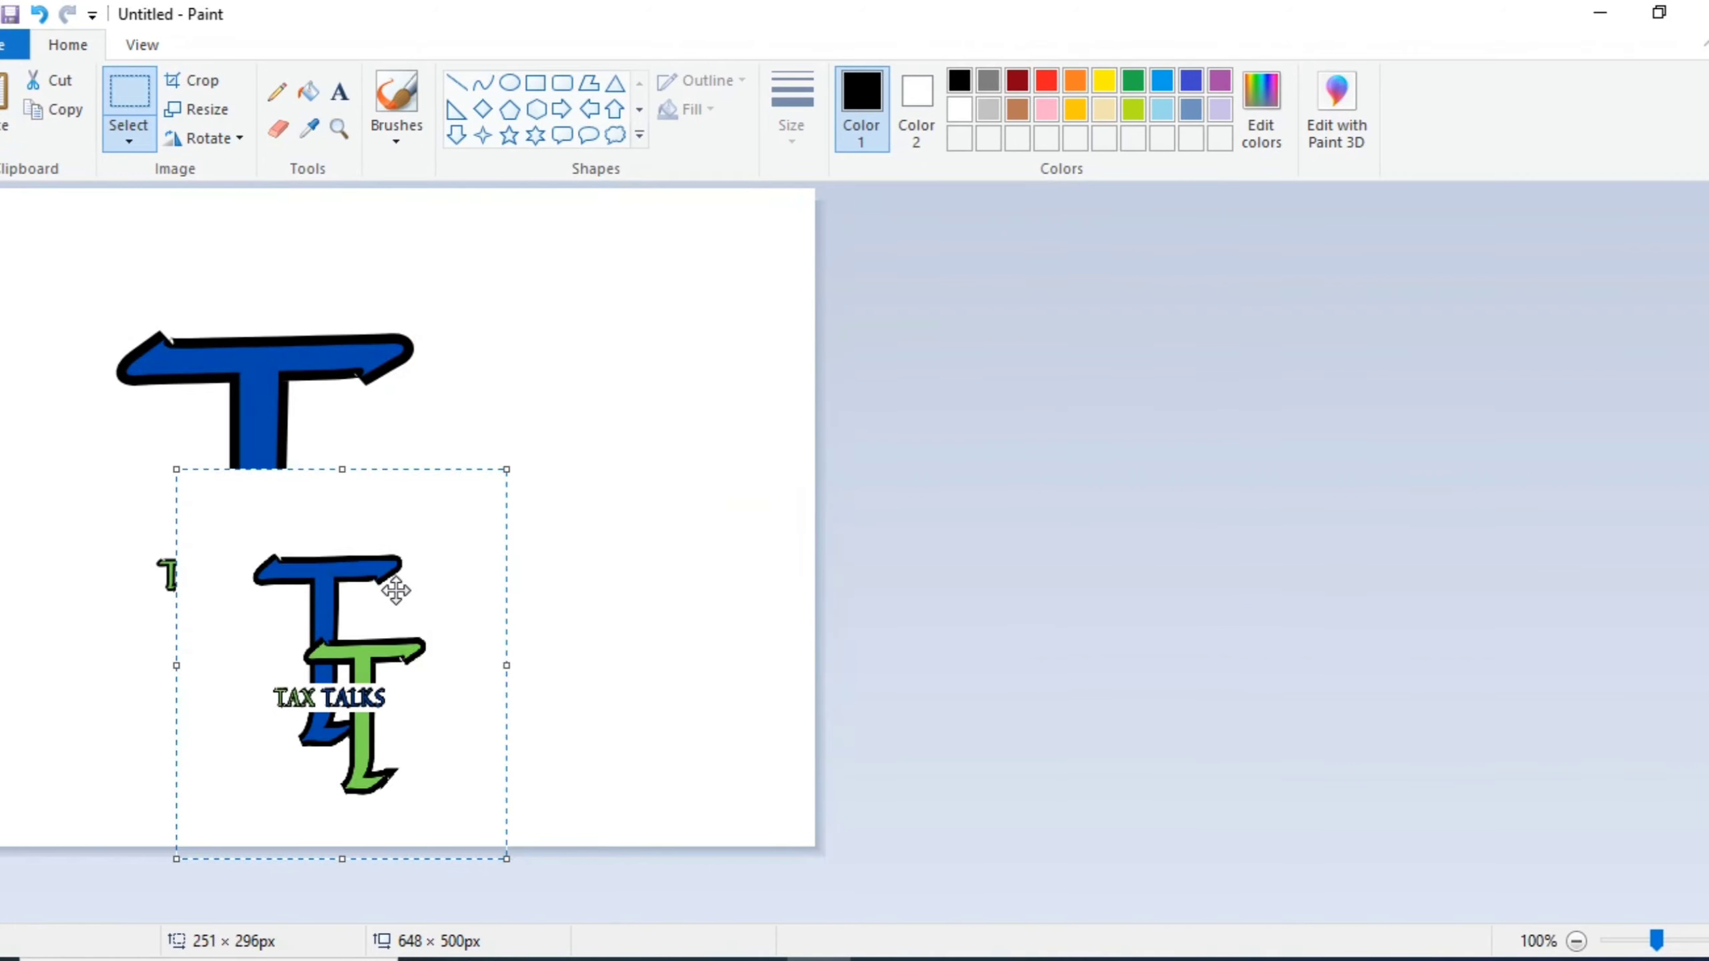
left_click_drag(393, 584, 713, 452)
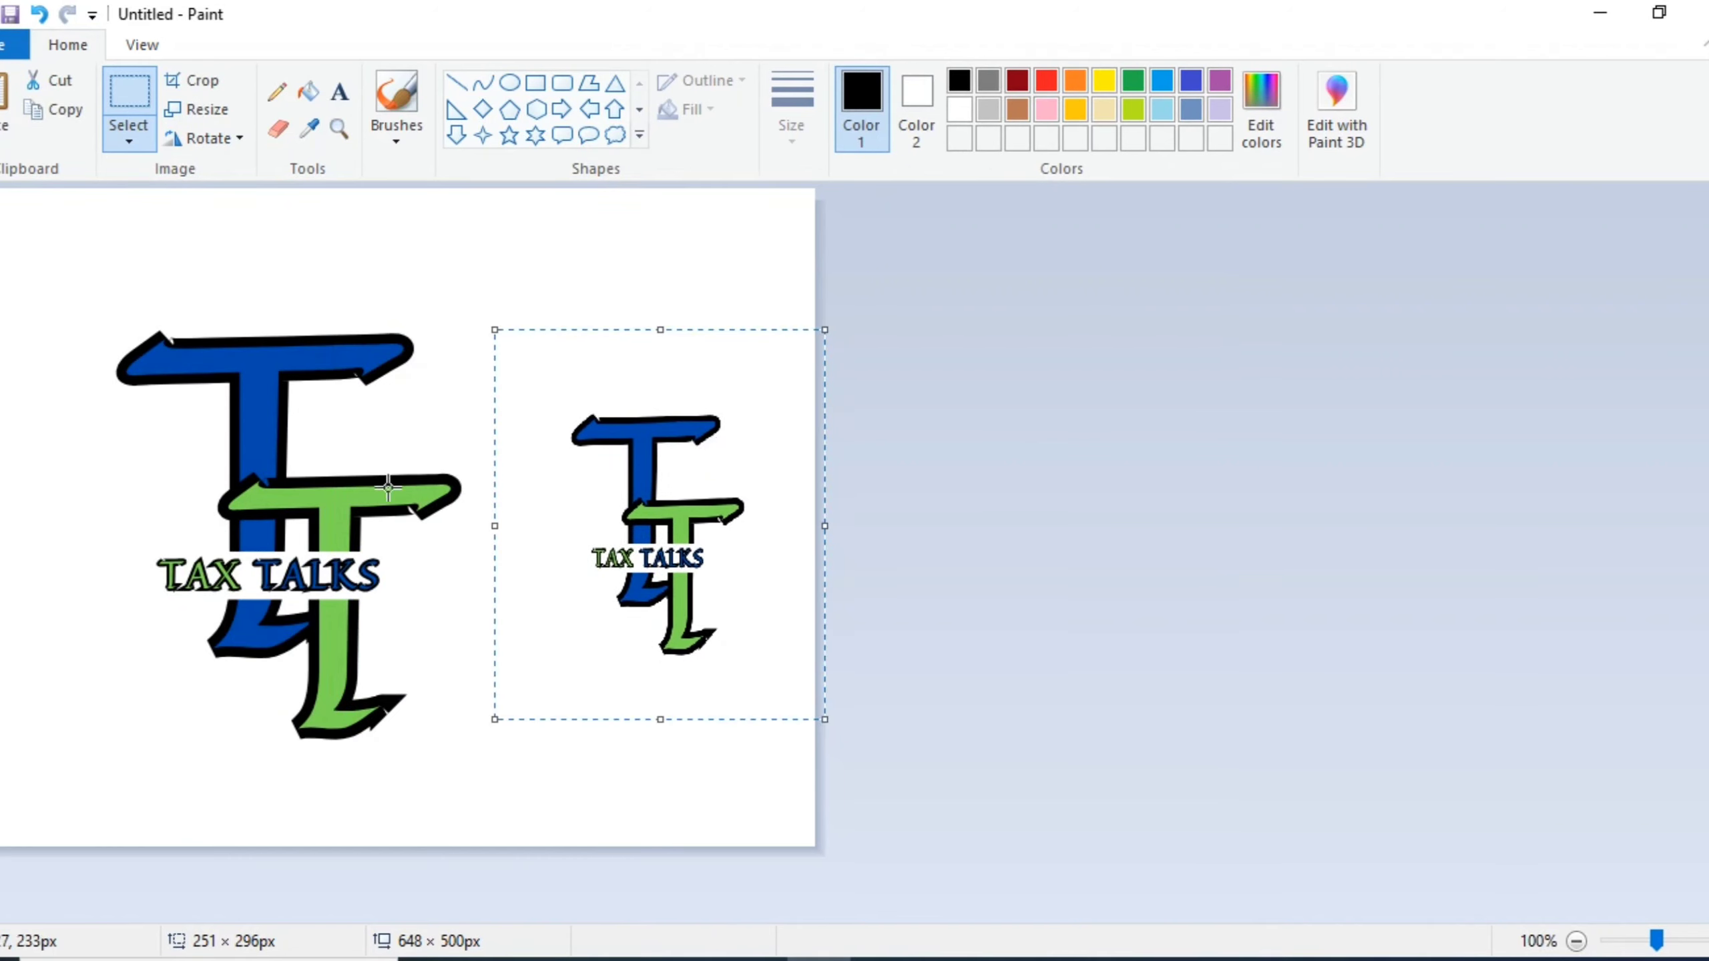
Step: Select a rectangular area of about 321 × 216 px over the large logo's upper part and move it slightly up
left_click(122, 147)
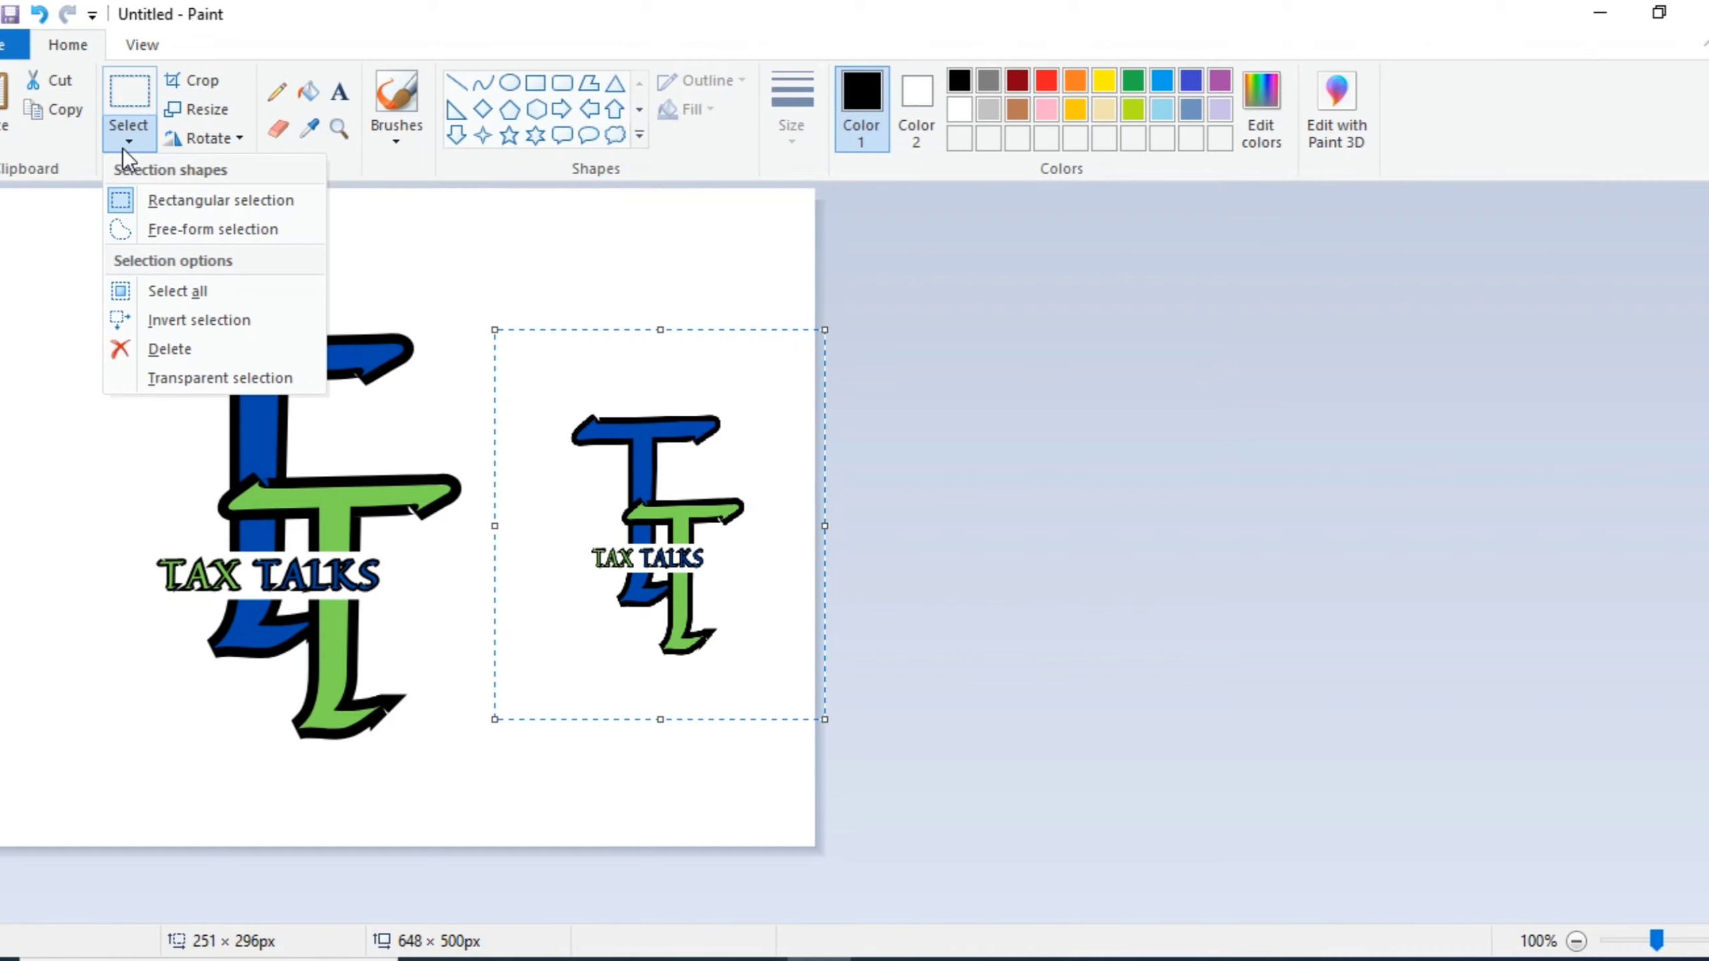
left_click(168, 202)
left_click_drag(94, 313, 513, 595)
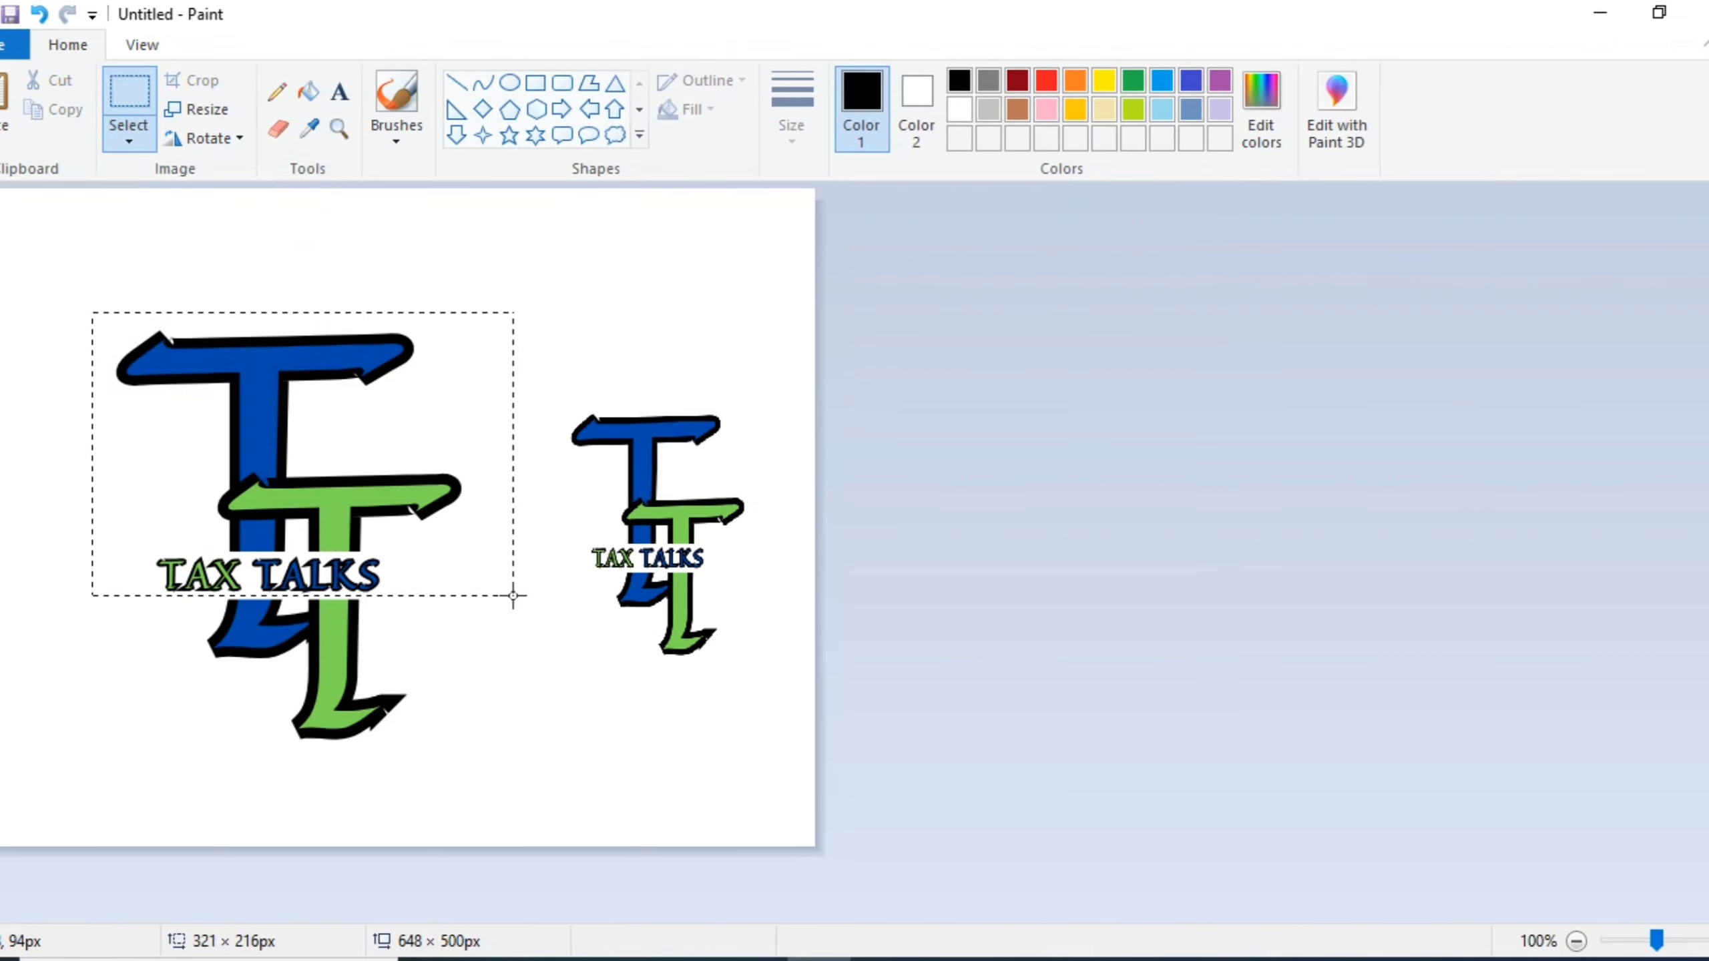
left_click_drag(357, 497, 379, 424)
Step: Cut out free-form pieces of the large logo, moving the blue T's top slightly up and the TALKS piece to the left
left_click(120, 143)
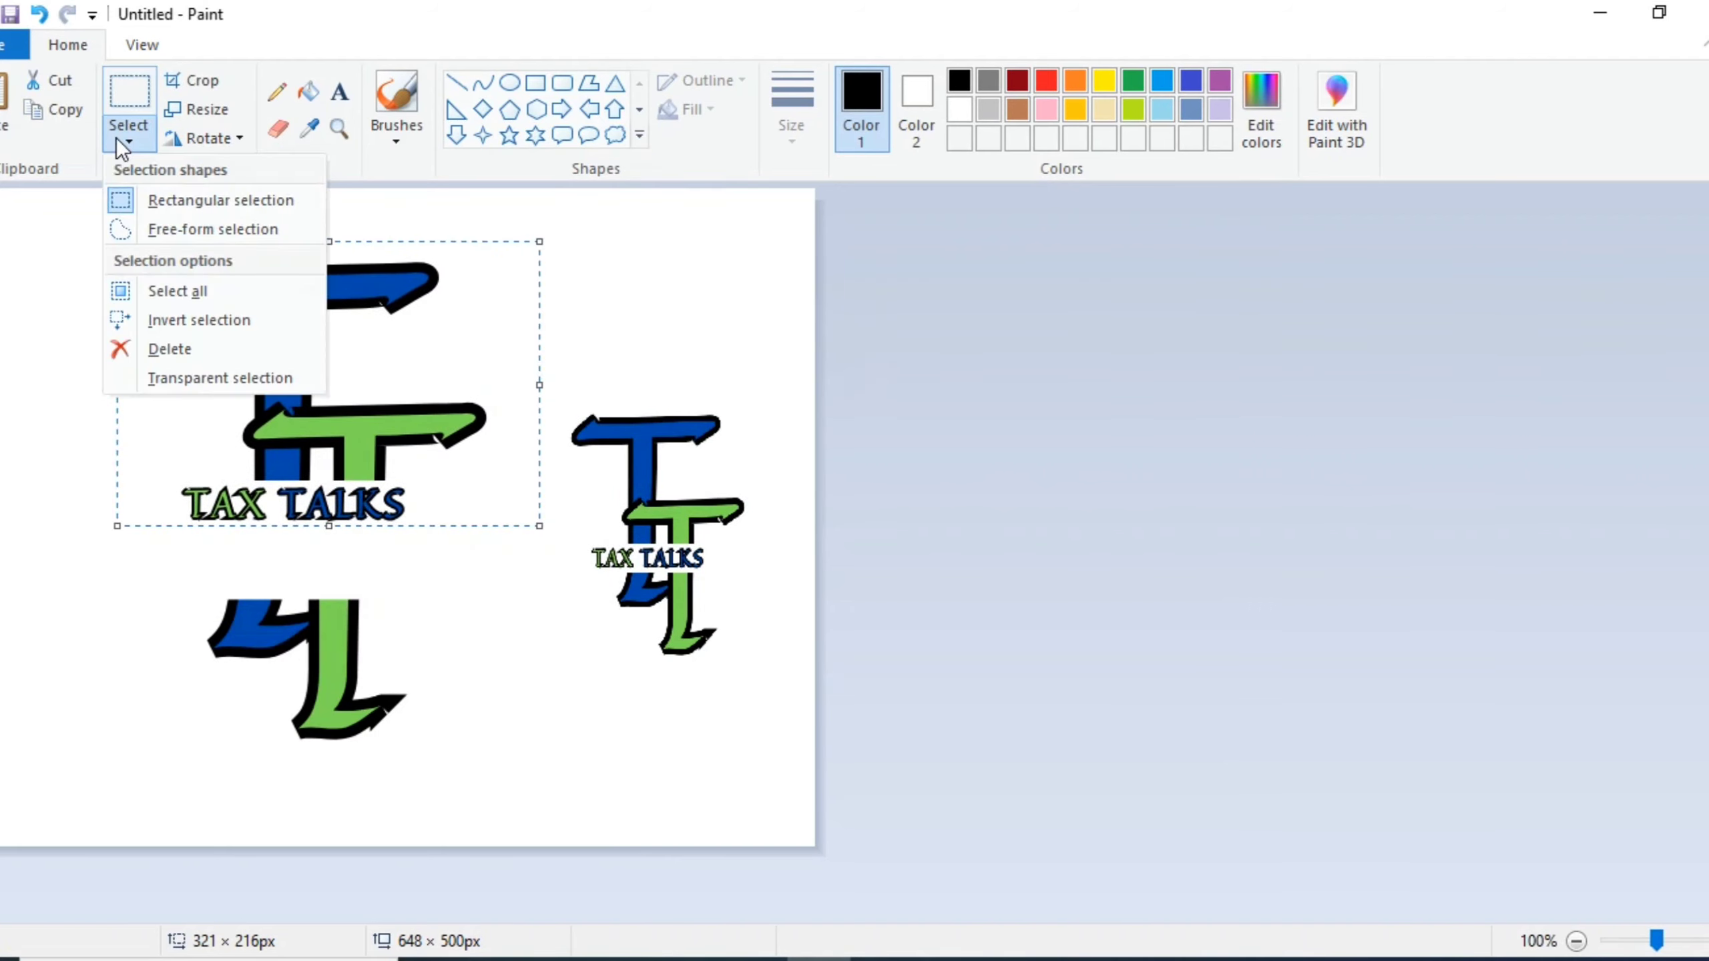
left_click(149, 226)
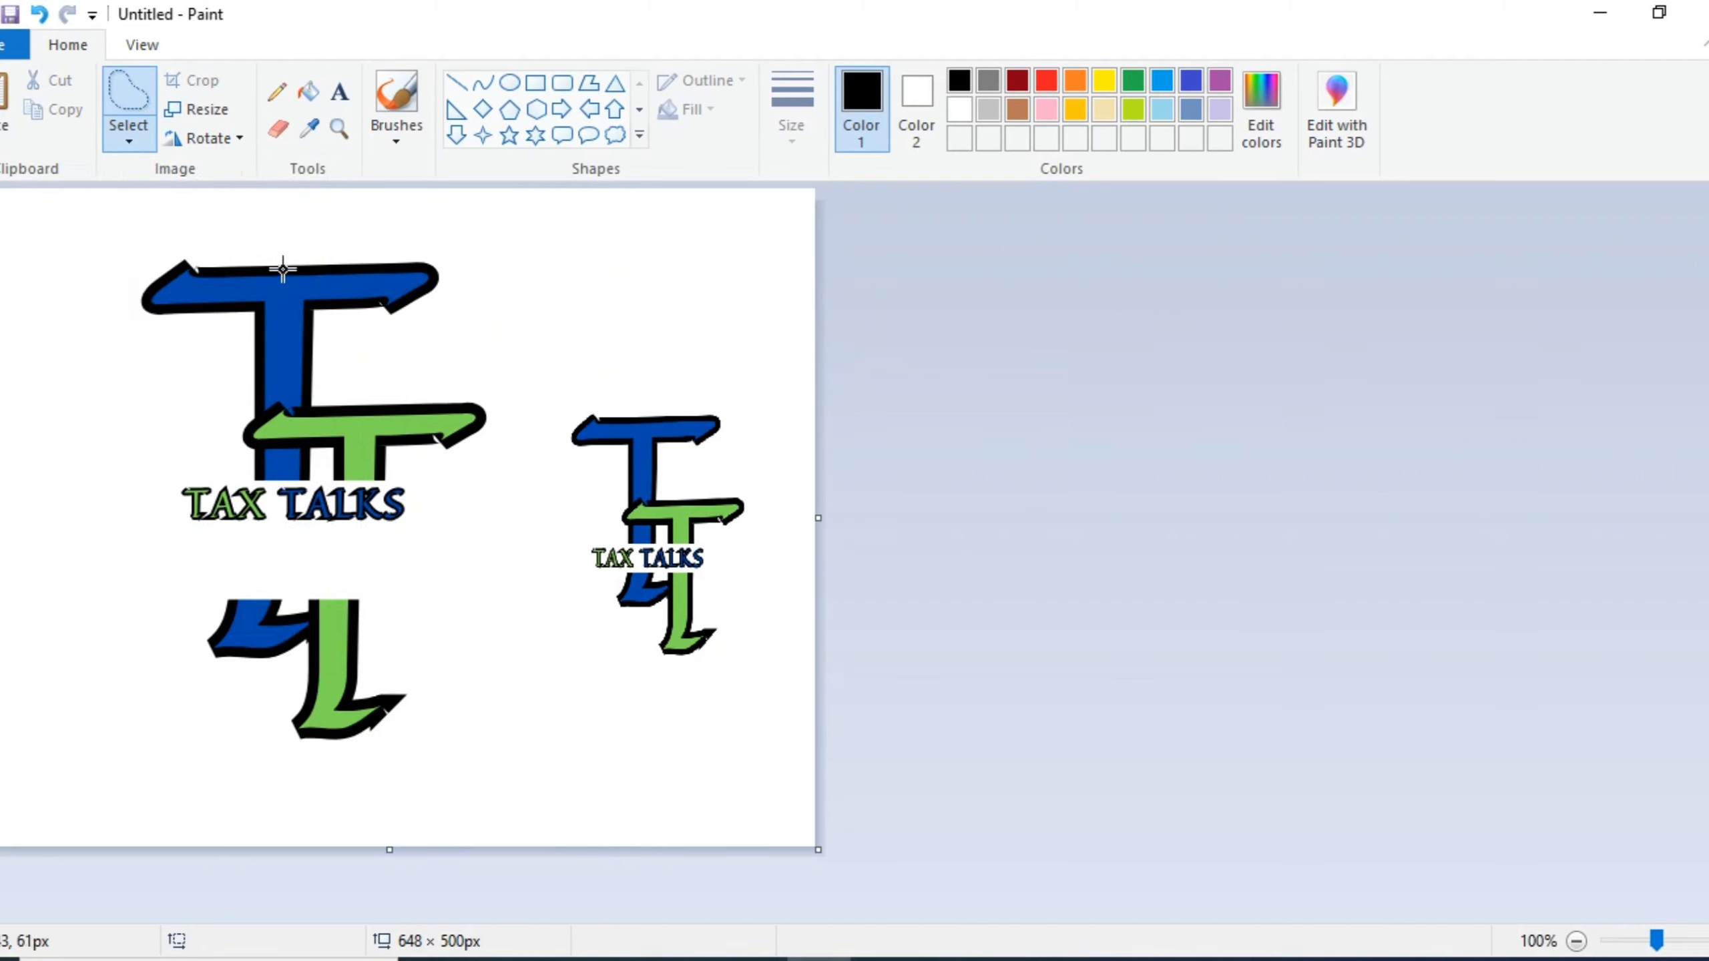
mouse_move(272, 245)
left_mouse_down()
mouse_move(164, 266)
mouse_move(141, 286)
mouse_move(156, 340)
mouse_move(198, 370)
mouse_move(270, 369)
mouse_move(418, 343)
mouse_move(467, 311)
mouse_move(412, 245)
mouse_move(265, 244)
mouse_move(278, 316)
mouse_move(242, 354)
mouse_move(211, 460)
mouse_move(344, 228)
mouse_move(518, 269)
mouse_move(439, 219)
mouse_move(302, 236)
left_mouse_up()
mouse_move(289, 370)
left_mouse_down()
mouse_move(257, 412)
mouse_move(270, 509)
mouse_move(308, 558)
mouse_move(386, 546)
mouse_move(388, 440)
mouse_move(287, 361)
mouse_move(323, 430)
mouse_move(227, 472)
mouse_move(277, 531)
mouse_move(321, 480)
mouse_move(231, 549)
mouse_move(85, 362)
mouse_move(23, 481)
mouse_move(94, 414)
left_mouse_up()
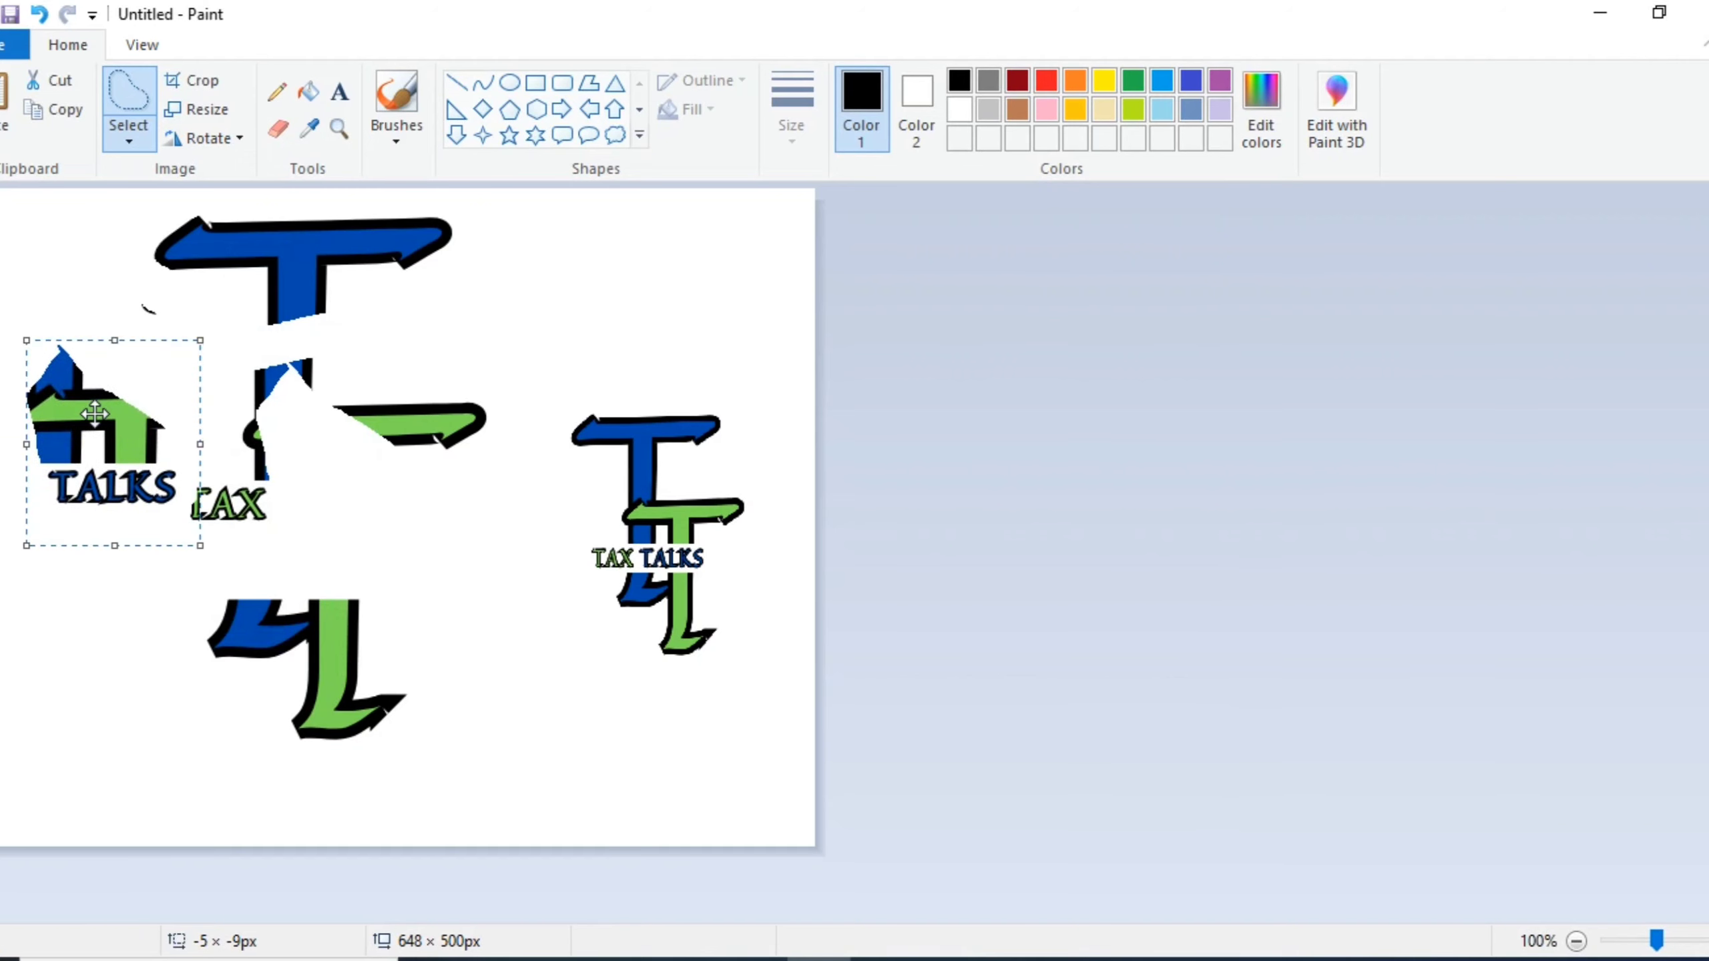
Step: Select the entire picture
left_click(135, 130)
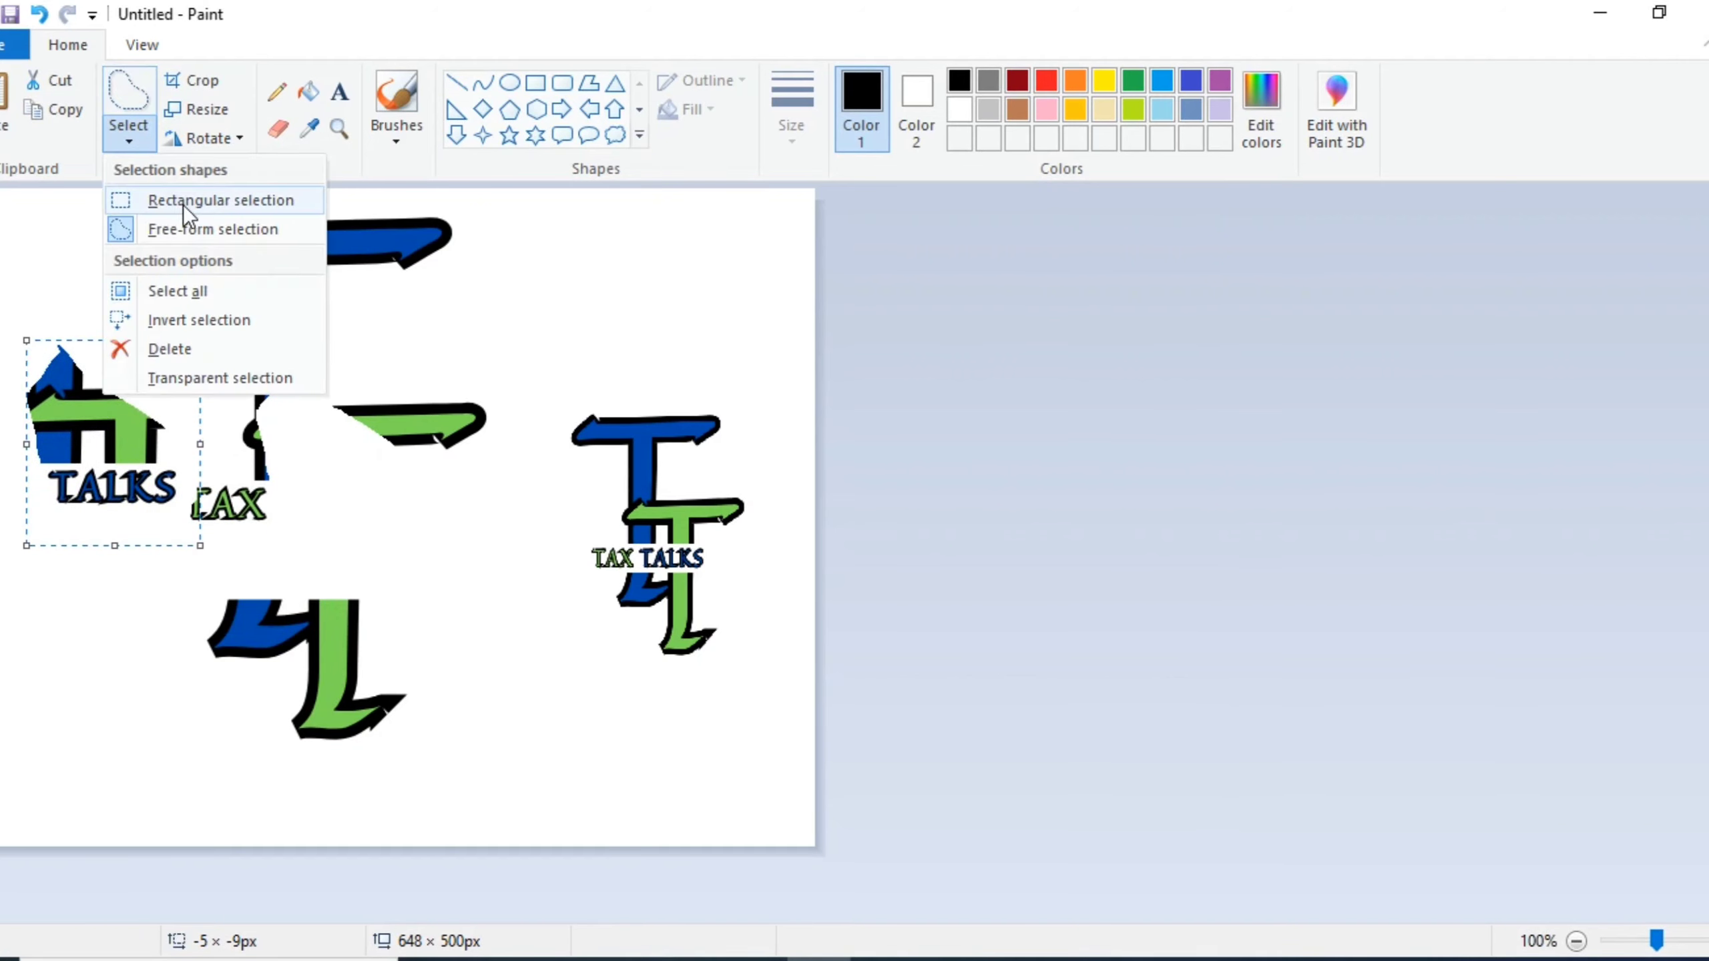
left_click(199, 291)
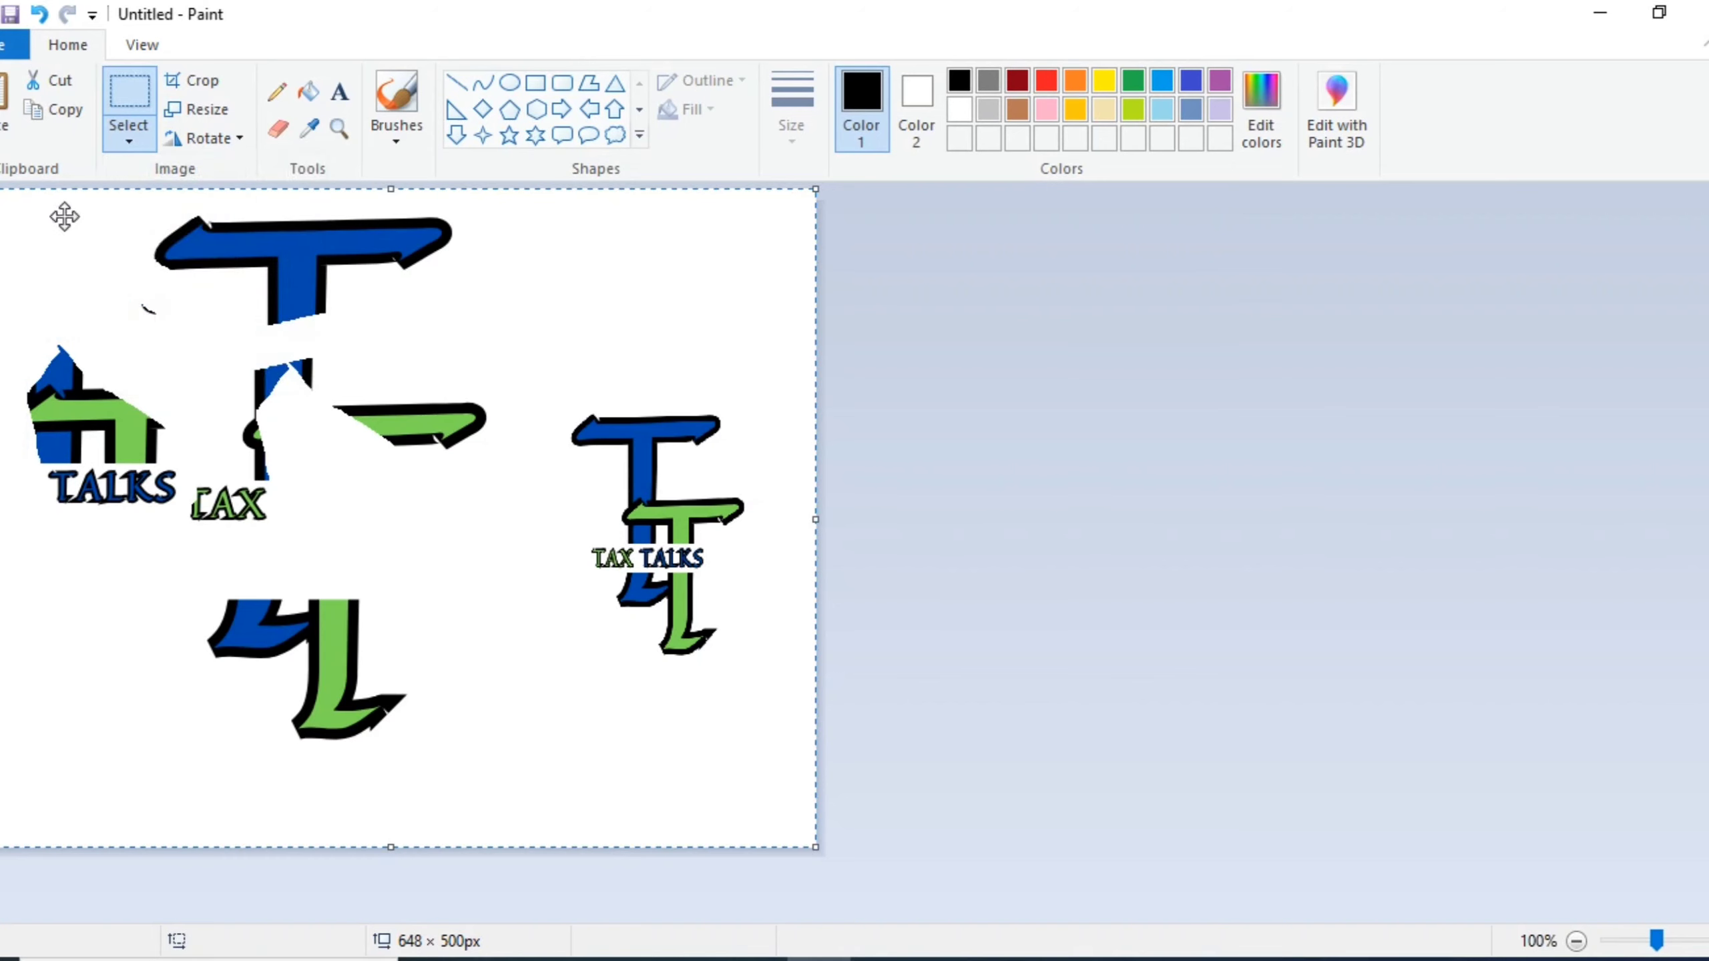
Step: Select a small free-form area on the large logo's lower part, invert the selection and shift the inverted area slightly
left_click(127, 139)
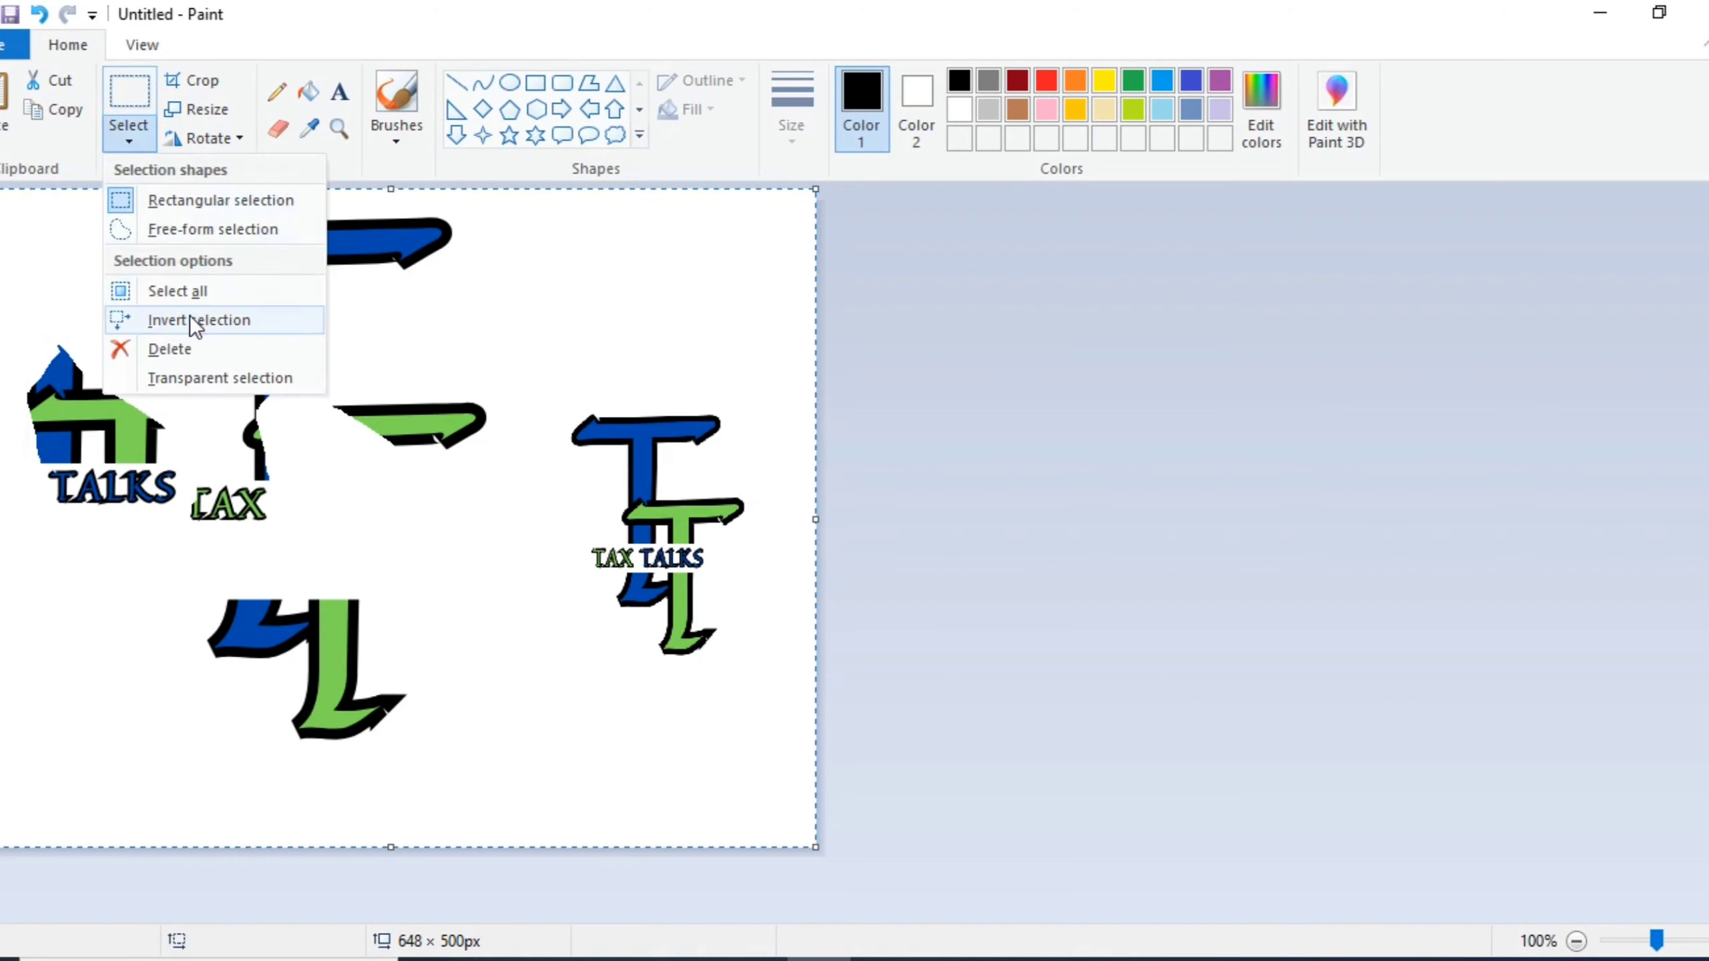
left_click(215, 229)
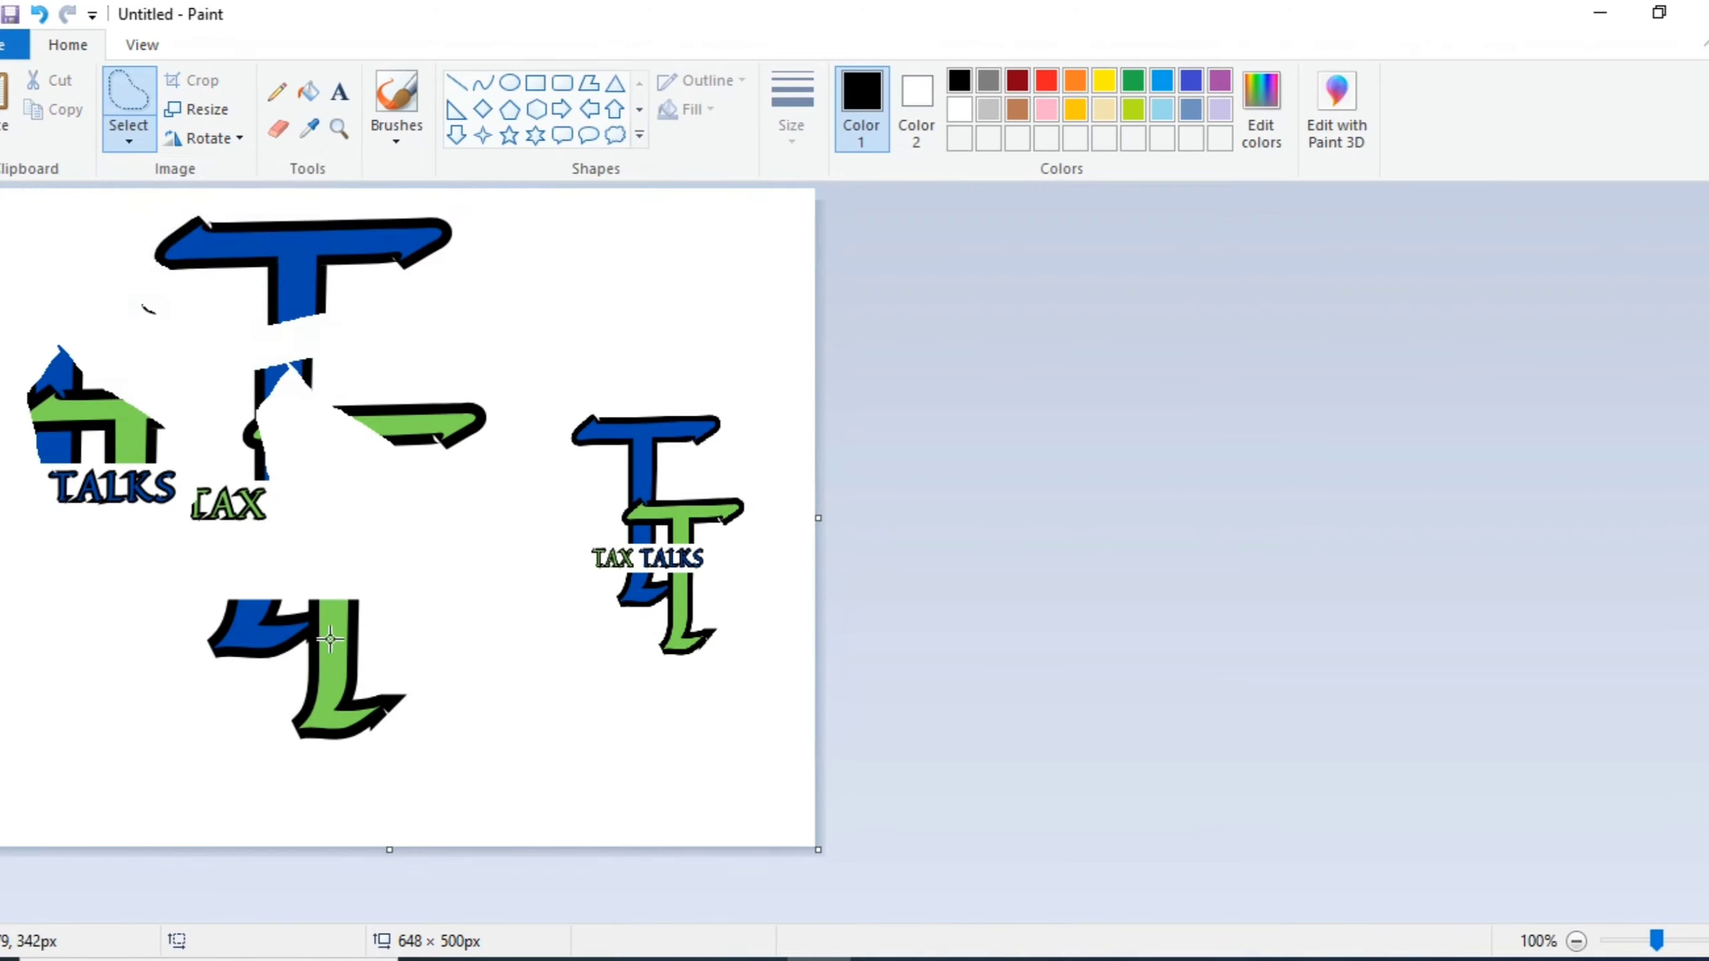
mouse_move(329, 640)
left_mouse_down()
mouse_move(260, 633)
mouse_move(227, 659)
mouse_move(261, 692)
mouse_move(343, 695)
mouse_move(348, 645)
mouse_move(316, 629)
left_mouse_up()
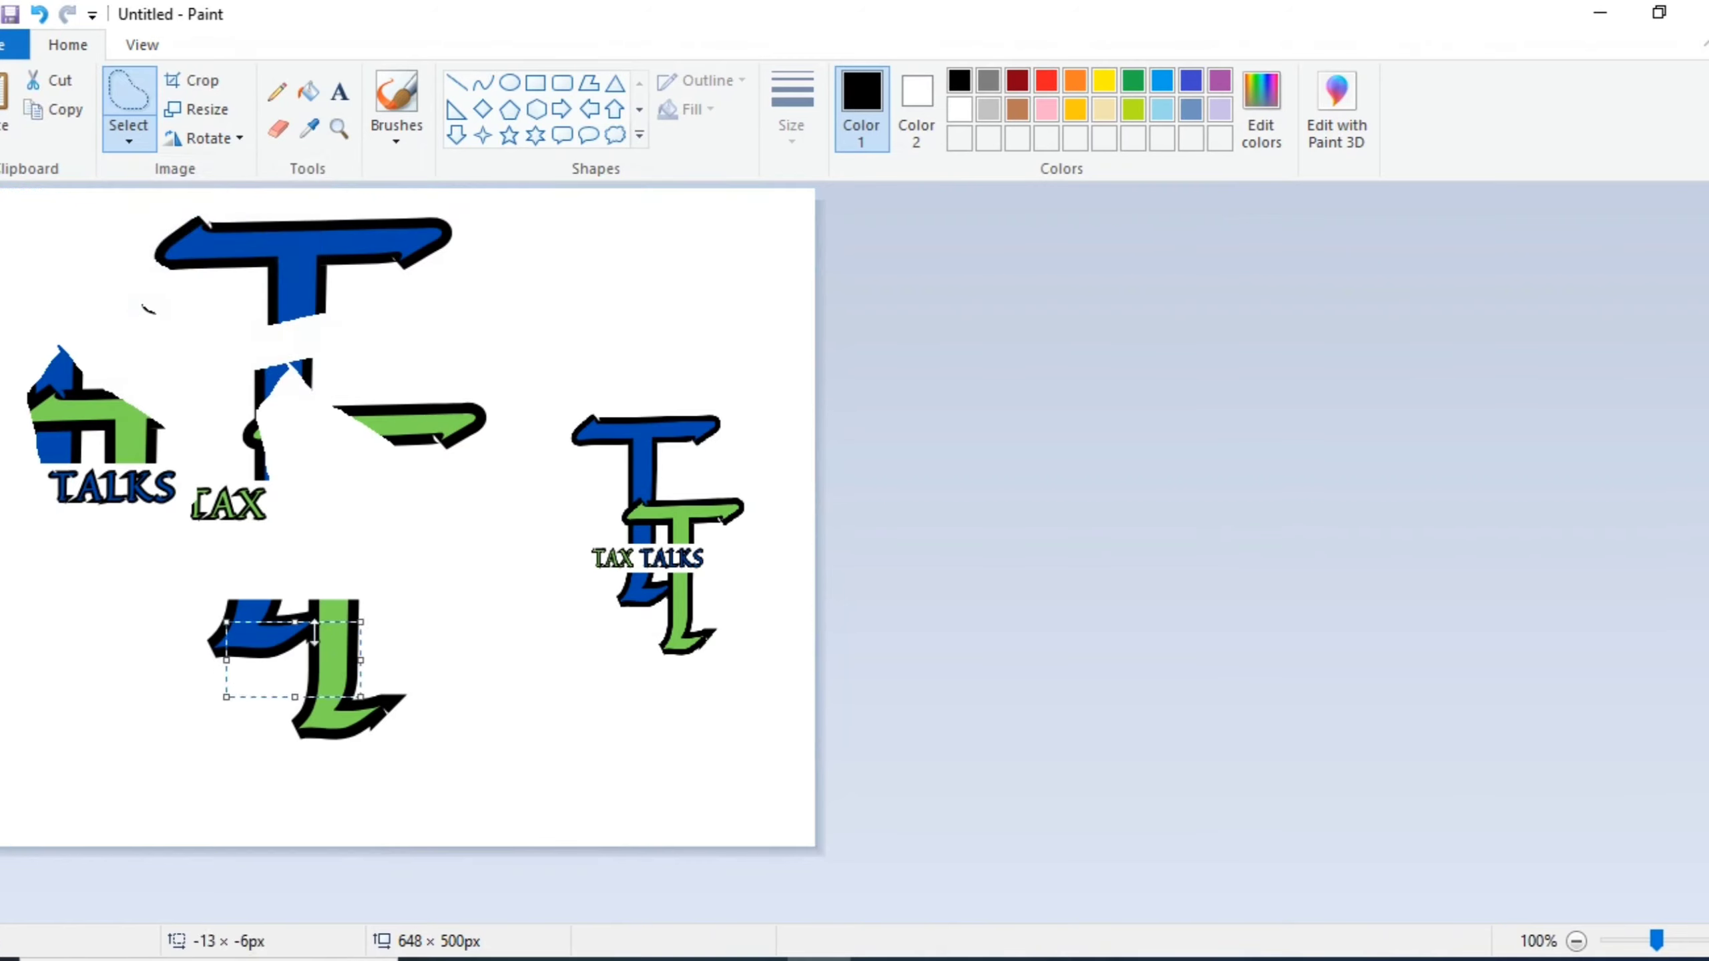
left_click(147, 142)
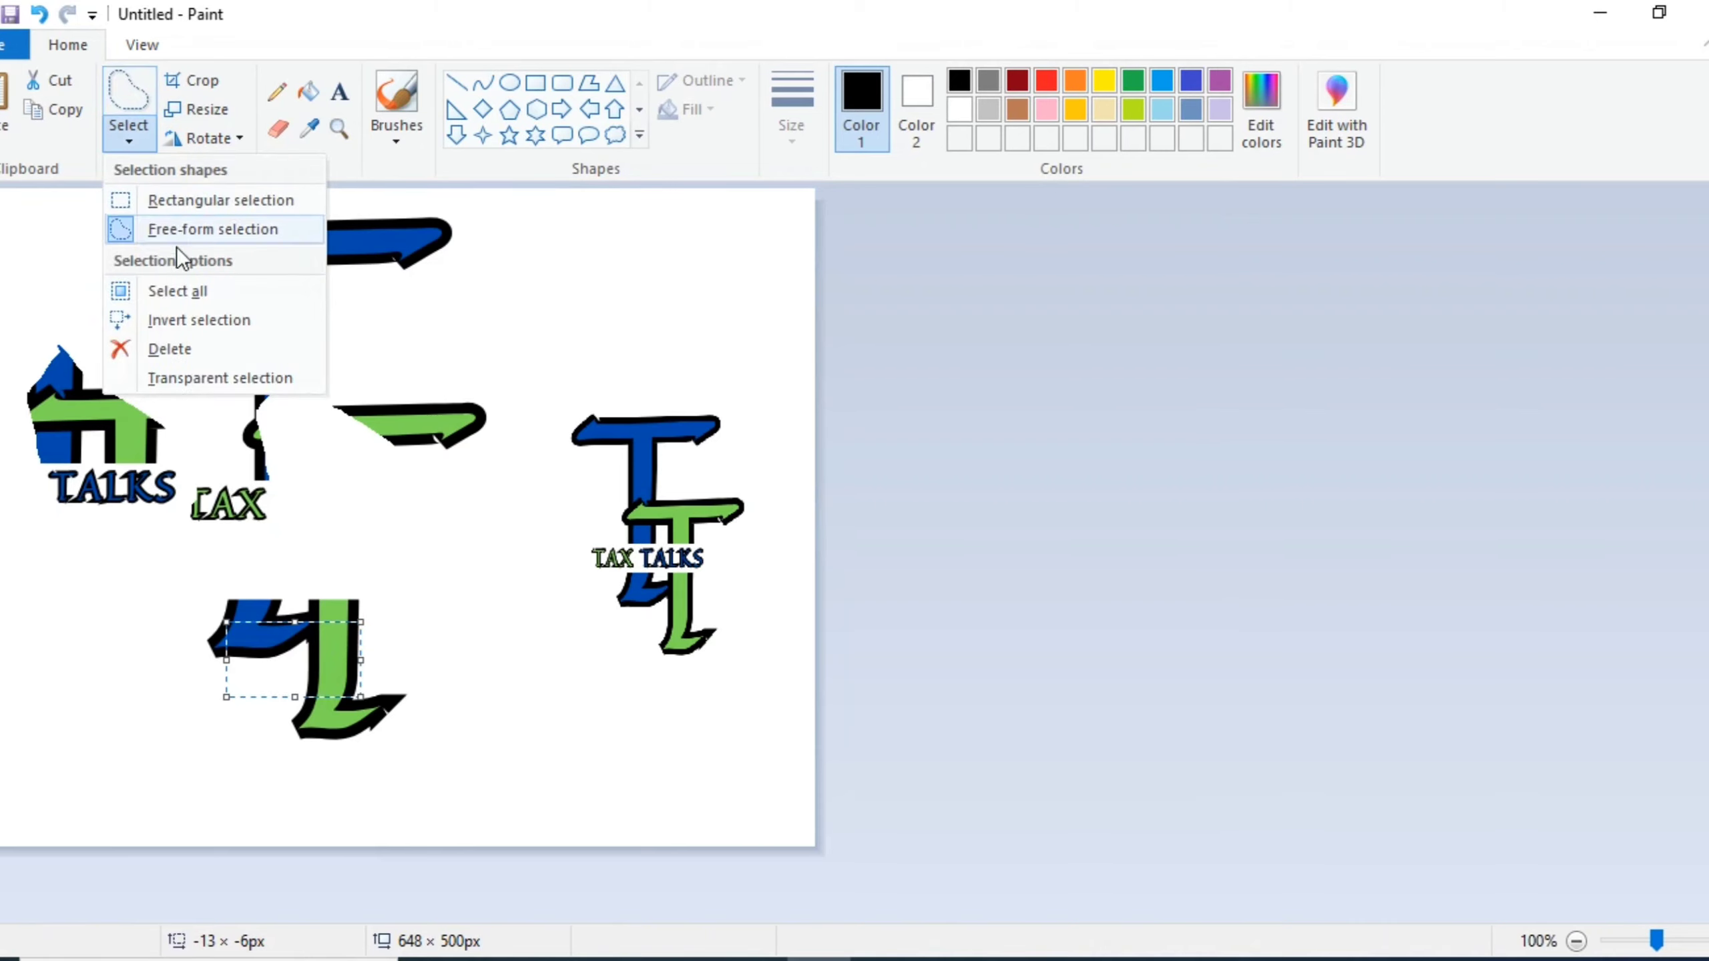
left_click(191, 325)
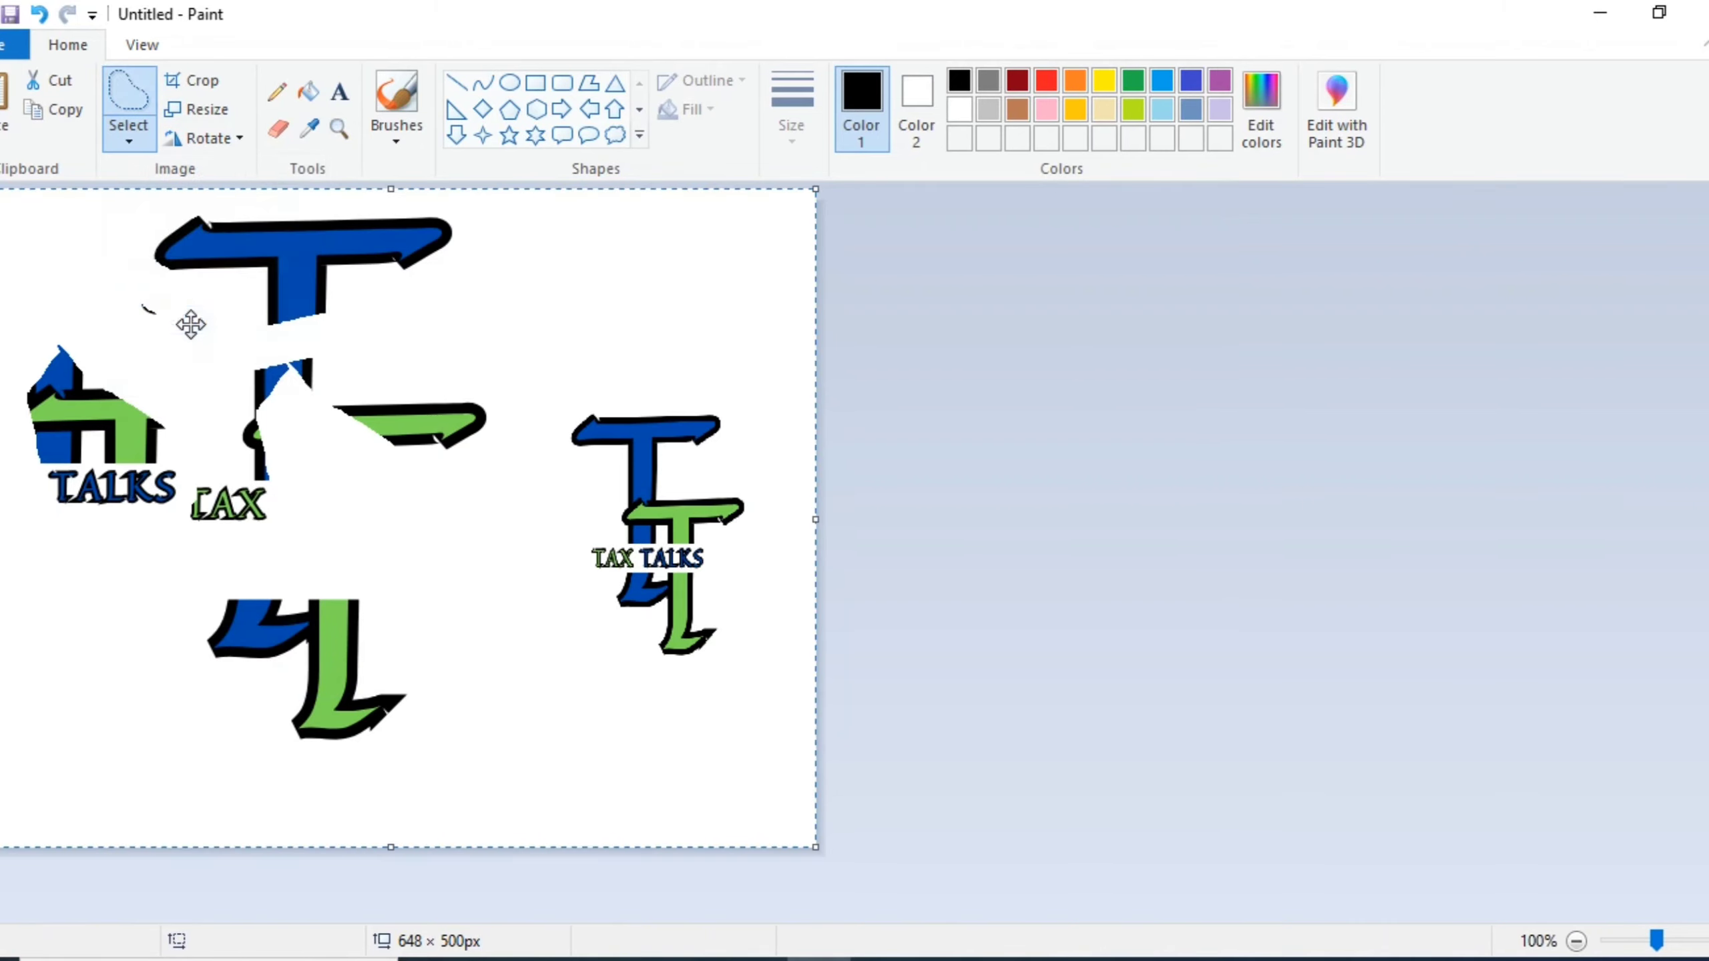
mouse_move(306, 454)
left_mouse_down()
mouse_move(389, 424)
mouse_move(877, 434)
mouse_move(473, 485)
mouse_move(98, 389)
mouse_move(380, 587)
mouse_move(637, 428)
mouse_move(183, 519)
mouse_move(458, 462)
mouse_move(308, 345)
mouse_move(386, 416)
mouse_move(381, 401)
mouse_move(310, 458)
left_mouse_up()
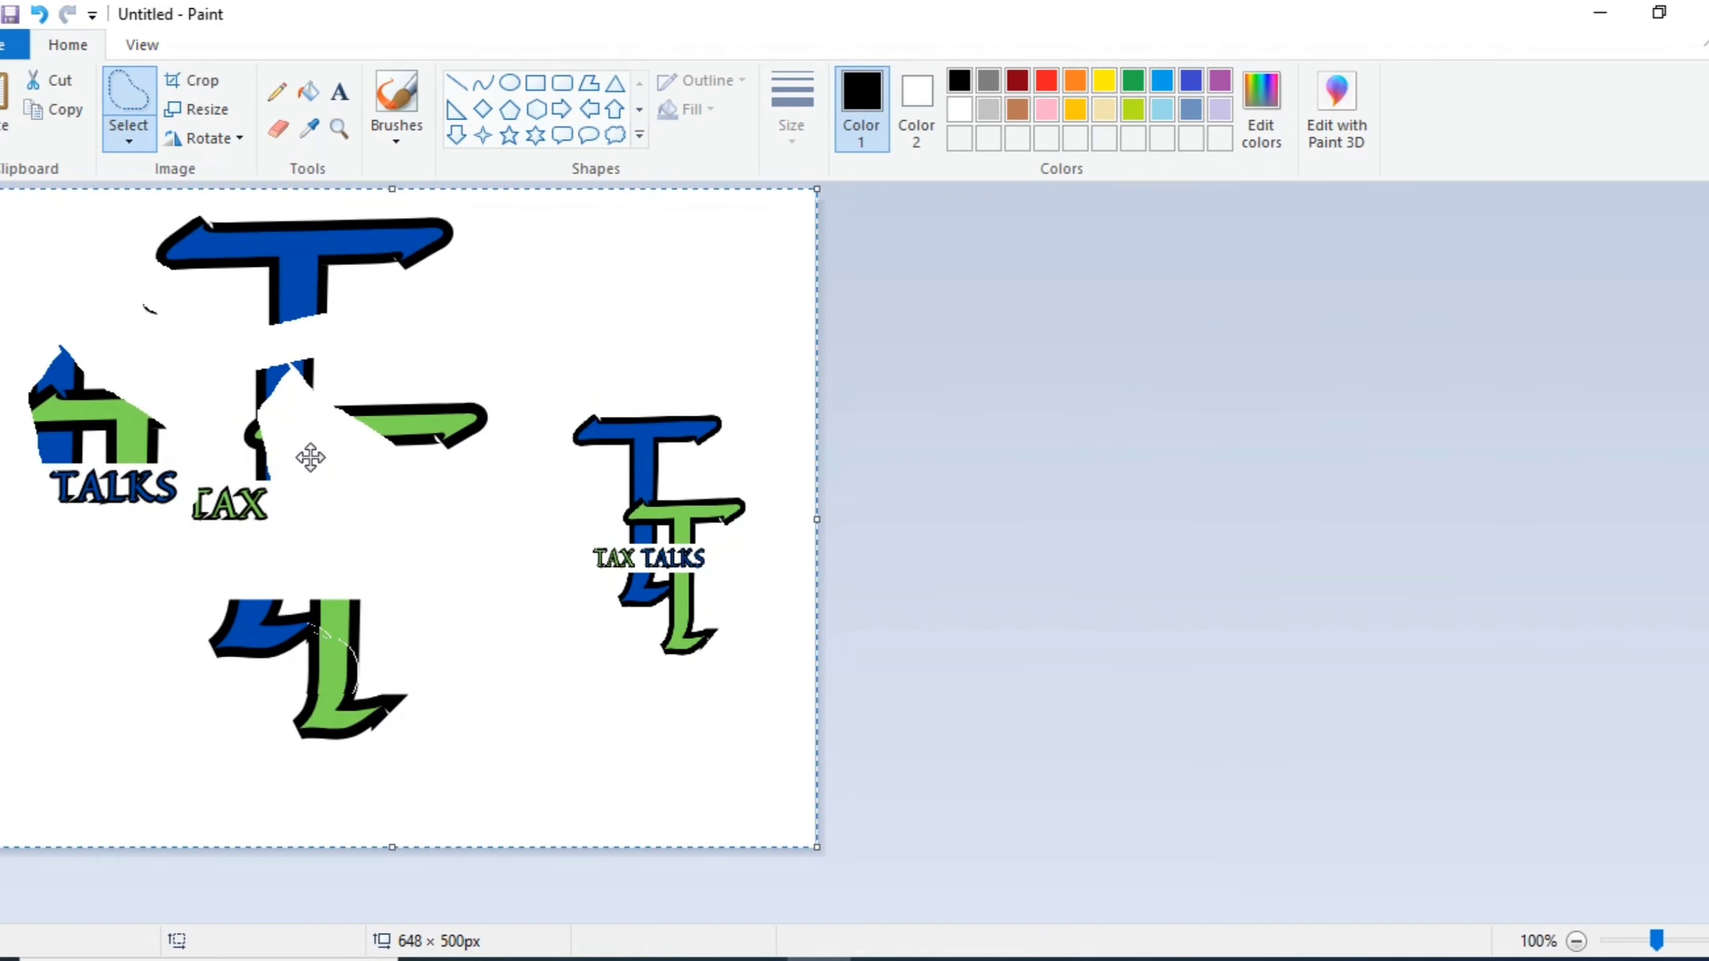
Step: Delete the inverted selection and undo the deletion
left_click(131, 141)
left_click(187, 341)
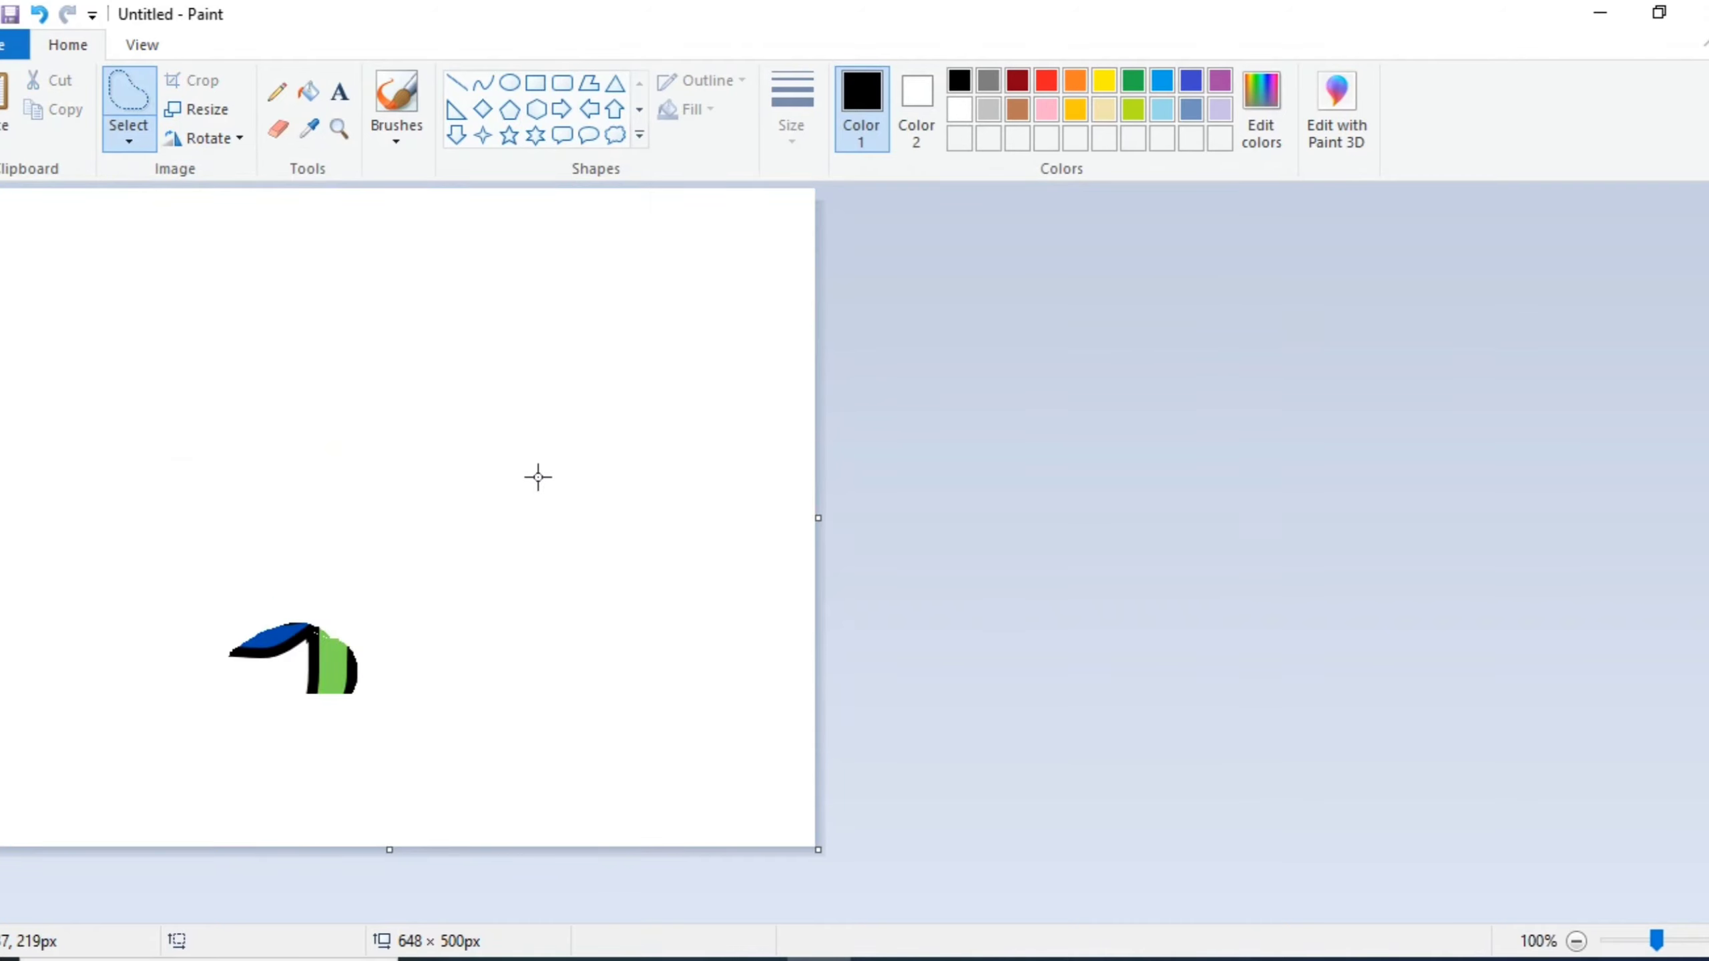
key("ctrl+z")
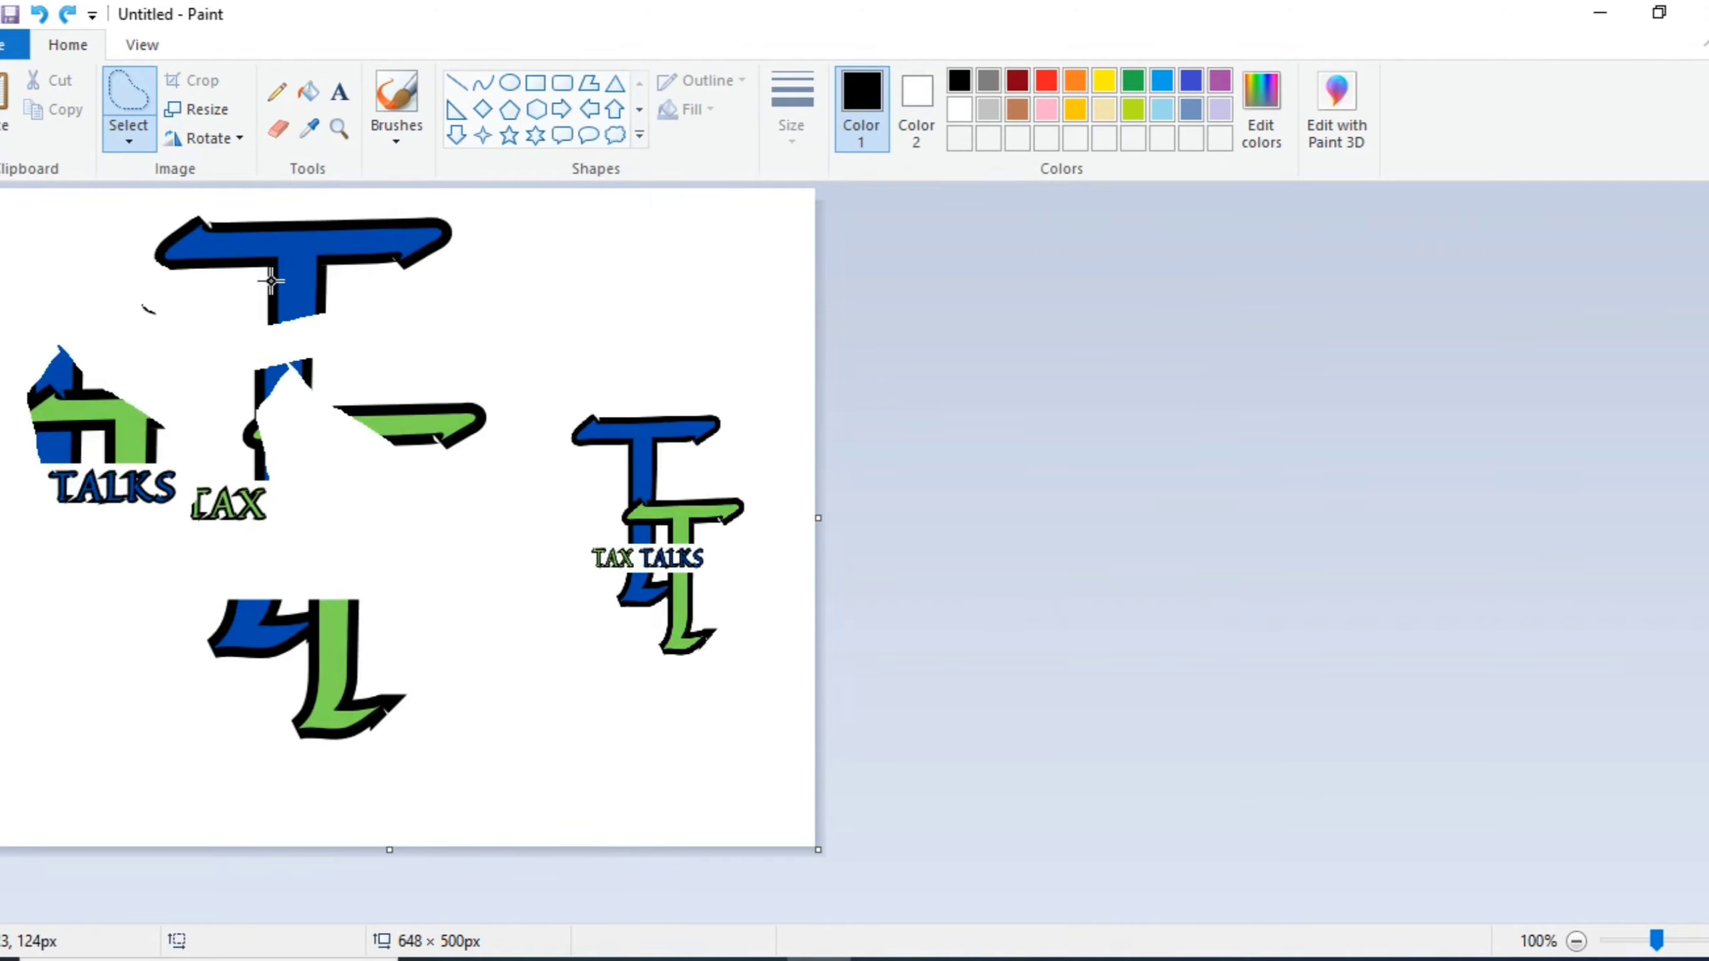
Step: Turn on transparent selection and shift a free-form piece of the large logo slightly
left_click(115, 145)
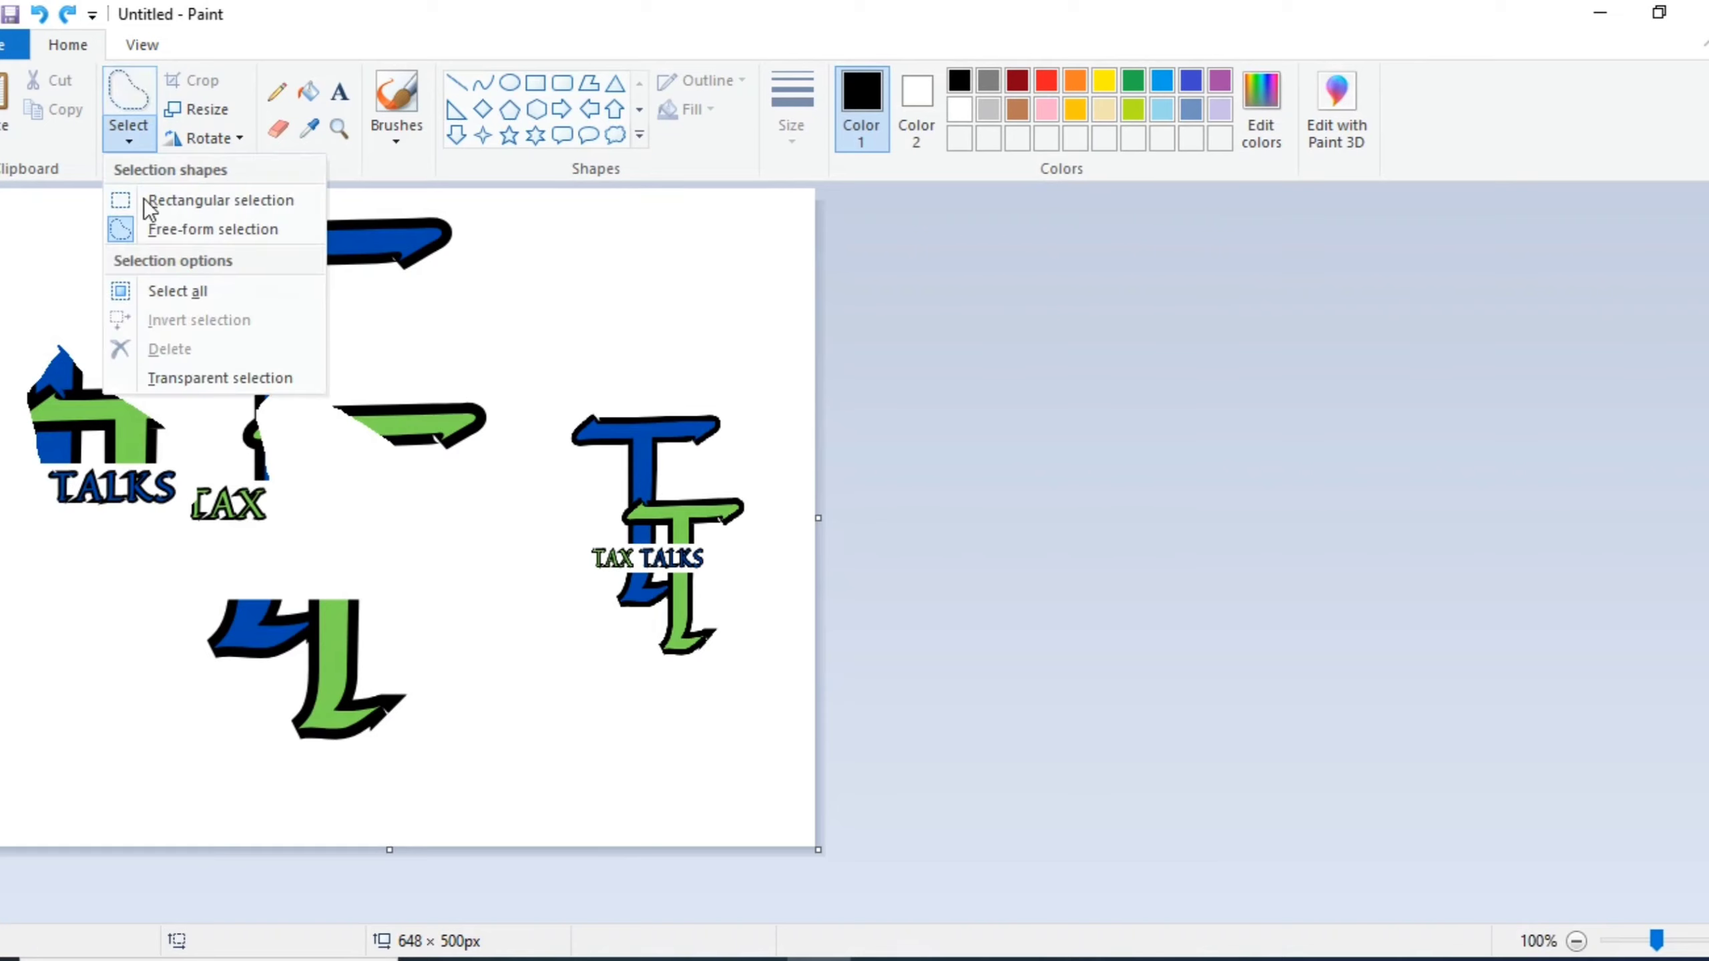
left_click(187, 372)
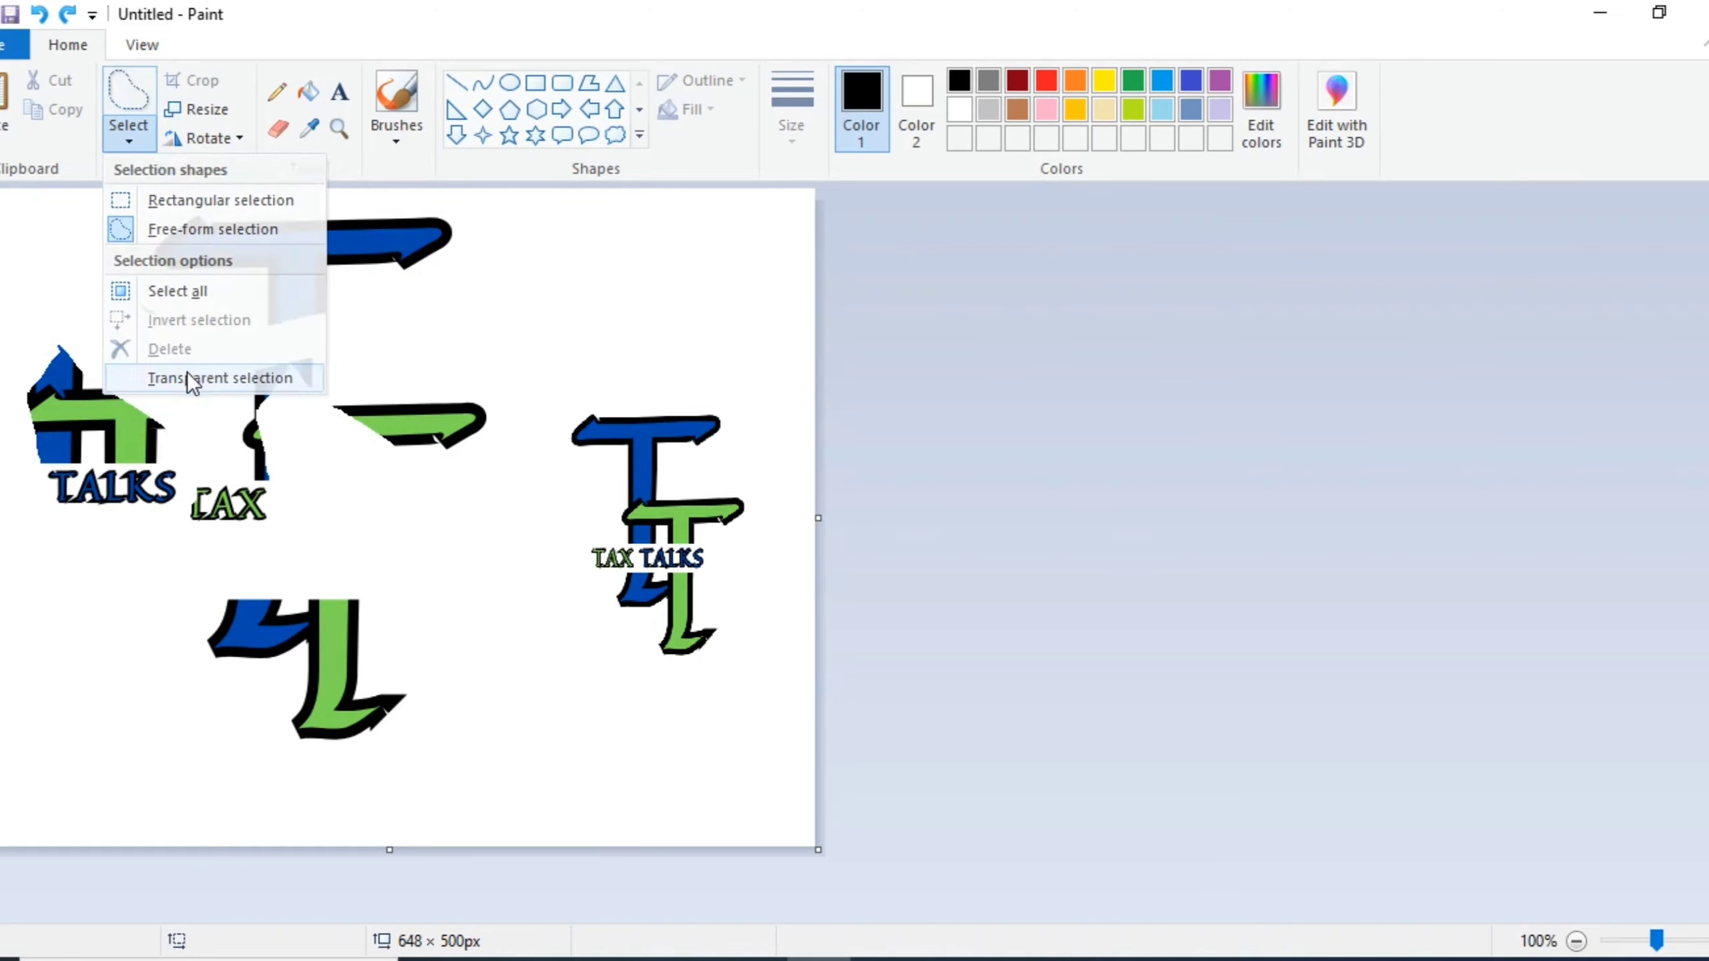
mouse_move(155, 239)
left_mouse_down()
mouse_move(403, 326)
mouse_move(436, 367)
mouse_move(394, 700)
mouse_move(117, 737)
mouse_move(66, 585)
mouse_move(259, 287)
mouse_move(305, 261)
mouse_move(281, 396)
mouse_move(460, 413)
mouse_move(526, 362)
mouse_move(211, 562)
mouse_move(444, 595)
mouse_move(454, 528)
mouse_move(392, 446)
mouse_move(478, 478)
mouse_move(365, 395)
mouse_move(229, 414)
mouse_move(340, 398)
mouse_move(238, 475)
mouse_move(609, 394)
mouse_move(221, 456)
mouse_move(435, 457)
mouse_move(287, 402)
left_mouse_up()
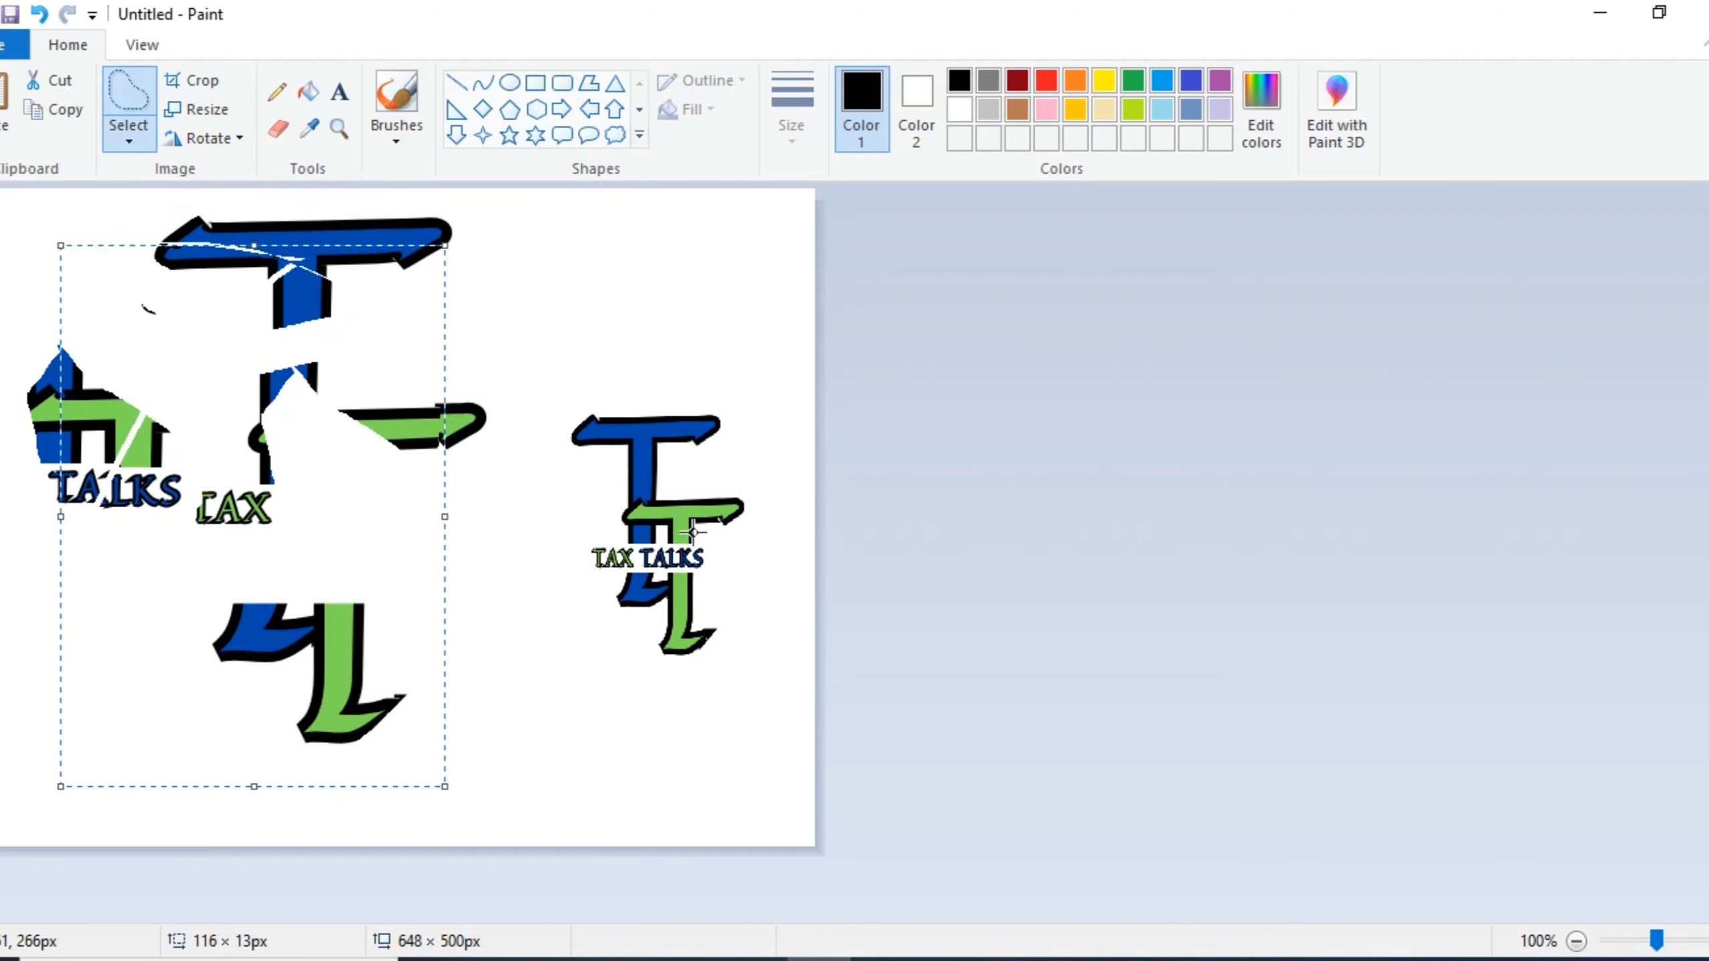
Step: Crop the picture to a rectangular selection of about 101 × 30 px around the small logo's TAX TALKS text
left_click(107, 132)
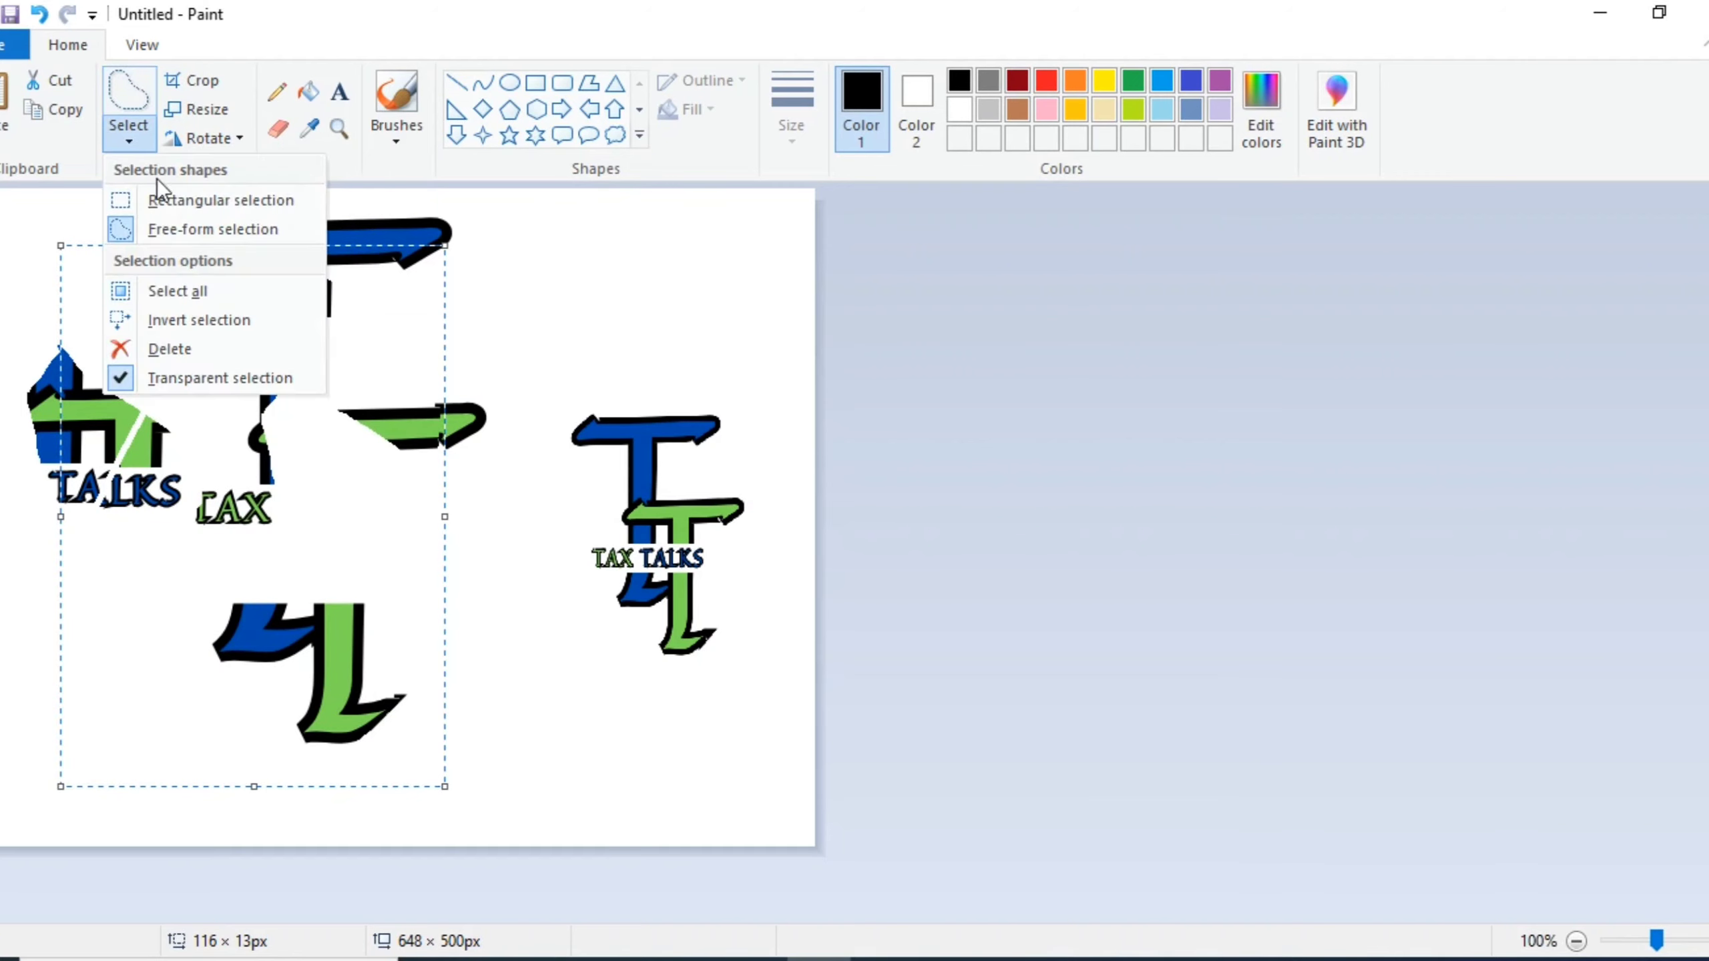
left_click(162, 201)
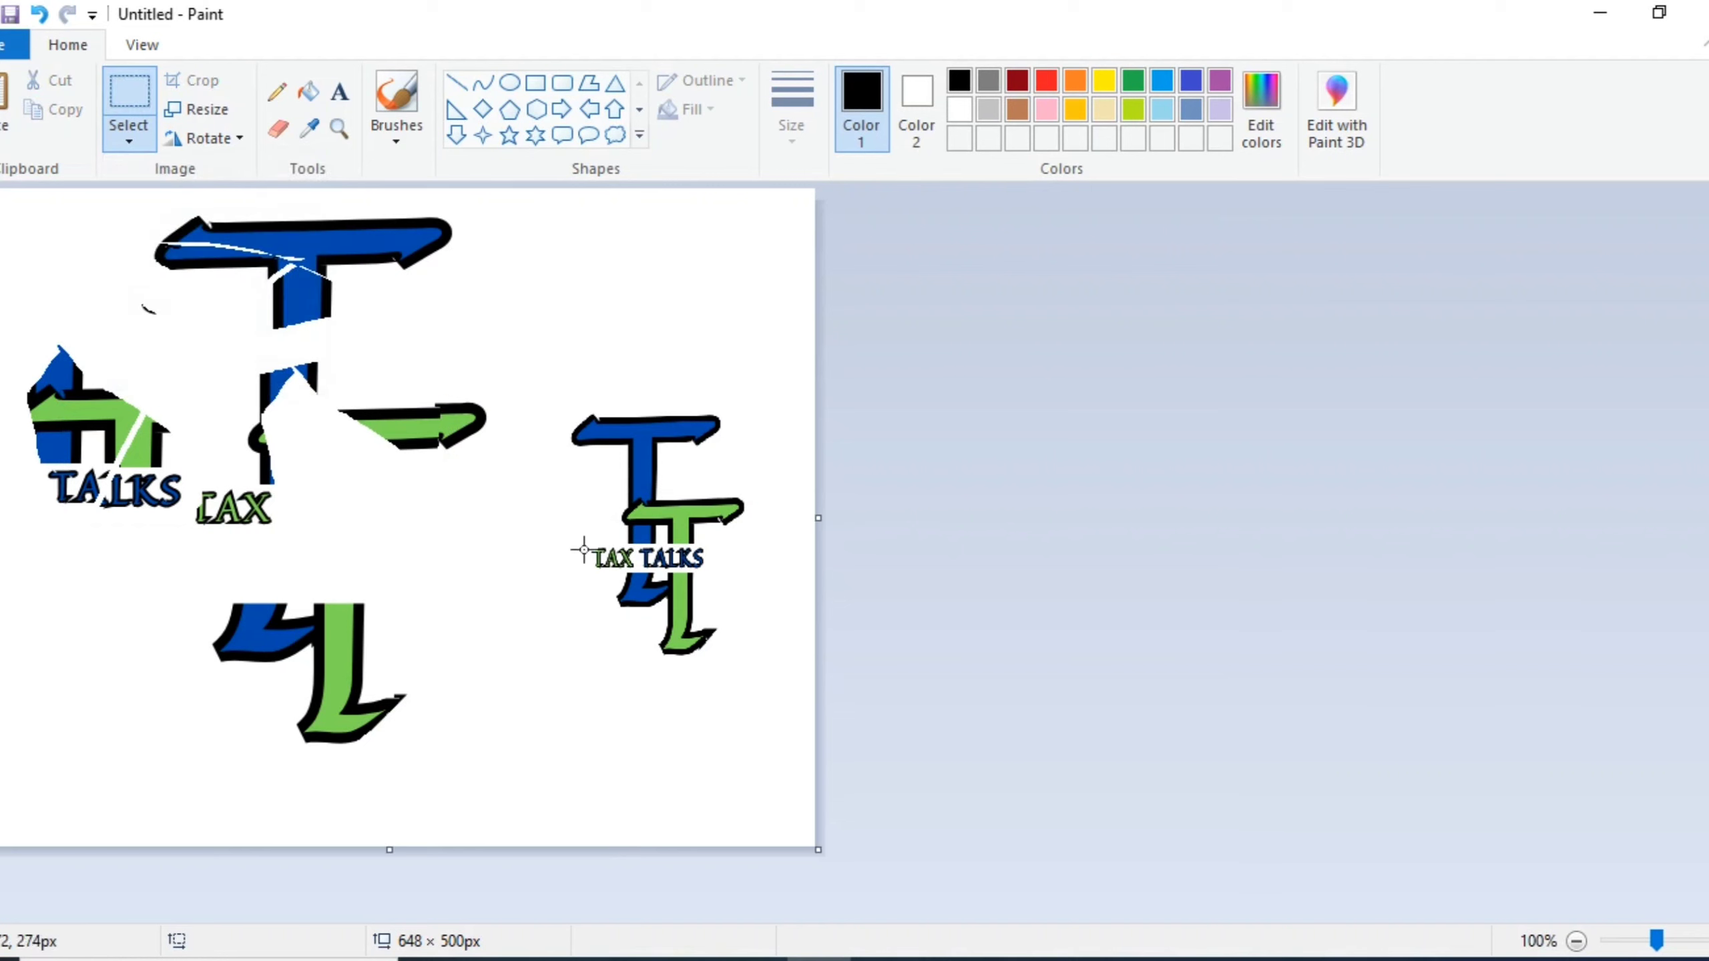
left_click_drag(581, 538, 714, 576)
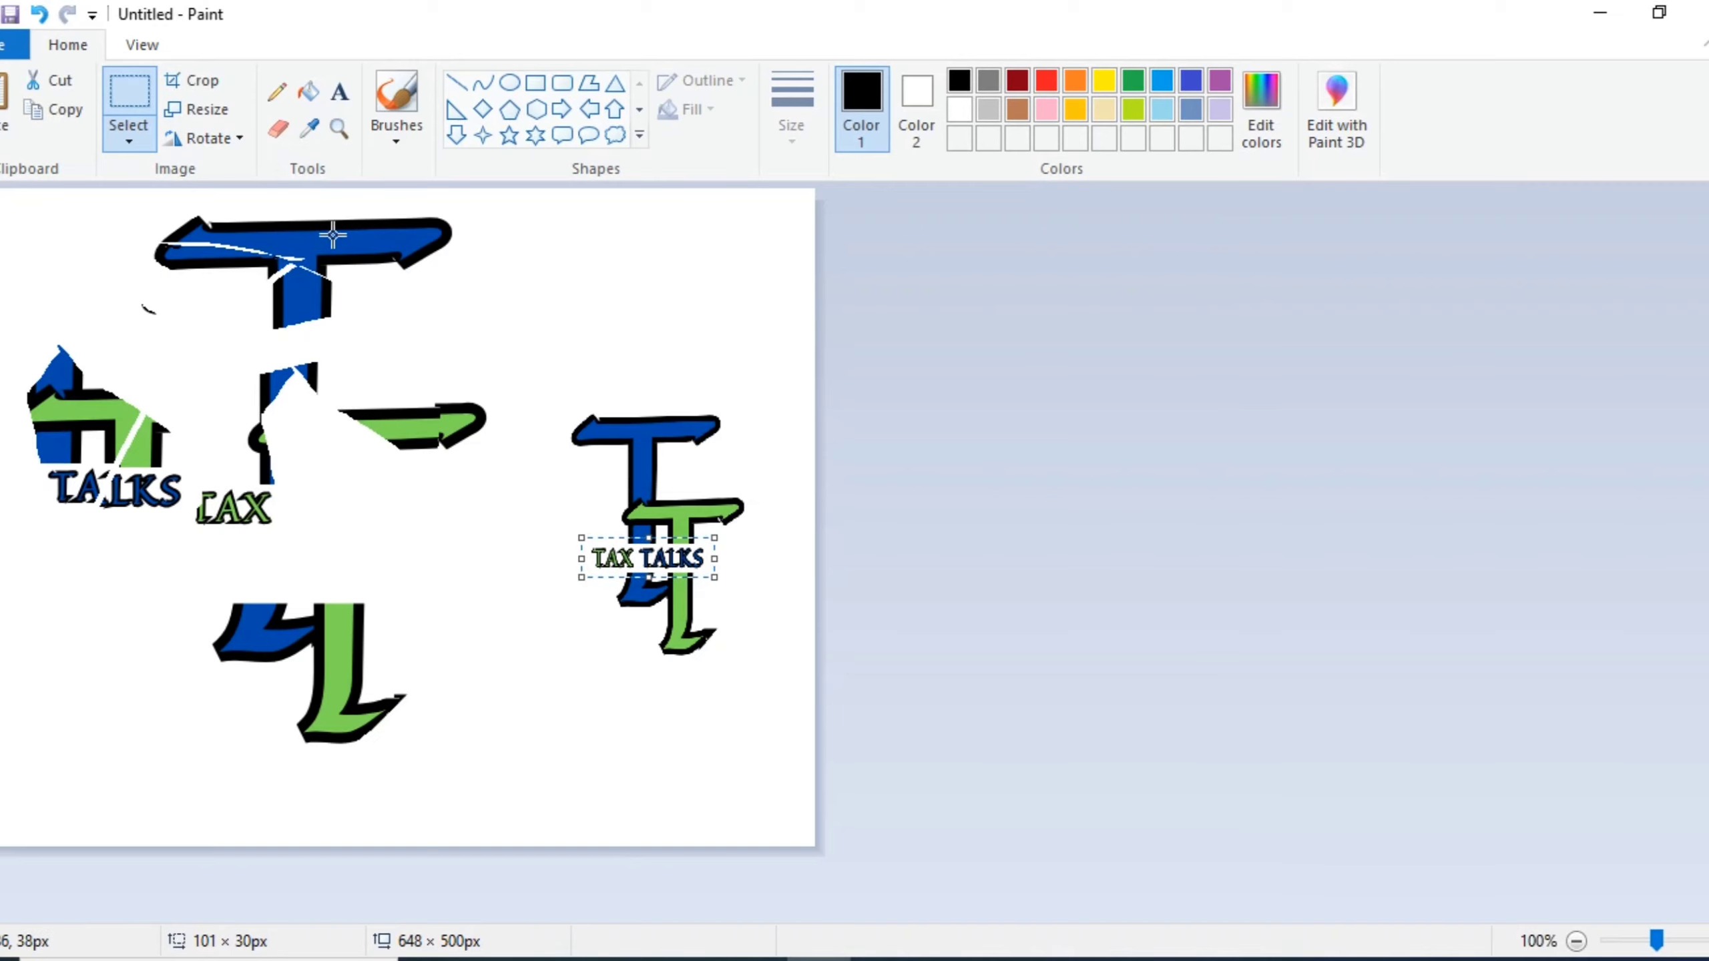
left_click(202, 82)
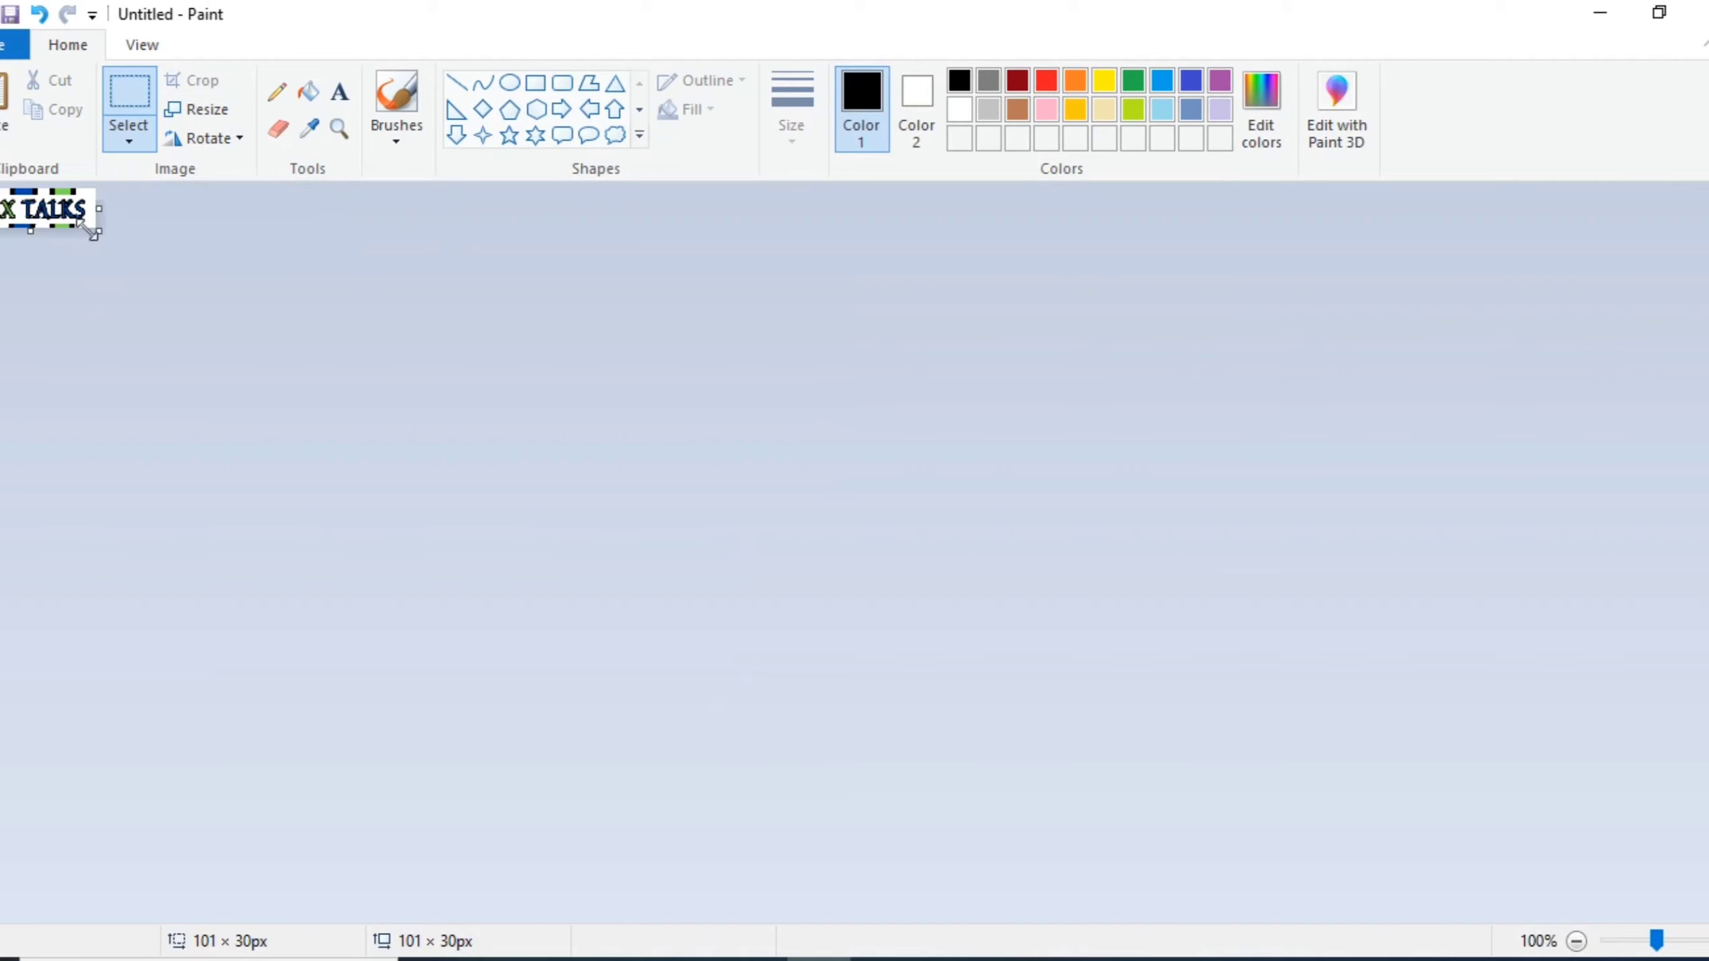
Step: Enlarge the cropped canvas to about 501 × 344 px, and undo both the enlargement and the crop
left_click_drag(94, 233, 624, 644)
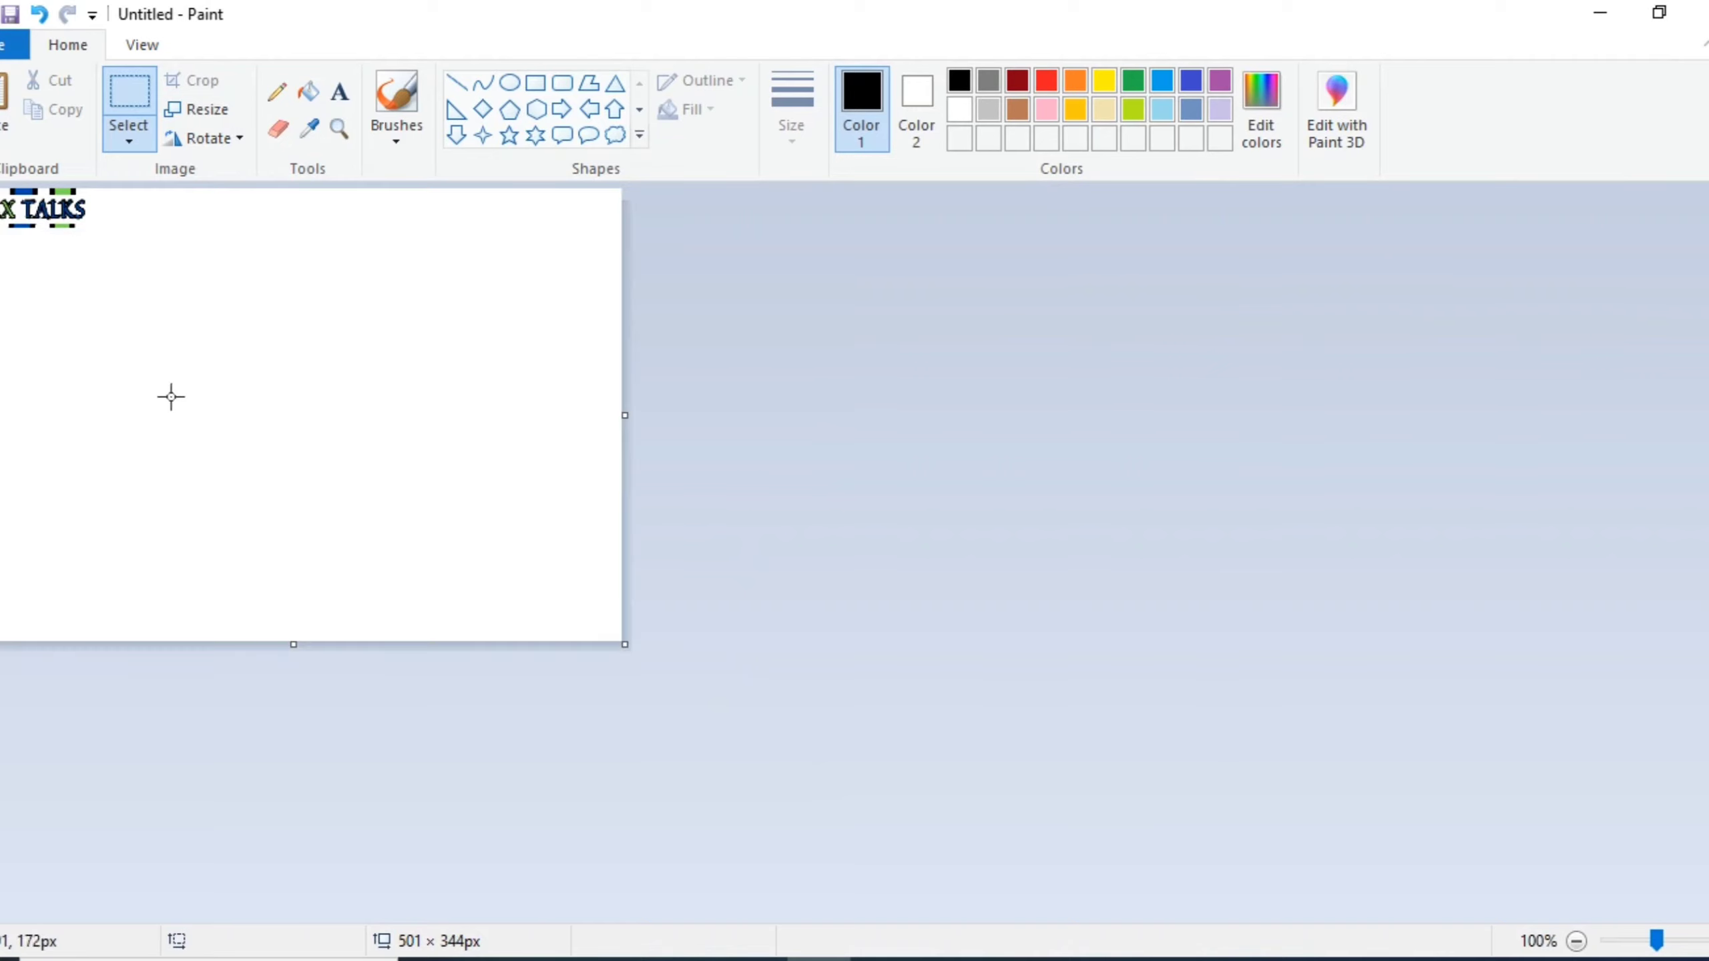
left_click_drag(46, 213, 47, 214)
key("ctrl+z")
key("ctrl+z")
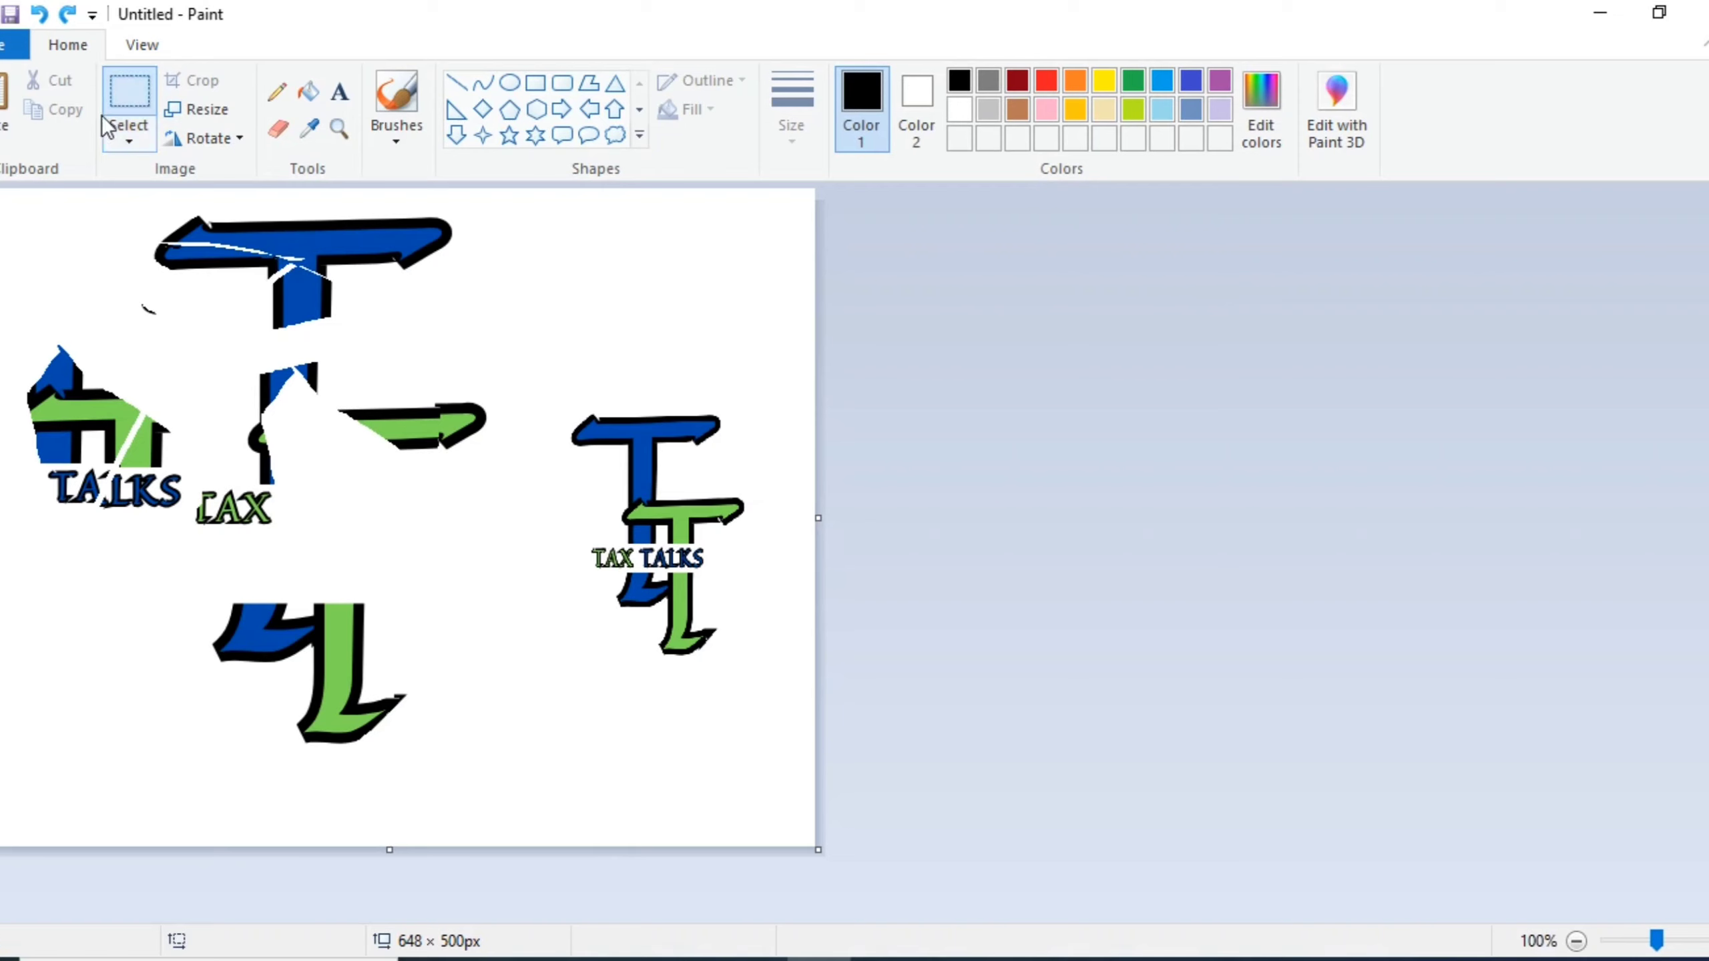
Step: Resize the whole picture to 50 percent with the aspect ratio maintained
left_click(197, 110)
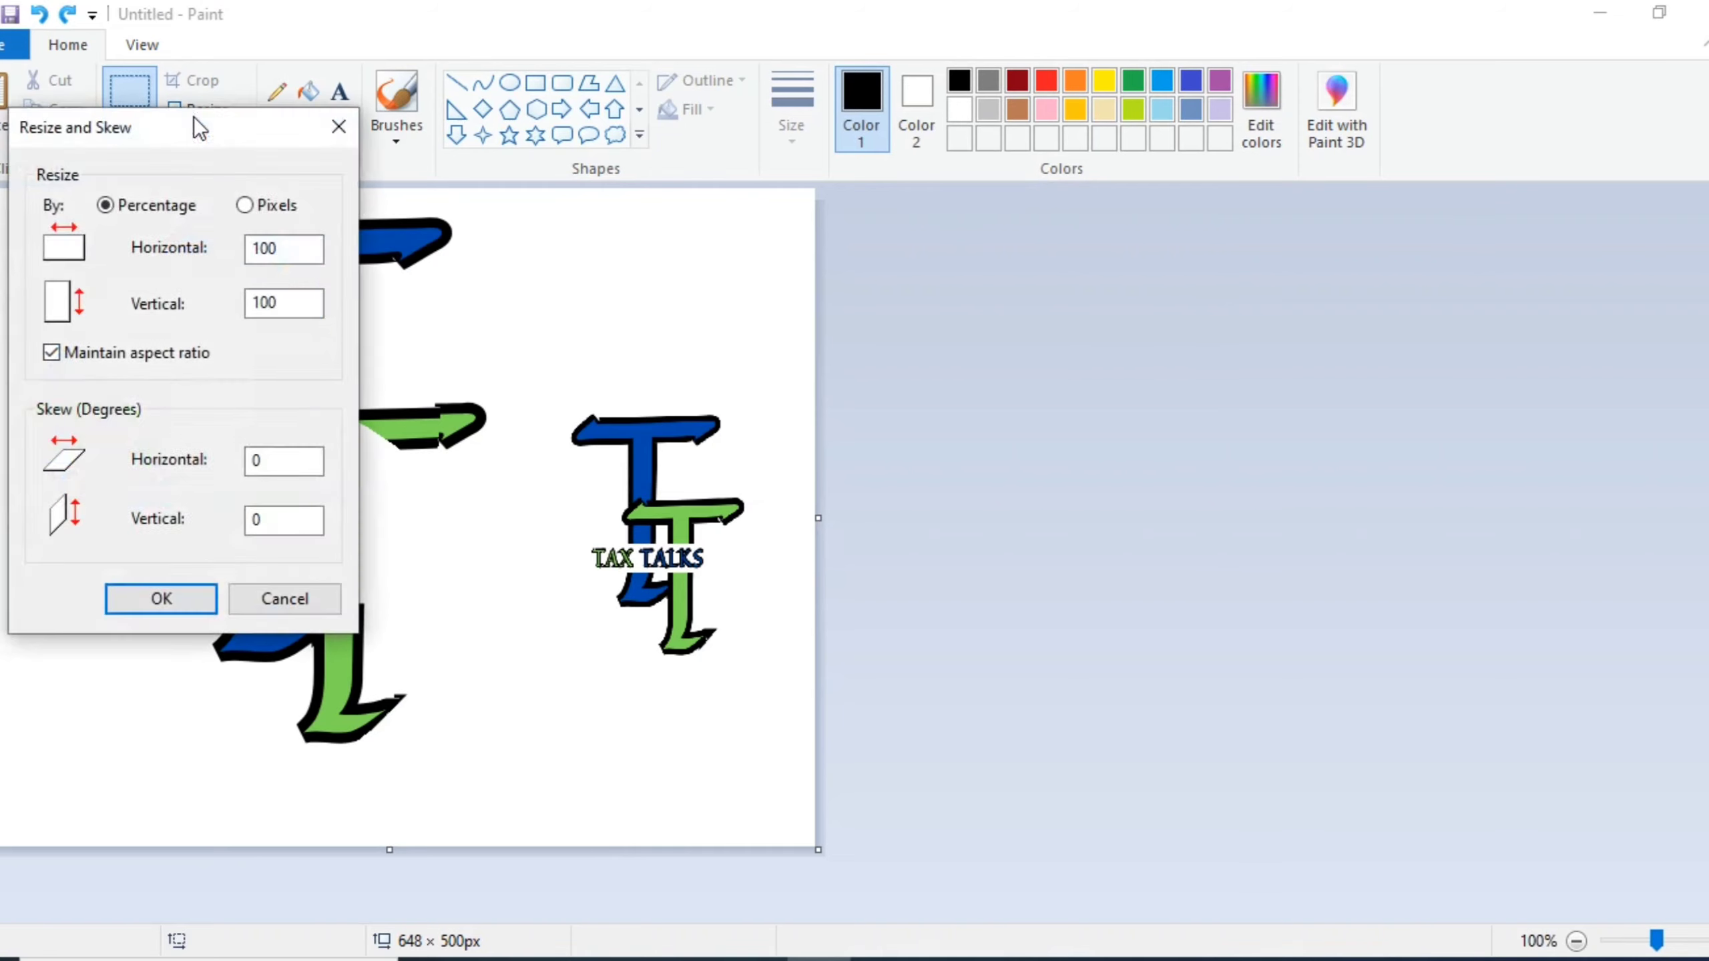
key("Escape")
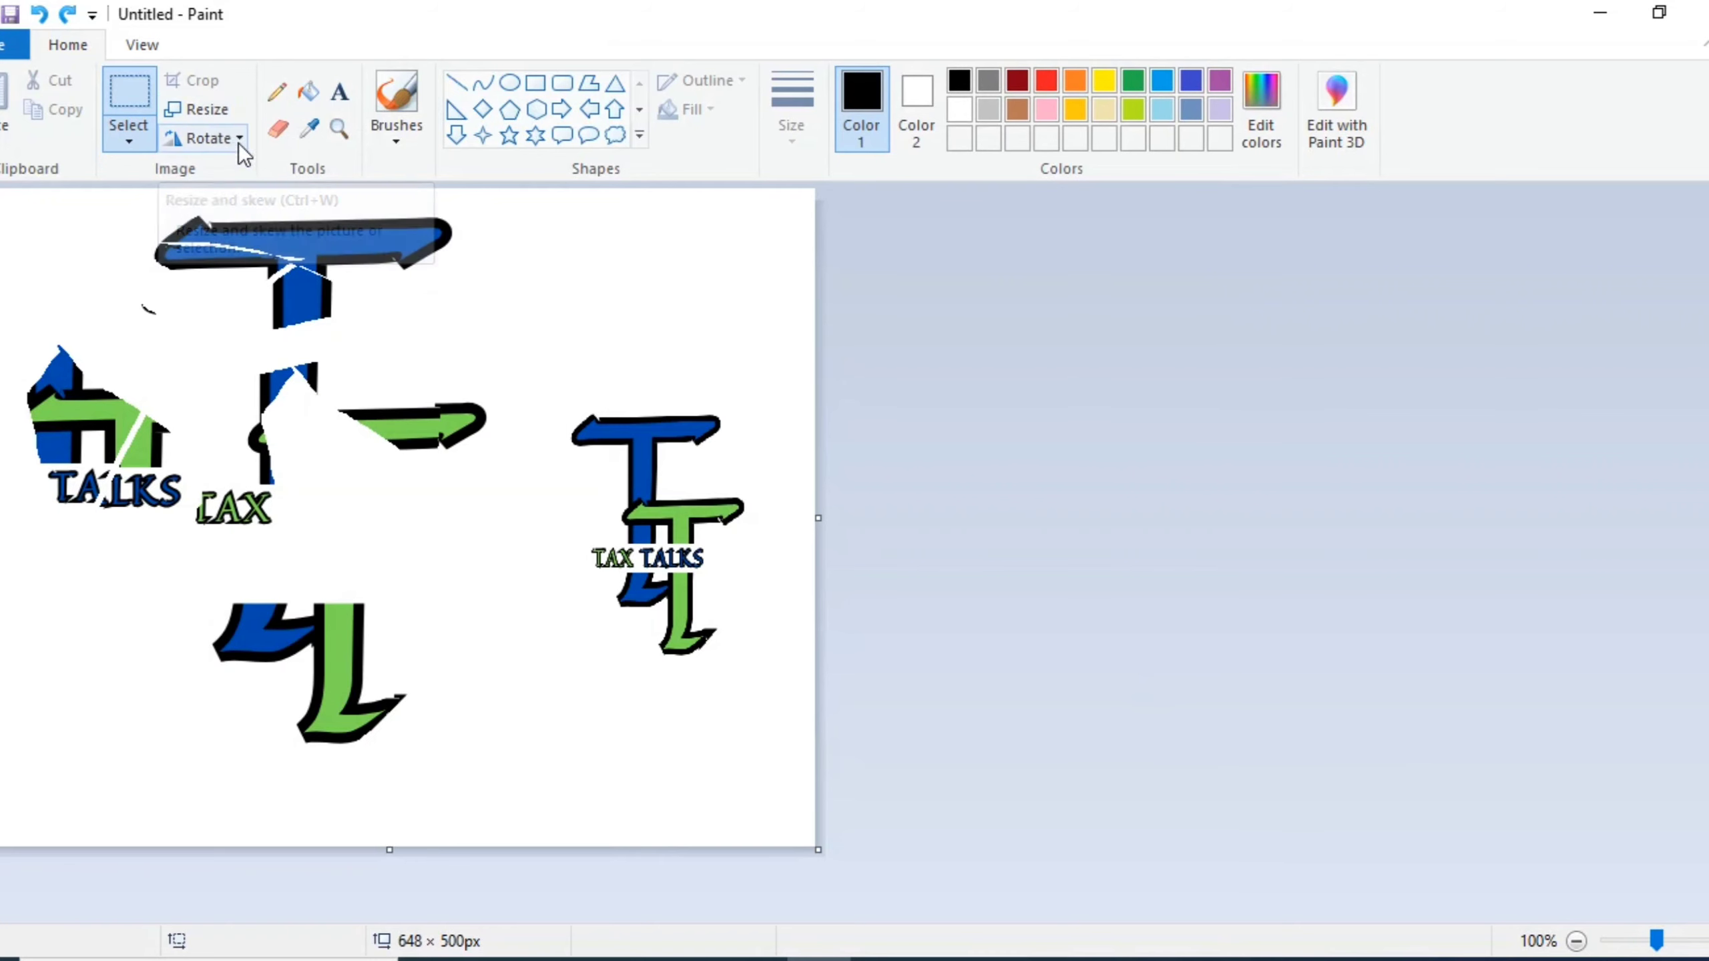
left_click(202, 108)
double_click(282, 249)
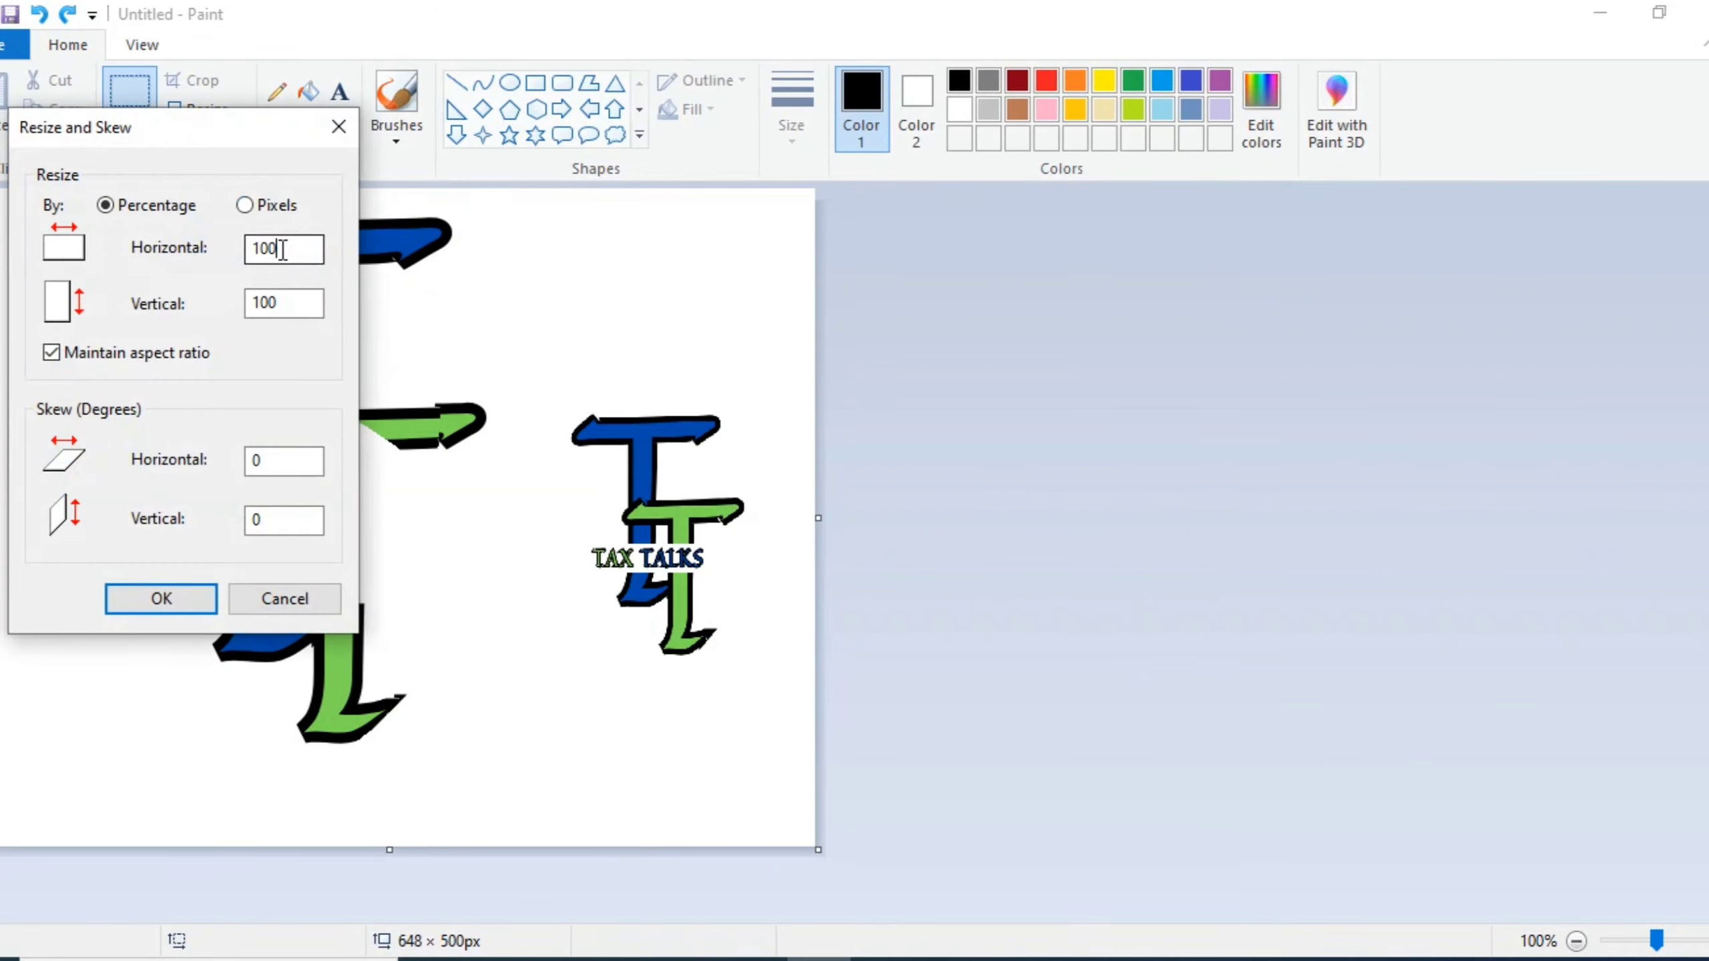
type("50")
key("Return")
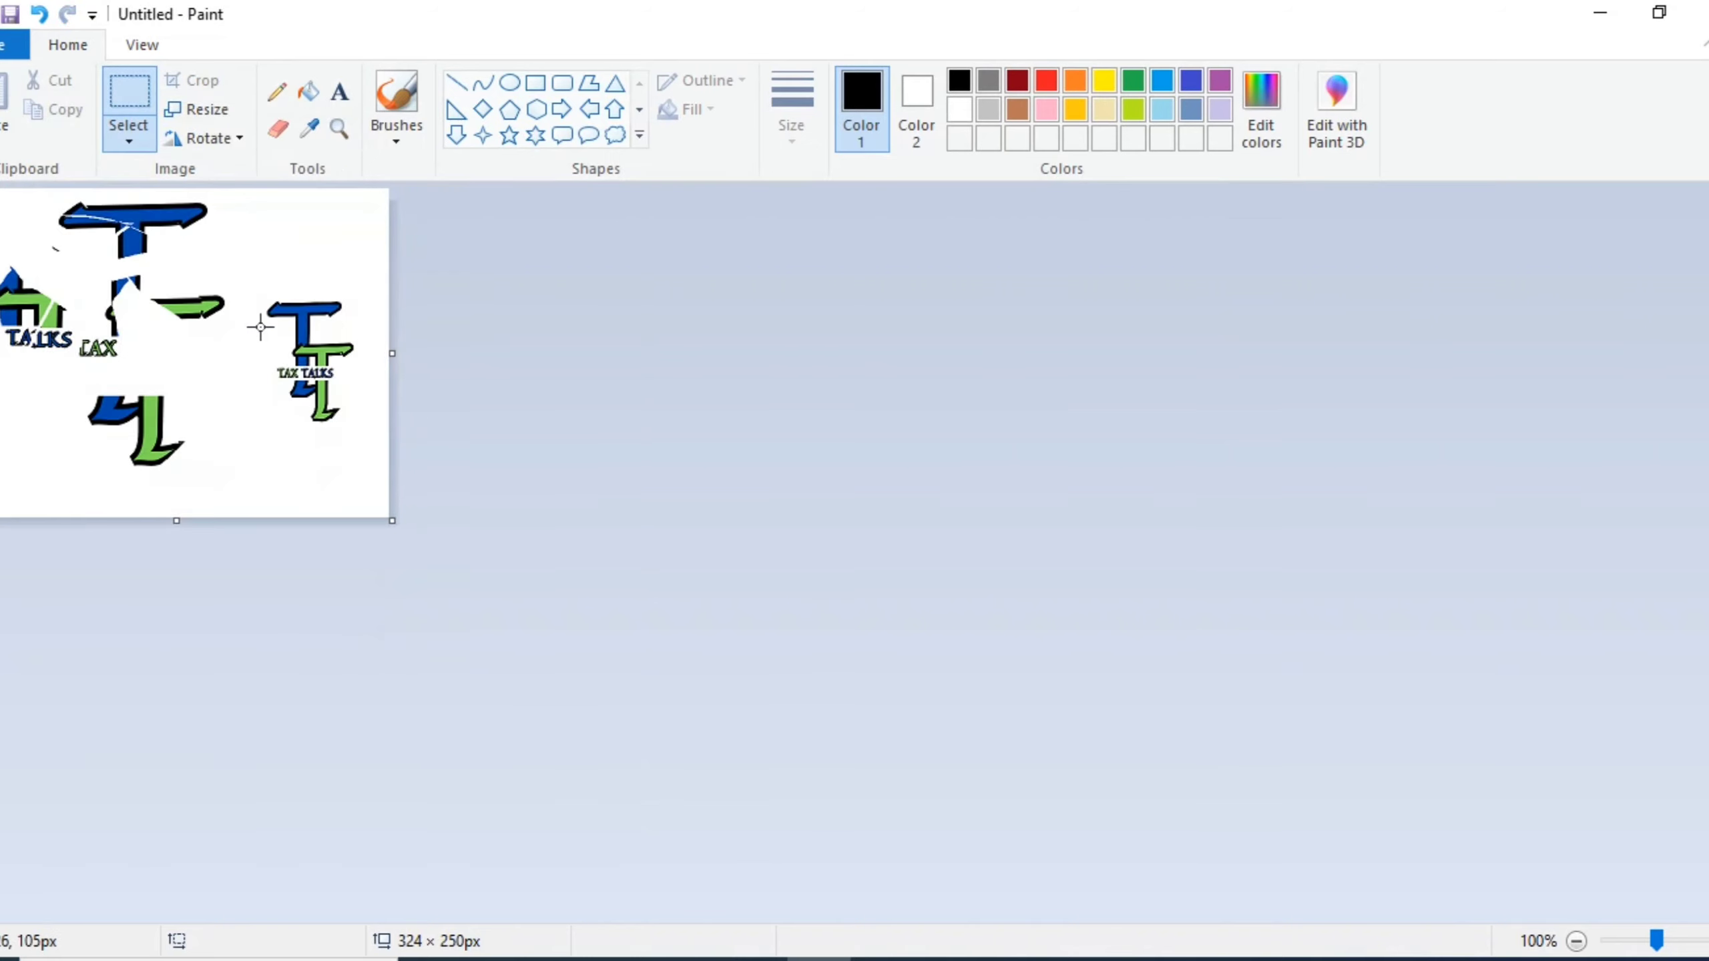
Step: Select a blank area of about 29 × 42 px beside the large blue T and rotate it by 90° three times, finally deselecting it
left_click_drag(270, 259, 235, 214)
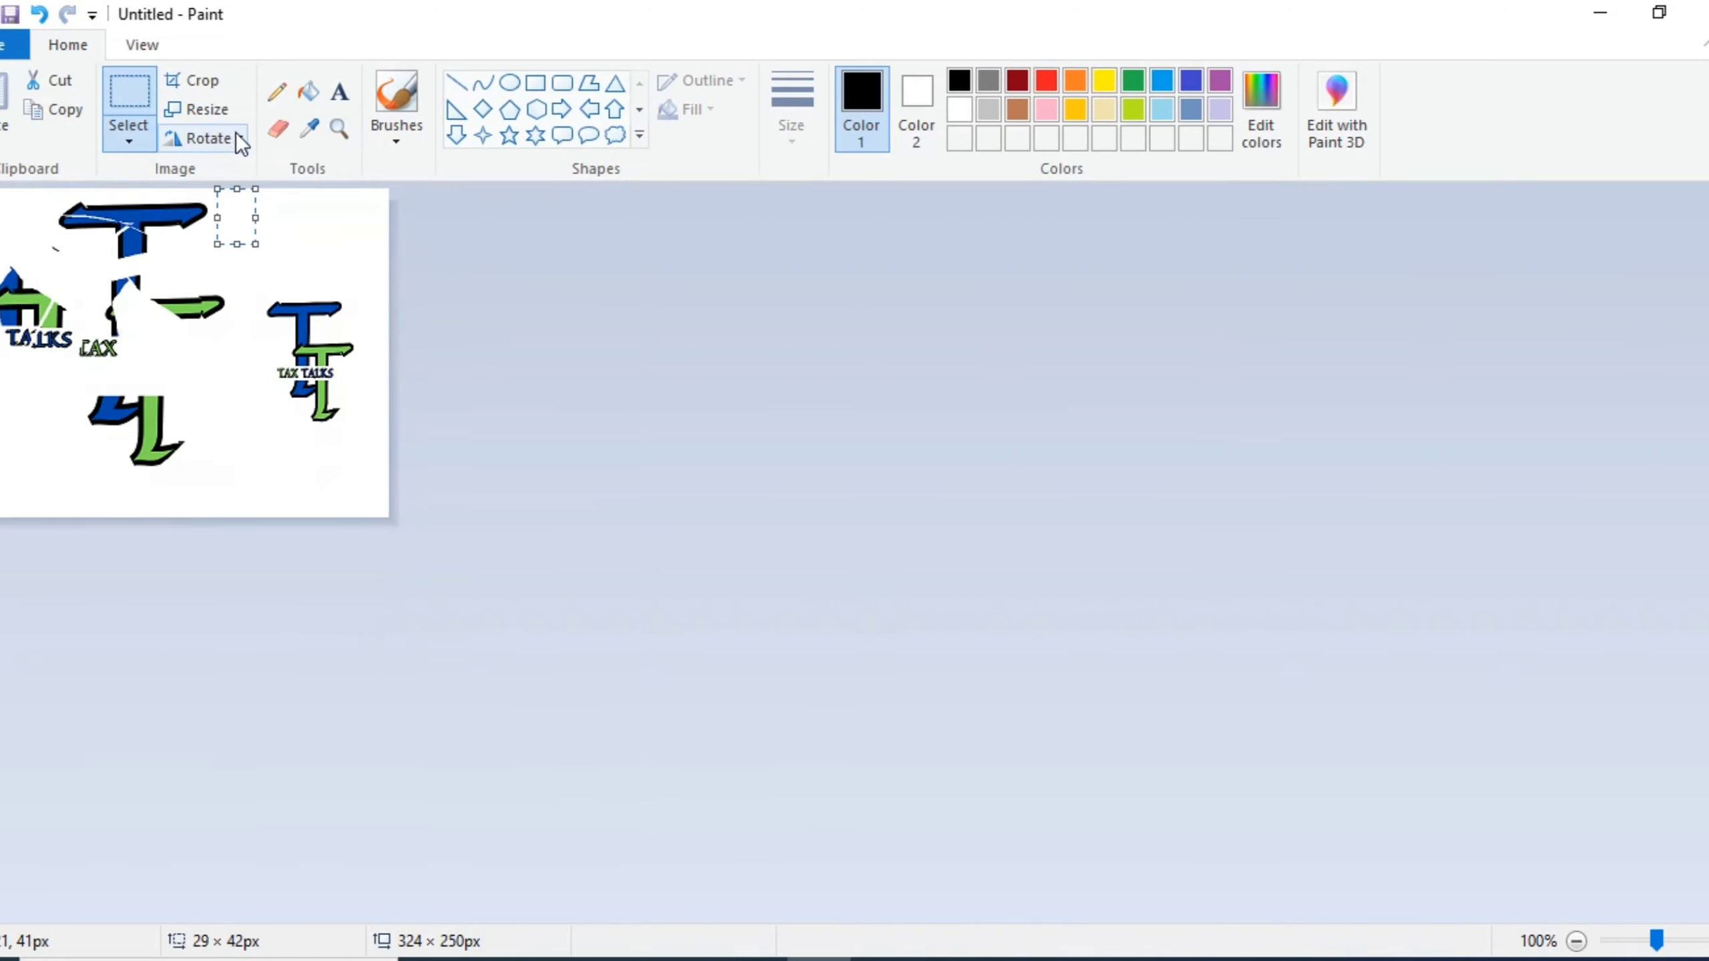
left_click(236, 138)
left_click(255, 172)
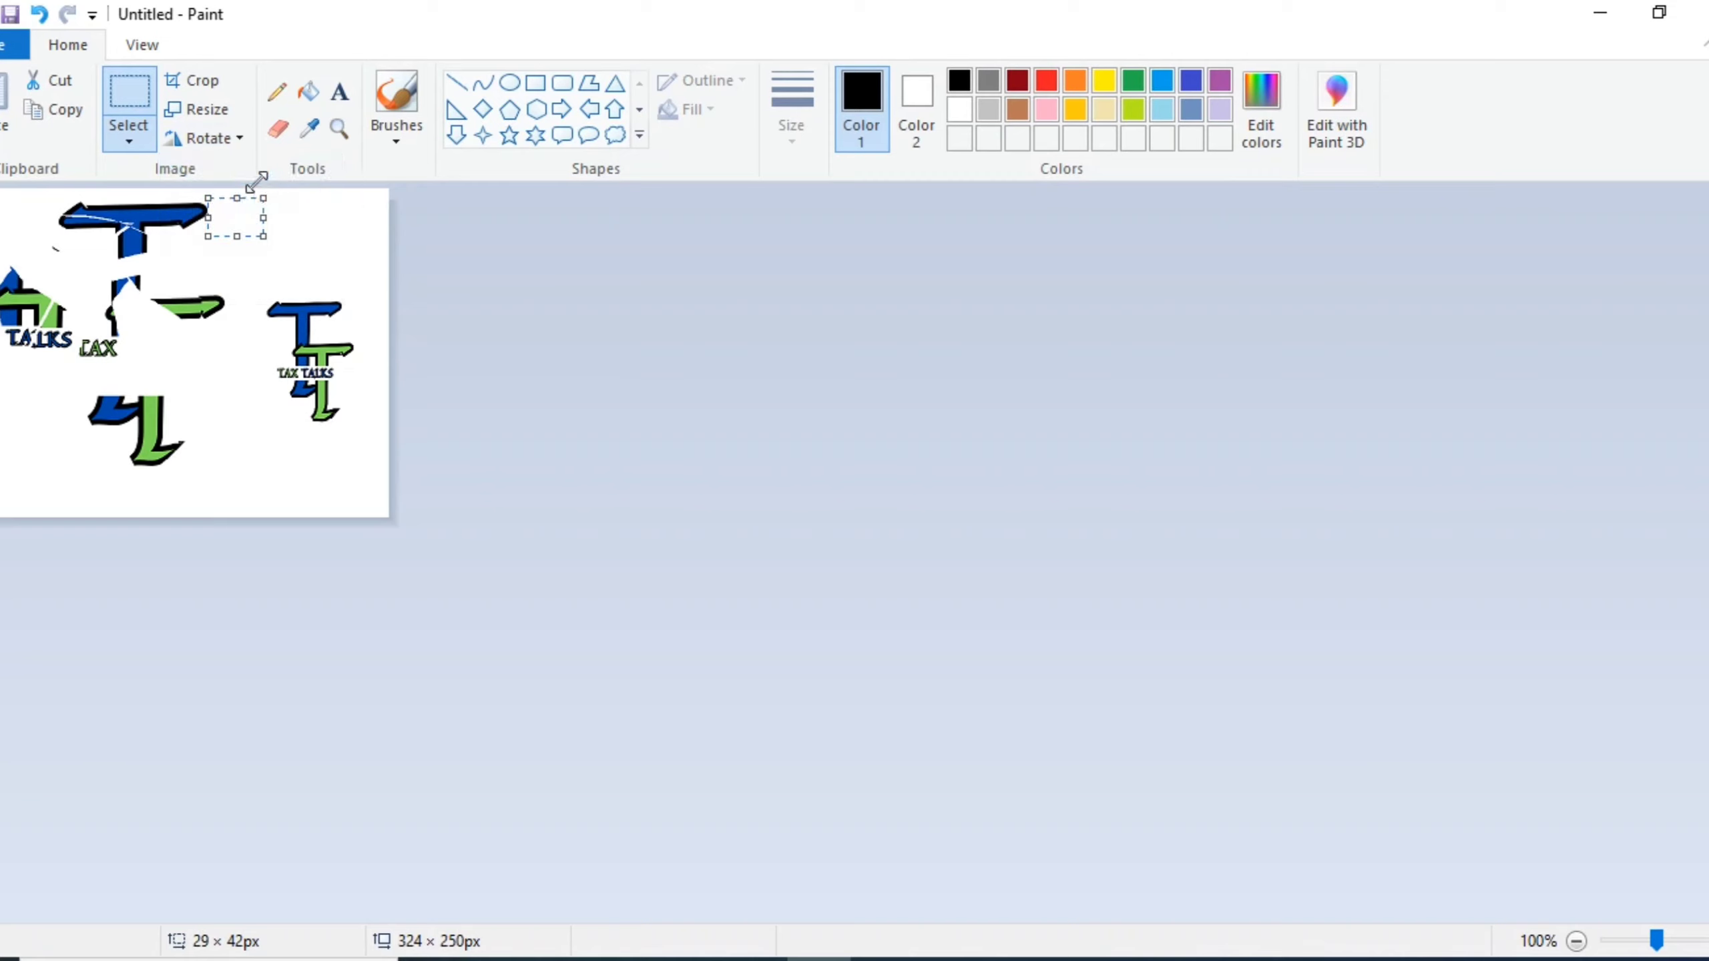
left_click(222, 138)
left_click(235, 174)
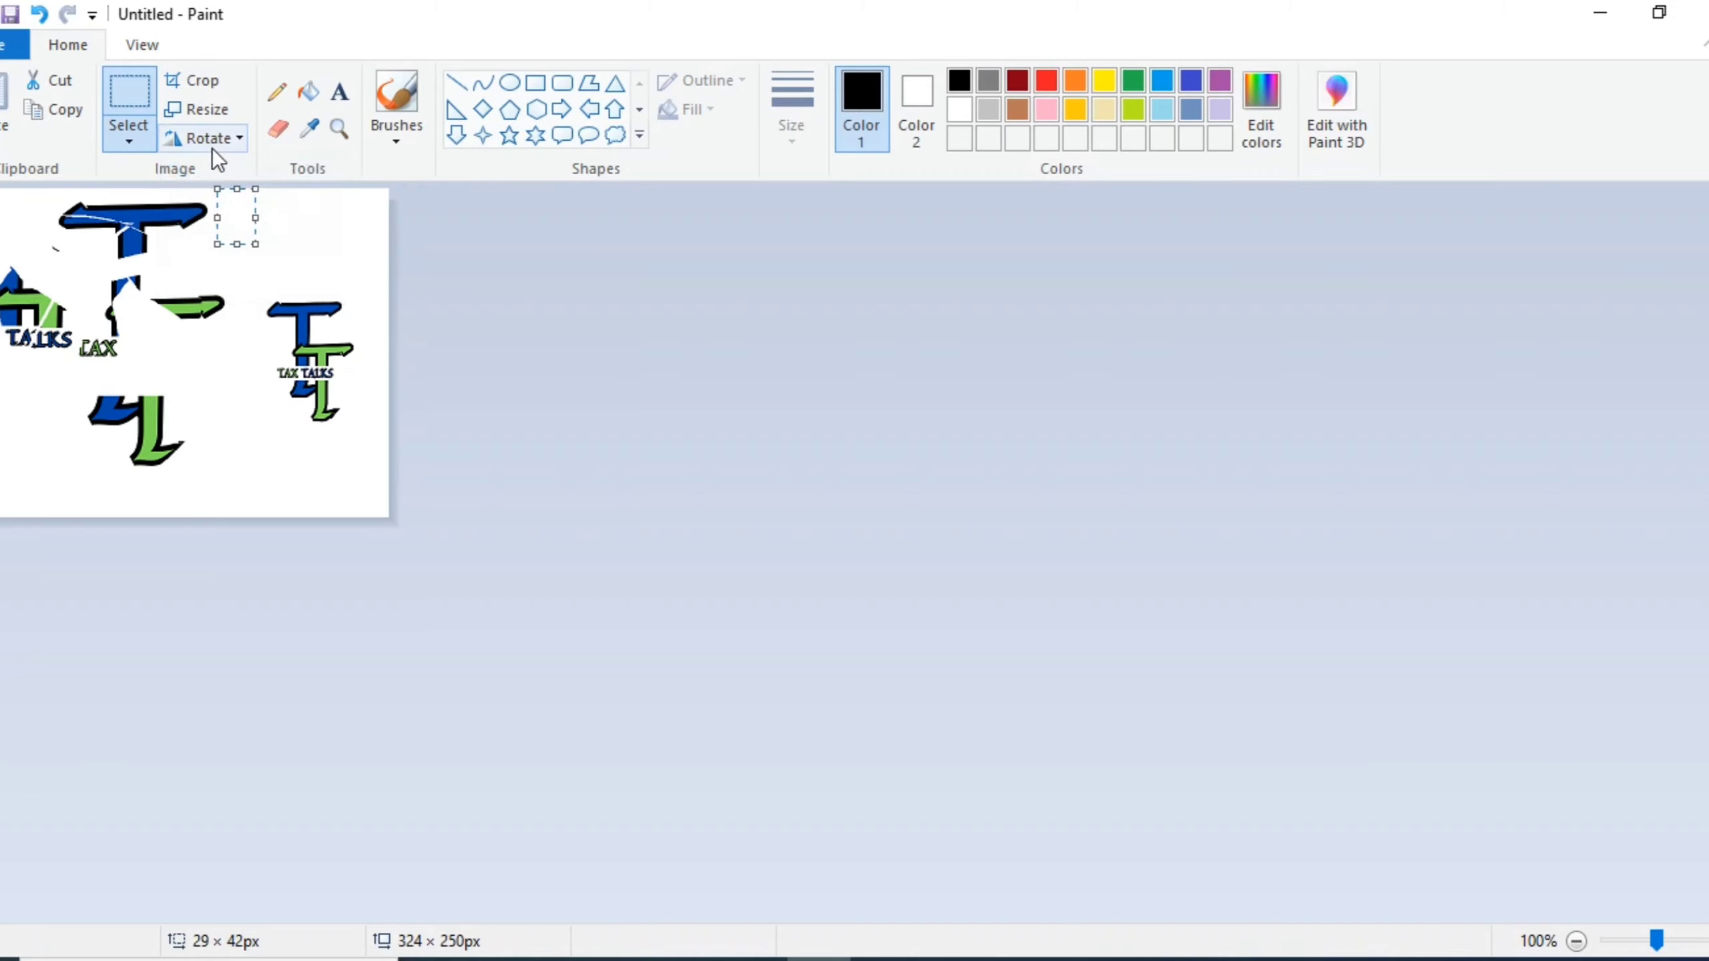
left_click(211, 145)
left_click(233, 199)
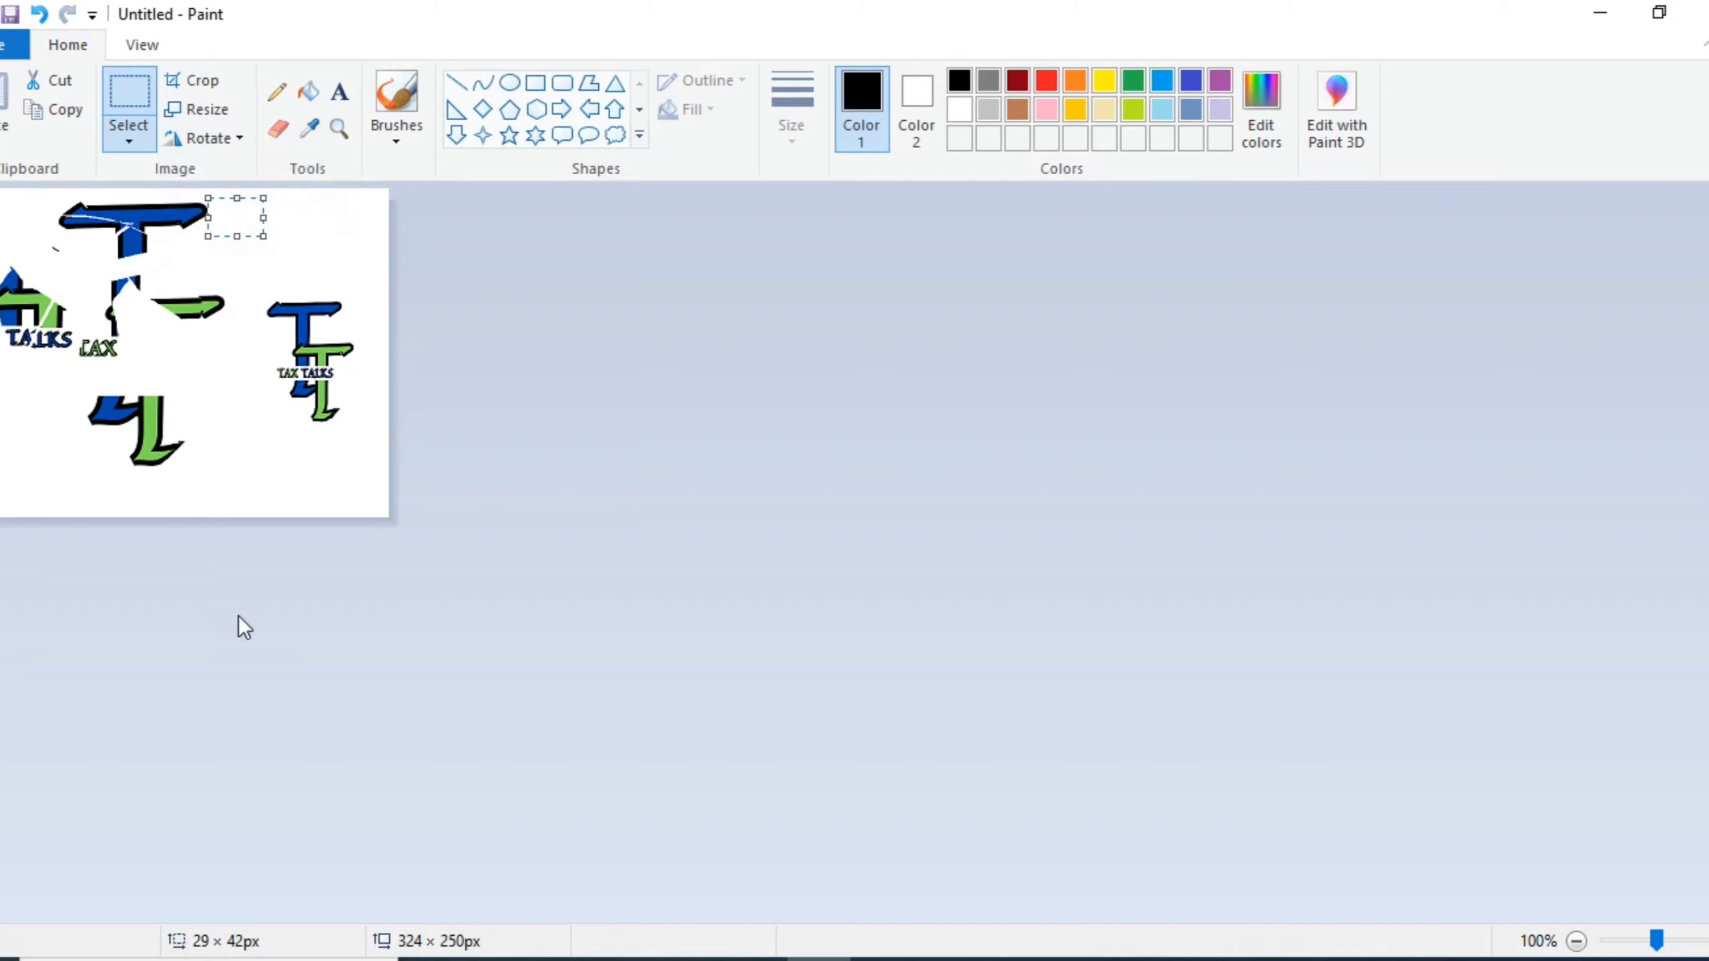
left_click(355, 485)
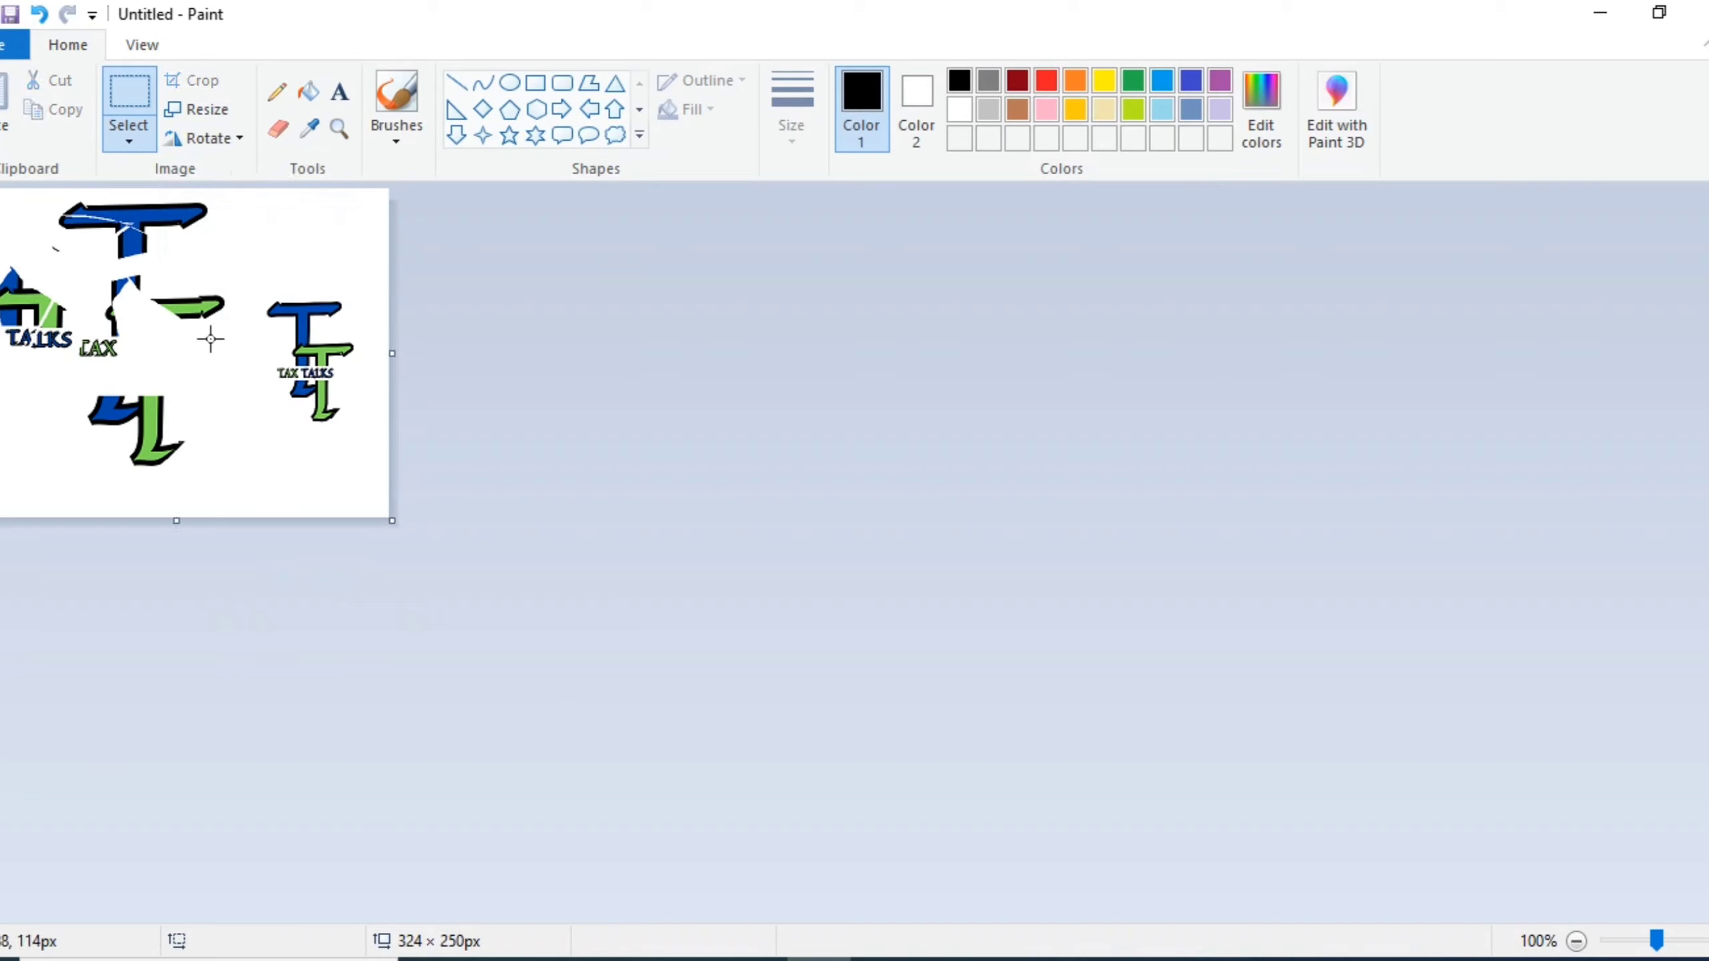
Step: Rotate the whole picture 90° to the right and back 90° to the left
left_click(199, 134)
left_click(225, 171)
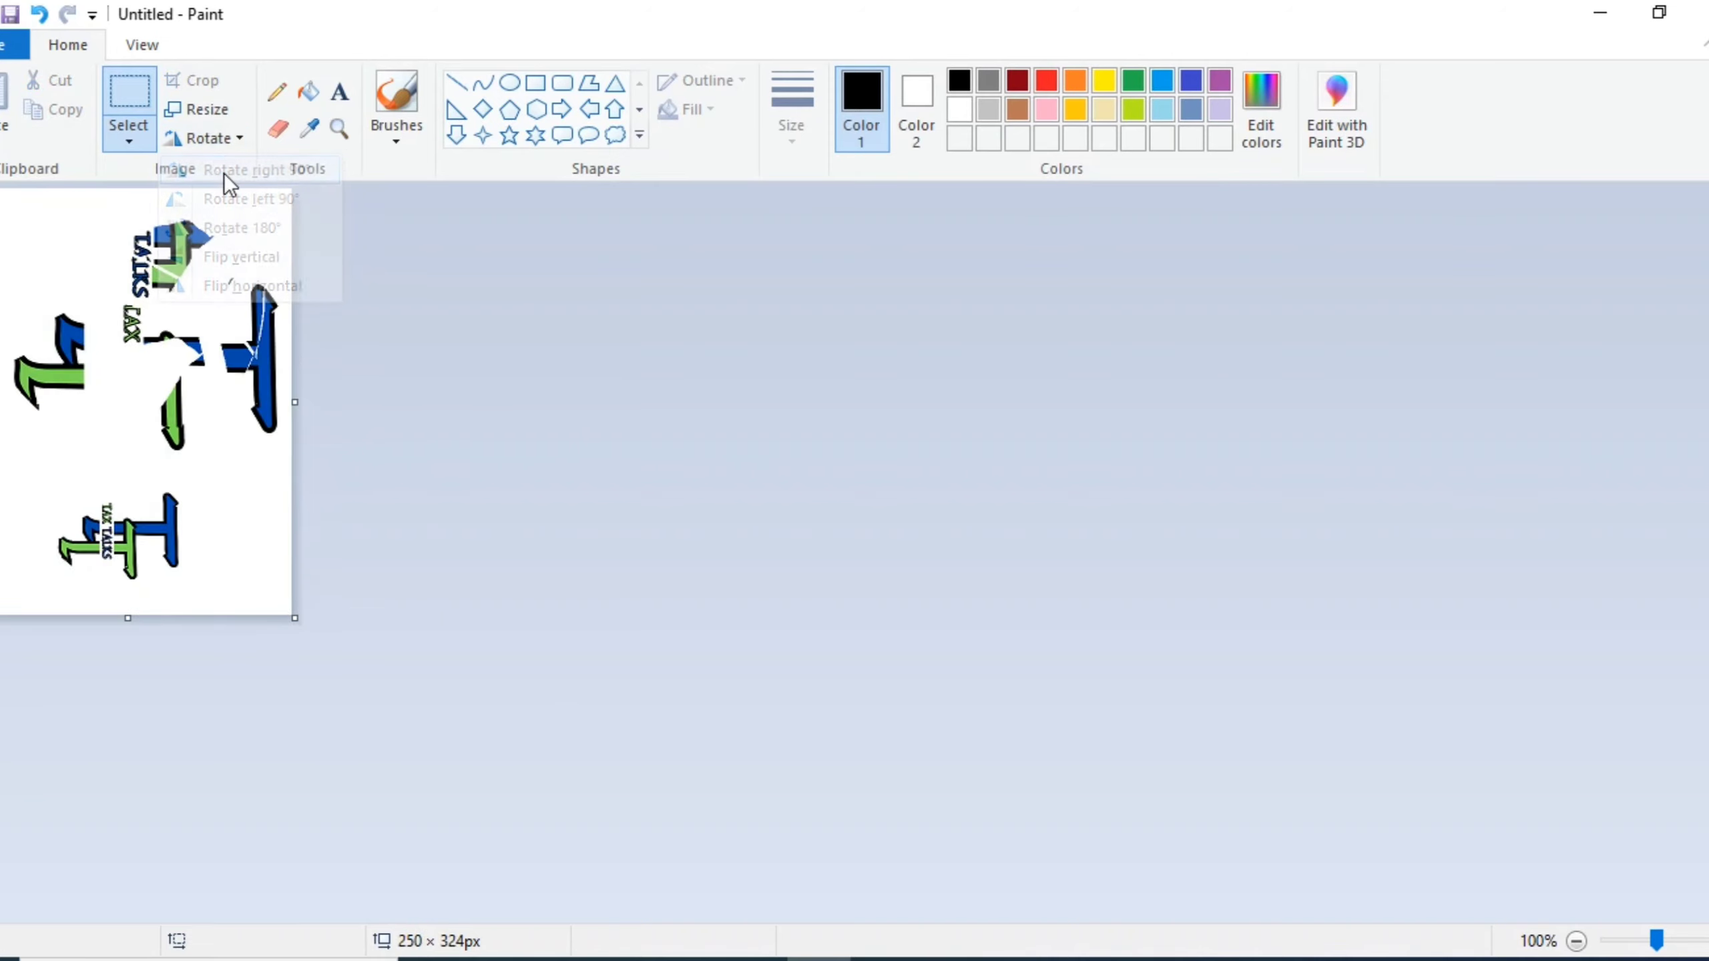
left_click(191, 138)
left_click(229, 198)
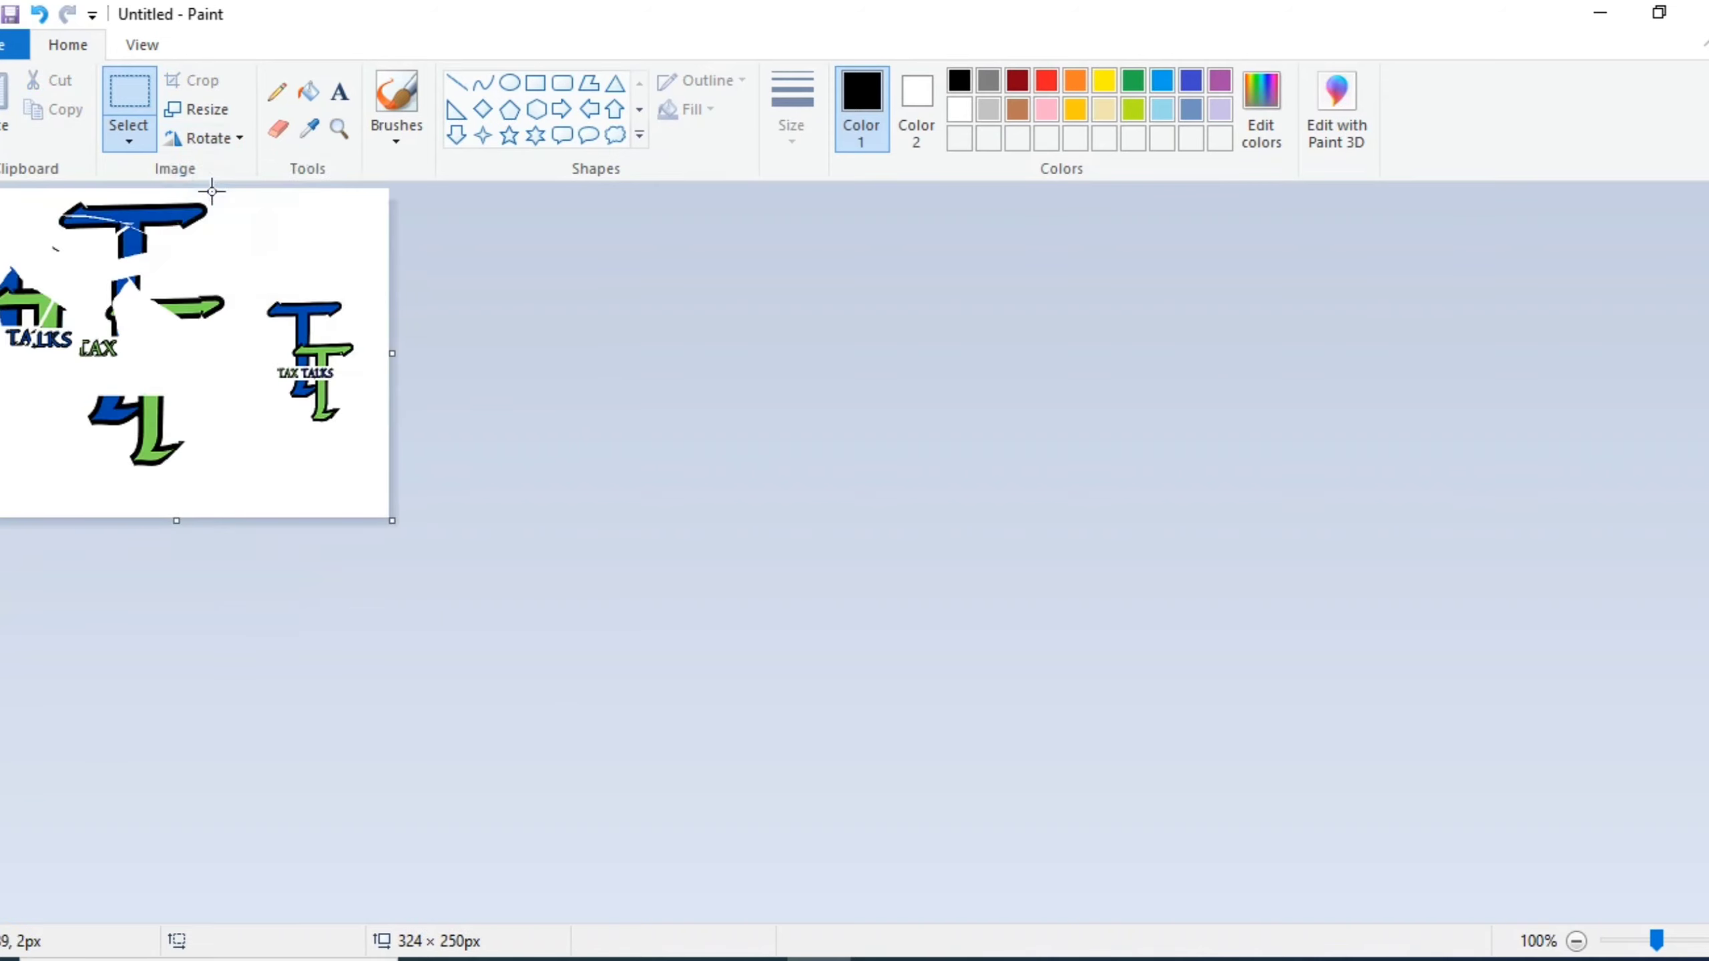
Step: Rotate the whole picture 180° and flip it back vertically and horizontally
left_click(185, 139)
left_click(230, 219)
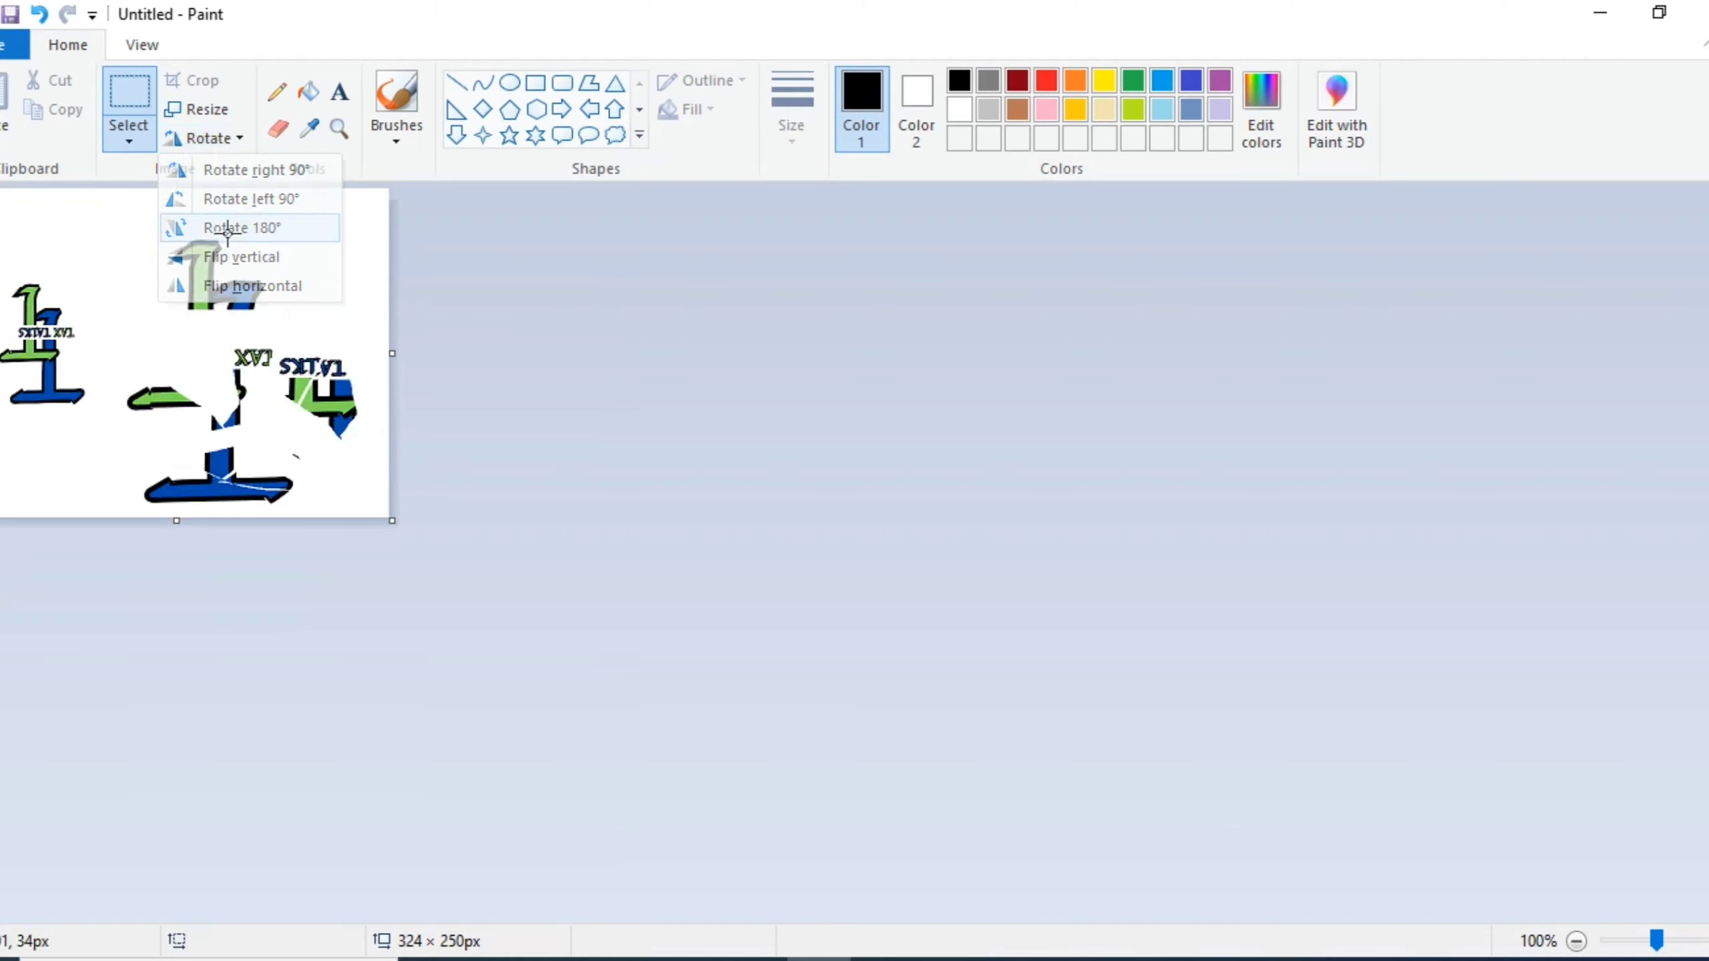
left_click(211, 139)
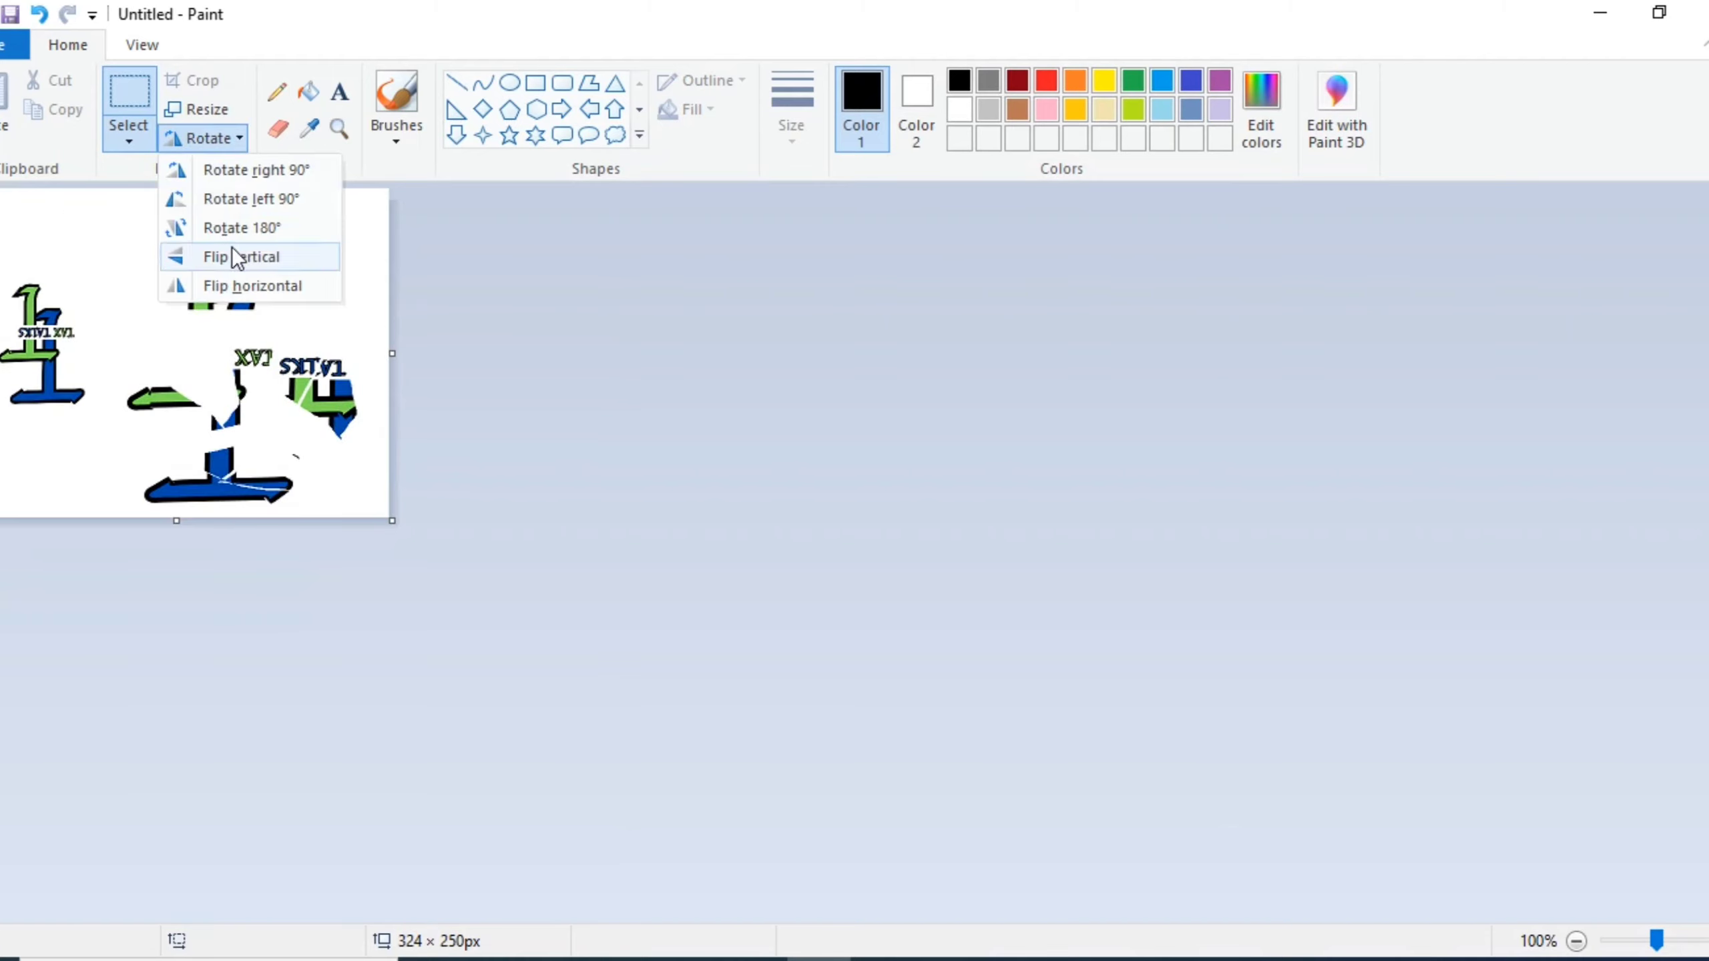
left_click(232, 255)
left_click(224, 145)
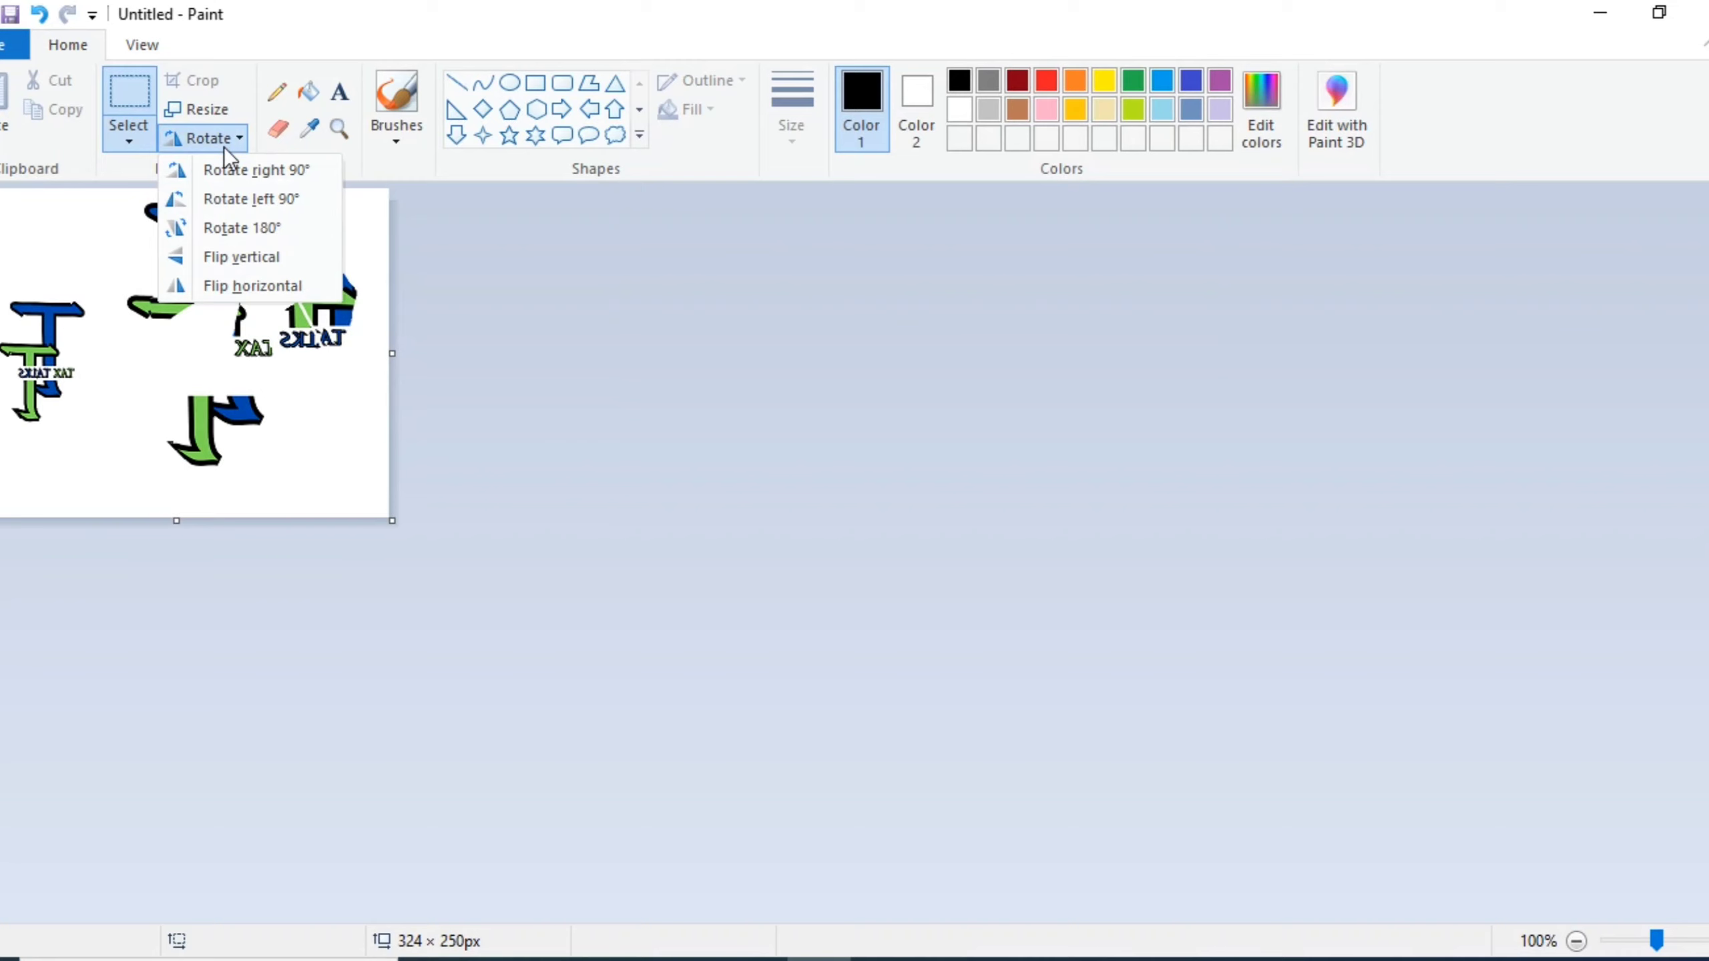
left_click(228, 286)
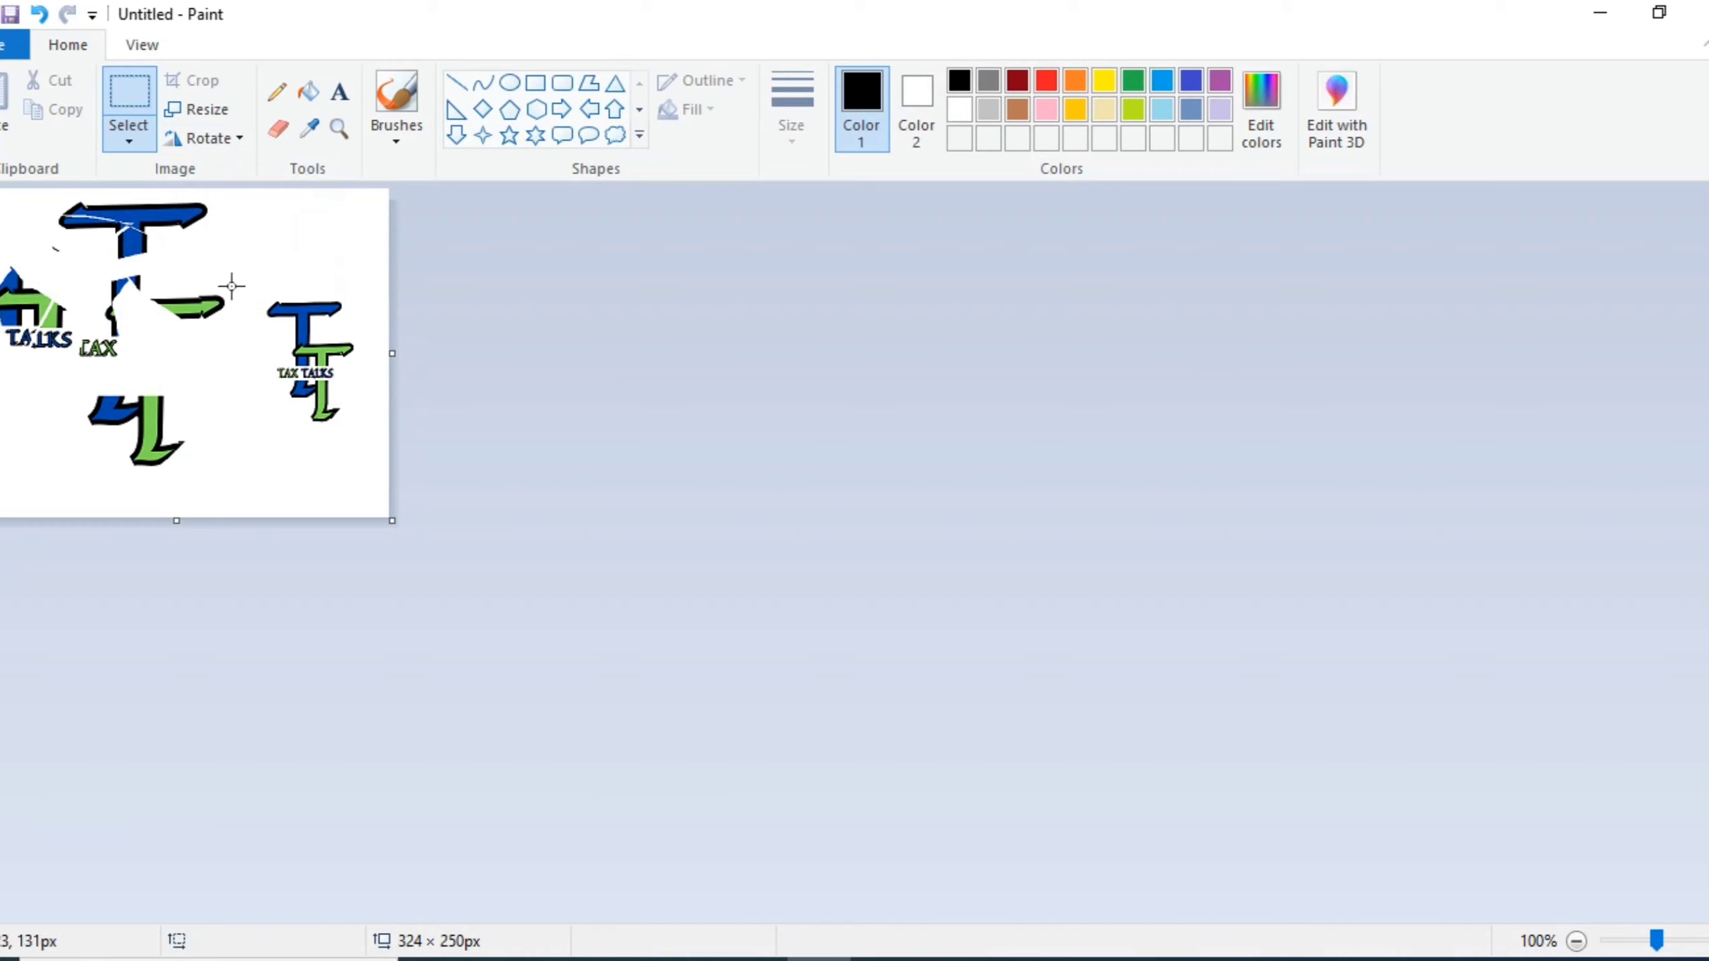
Step: Open the Resize and Skew settings and switch the resize unit to pixels
left_click(195, 111)
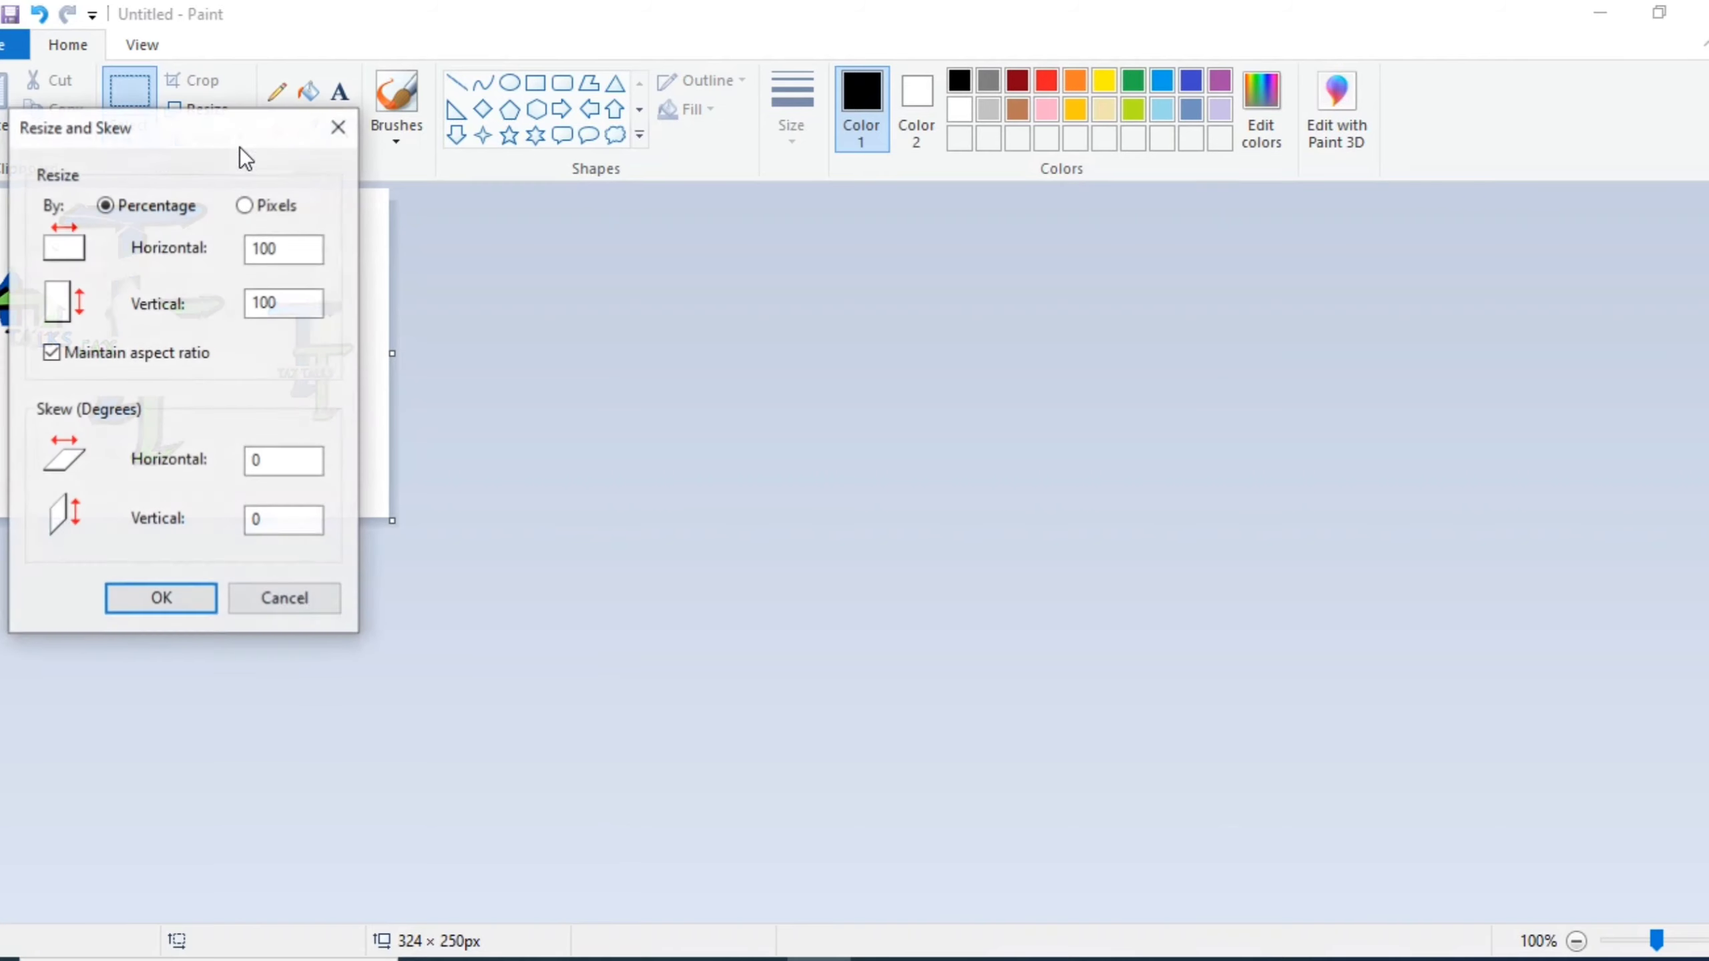
left_click(246, 205)
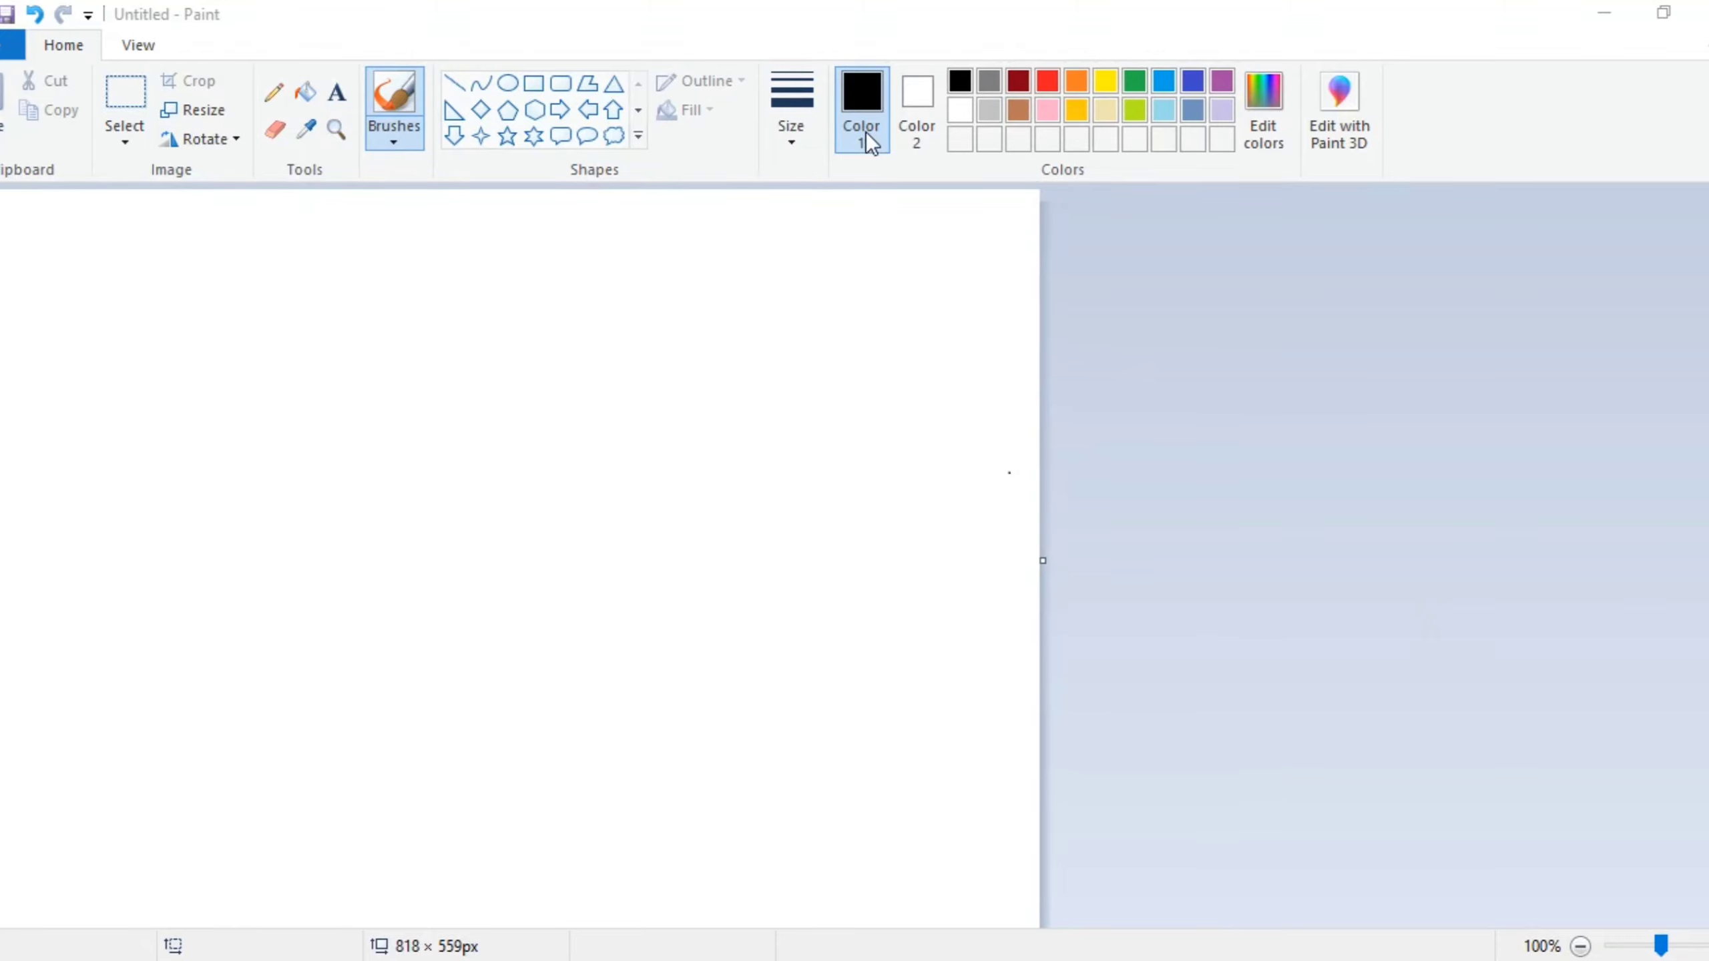
Step: Draw a thin black Y-shaped stroke and a long, gently rising curve beside it with the Pencil
left_click(274, 96)
left_click(275, 94)
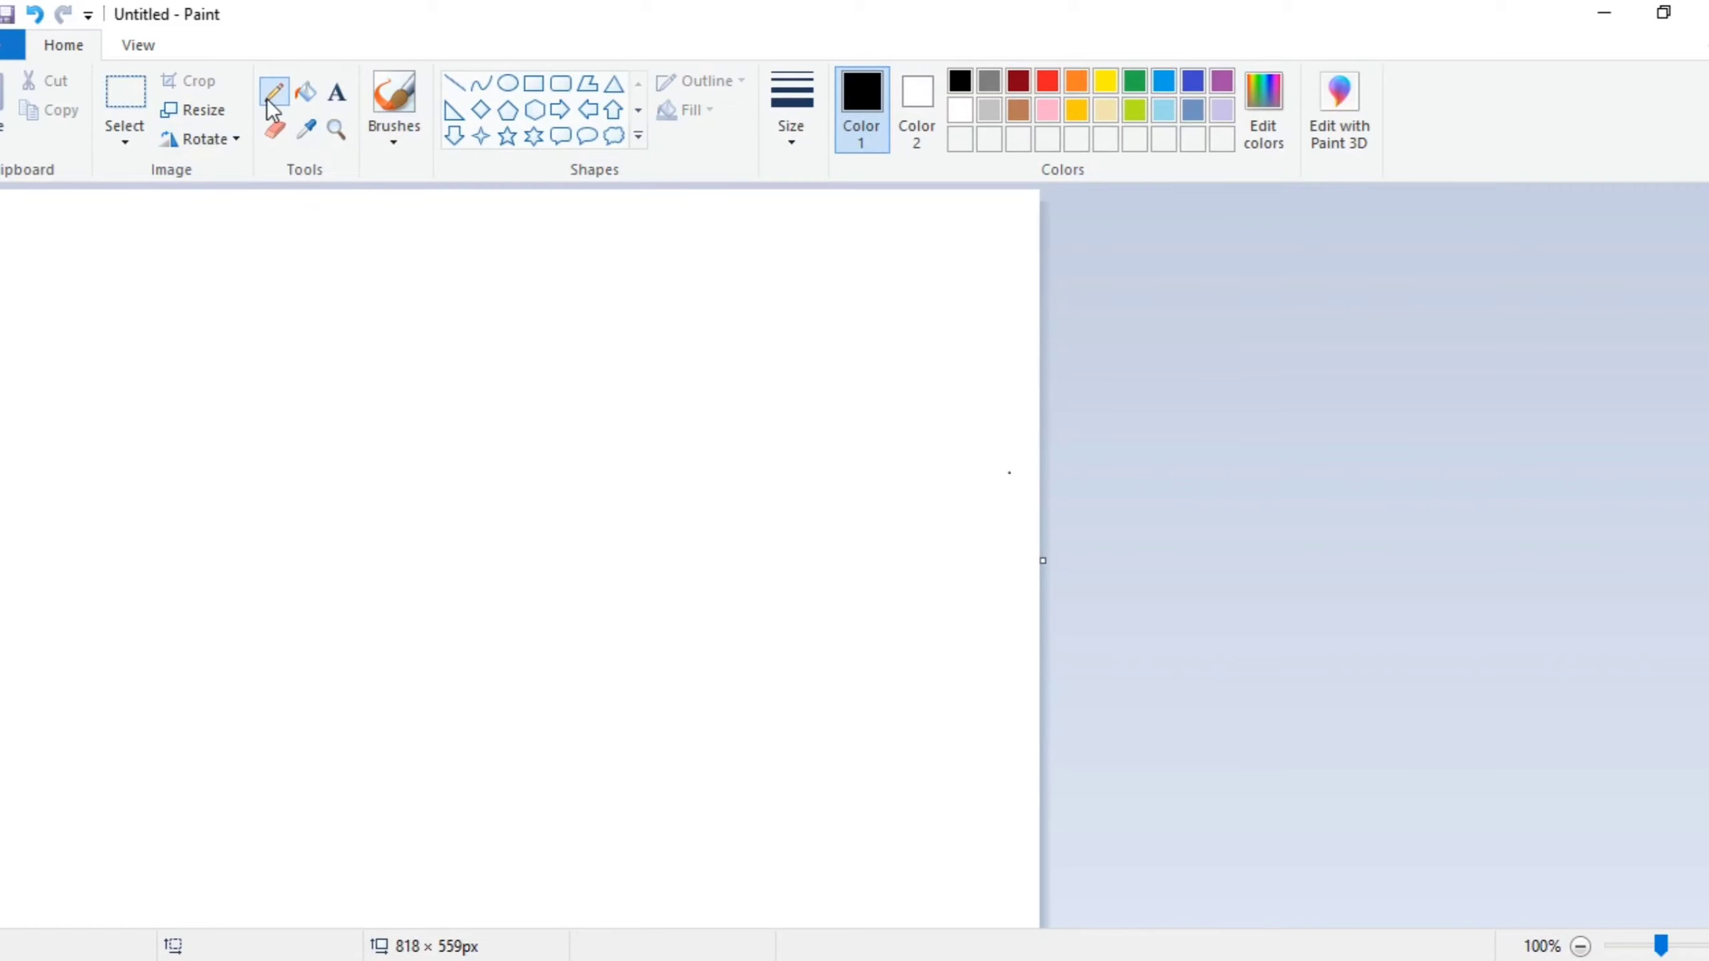
mouse_move(72, 308)
left_mouse_down()
mouse_move(135, 375)
mouse_move(103, 587)
mouse_move(171, 248)
left_mouse_up()
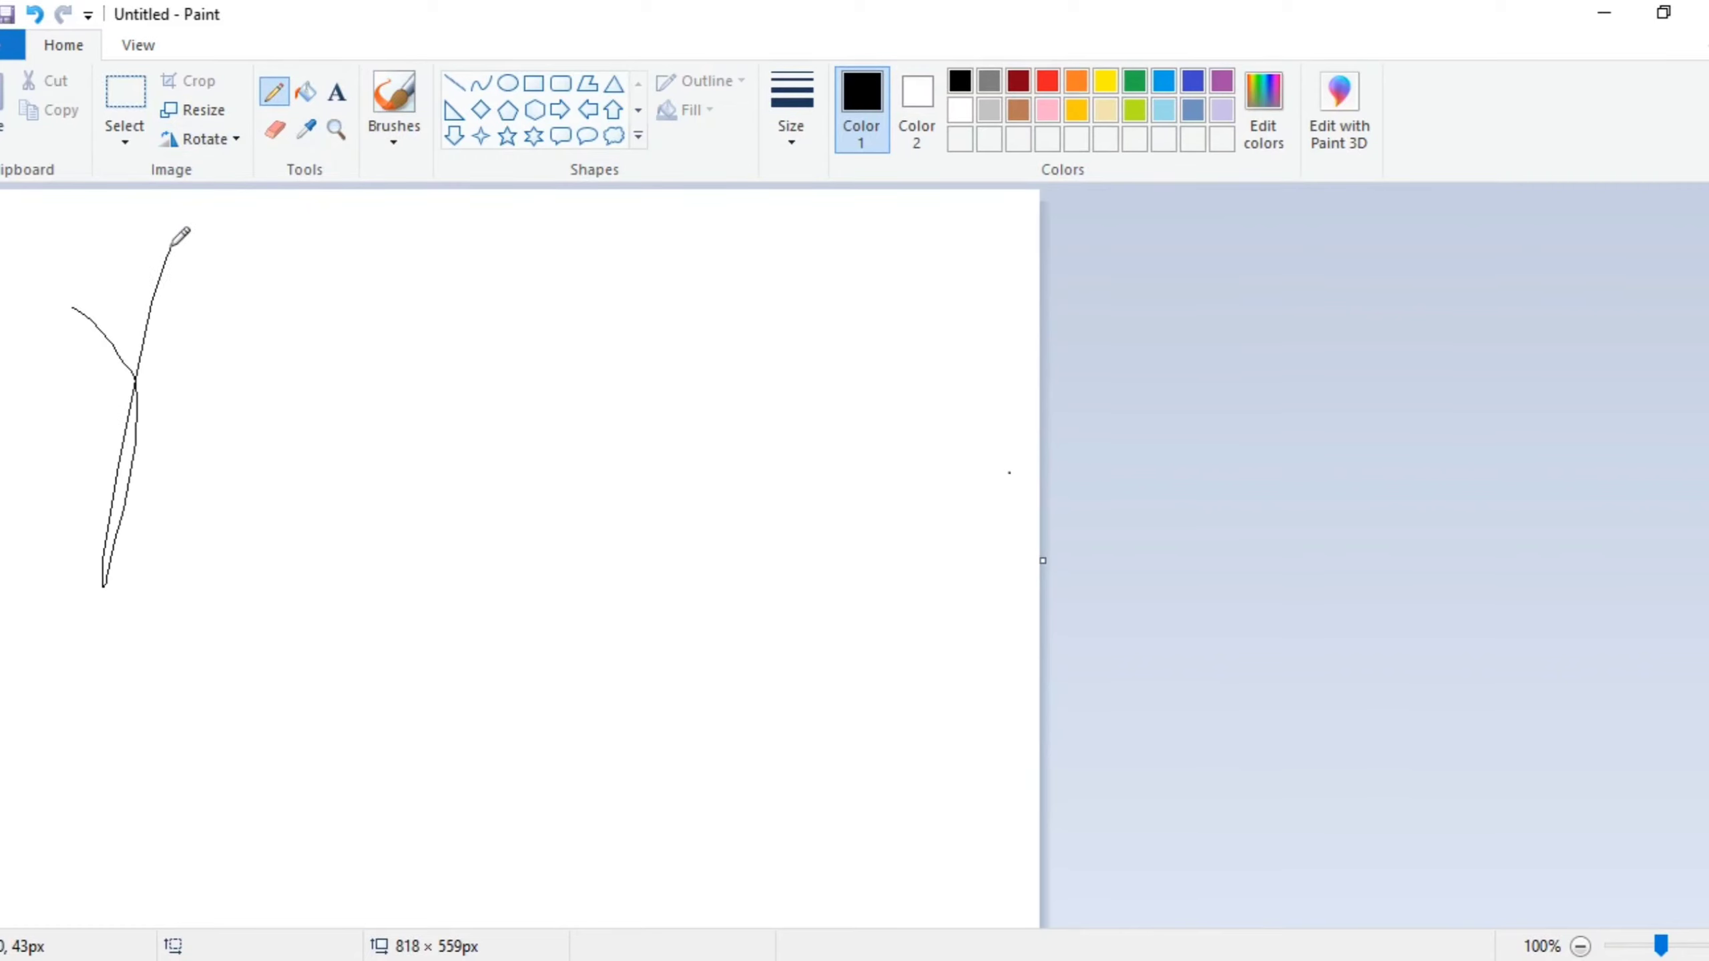
mouse_move(269, 383)
left_mouse_down()
mouse_move(546, 301)
mouse_move(708, 289)
left_mouse_up()
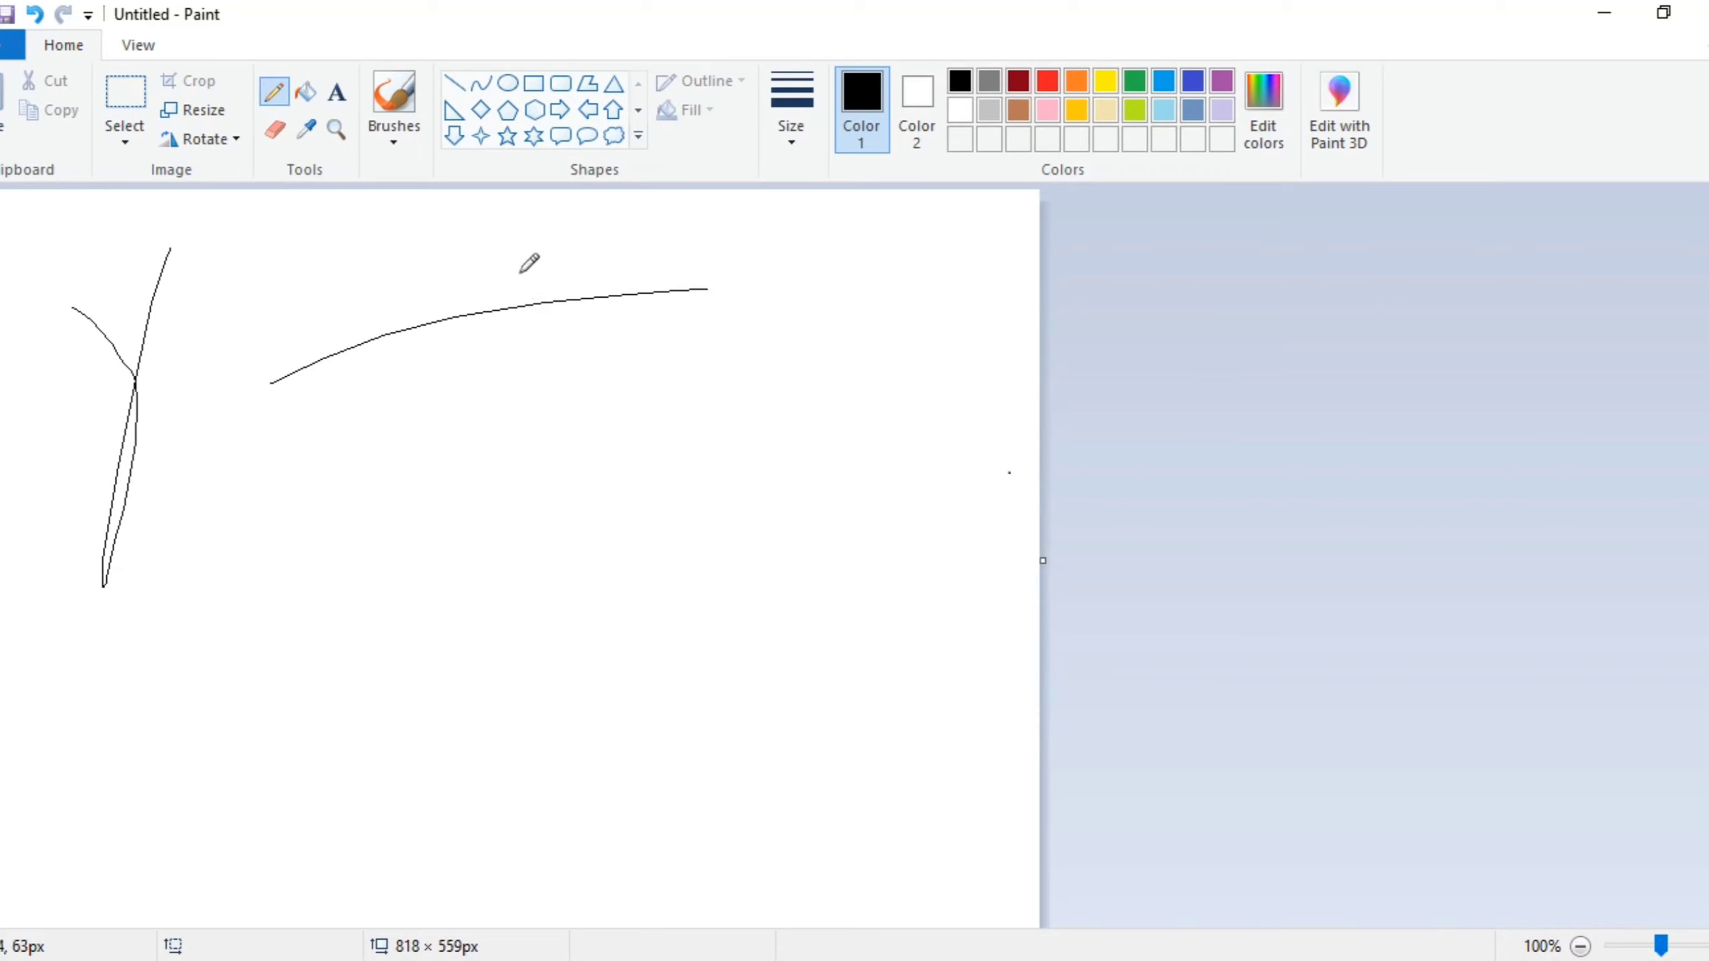
Step: Draw two short downward pencil strokes below the curve's right end, using the second and then the third line thickness
left_click(792, 135)
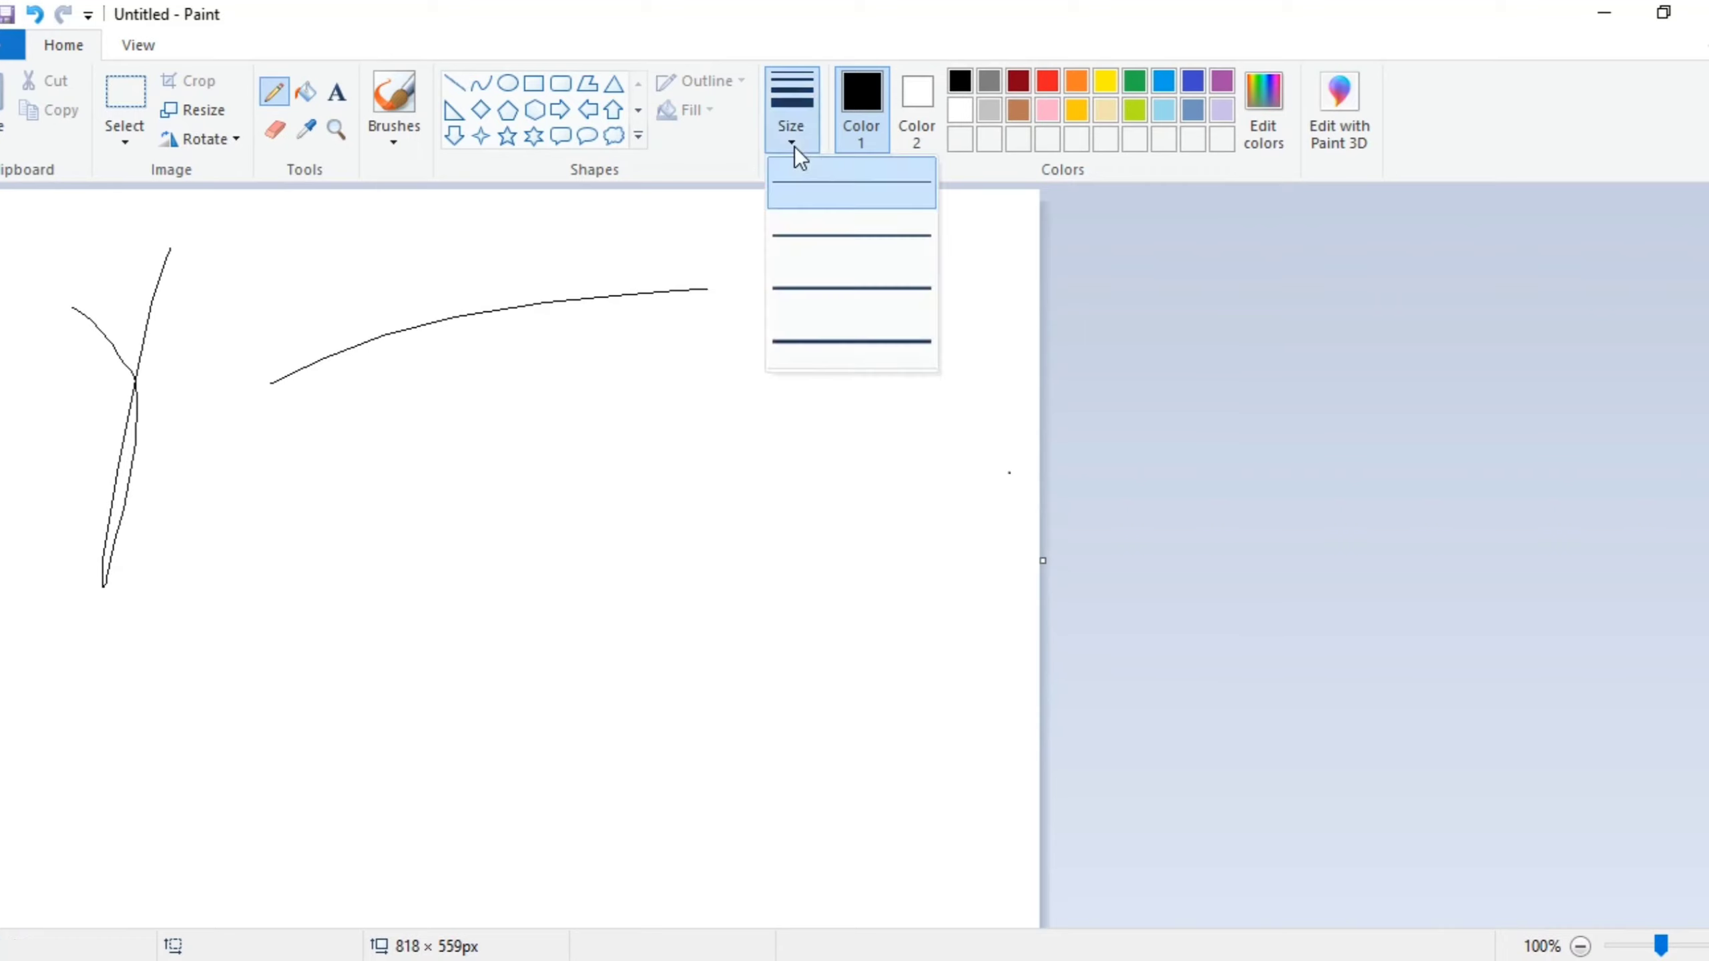
left_click(824, 225)
left_click_drag(687, 385, 673, 461)
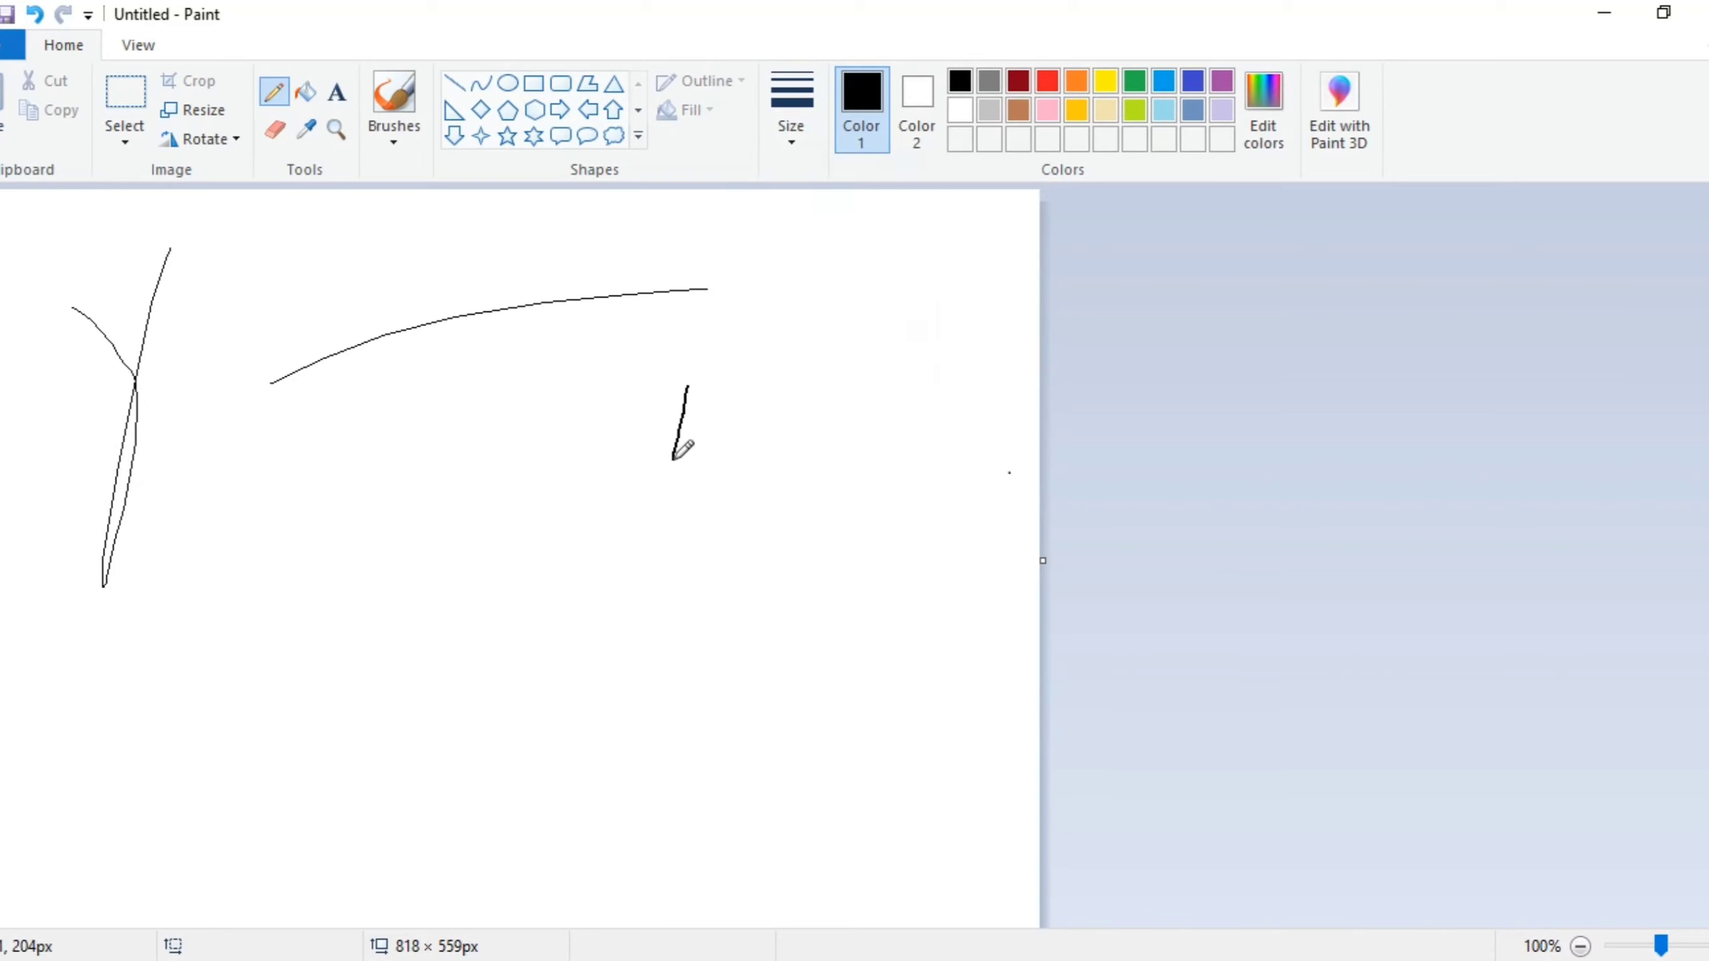
left_click(794, 139)
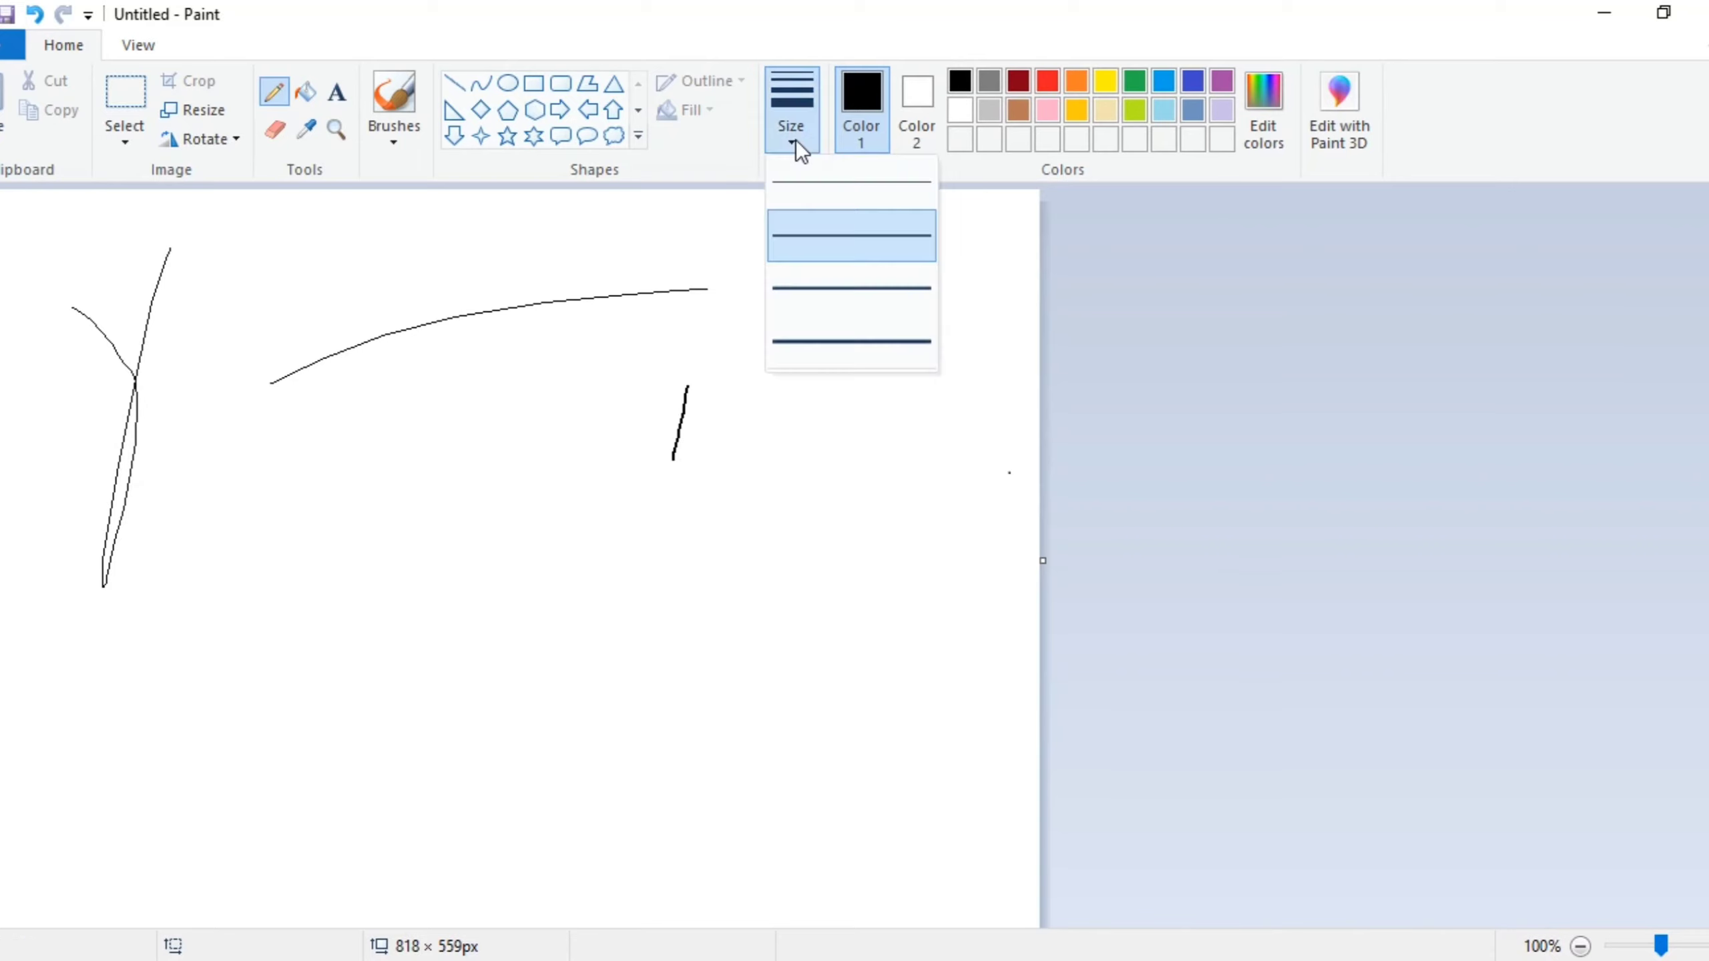
left_click(824, 278)
left_click_drag(817, 372, 798, 519)
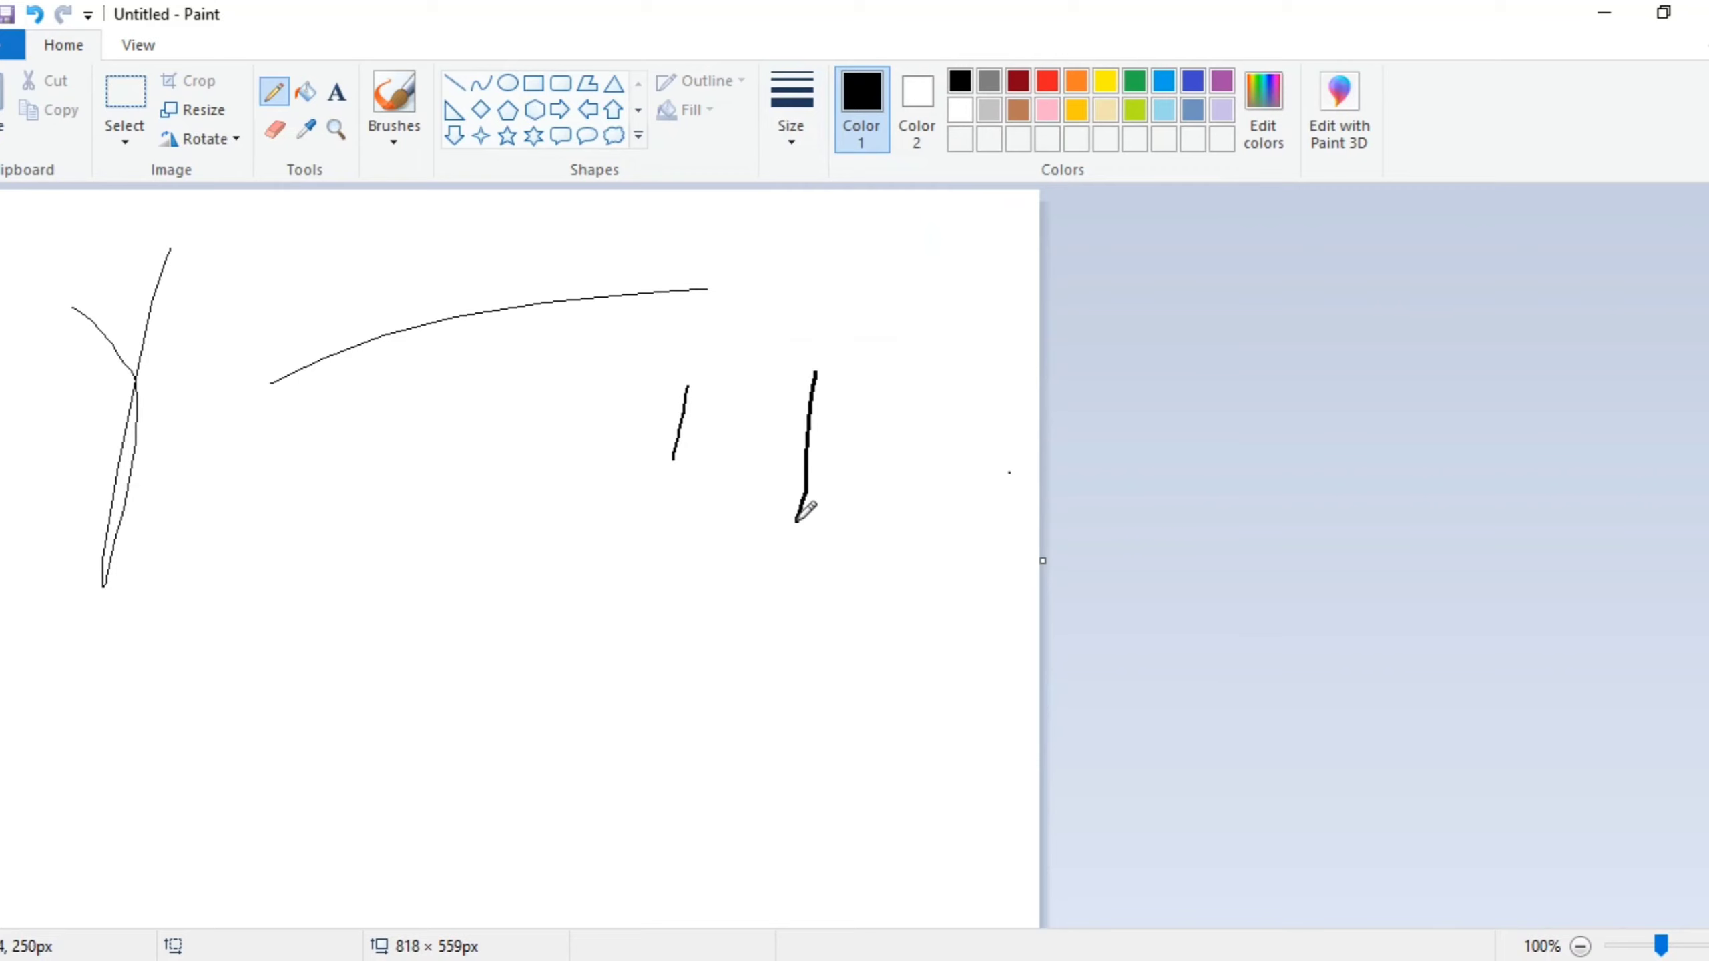
Step: Draw a black looping stroke beneath the long curve with the Pencil at the thickest line setting
left_click(780, 128)
left_click(817, 352)
mouse_move(273, 447)
left_mouse_down()
mouse_move(592, 381)
mouse_move(495, 381)
mouse_move(472, 495)
left_mouse_up()
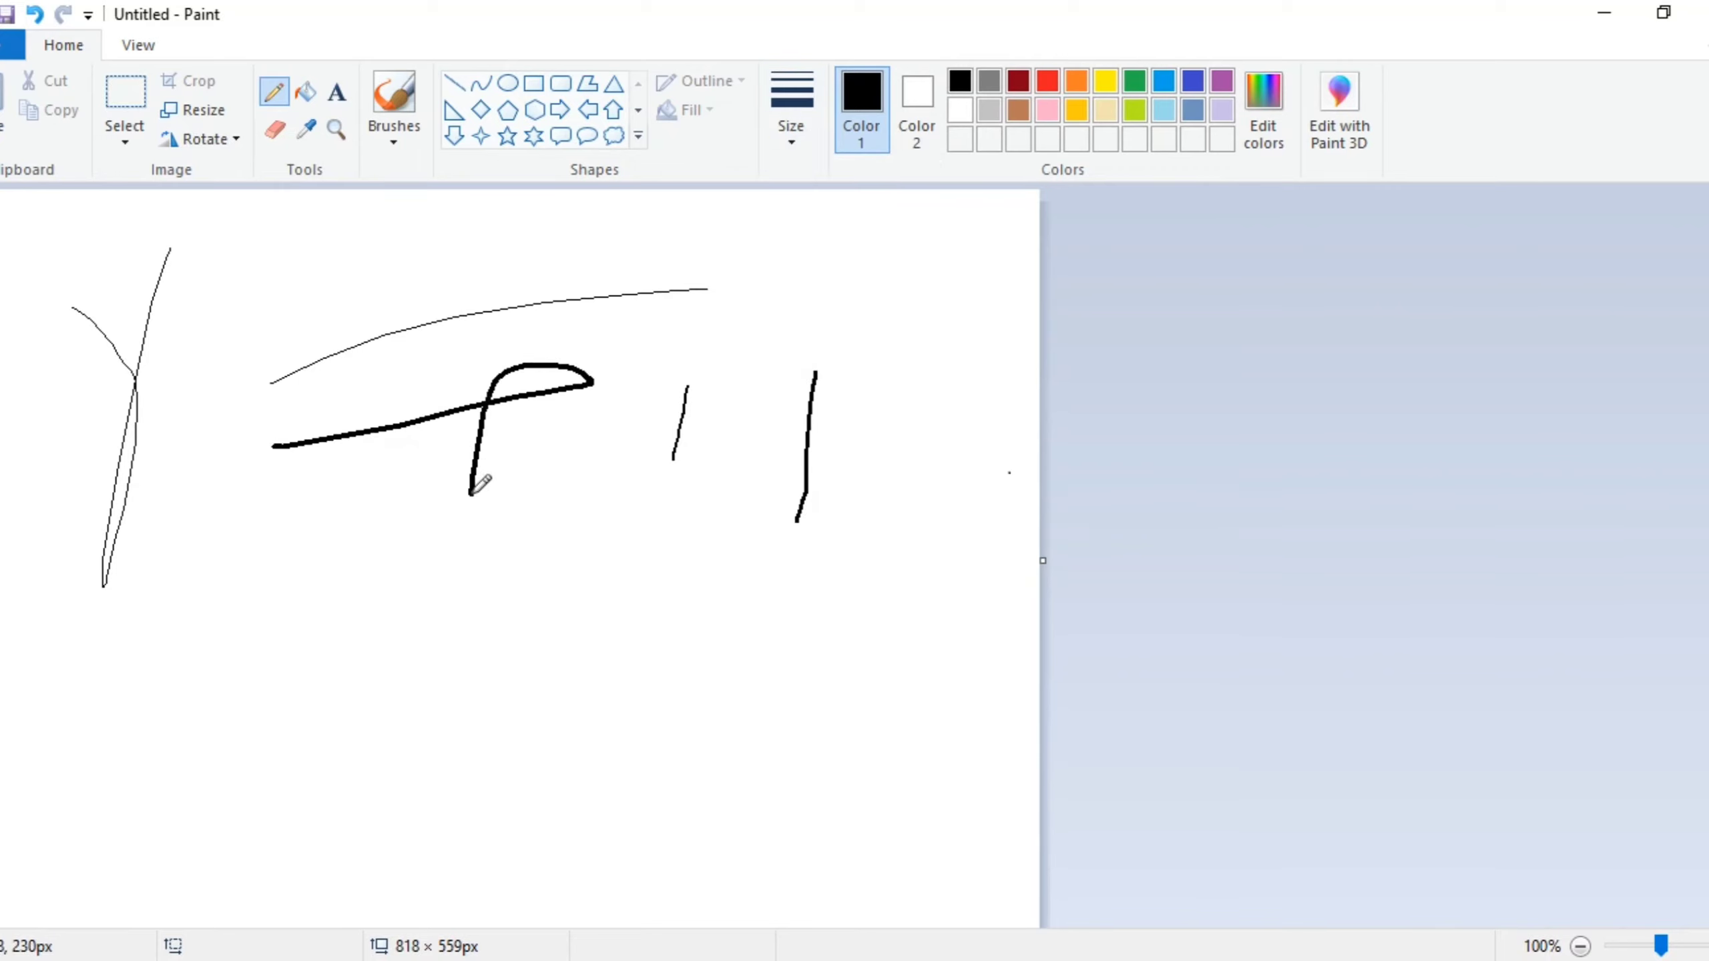
Step: Draw an orange looping stroke below the short black line and a closed orange oval above it with the Pencil
left_click(1077, 81)
mouse_move(744, 419)
left_mouse_down()
mouse_move(661, 536)
mouse_move(708, 489)
mouse_move(520, 539)
left_mouse_up()
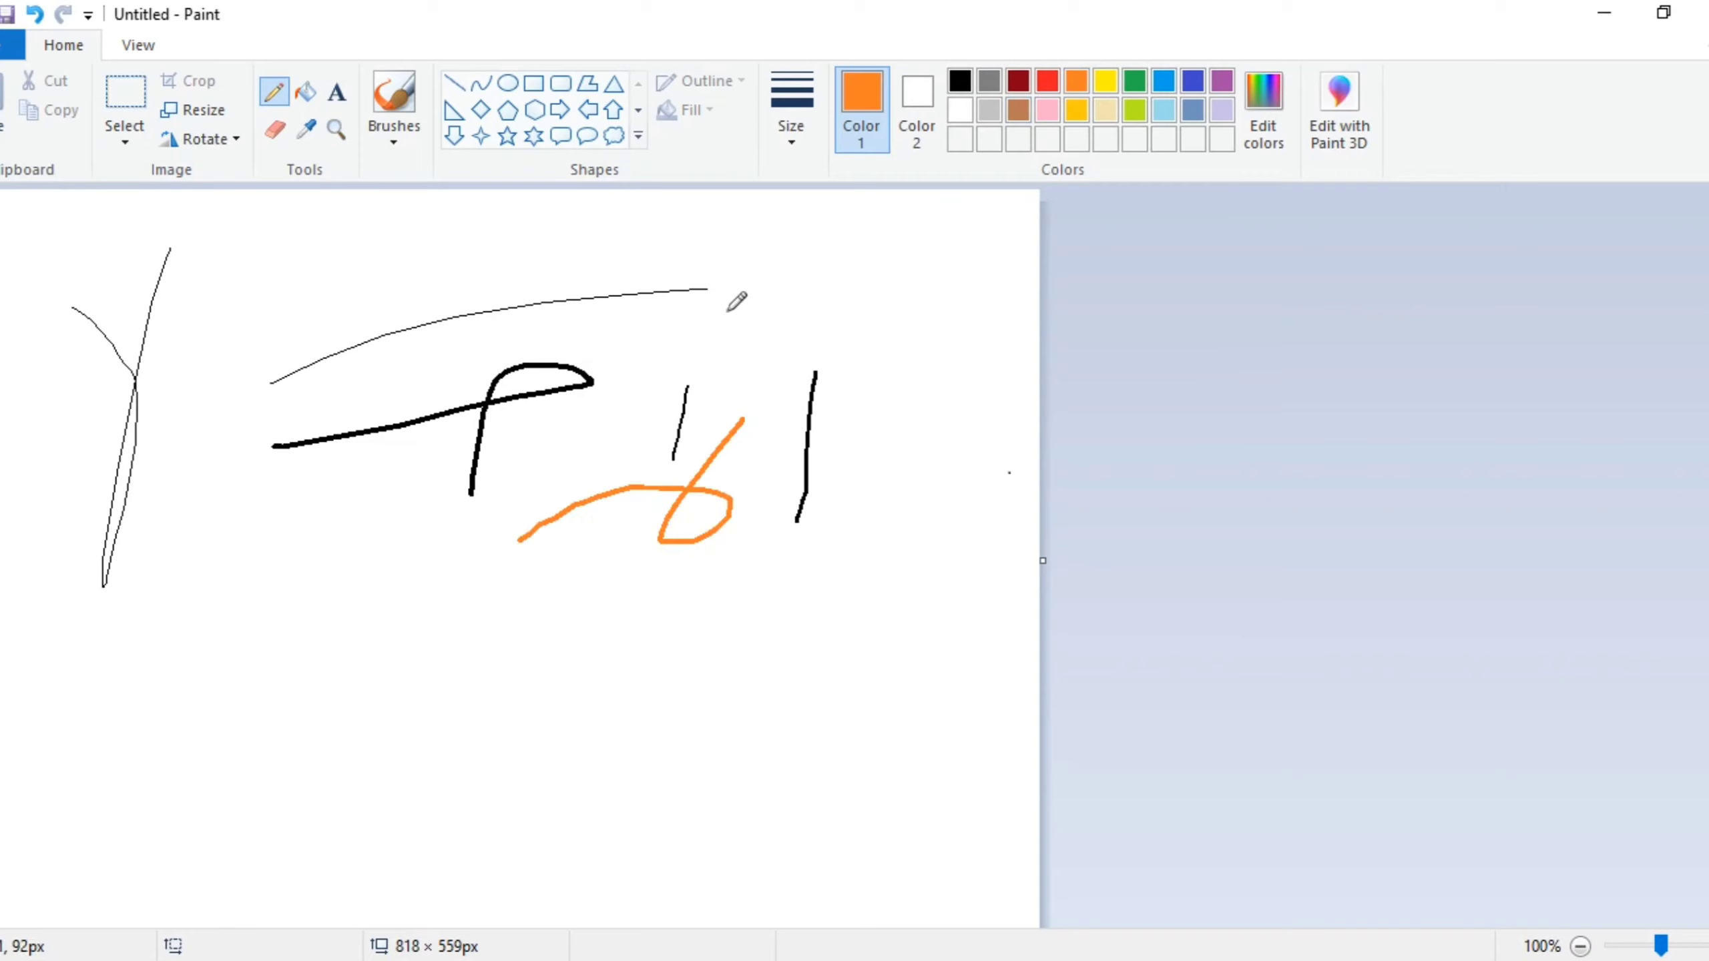
mouse_move(686, 330)
left_mouse_down()
mouse_move(719, 387)
mouse_move(763, 327)
left_mouse_up()
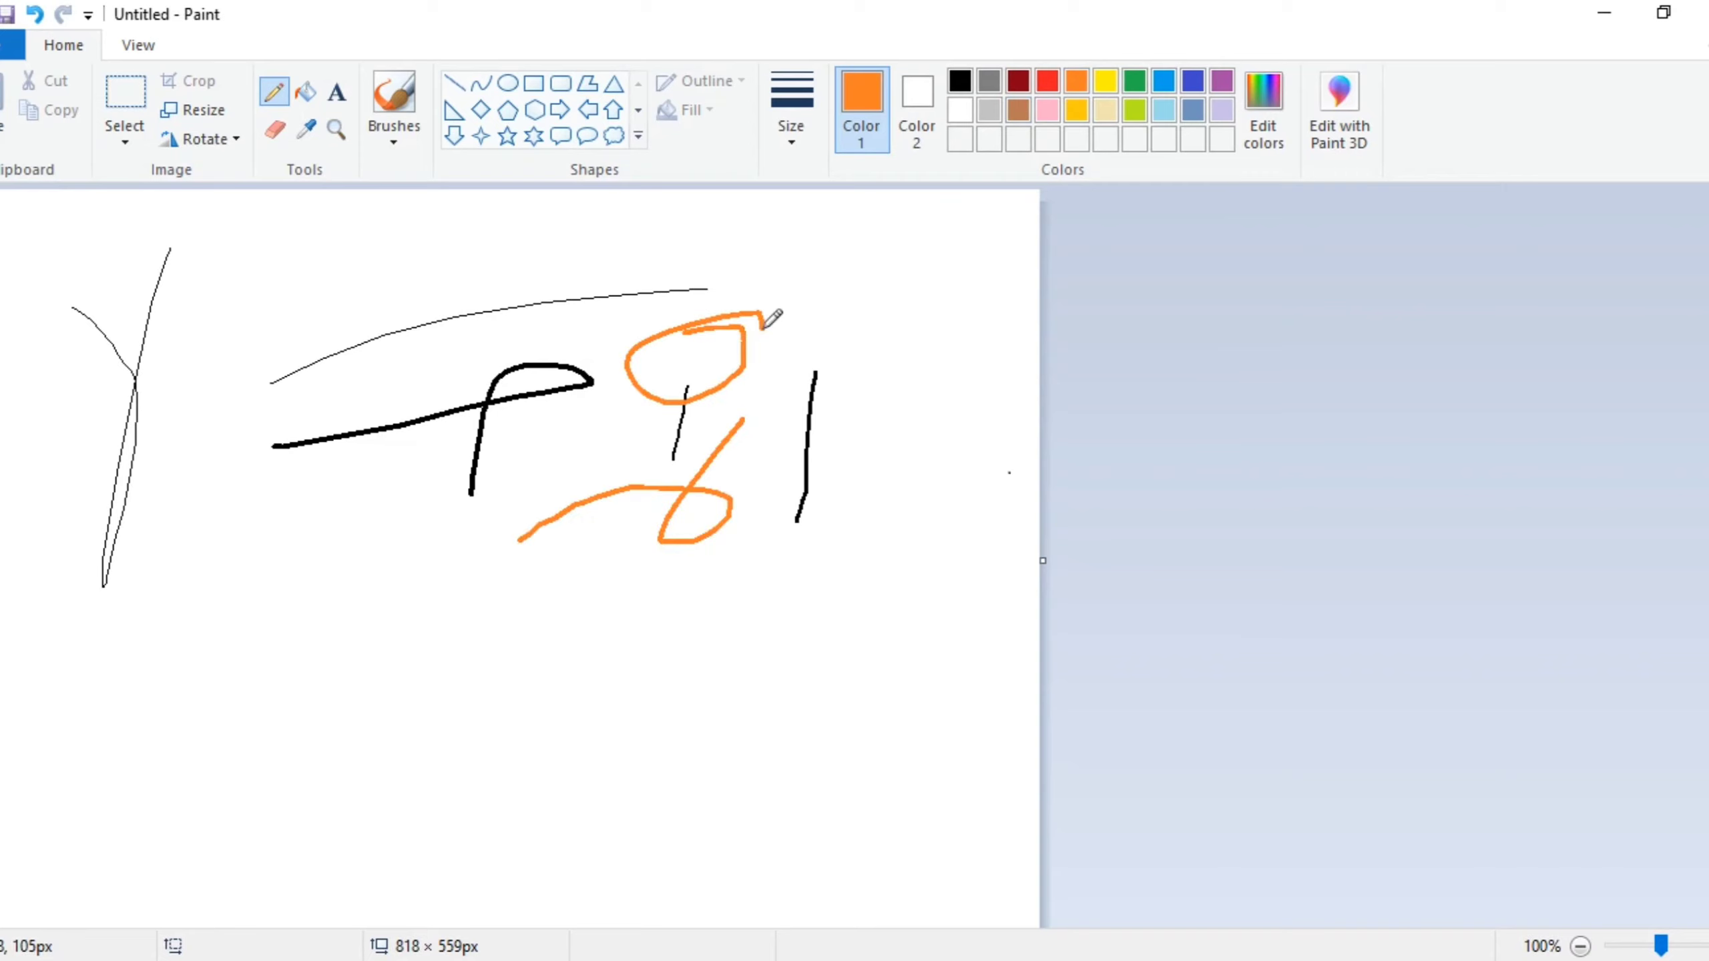
Step: Fill the inside of the orange oval with black and the canvas background with orange
left_click(306, 91)
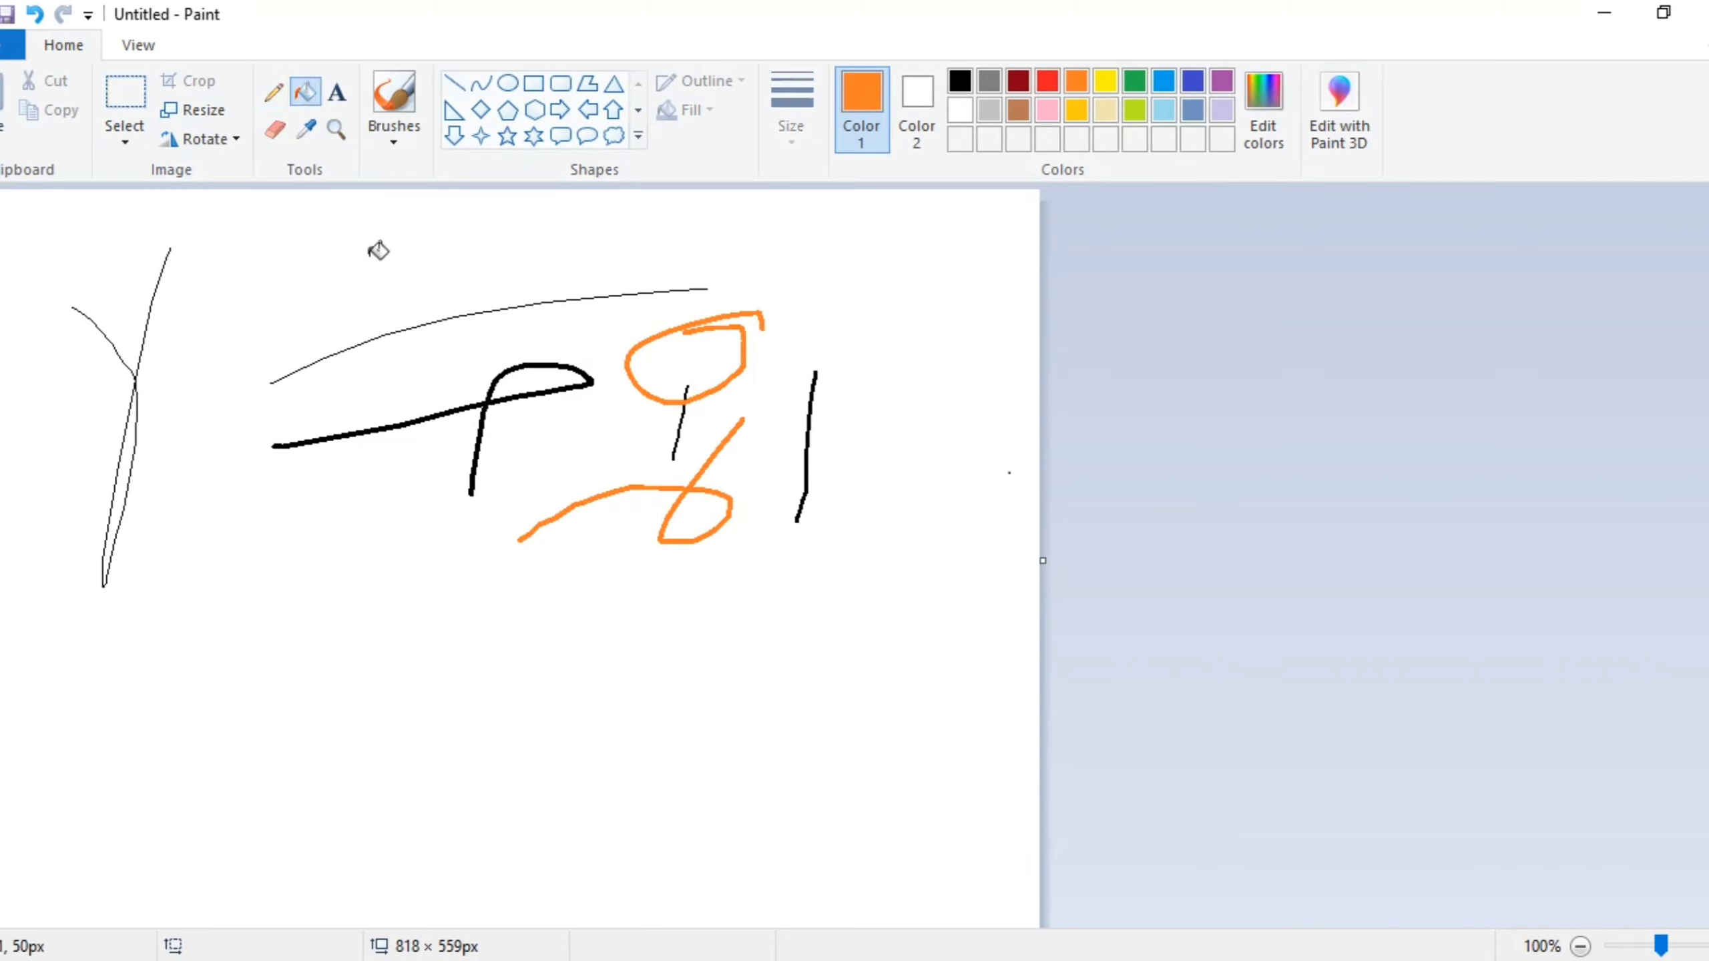
left_click(960, 81)
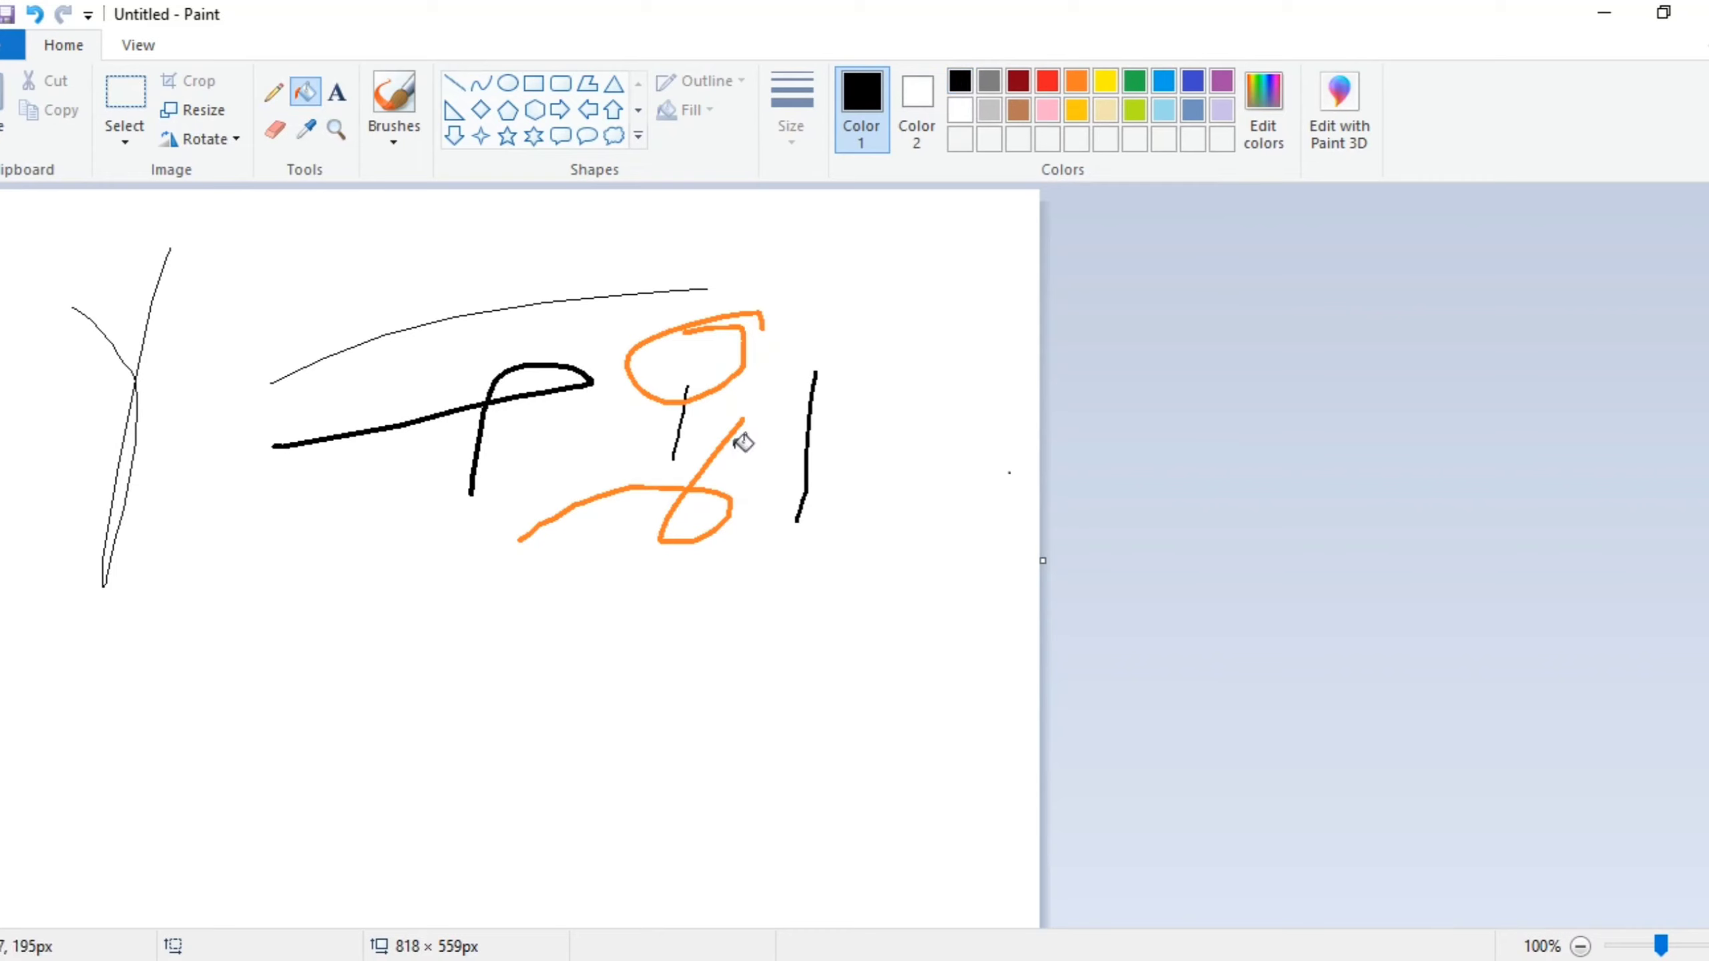
left_click(698, 352)
left_click(1077, 80)
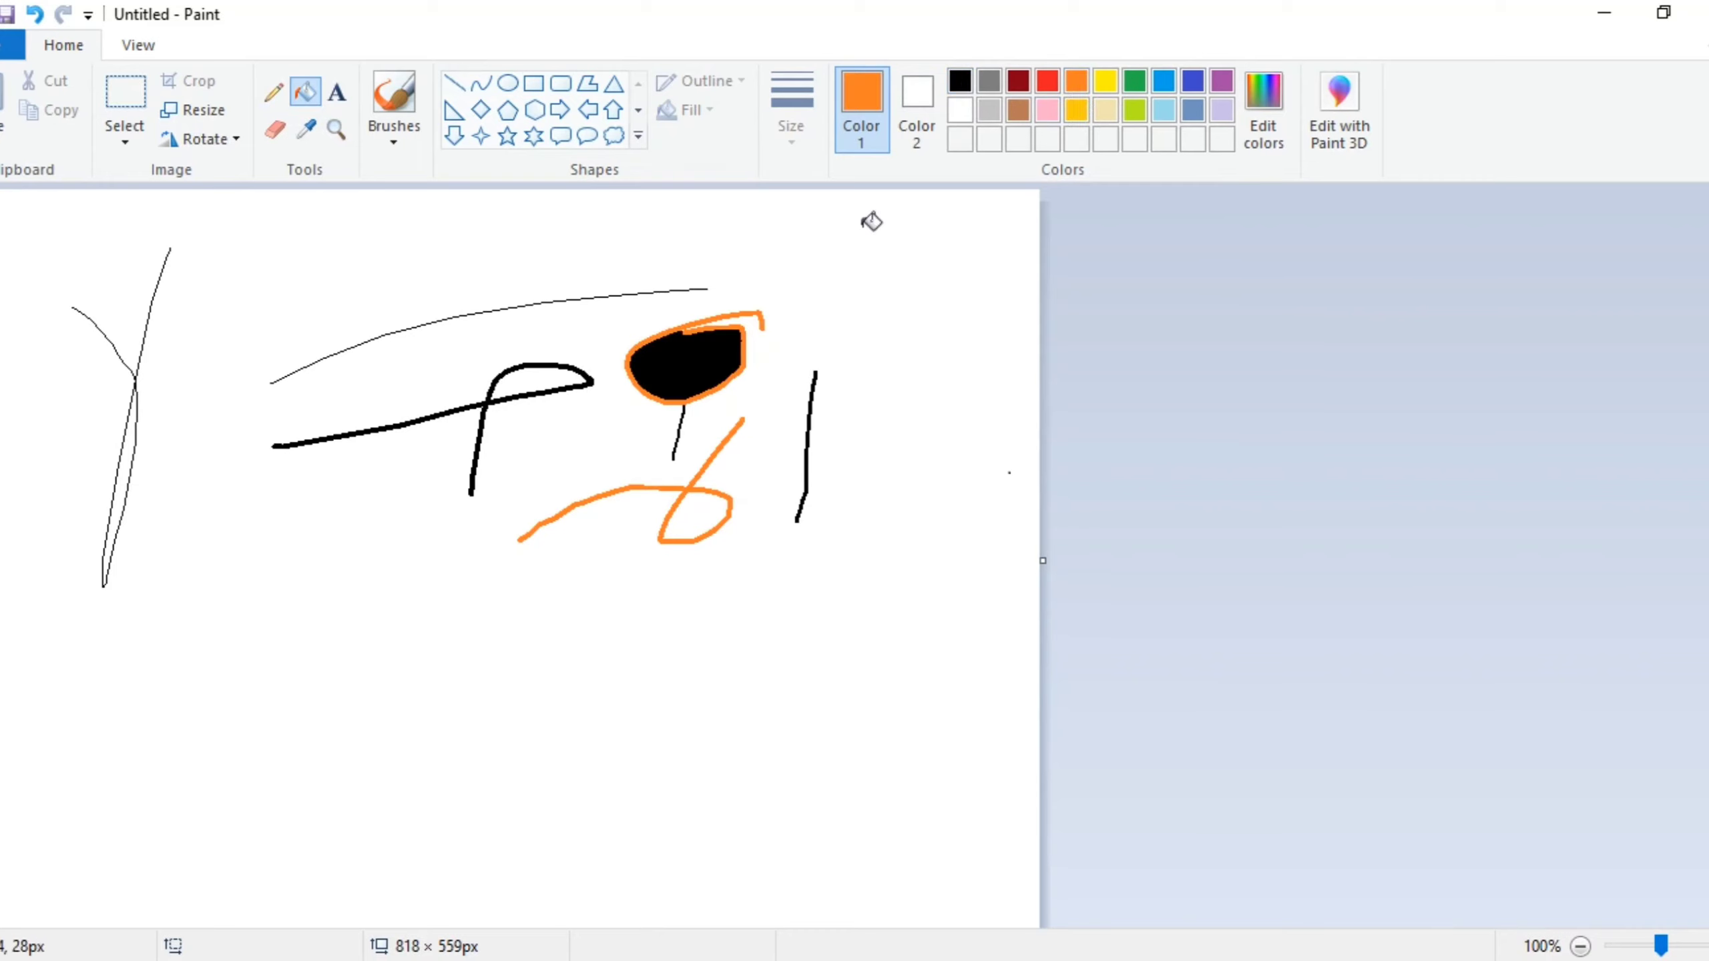
left_click(870, 222)
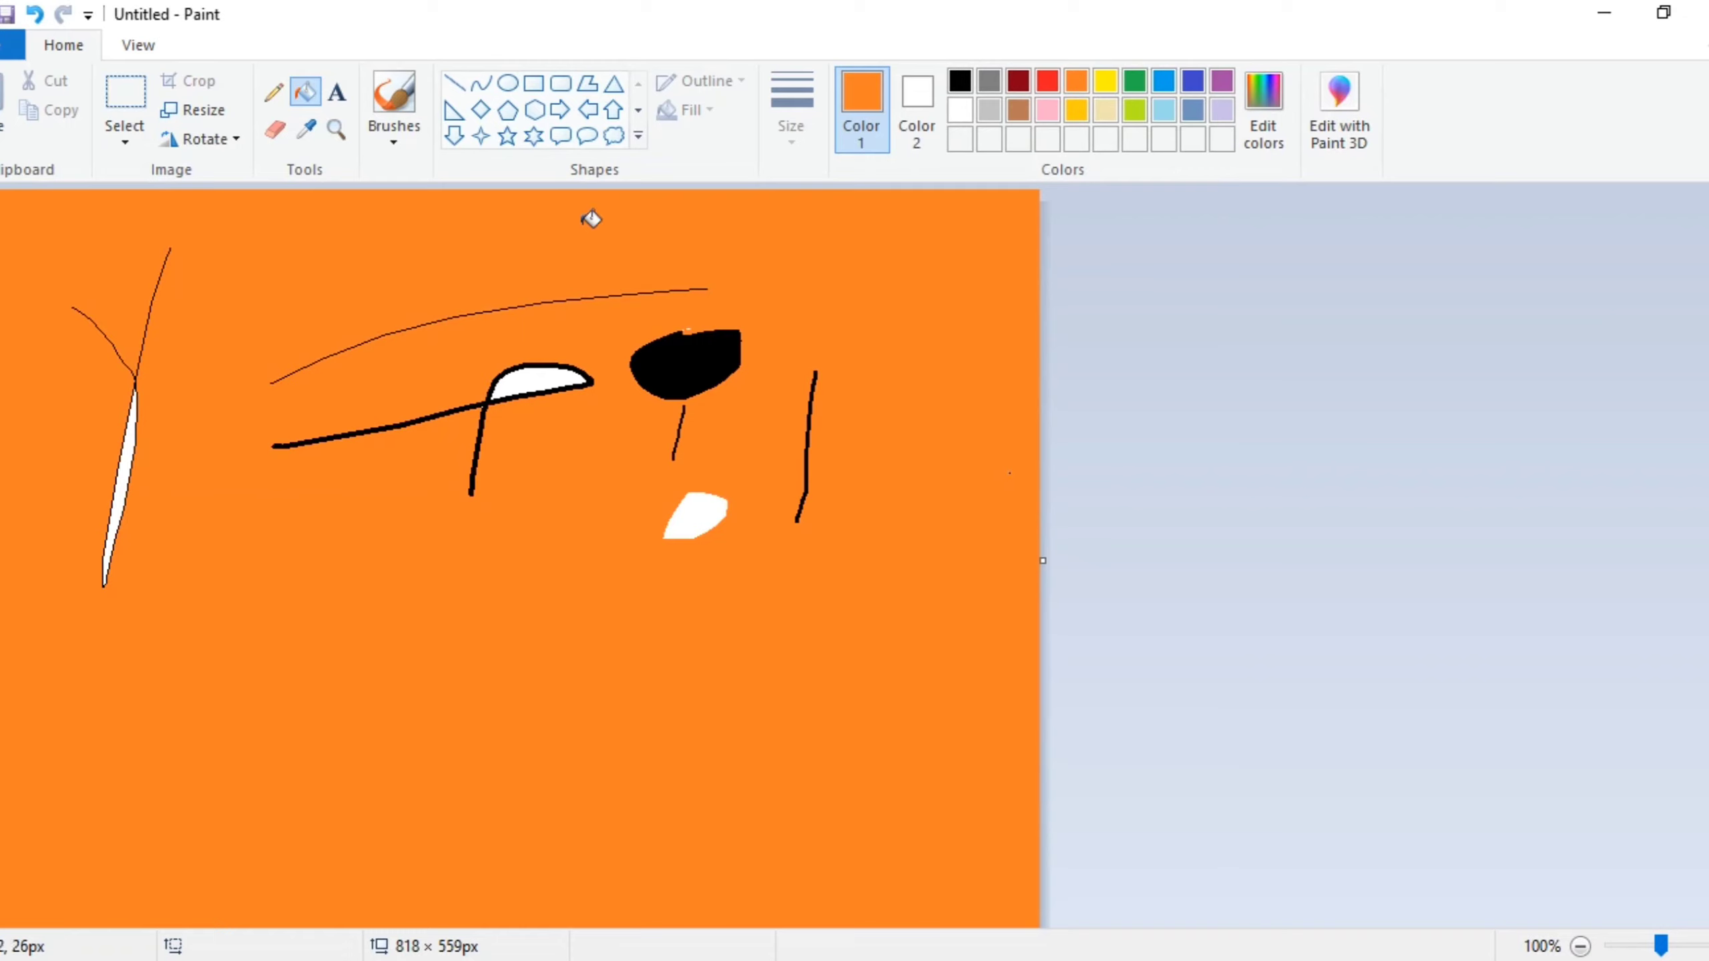
Step: Place a text box about 267 × 110 px beside the Y-shaped stroke, overlapping the long curve
left_click(336, 92)
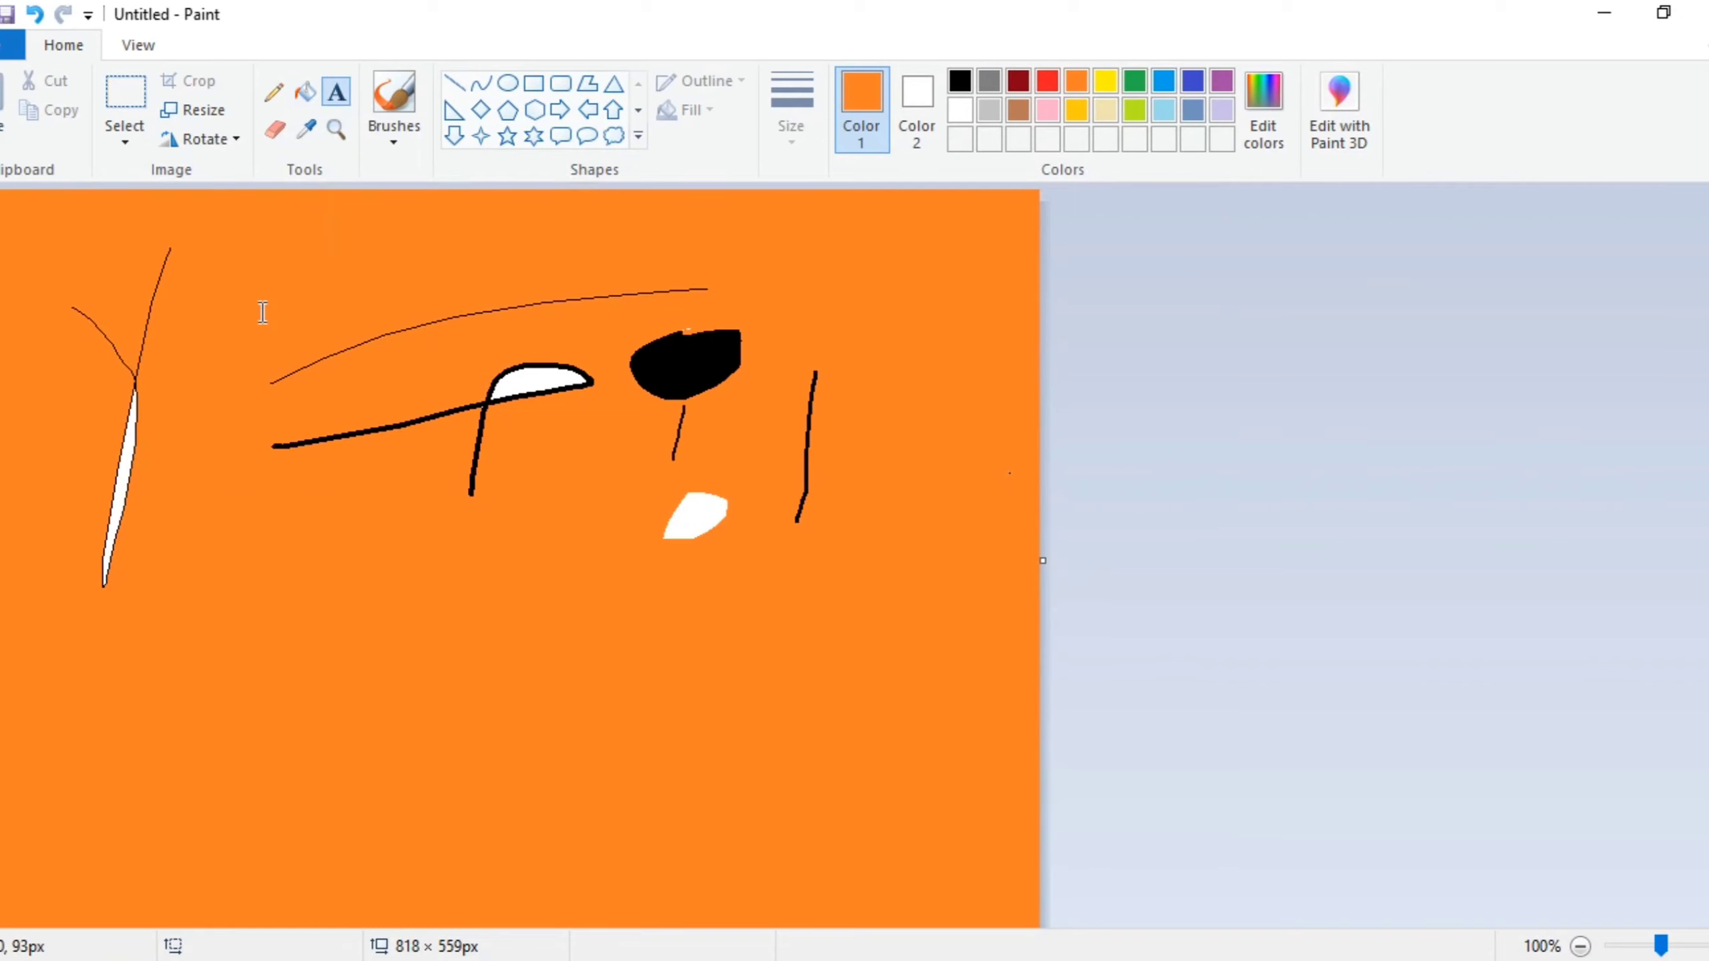
left_click(188, 287)
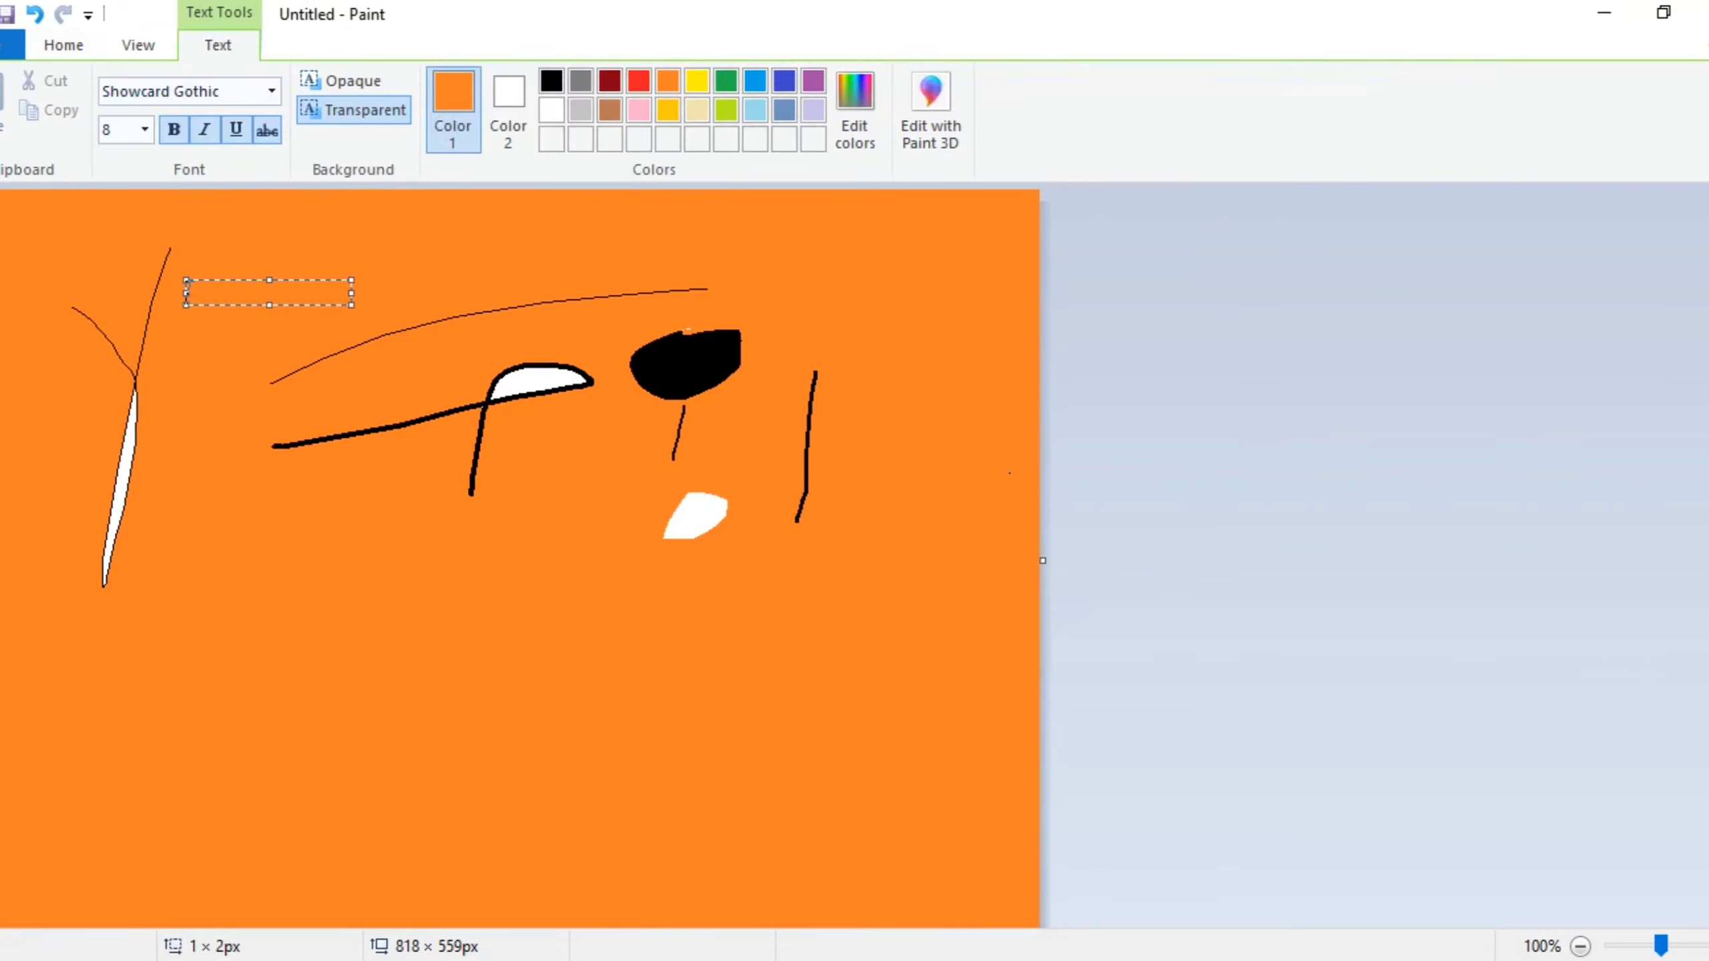
left_click_drag(351, 305, 532, 420)
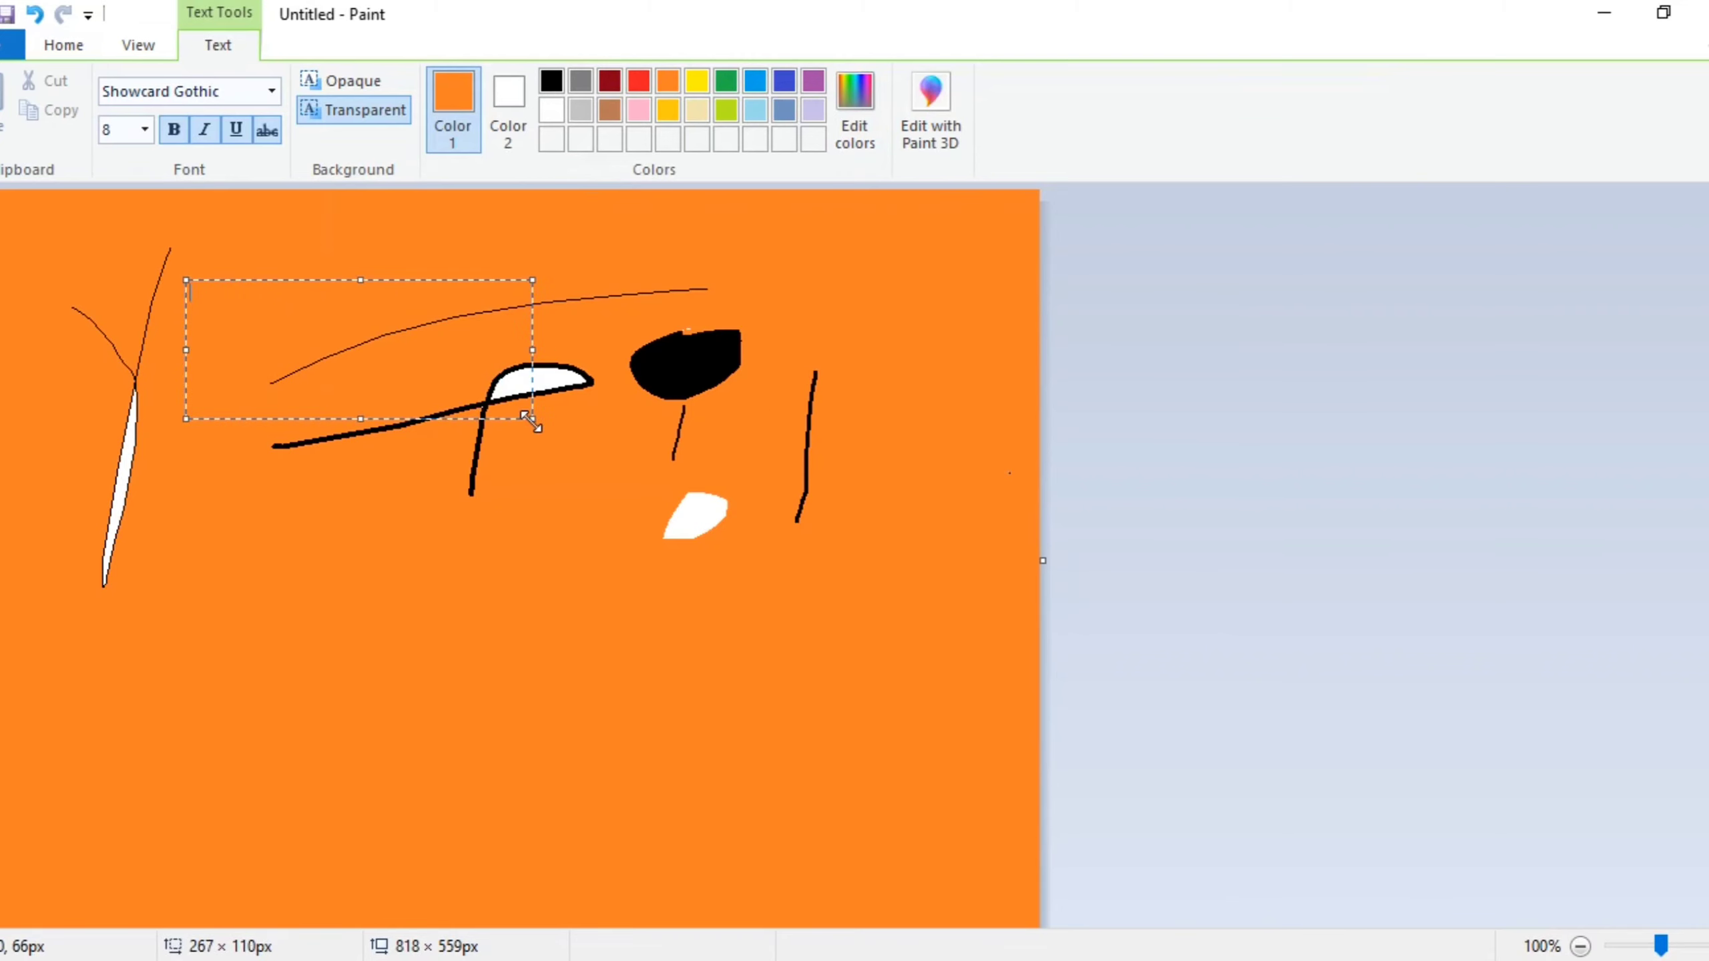
Step: Set the text font to Rockwell Extra Bold, size 11, with only bold applied
left_click(273, 91)
left_click(188, 279)
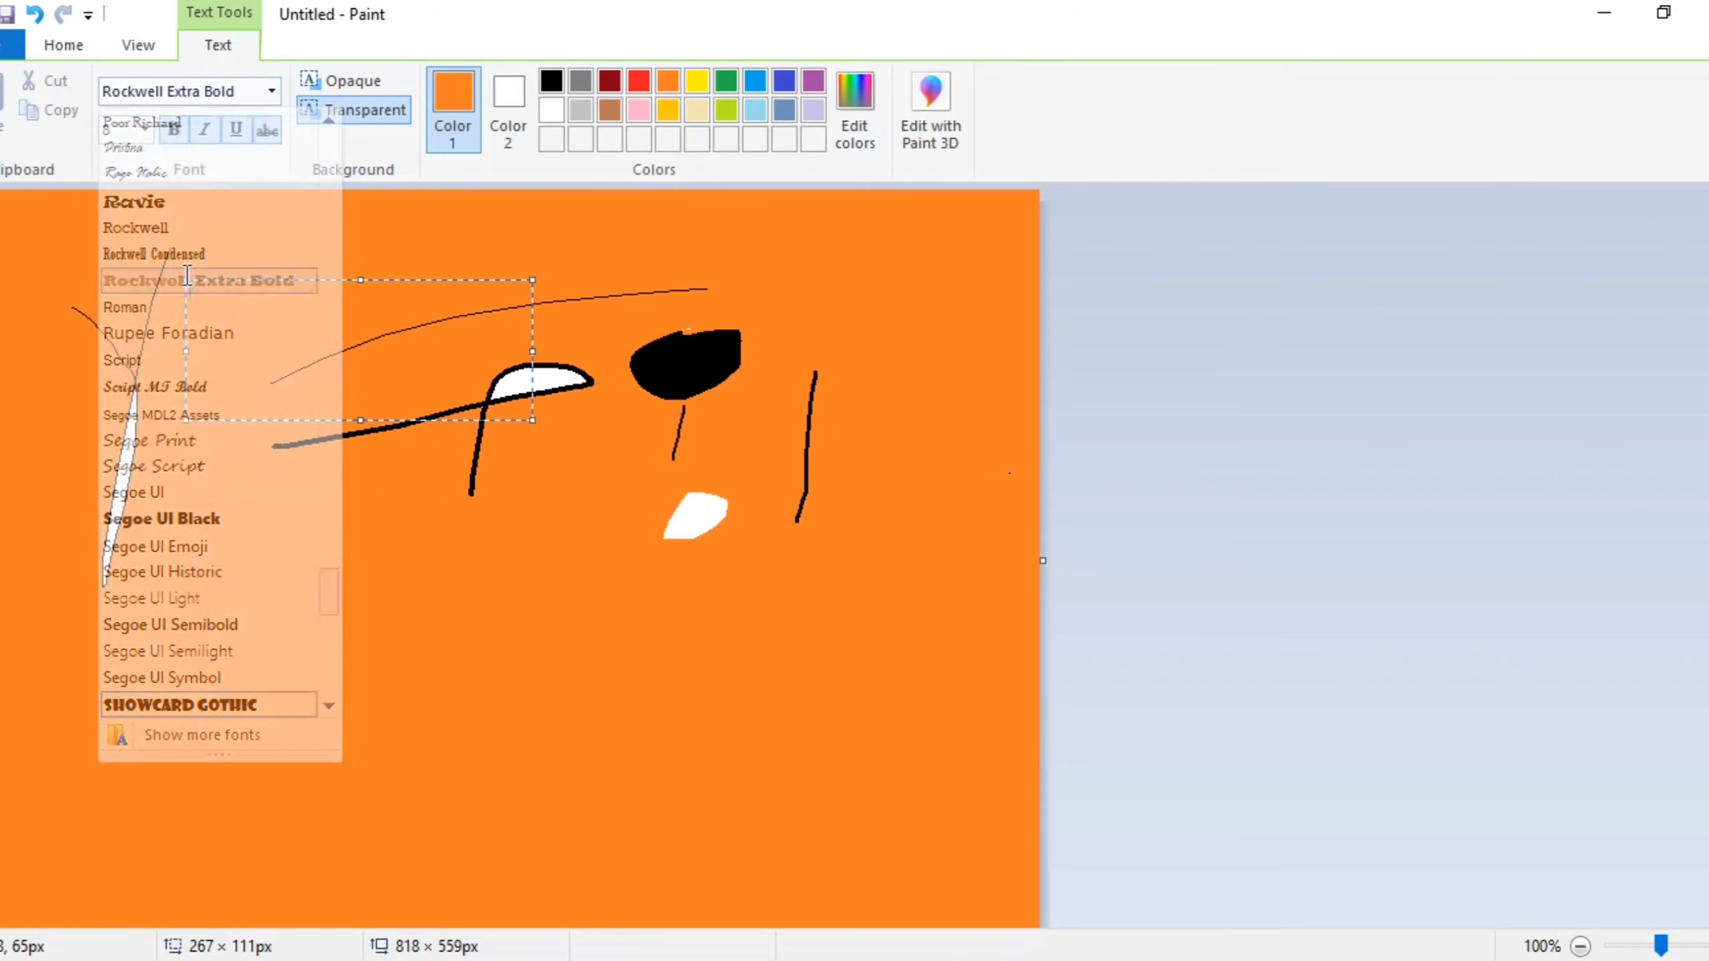
left_click(145, 131)
left_click(136, 230)
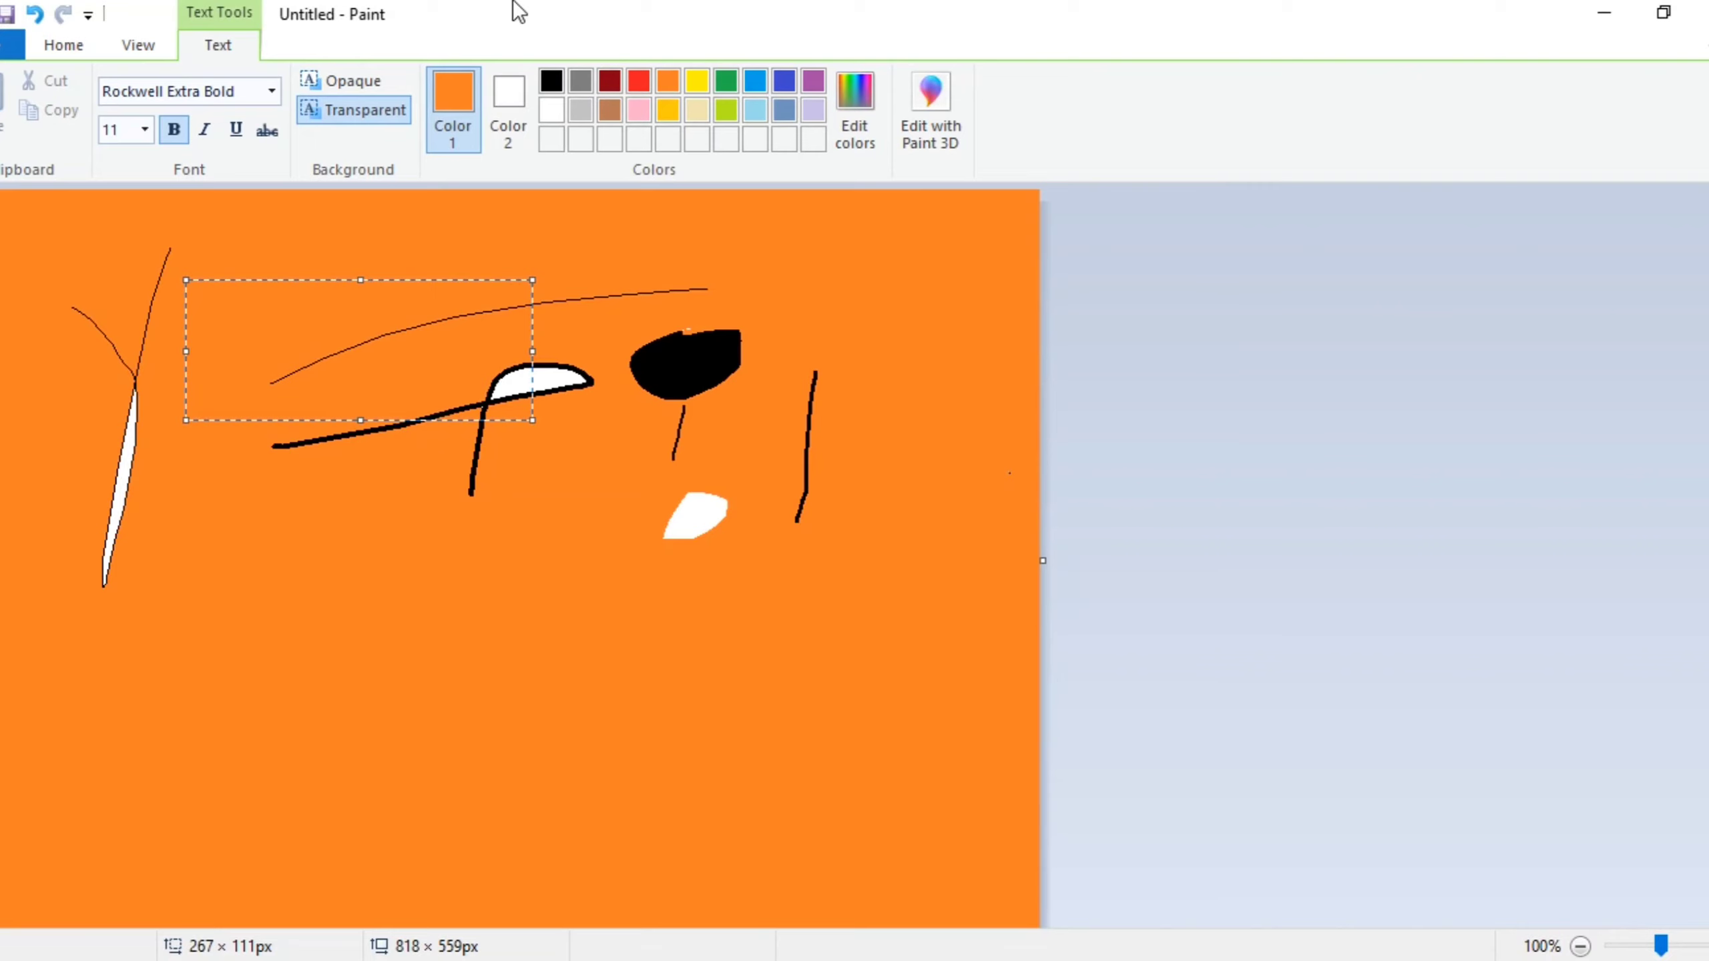
Step: Enter "tax talks is the best channel" in the text box, with all of it coloured black
left_click(550, 82)
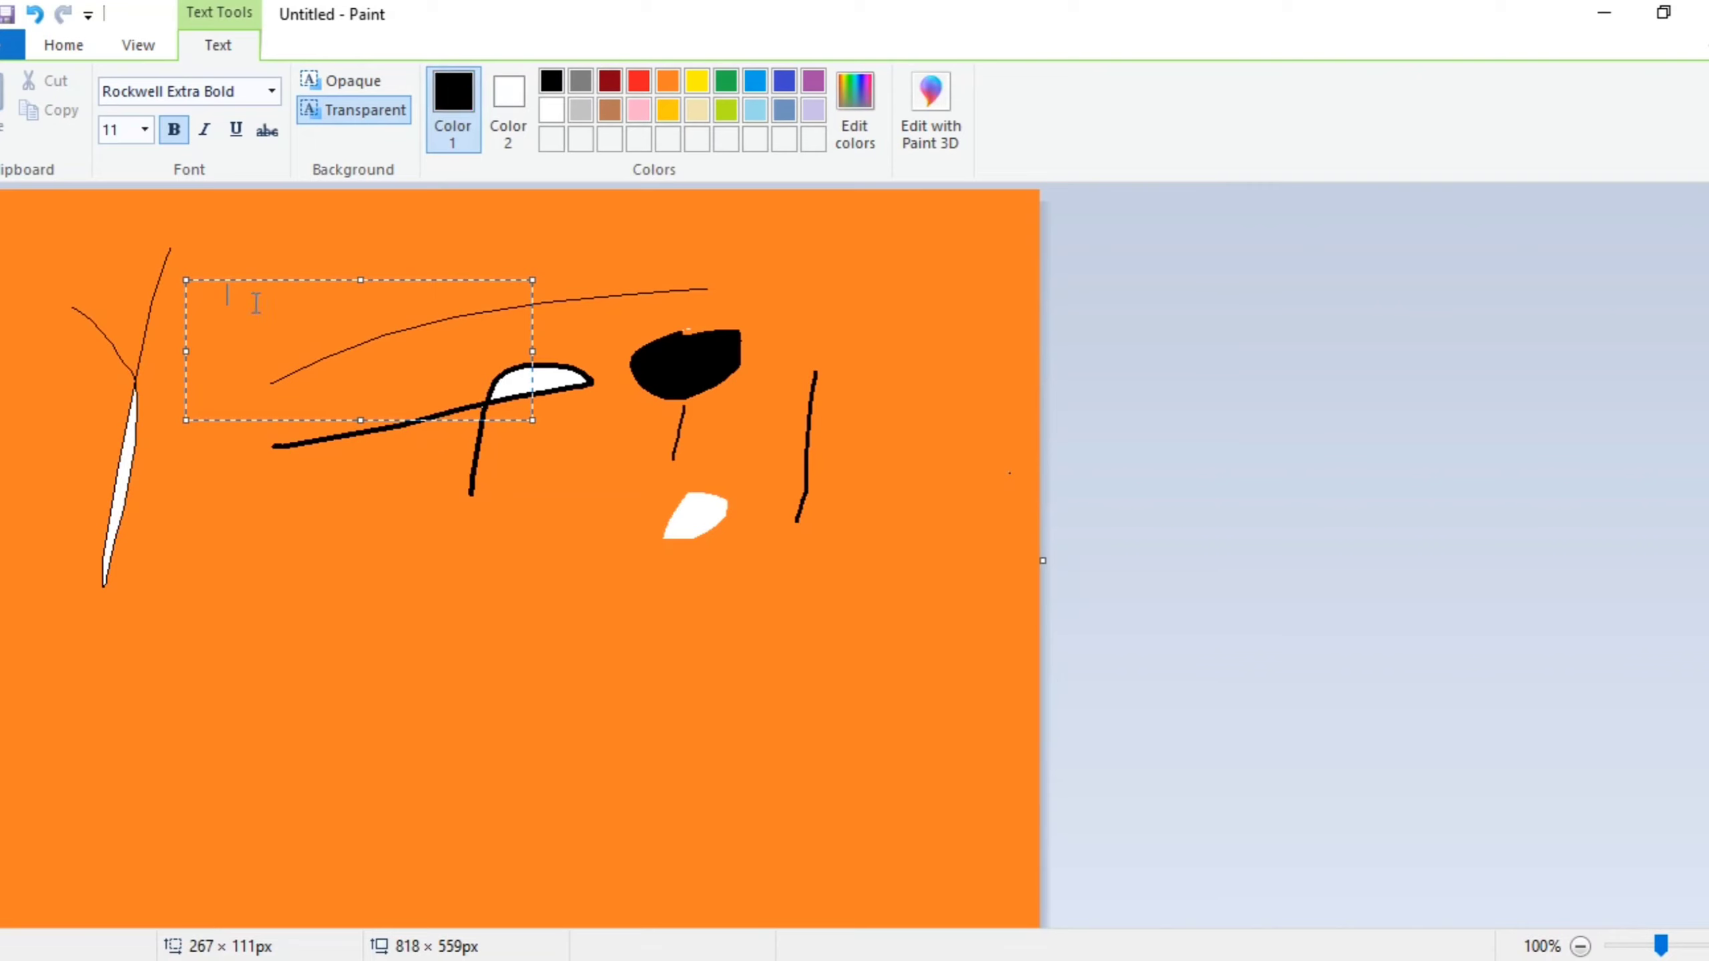
key("ctrl+a")
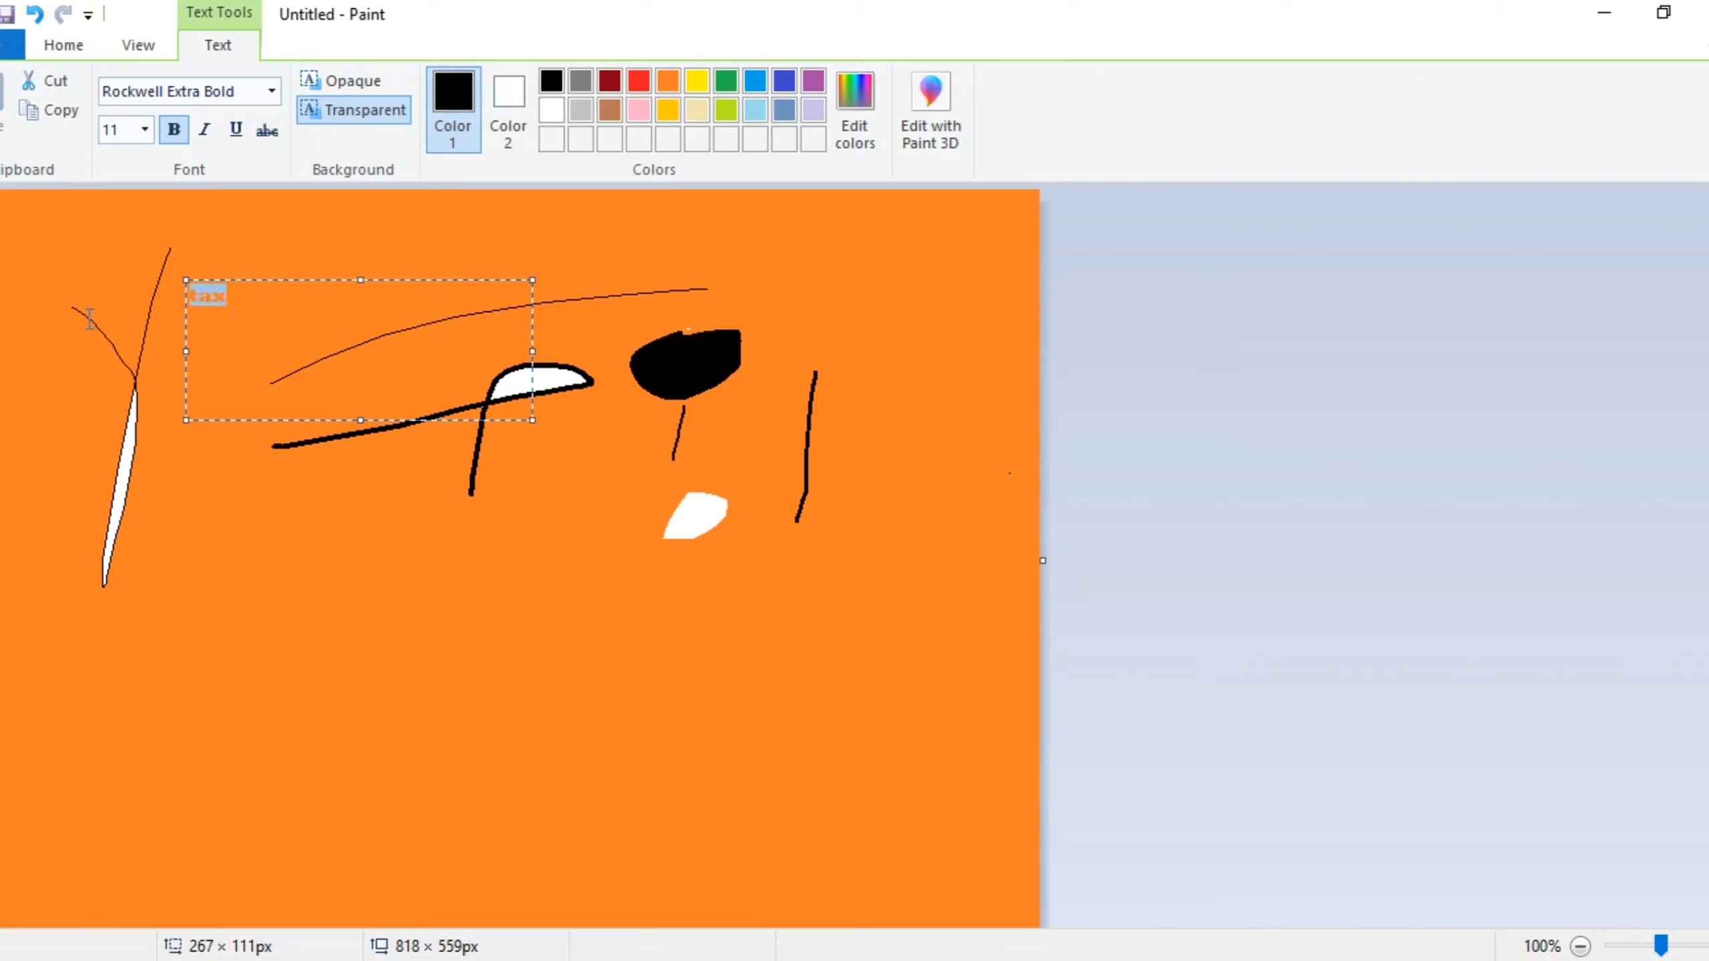
left_click(556, 77)
left_click(358, 428)
type("talks i")
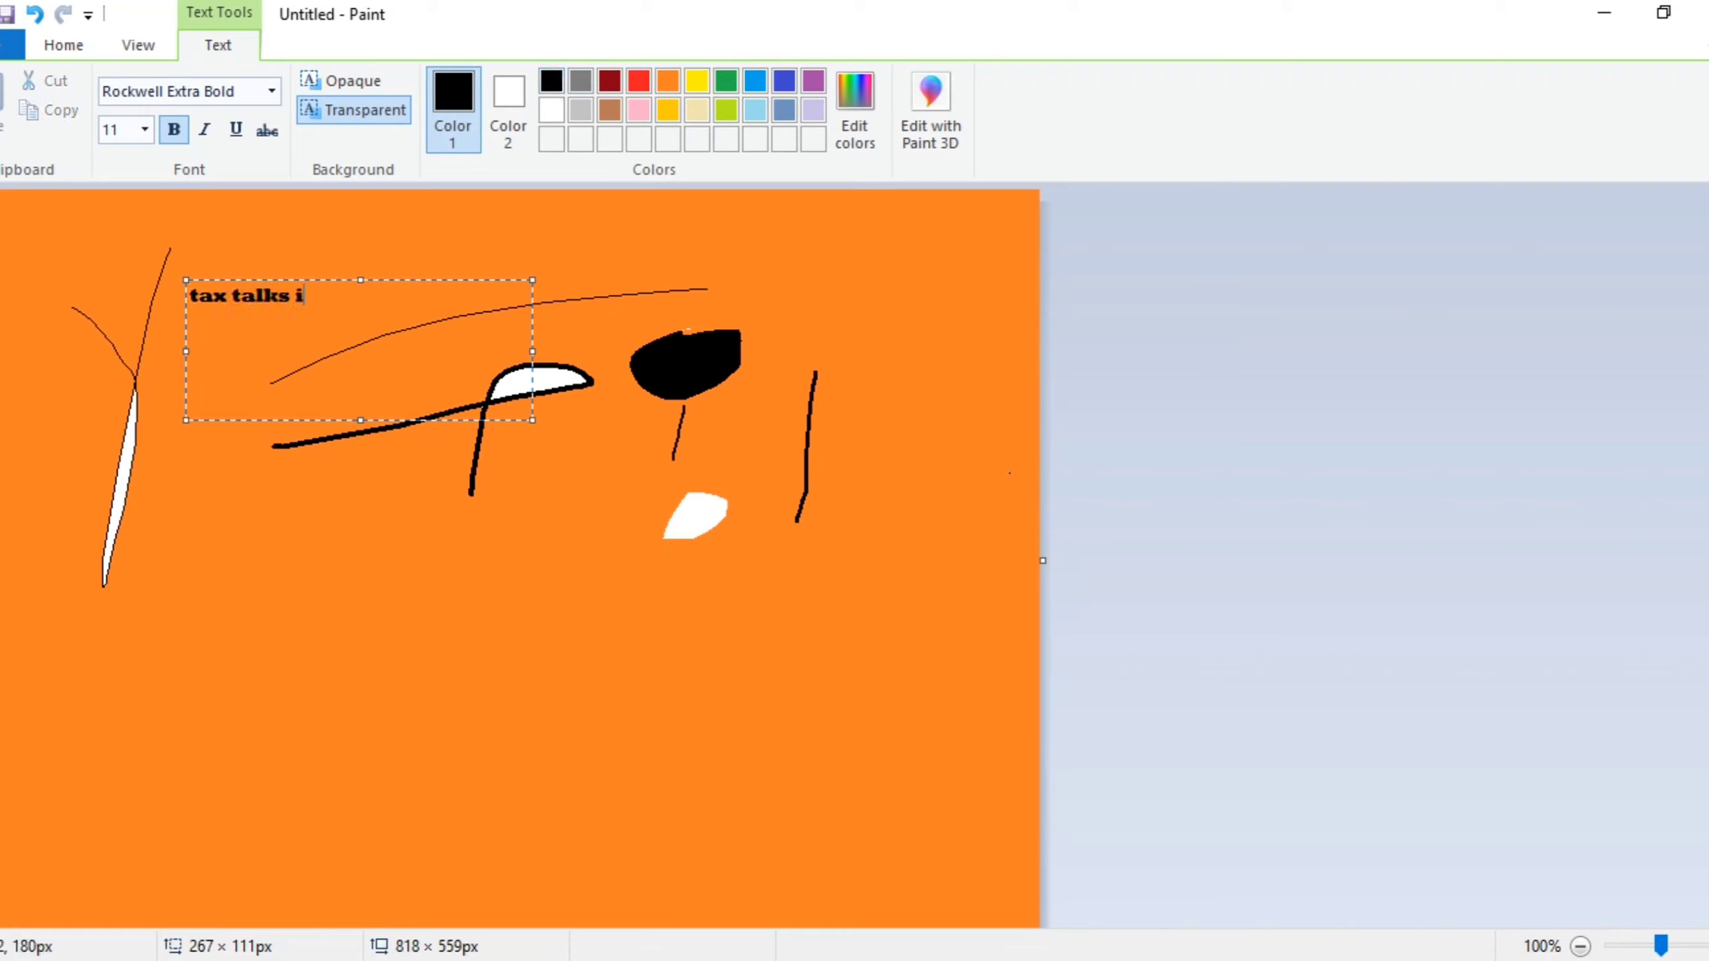
key("BackSpace")
key("BackSpace")
key("BackSpace")
type("the best channel")
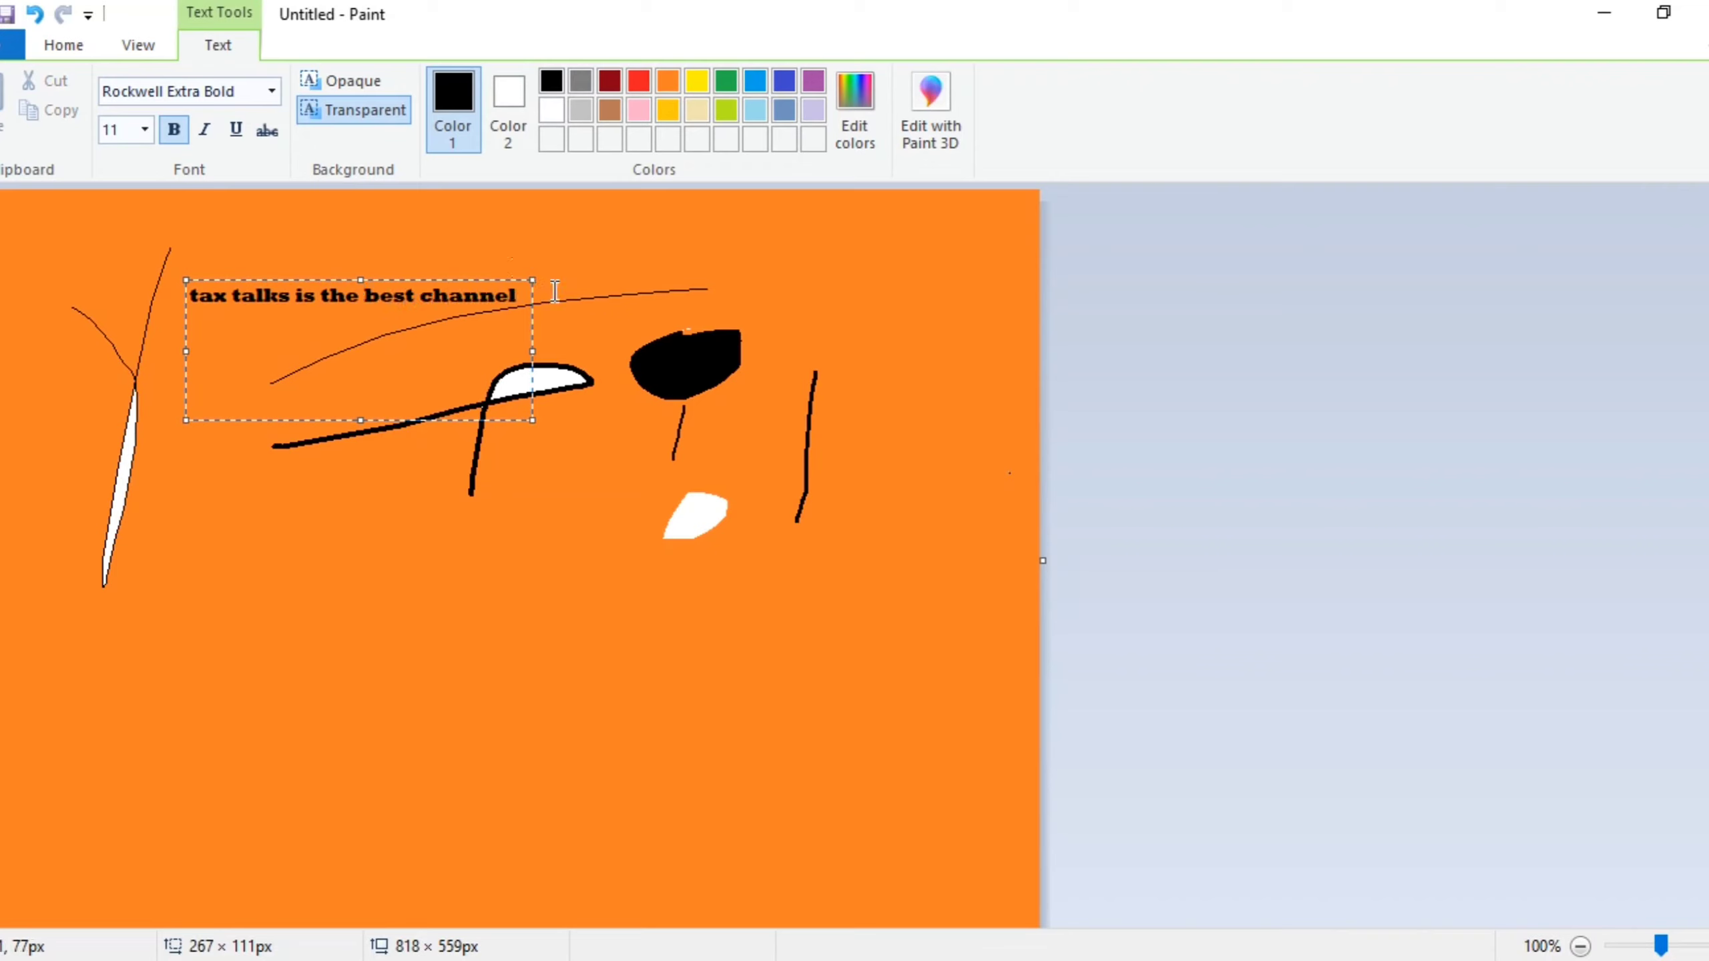
Step: Change the whole text to the Oloron EXP font at size 18
left_click_drag(528, 294, 186, 297)
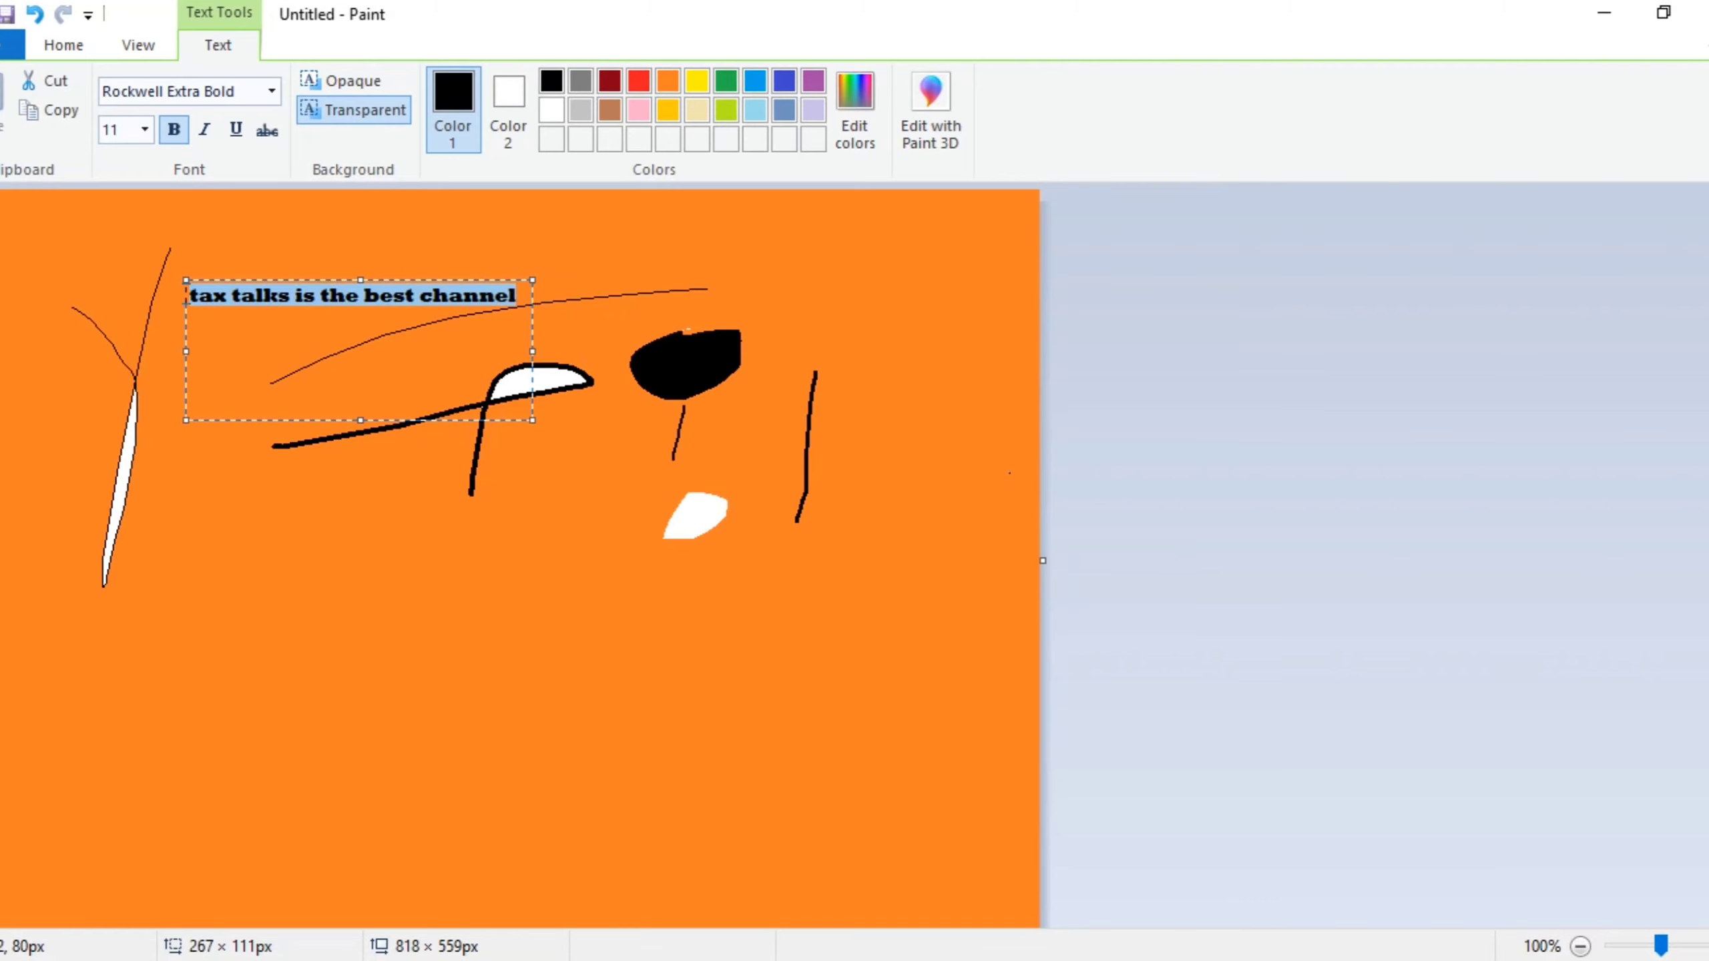
left_click(272, 90)
left_click(185, 251)
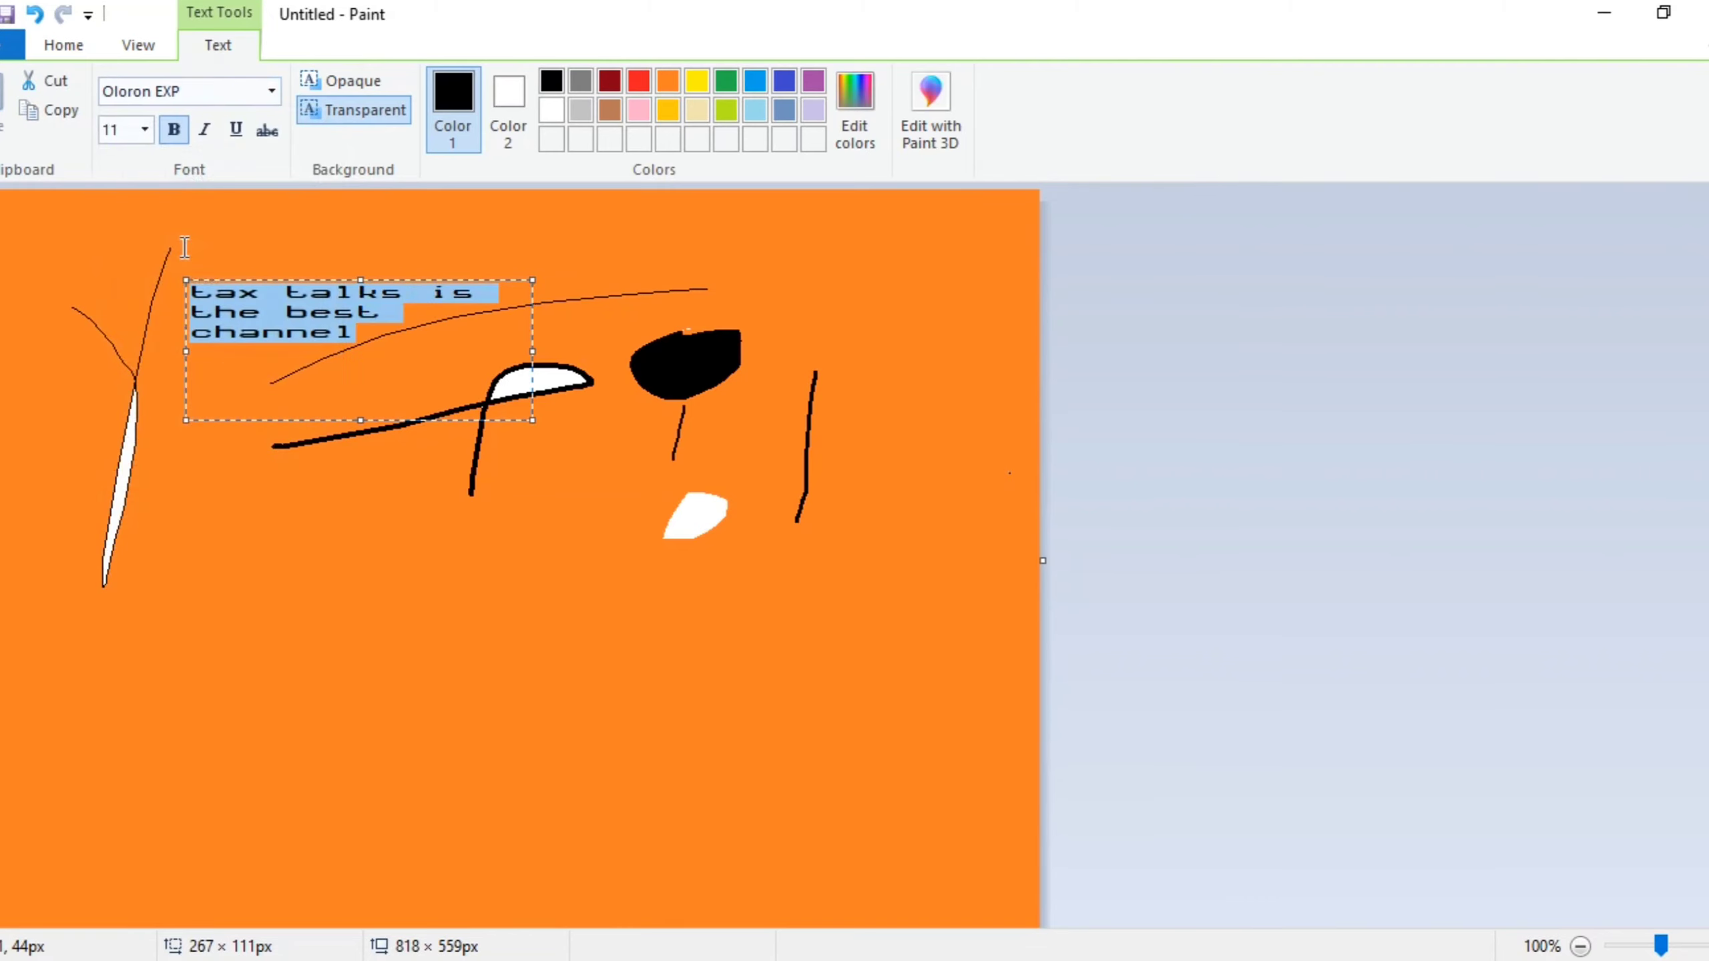
left_click(145, 129)
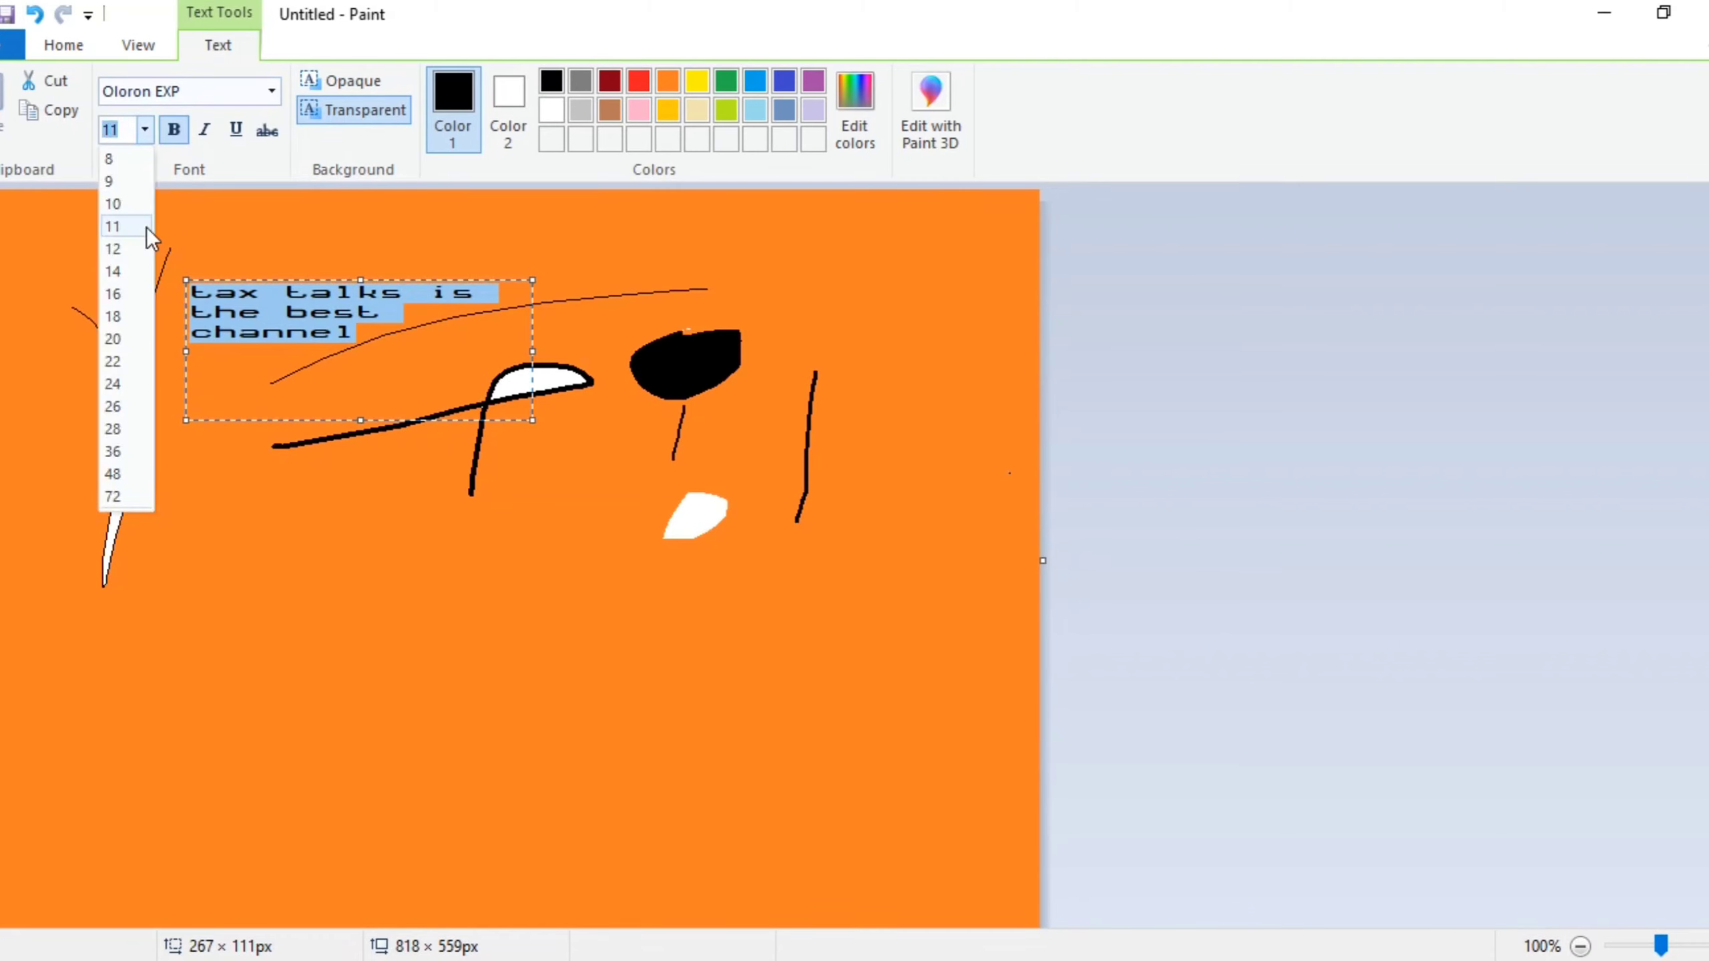
left_click(117, 316)
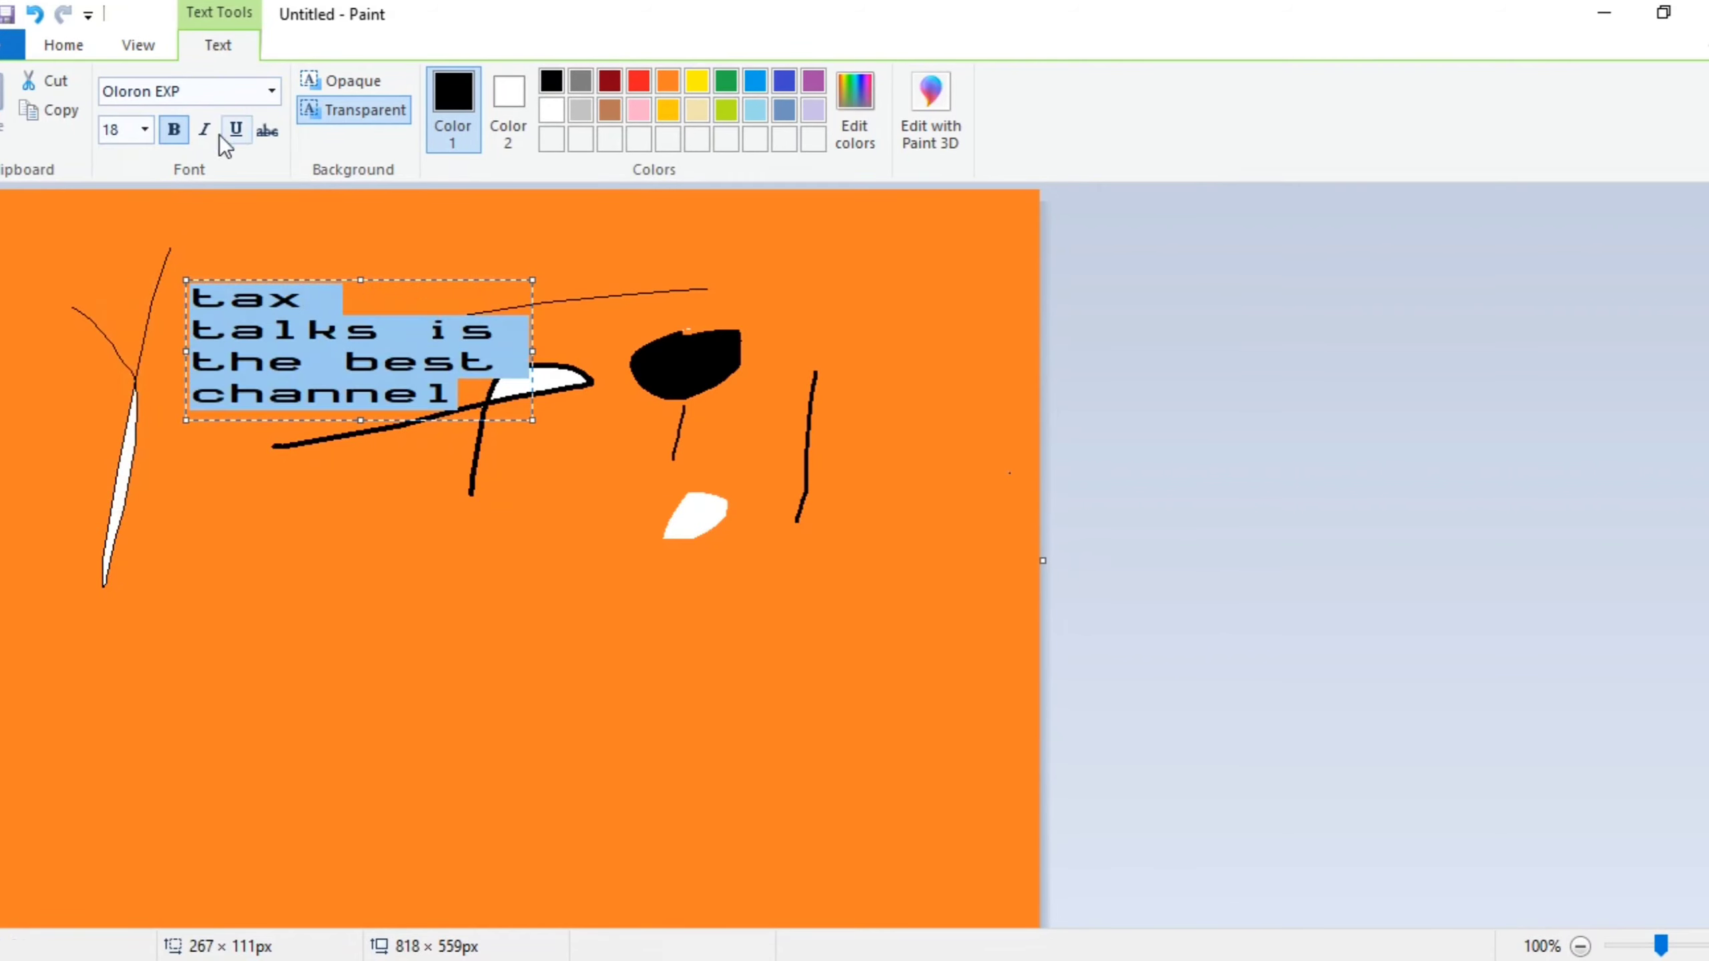
Step: Remove bold from the text and apply italic, underline and strikethrough
left_click(176, 131)
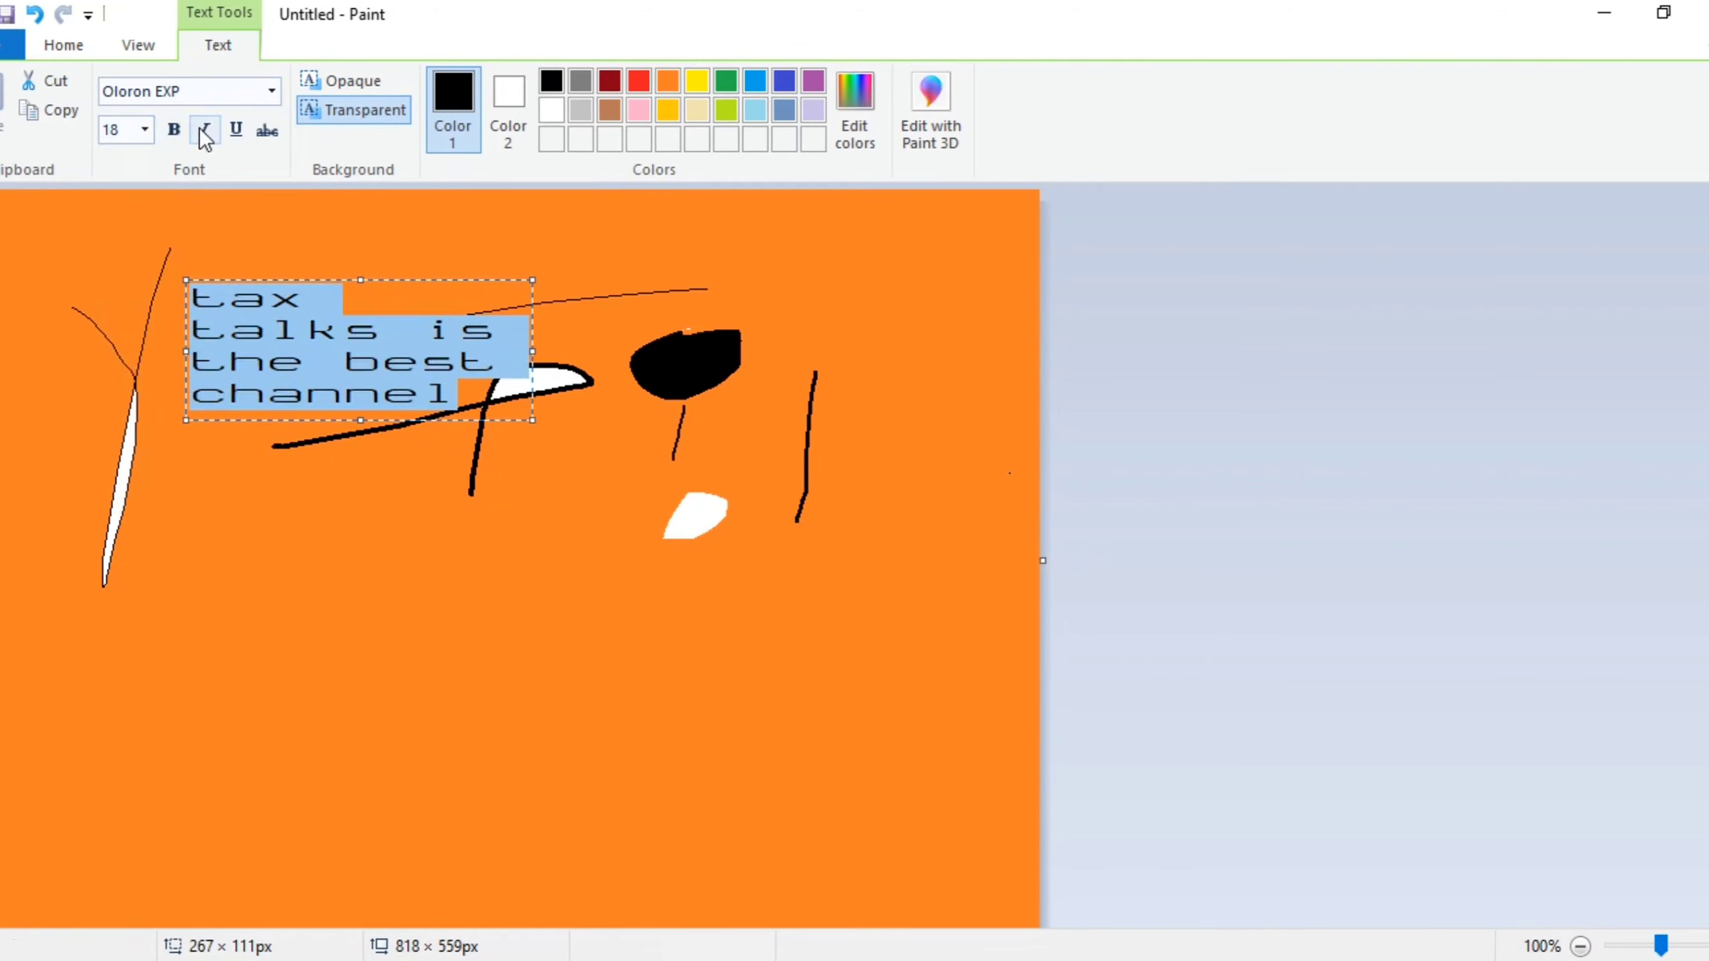
left_click(208, 131)
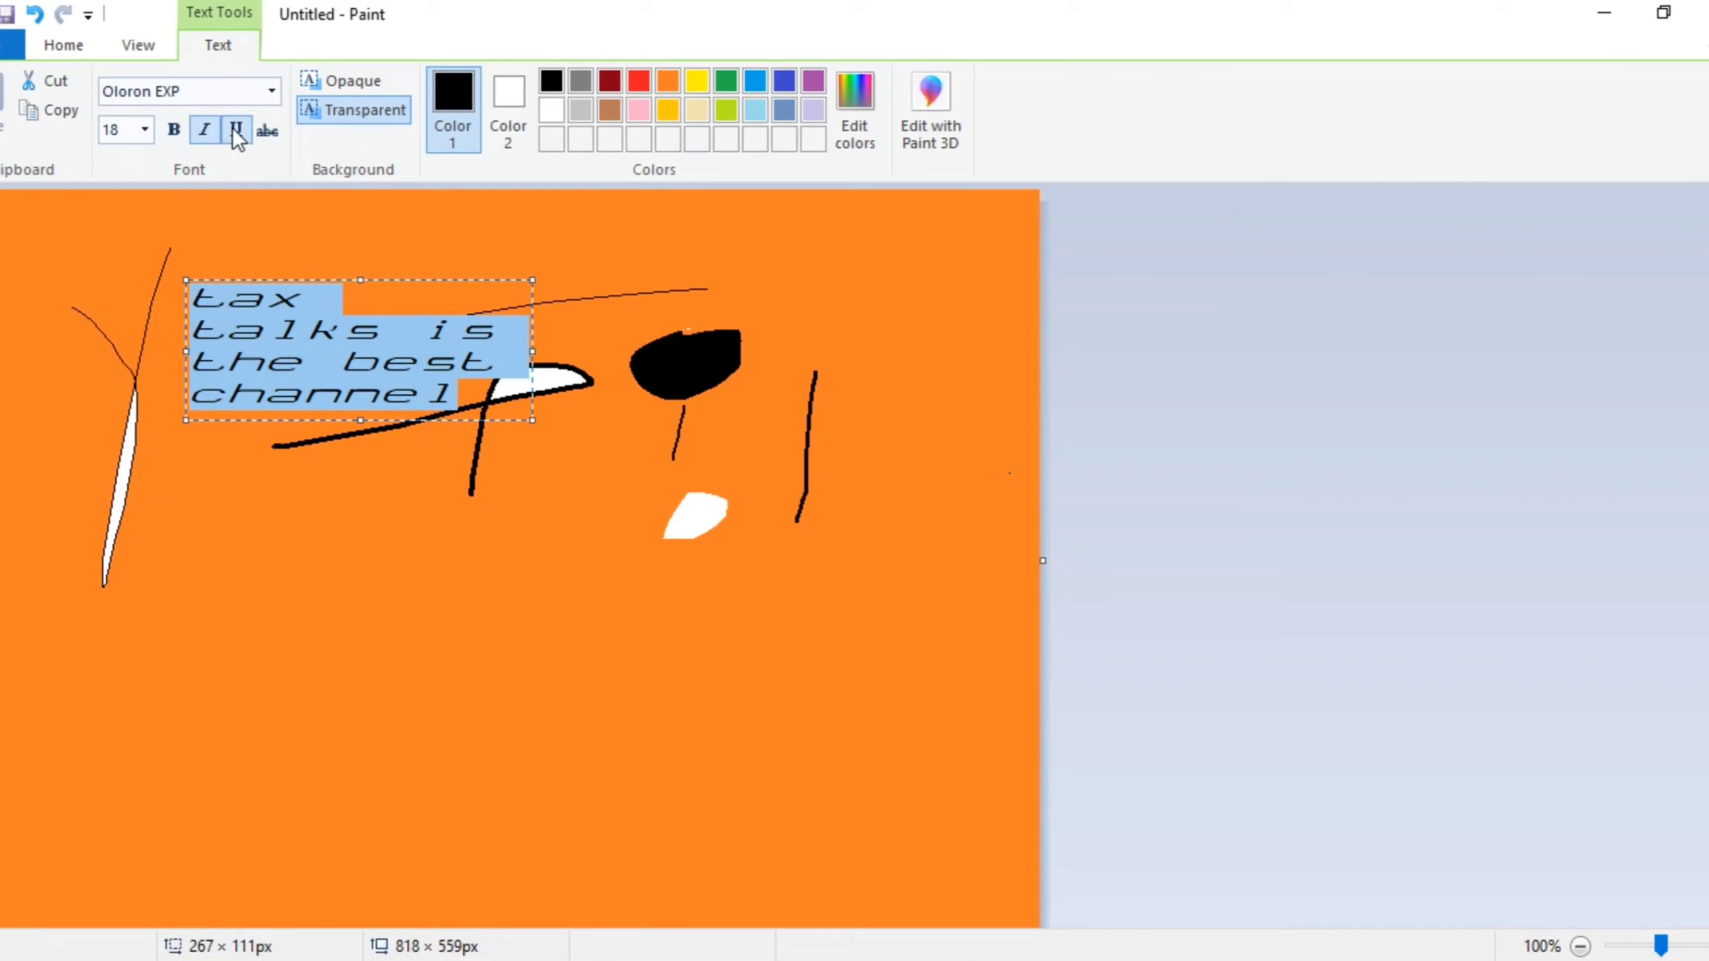
left_click(234, 129)
left_click(269, 130)
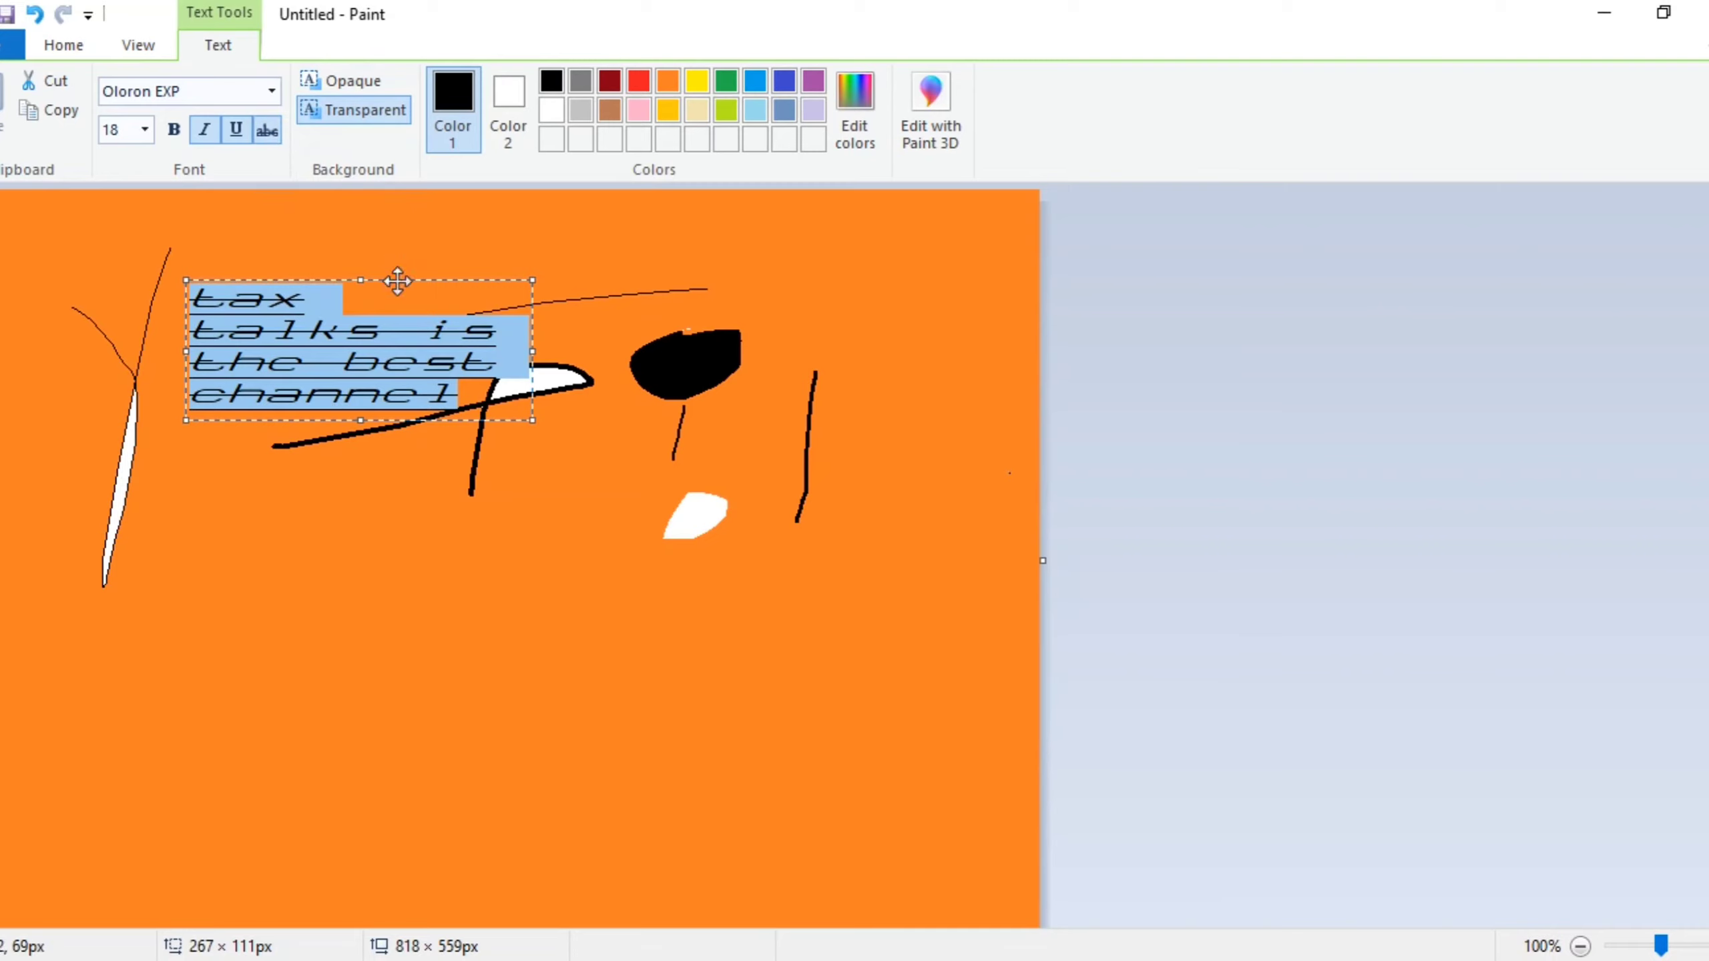
Step: Move the text box over the black looping stroke and make its background opaque
left_click_drag(397, 279, 537, 355)
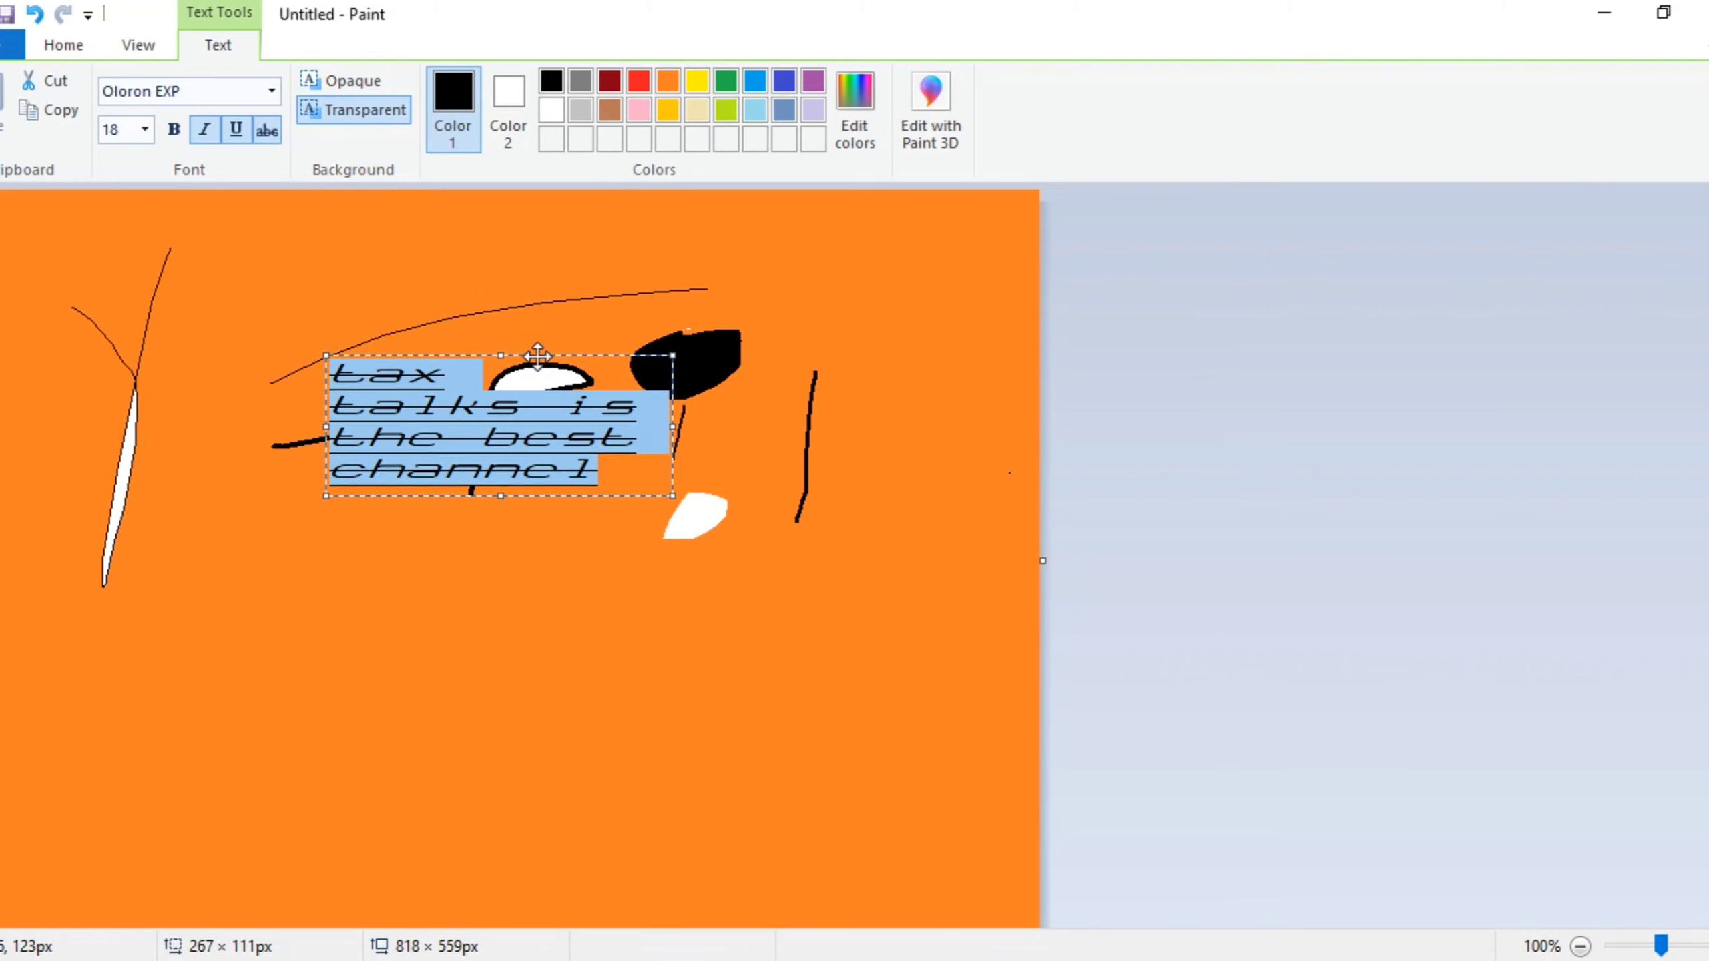
left_click(342, 80)
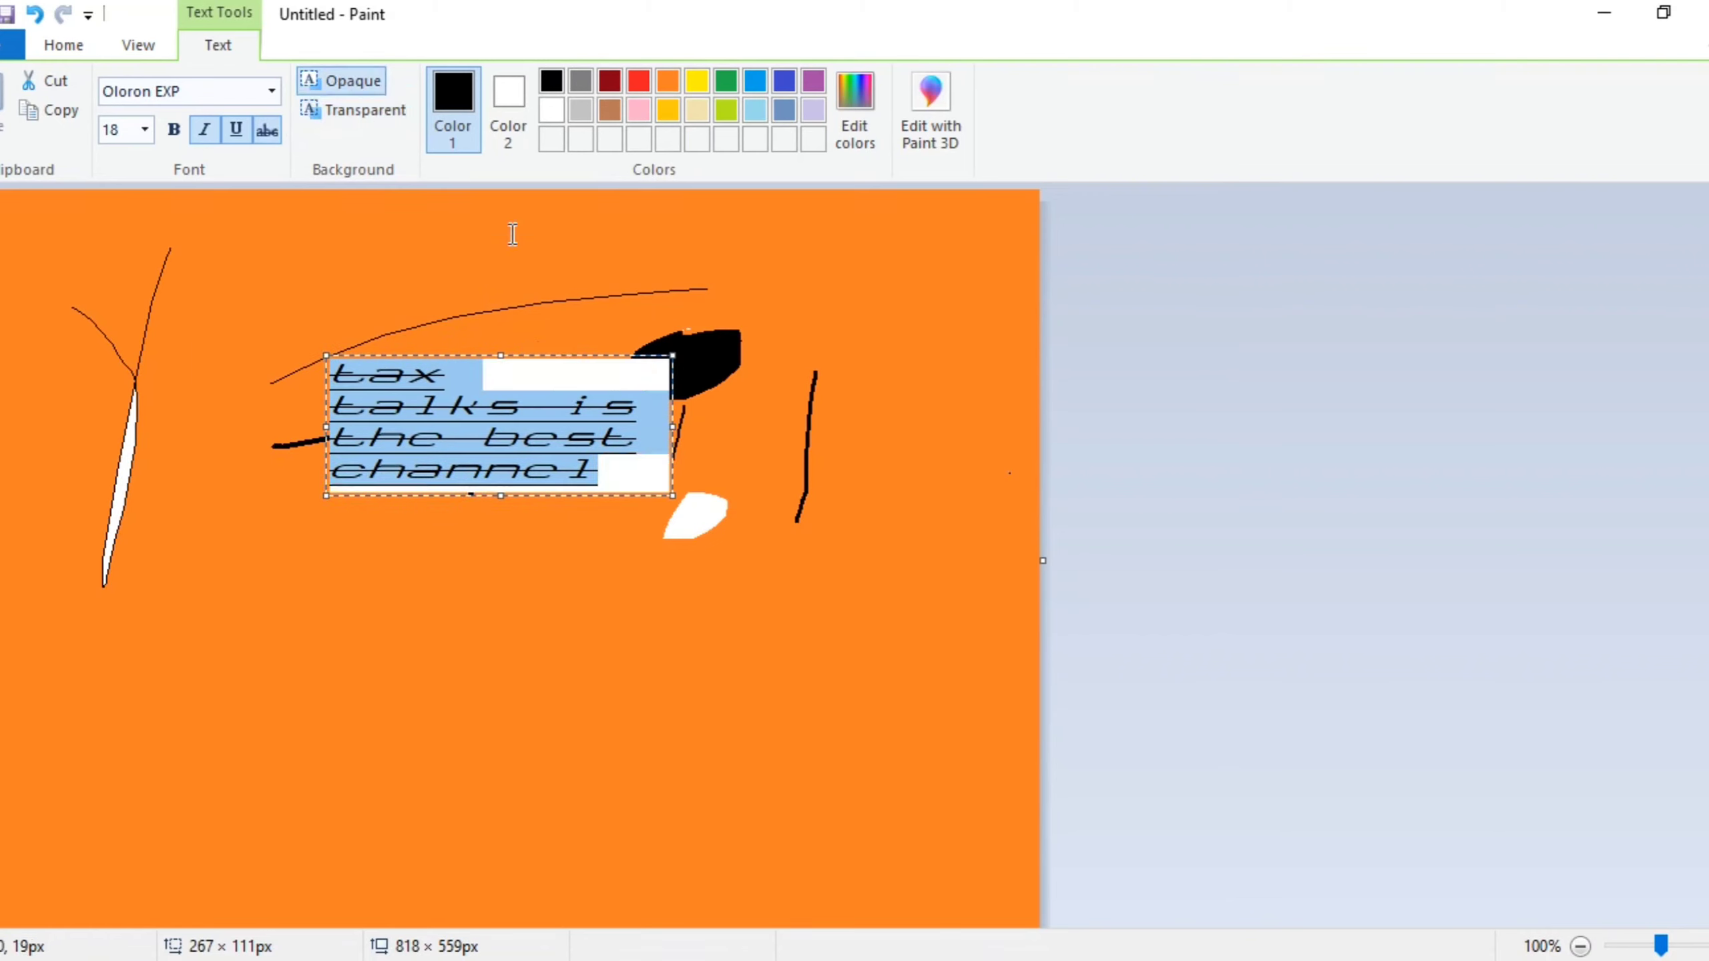
left_click_drag(561, 356, 595, 326)
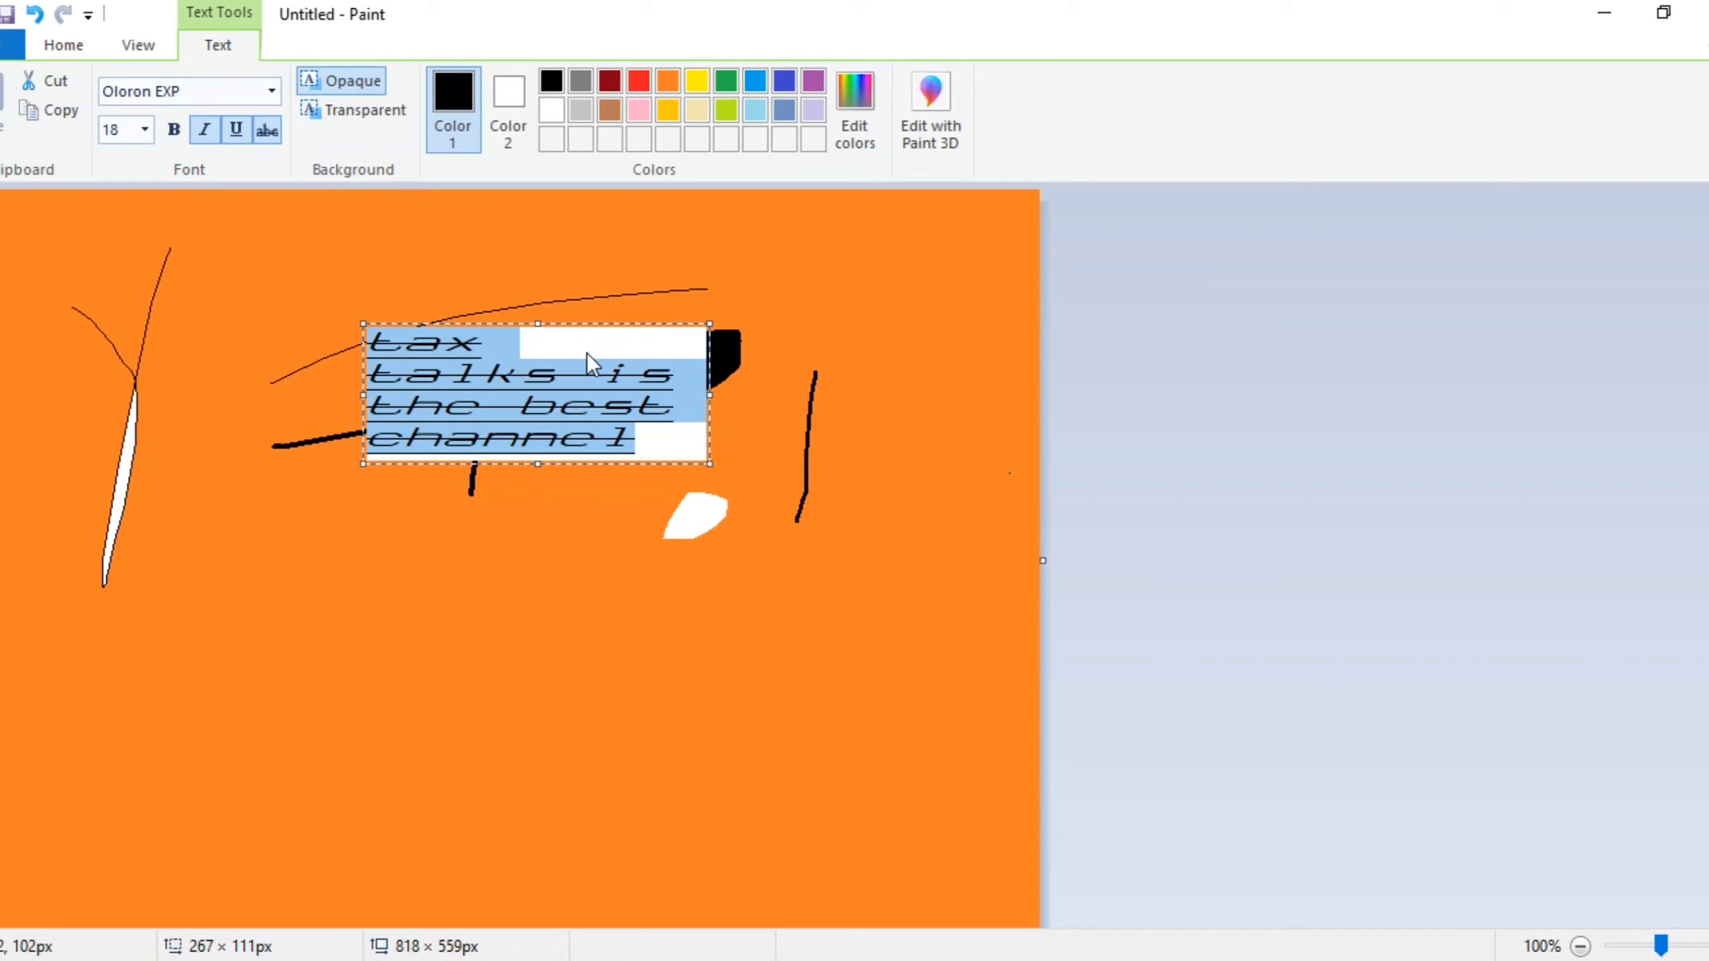
Step: Try yellow and green as the text box's background colour, ending on purple
left_click(495, 93)
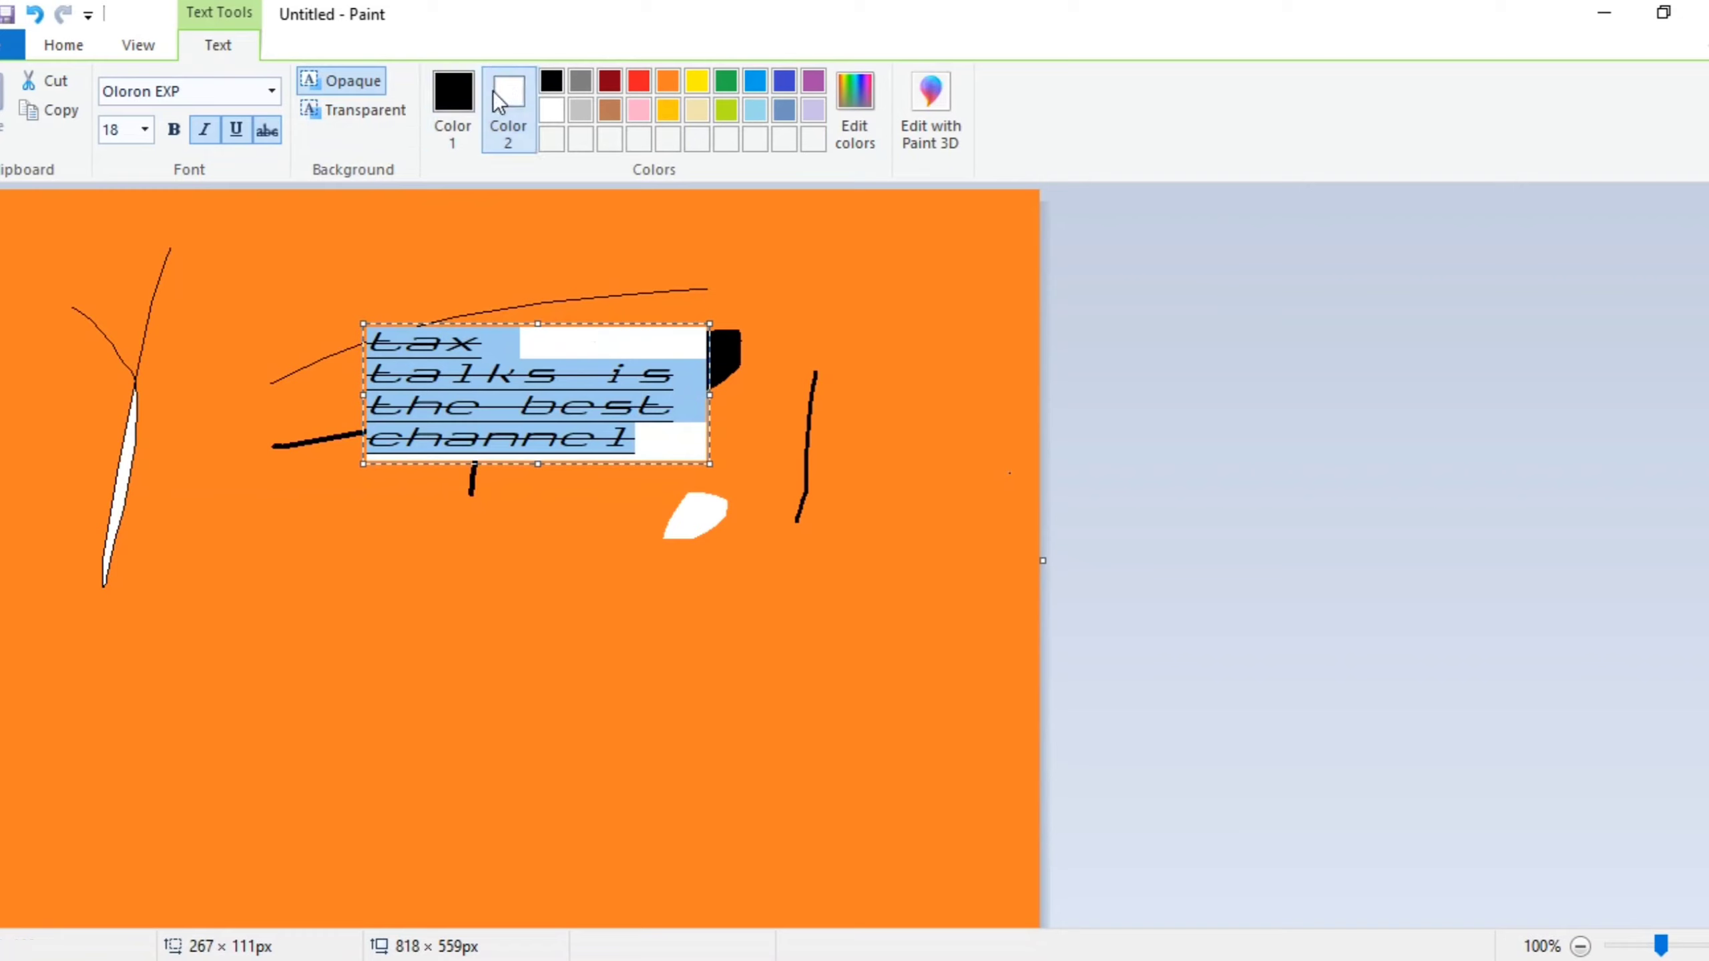
left_click(708, 83)
left_click(729, 87)
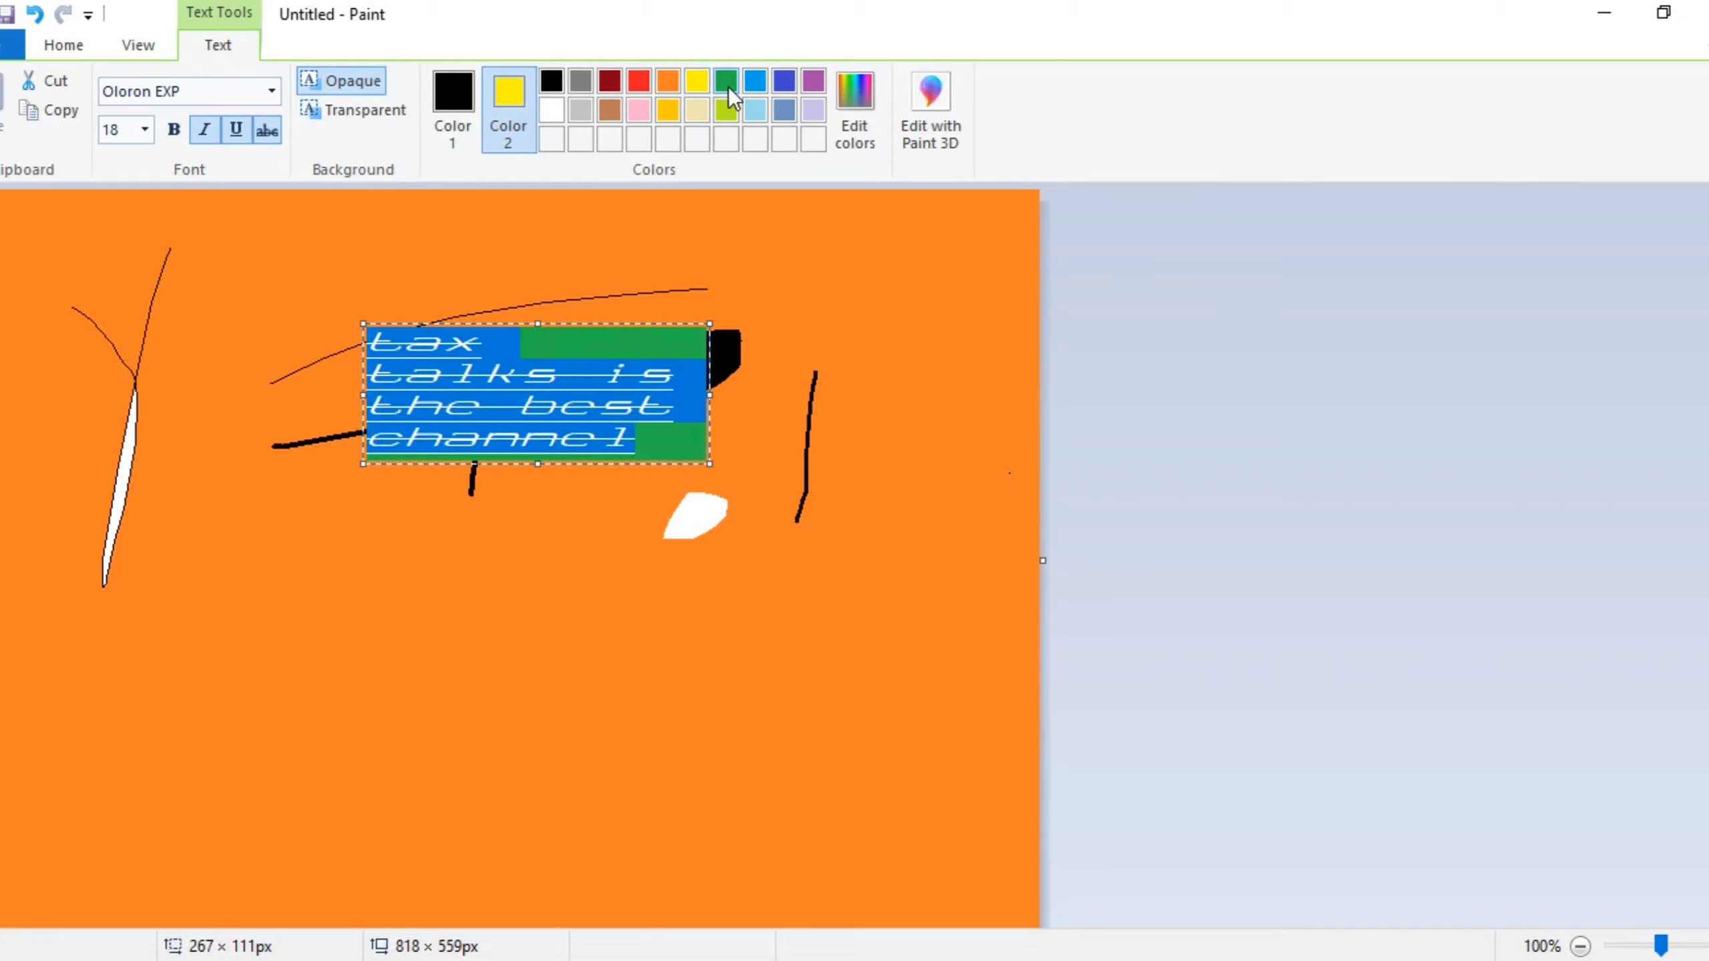
left_click(810, 85)
Step: Colour the text white, make its background transparent and place it on the canvas
left_click(449, 96)
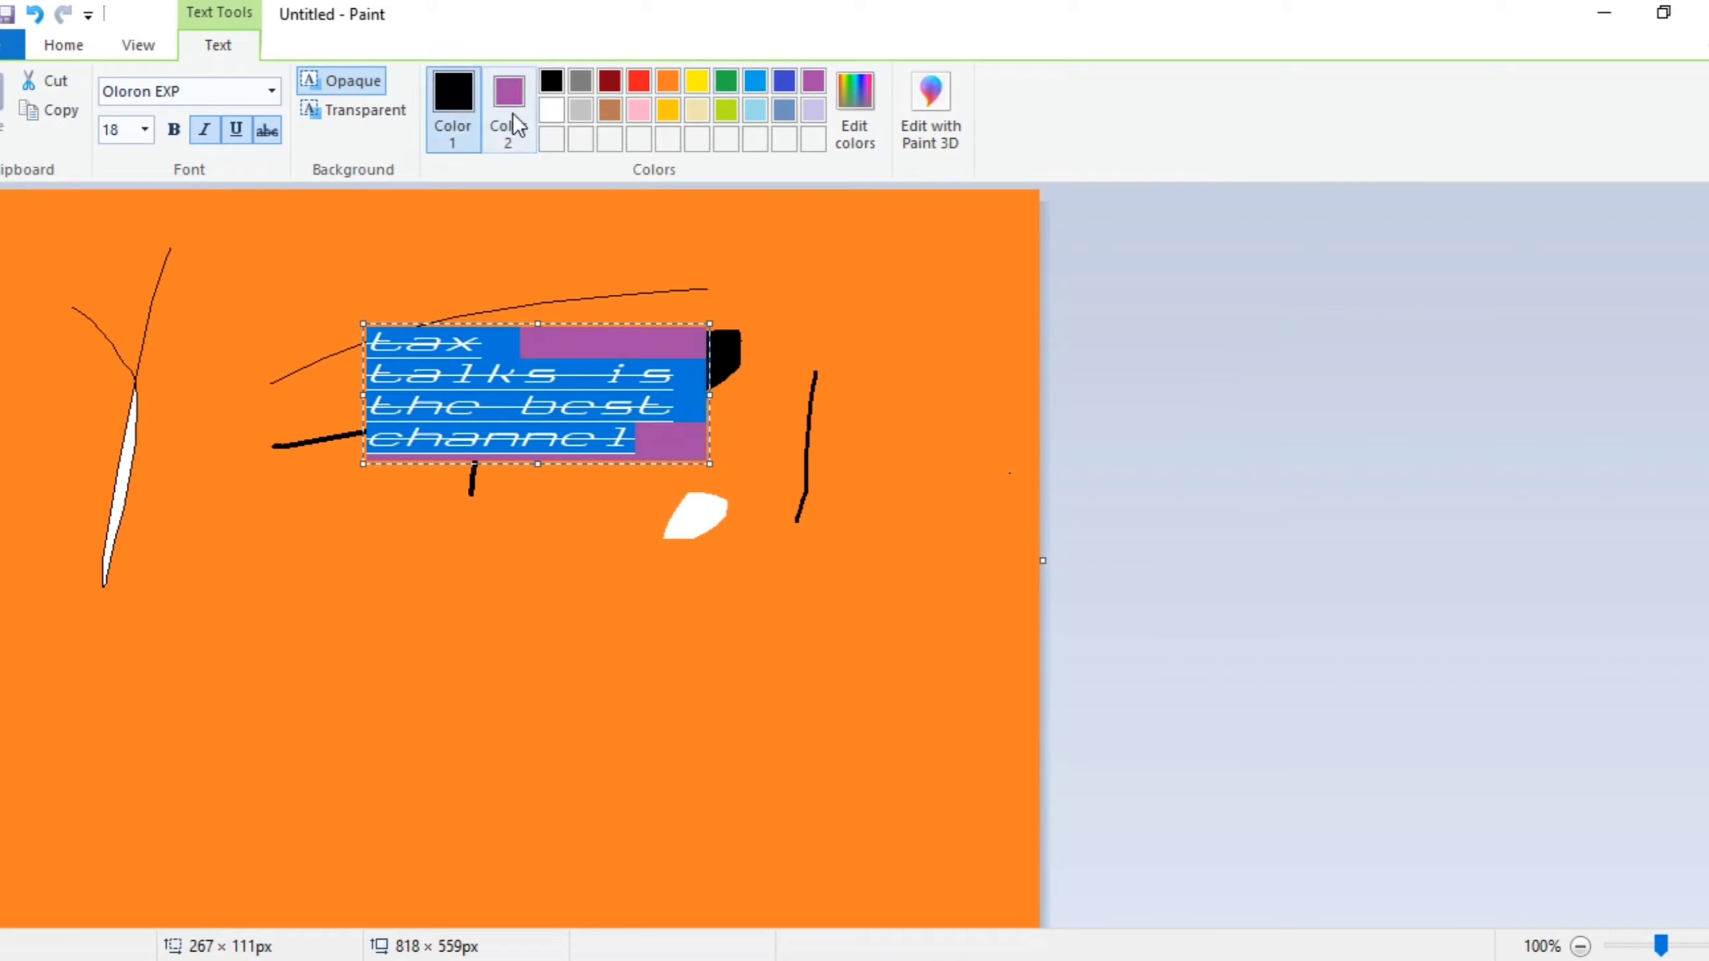
left_click(550, 110)
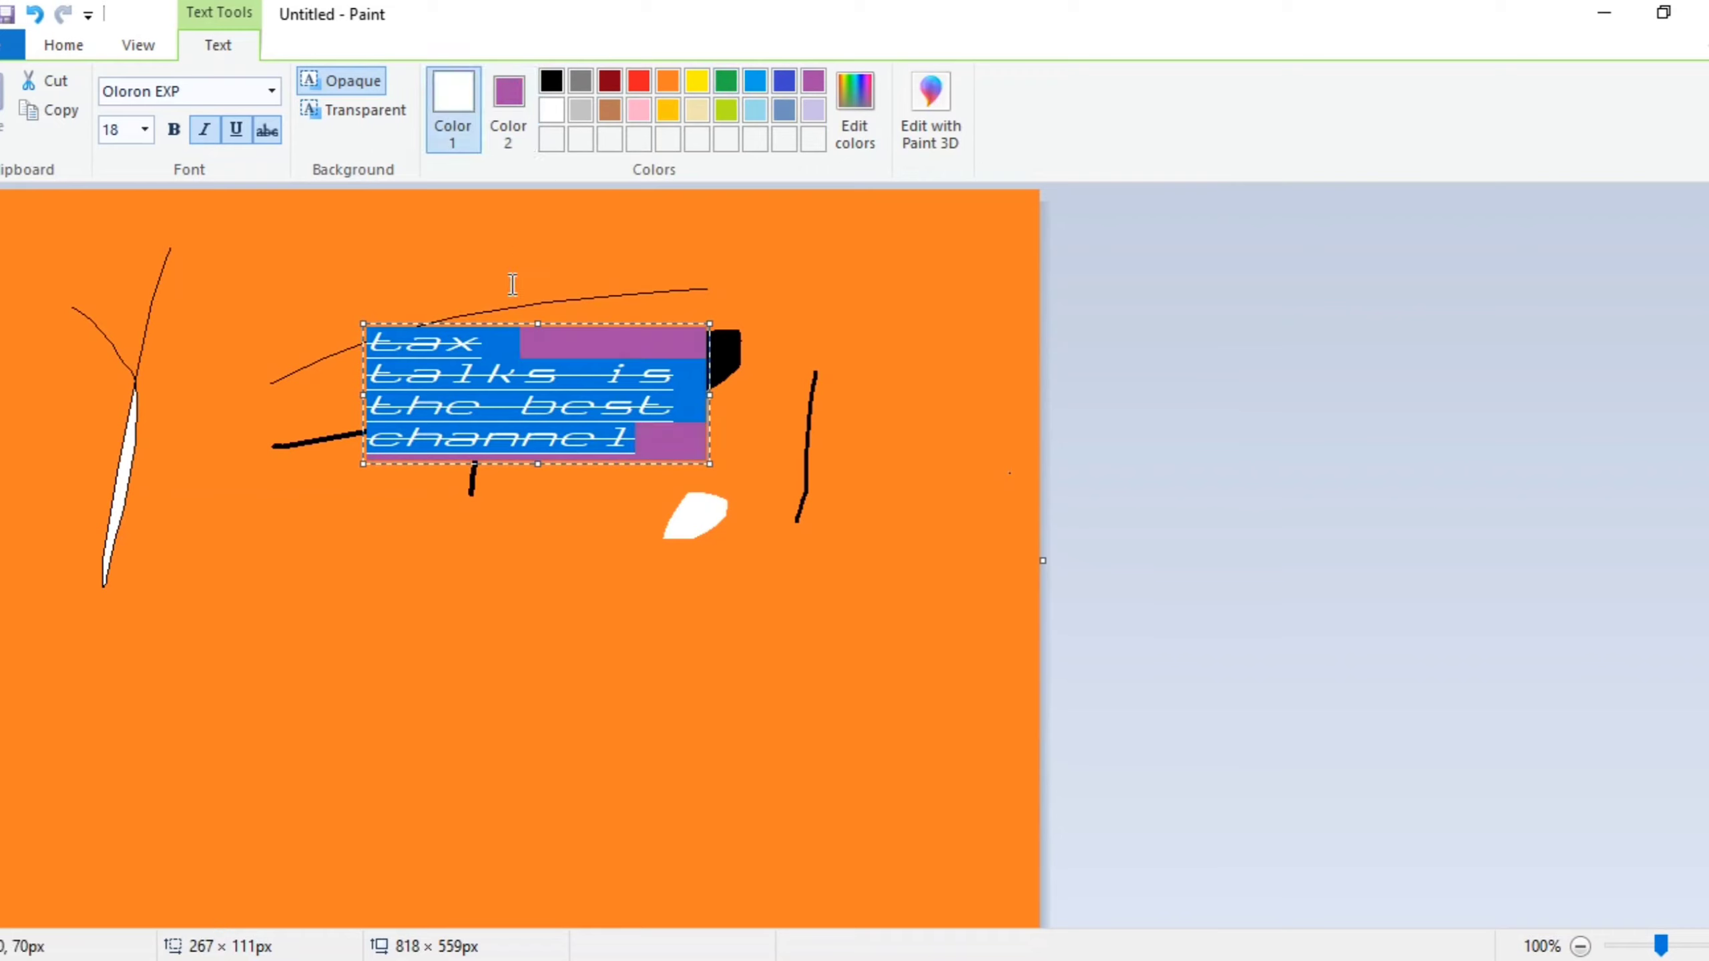
left_click(335, 113)
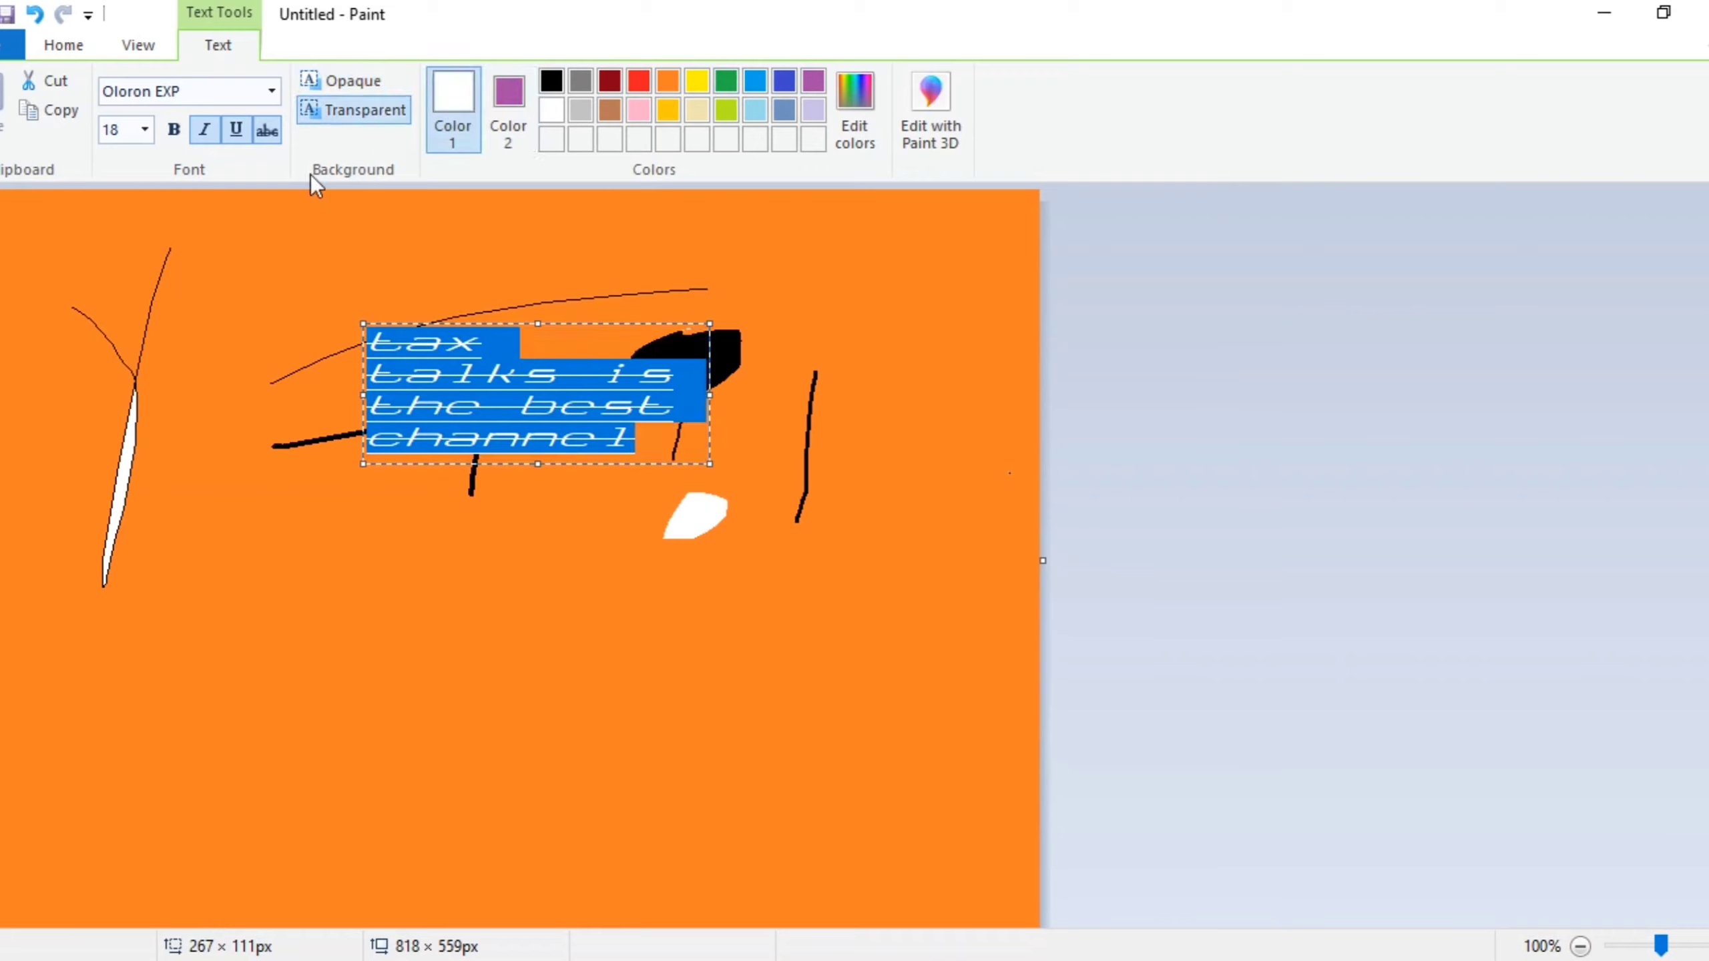
left_click(279, 496)
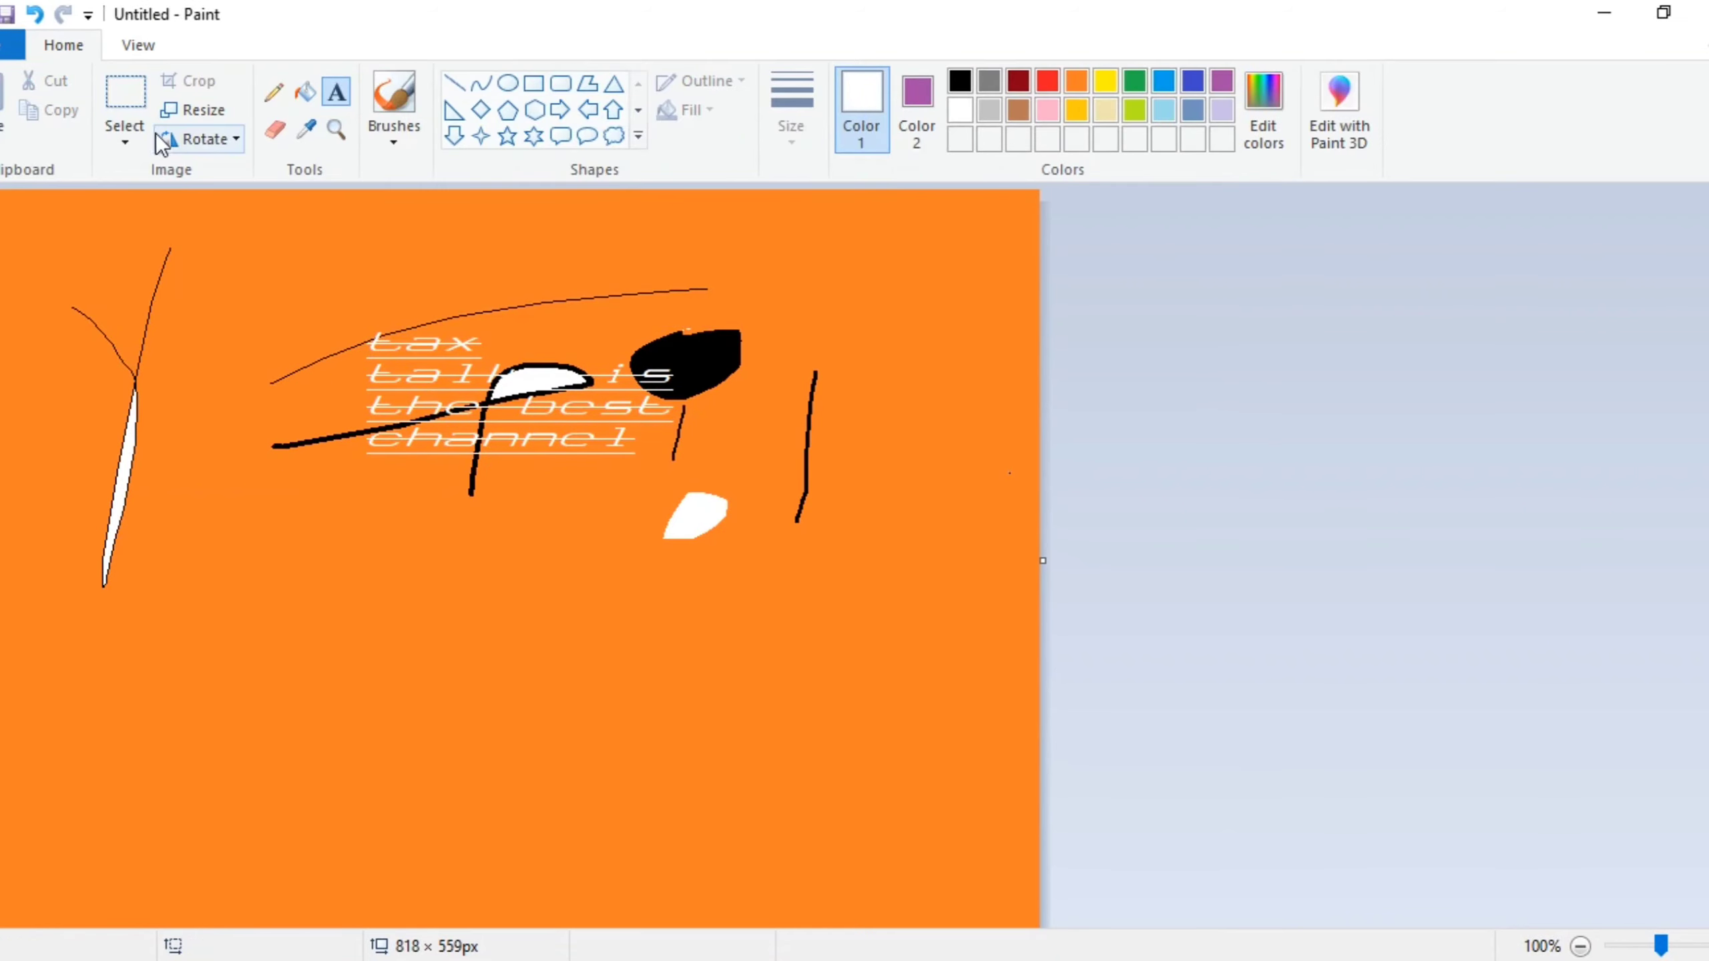
Step: Set Color 2 to white and sweep overlapping loops below the text with the Eraser
left_click(277, 132)
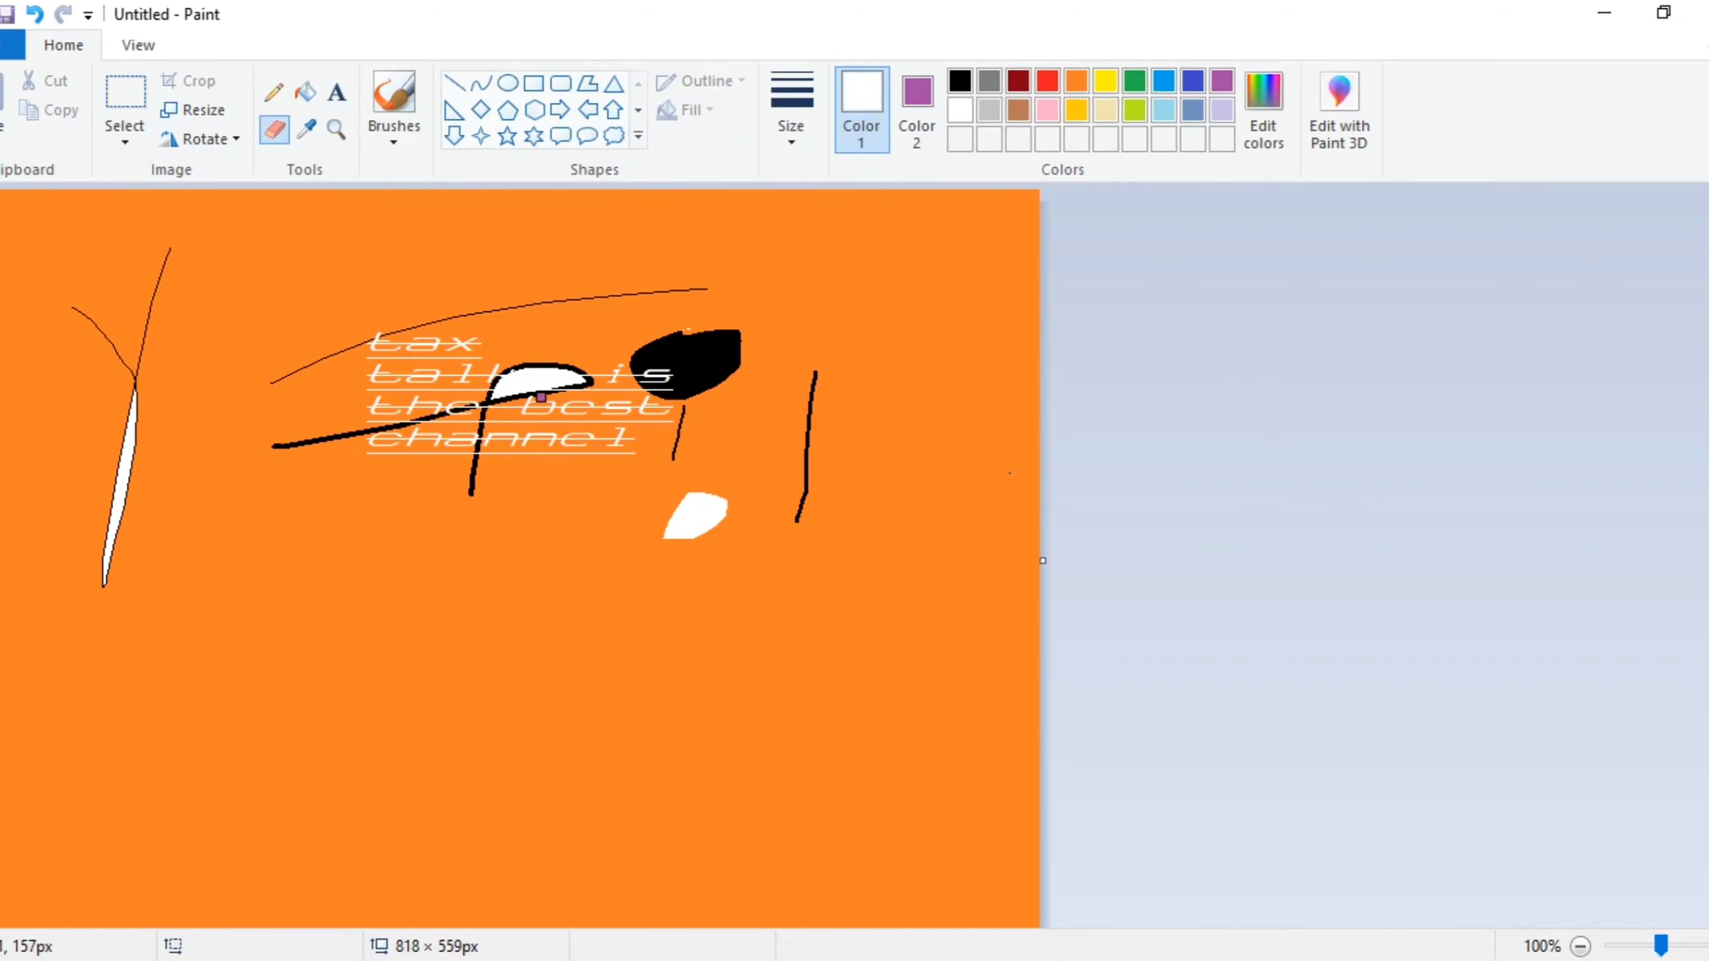
left_click(943, 108)
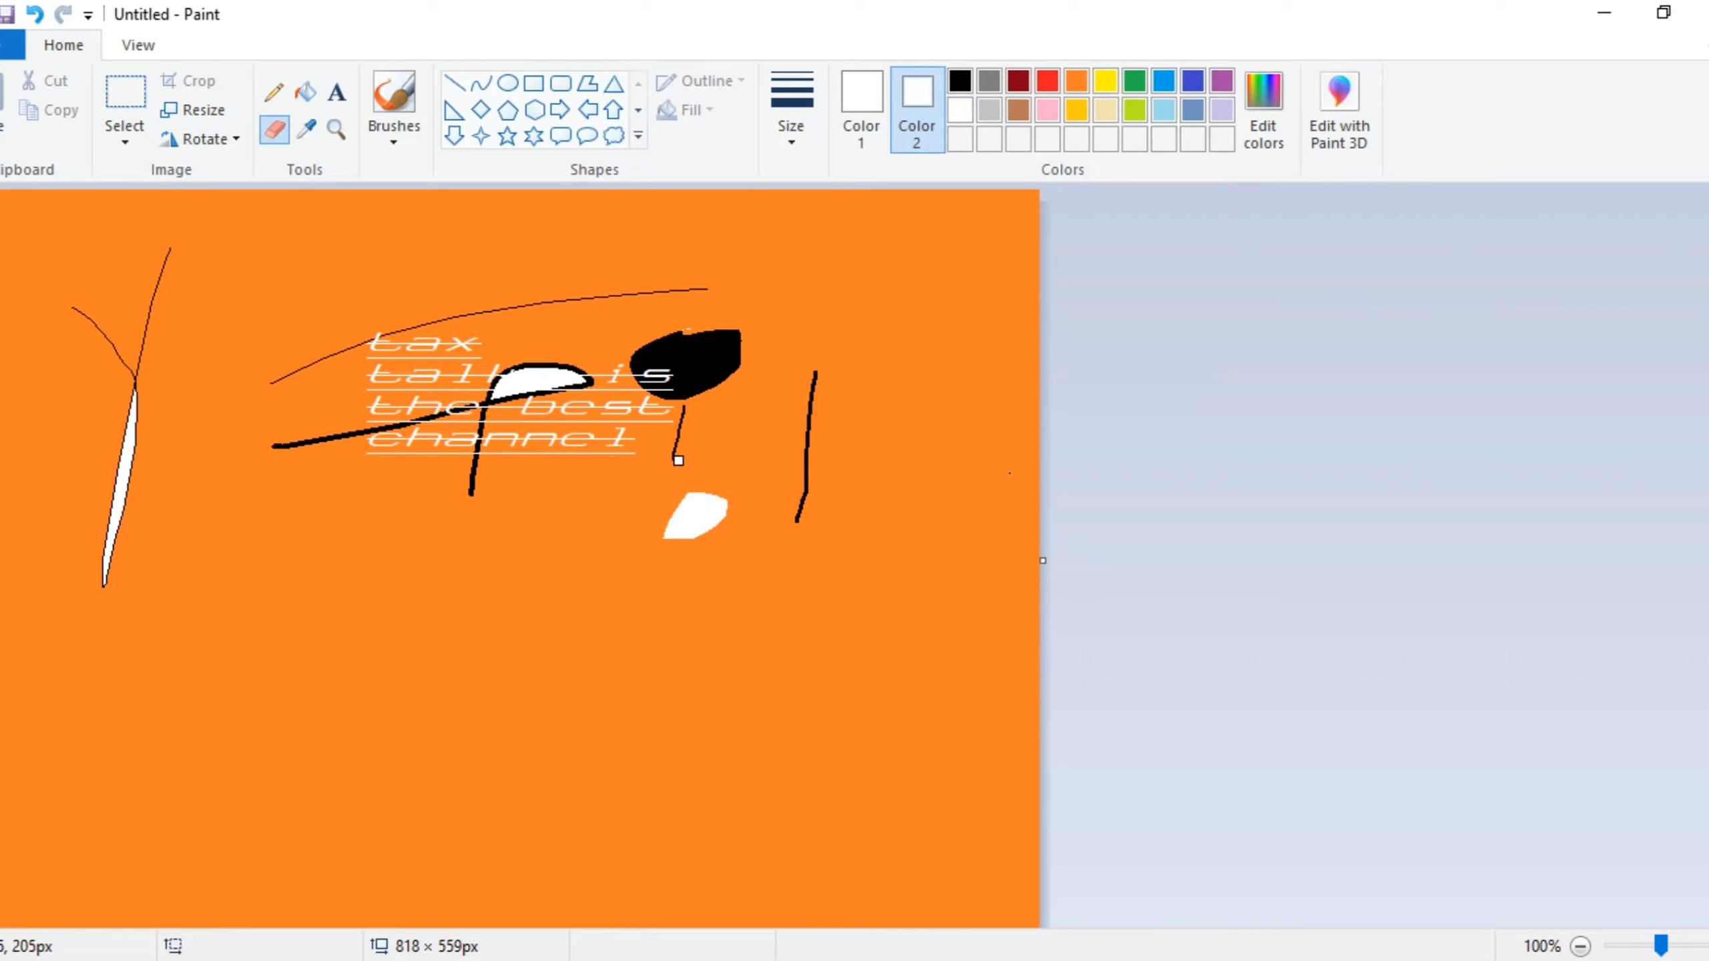
mouse_move(681, 458)
left_mouse_down()
mouse_move(393, 710)
mouse_move(654, 532)
mouse_move(580, 591)
left_mouse_up()
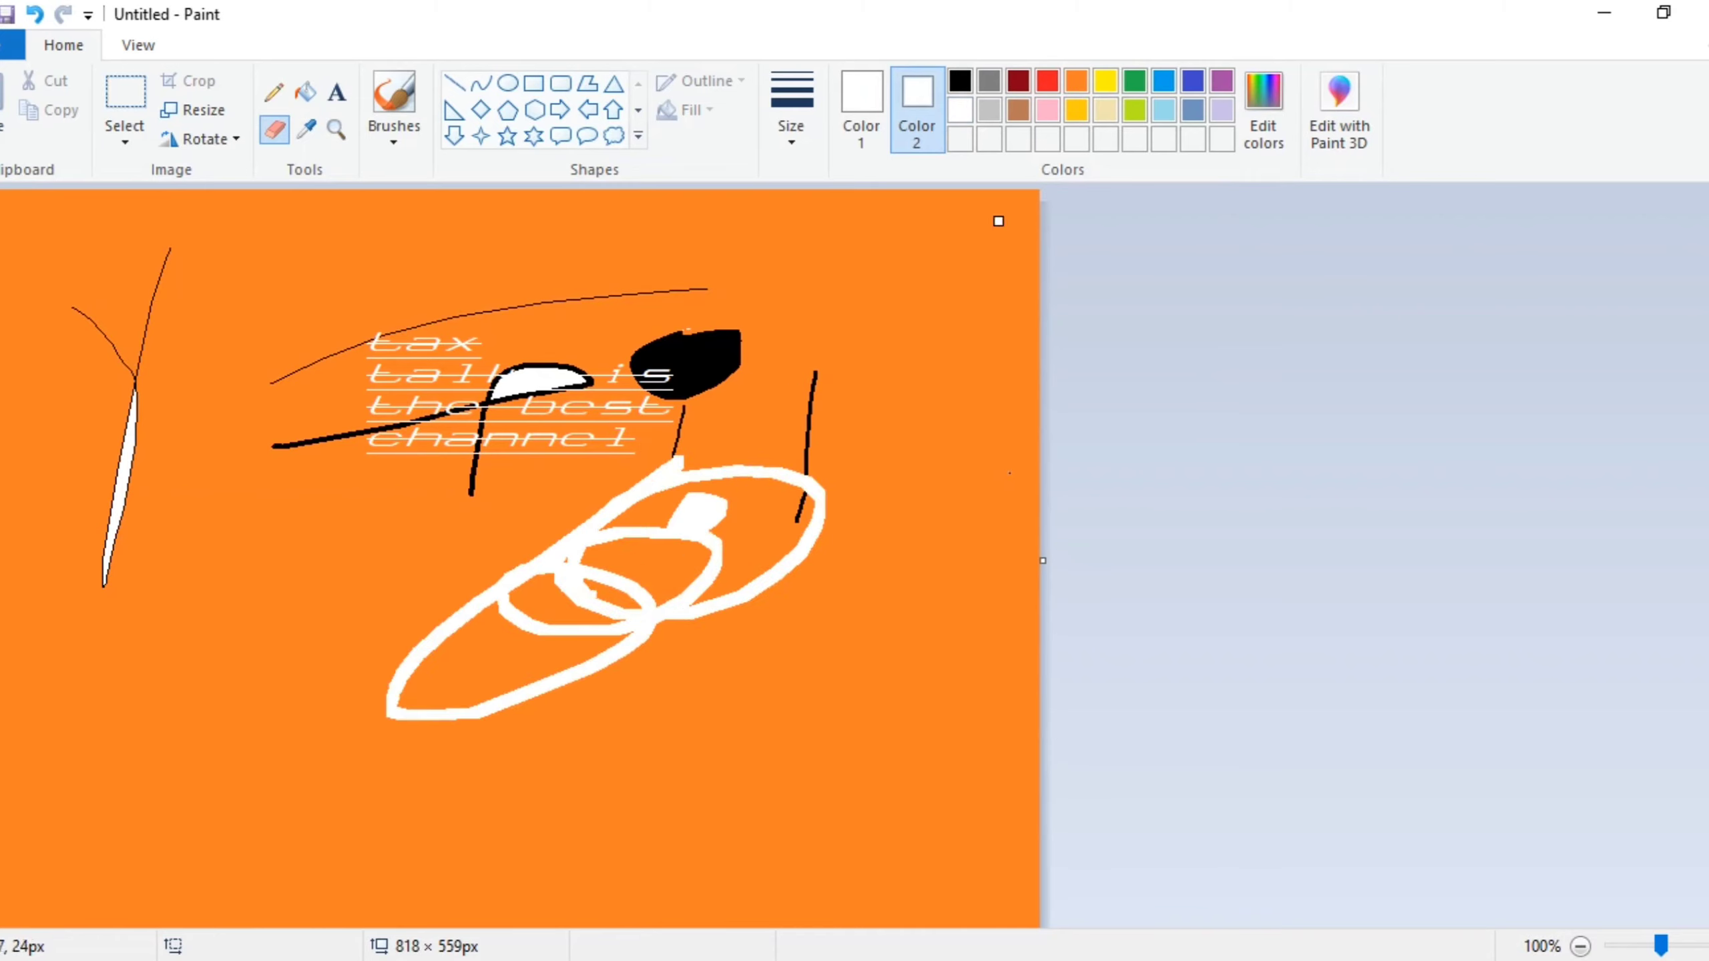
Step: Sweep looping Eraser strokes with Color 2 set to indigo beside the black blob and to gold over the black curve
left_click(1194, 81)
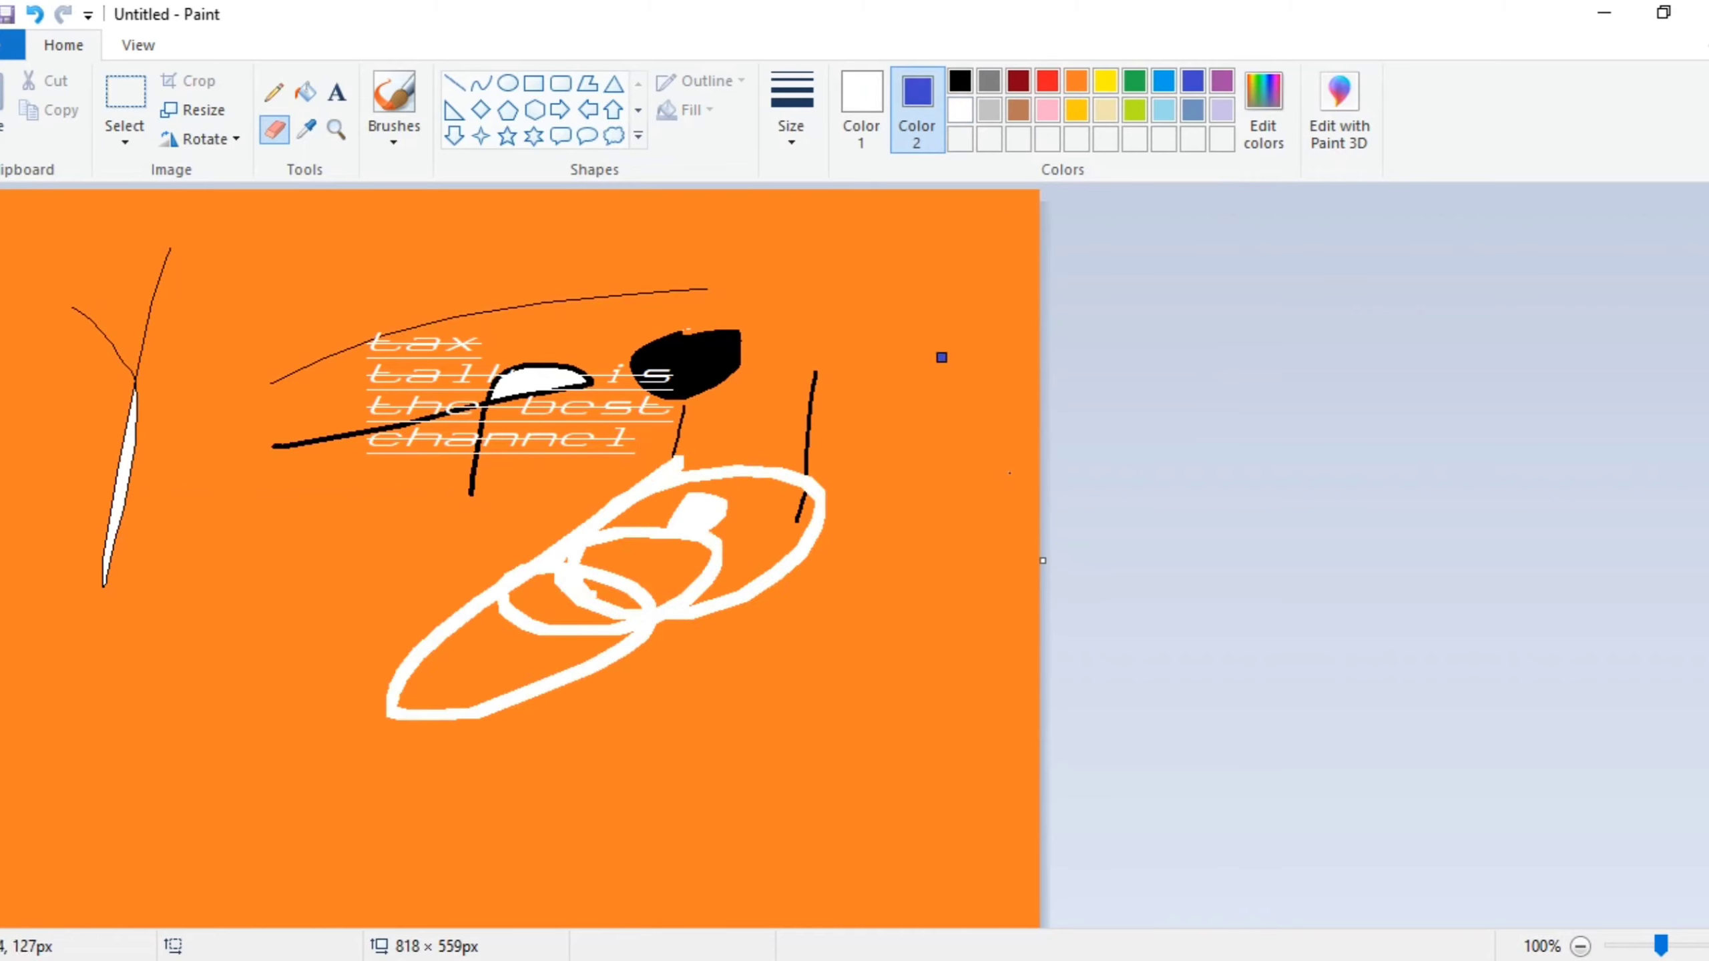
mouse_move(946, 356)
left_mouse_down()
mouse_move(707, 412)
mouse_move(791, 433)
mouse_move(790, 472)
left_mouse_up()
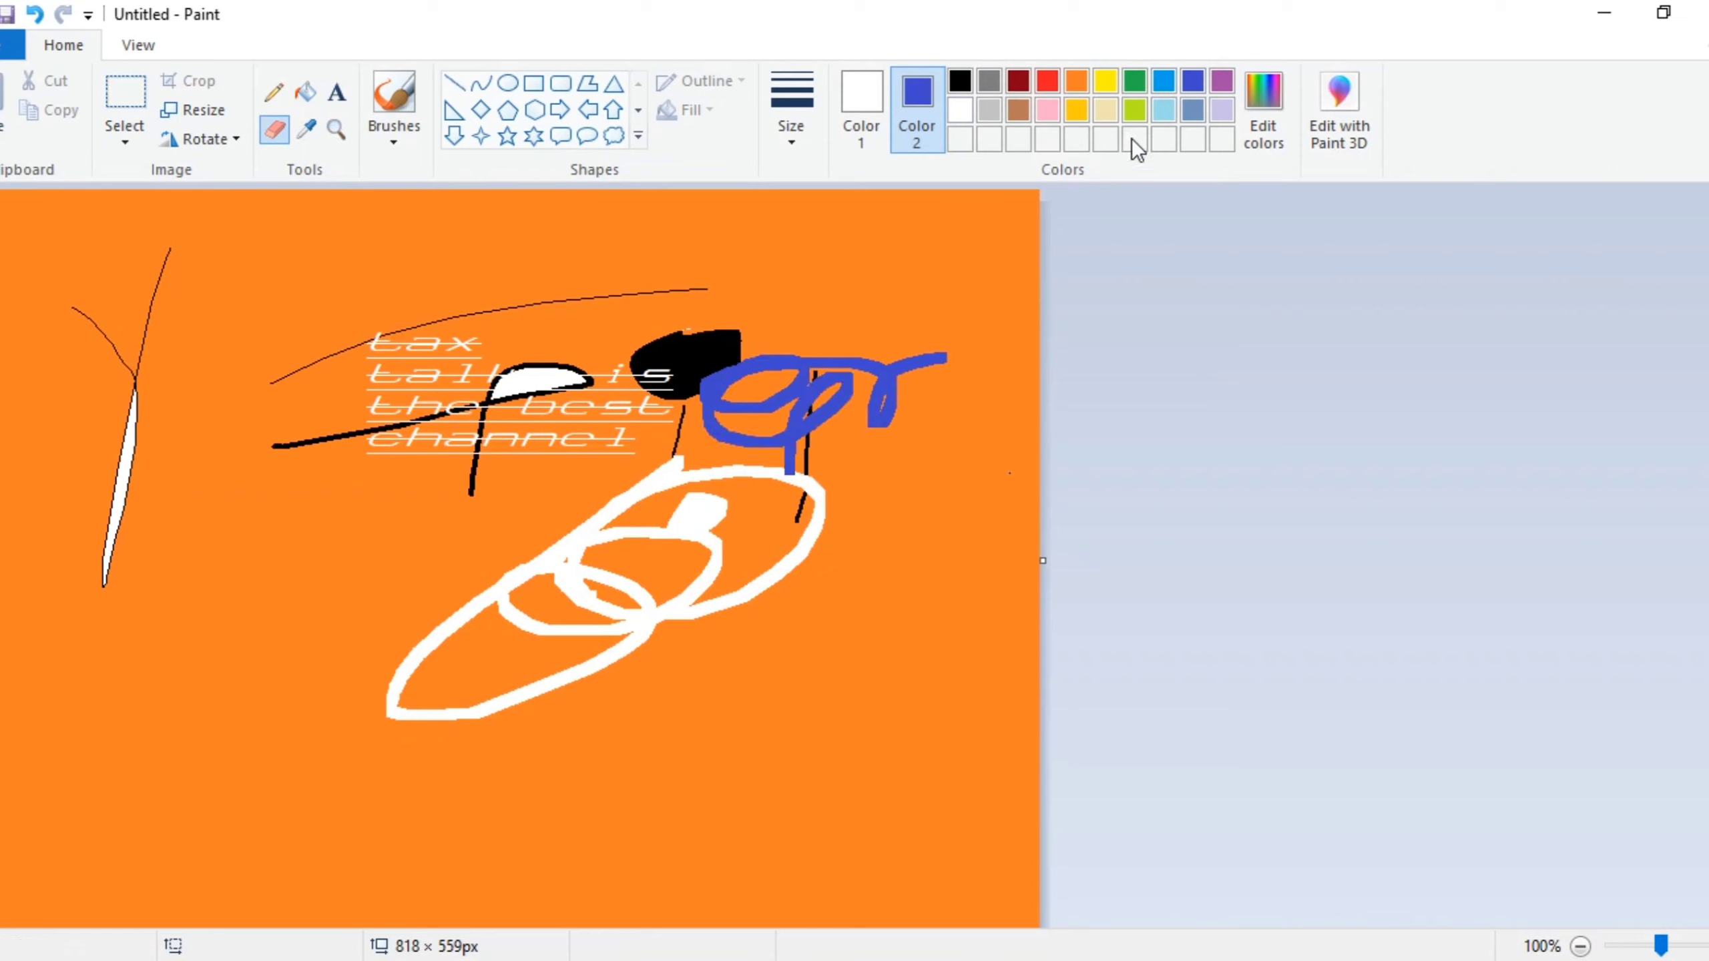
left_click(1077, 109)
mouse_move(243, 484)
left_mouse_down()
mouse_move(363, 252)
mouse_move(456, 224)
left_mouse_up()
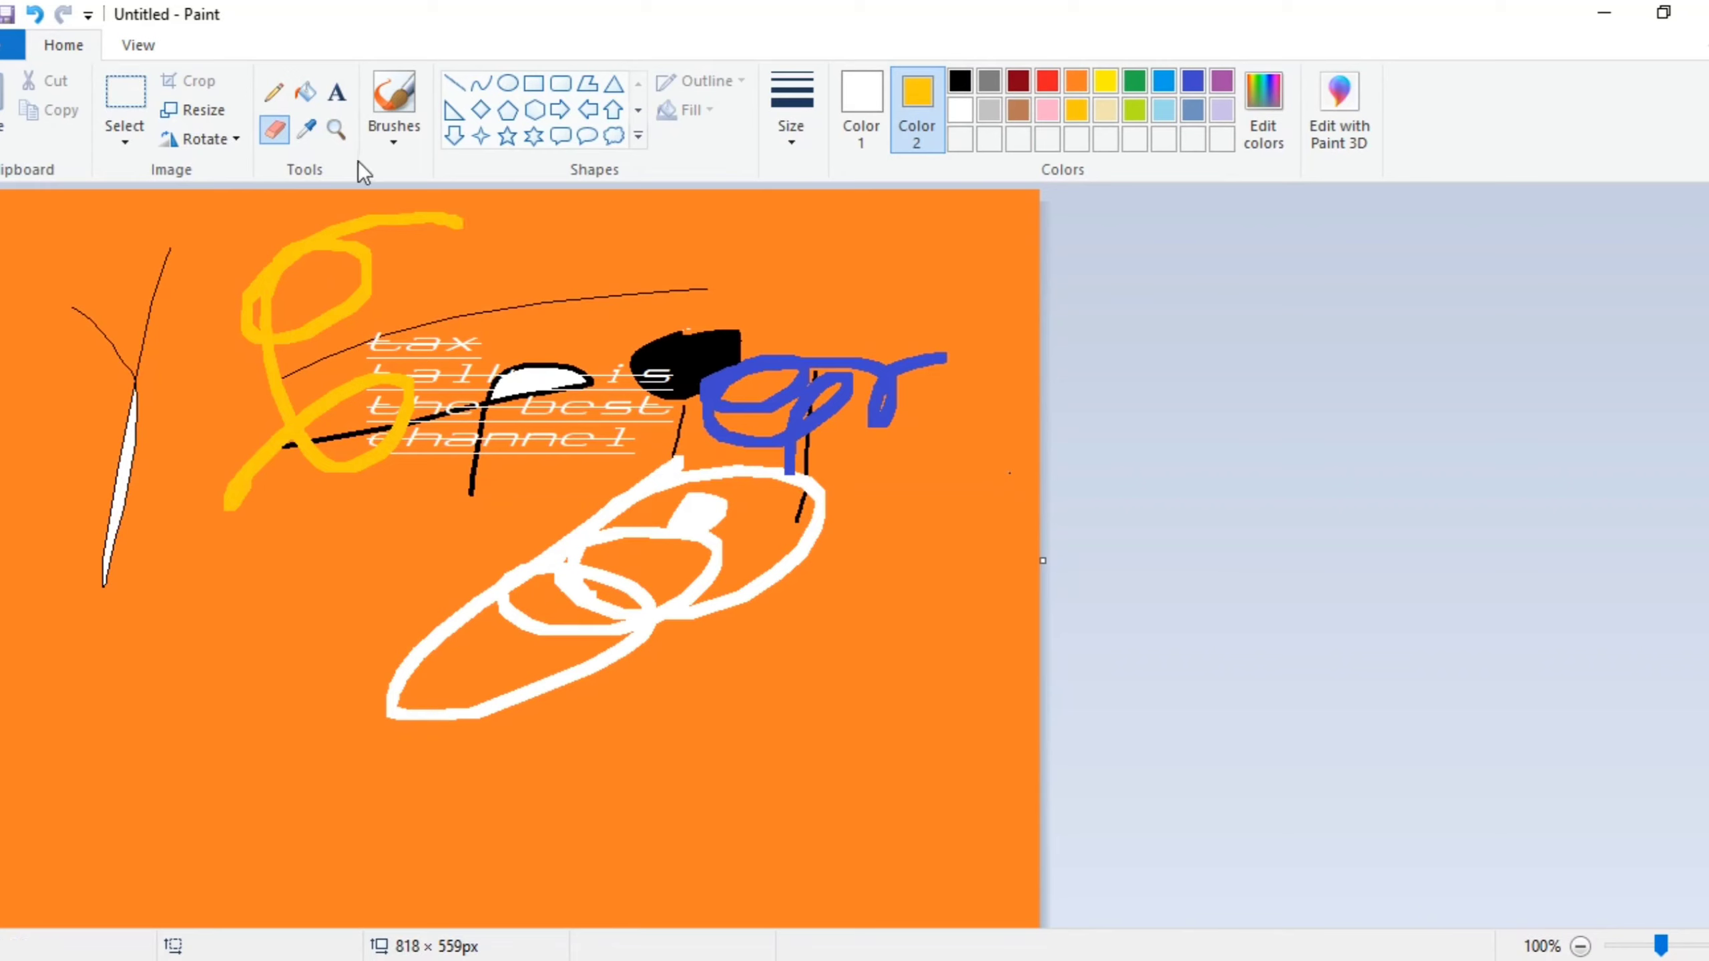
Step: Sample the indigo of the looping stroke into Color 1 with the Color picker
left_click(309, 134)
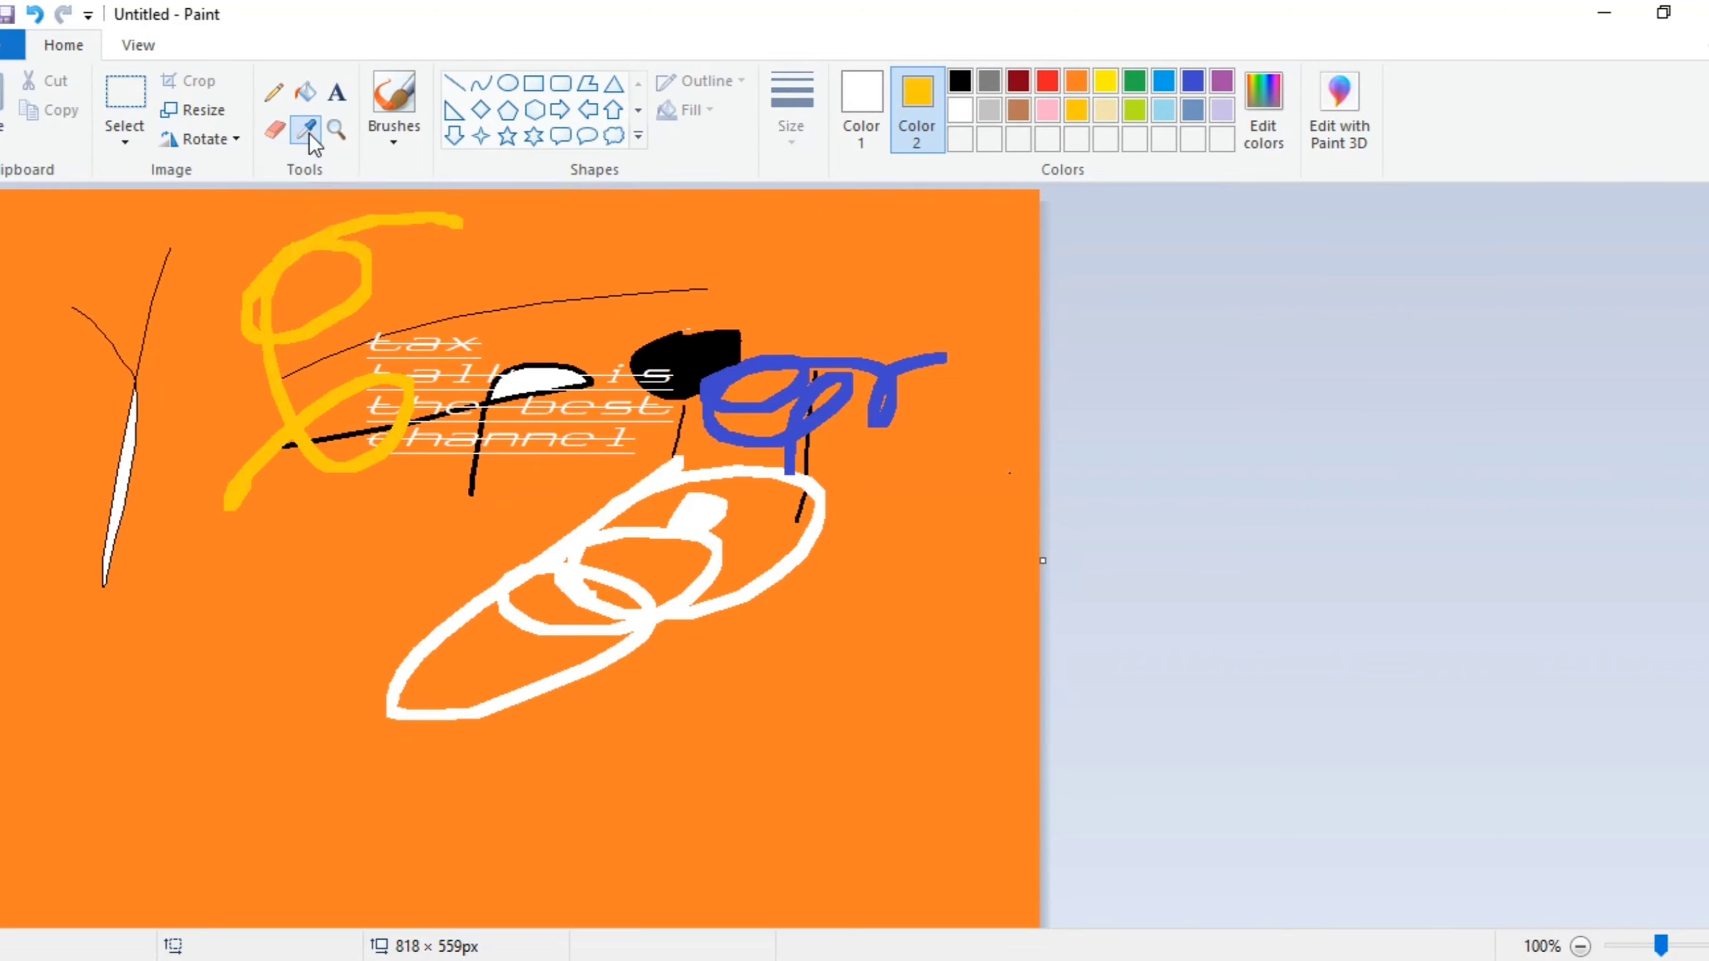
left_click(310, 134)
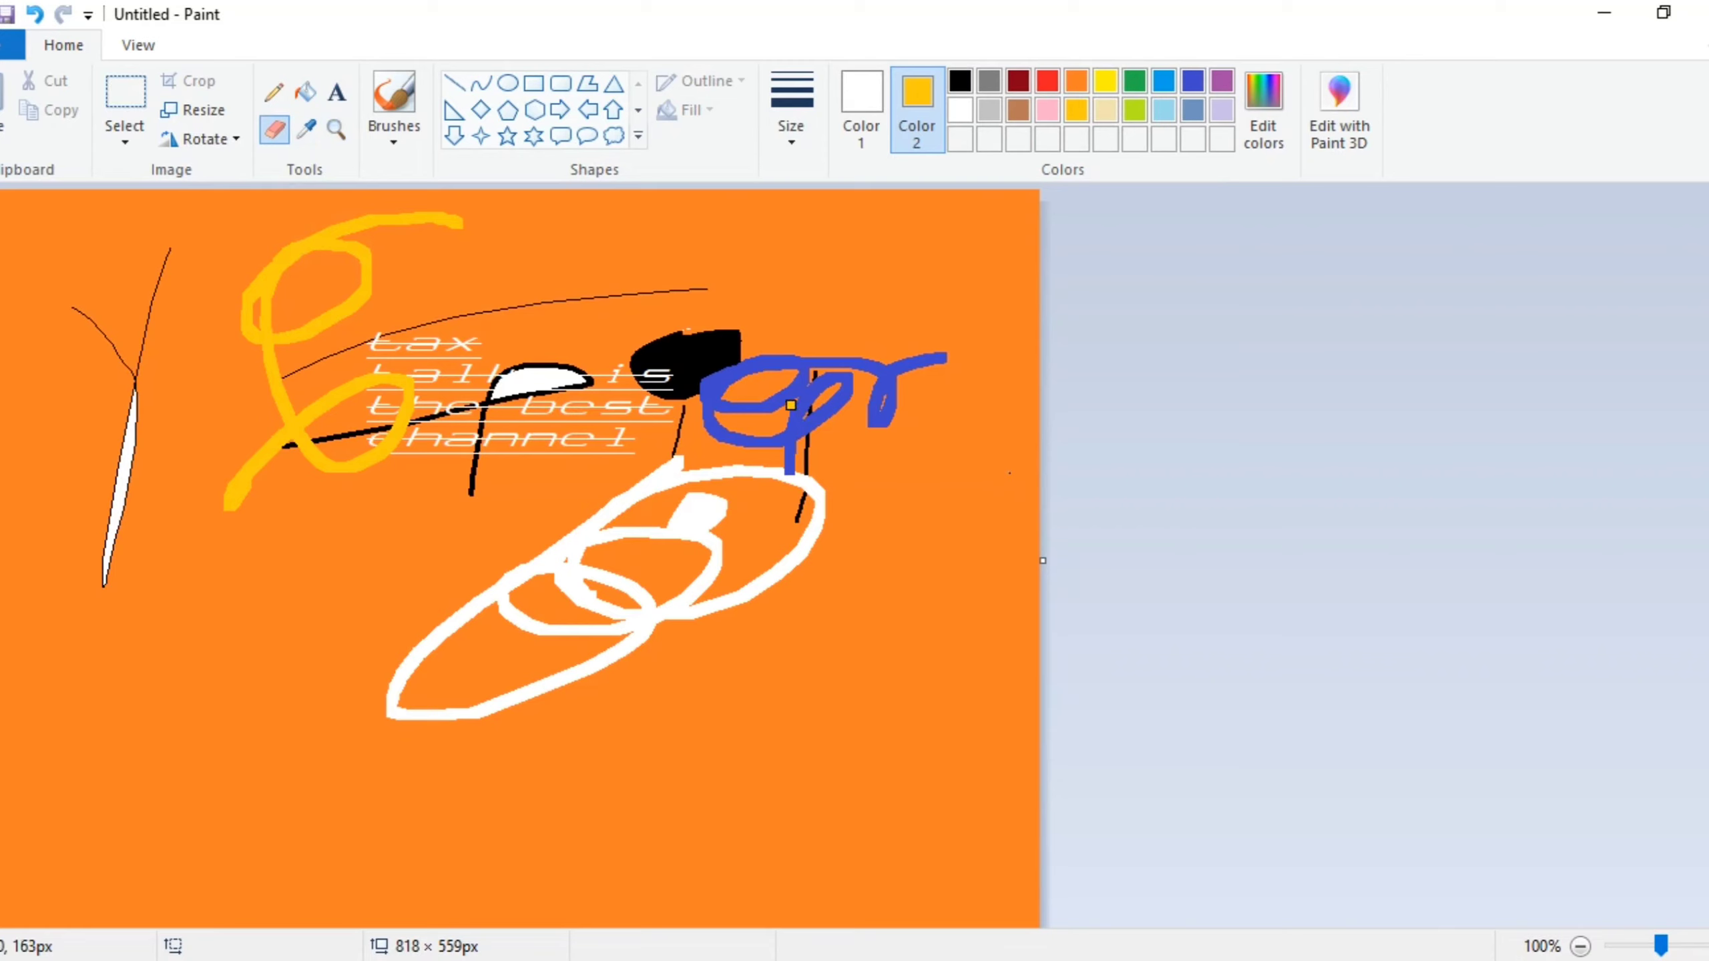
left_click(305, 139)
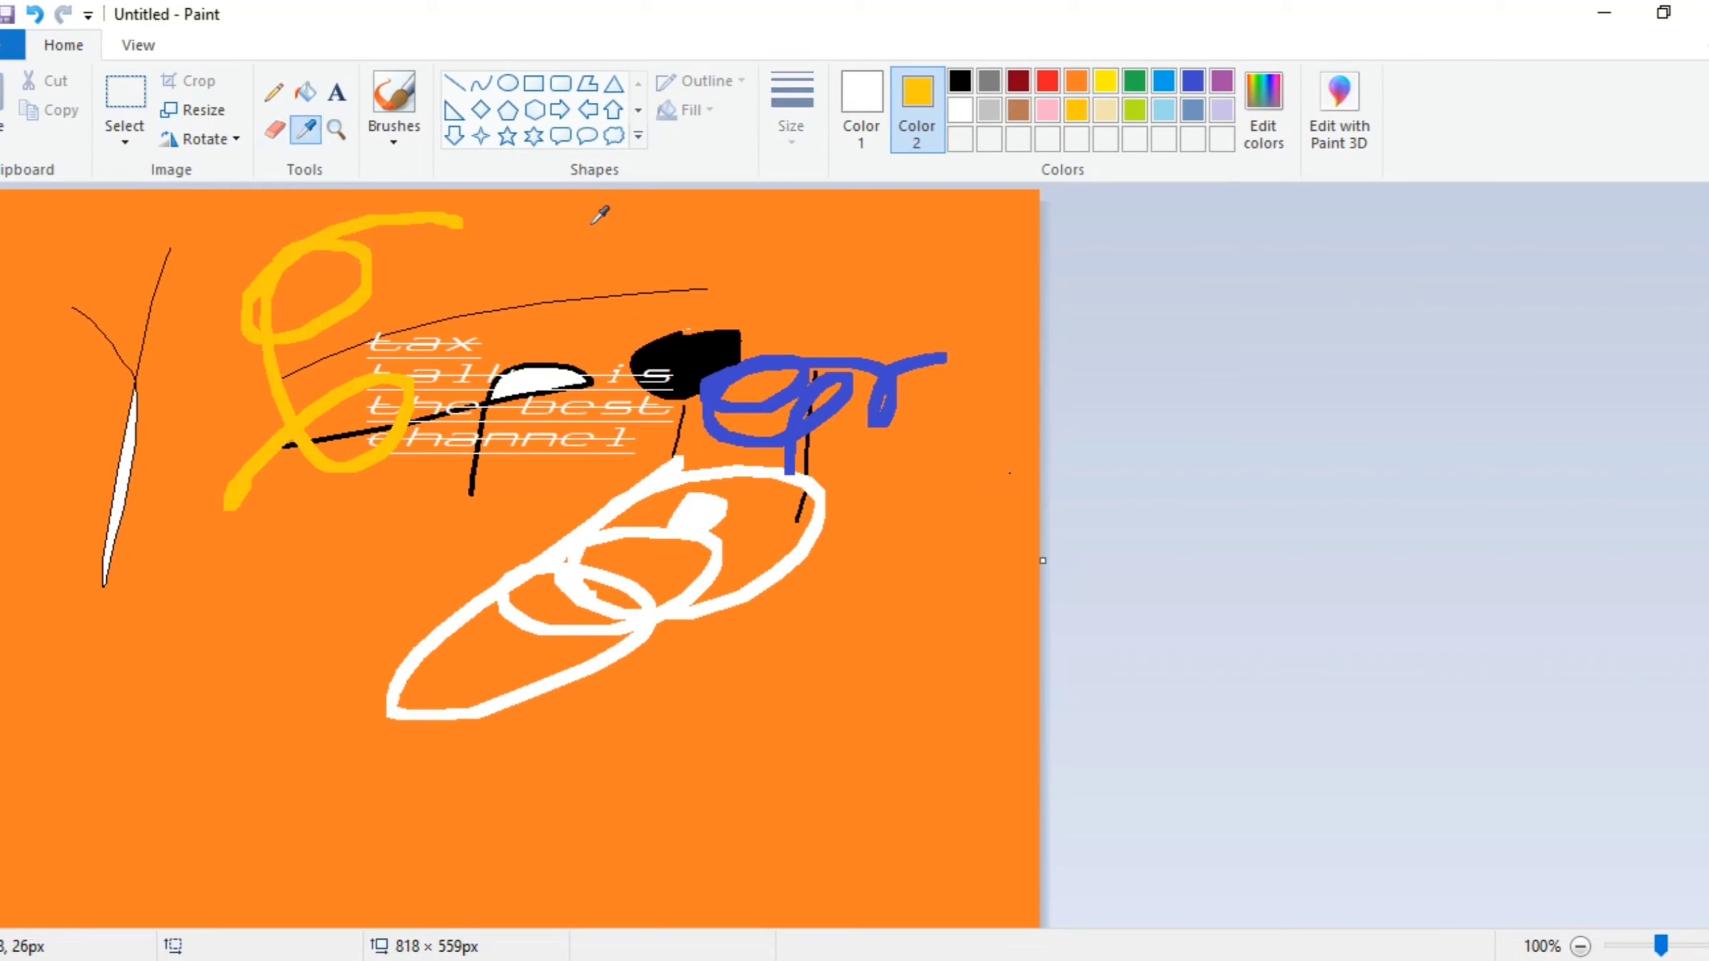
left_click(825, 360)
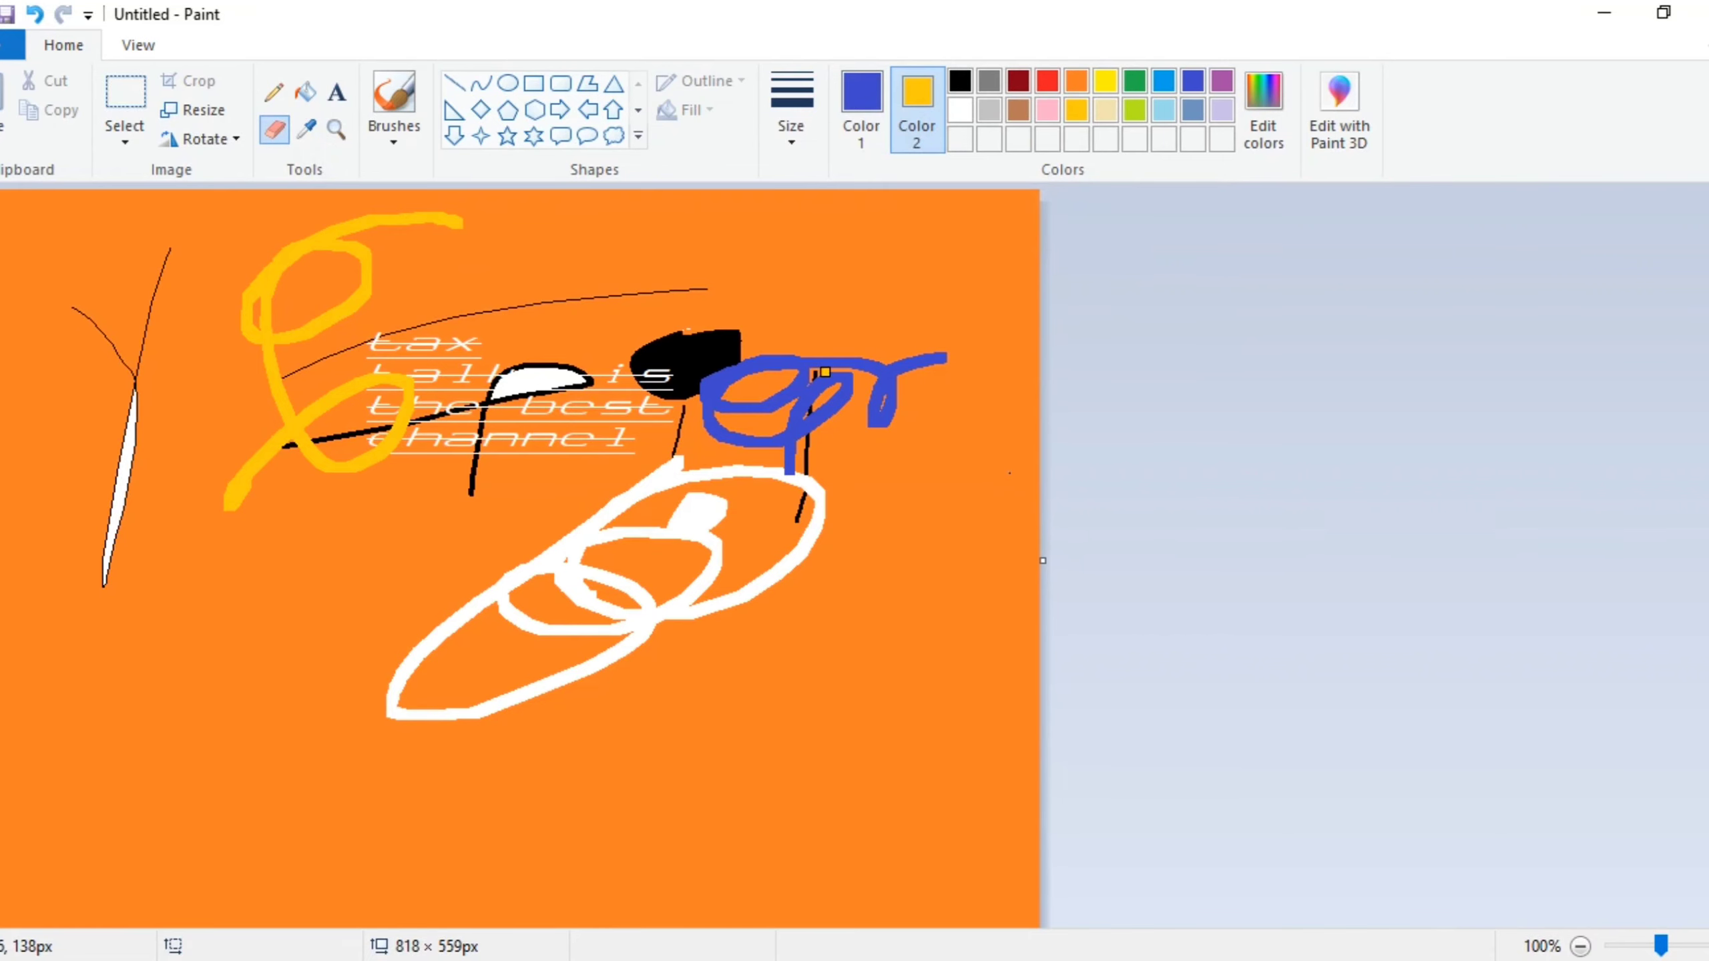
Step: Add the text "tax talks" in the sampled indigo across the canvas, below the existing white text
left_click(337, 92)
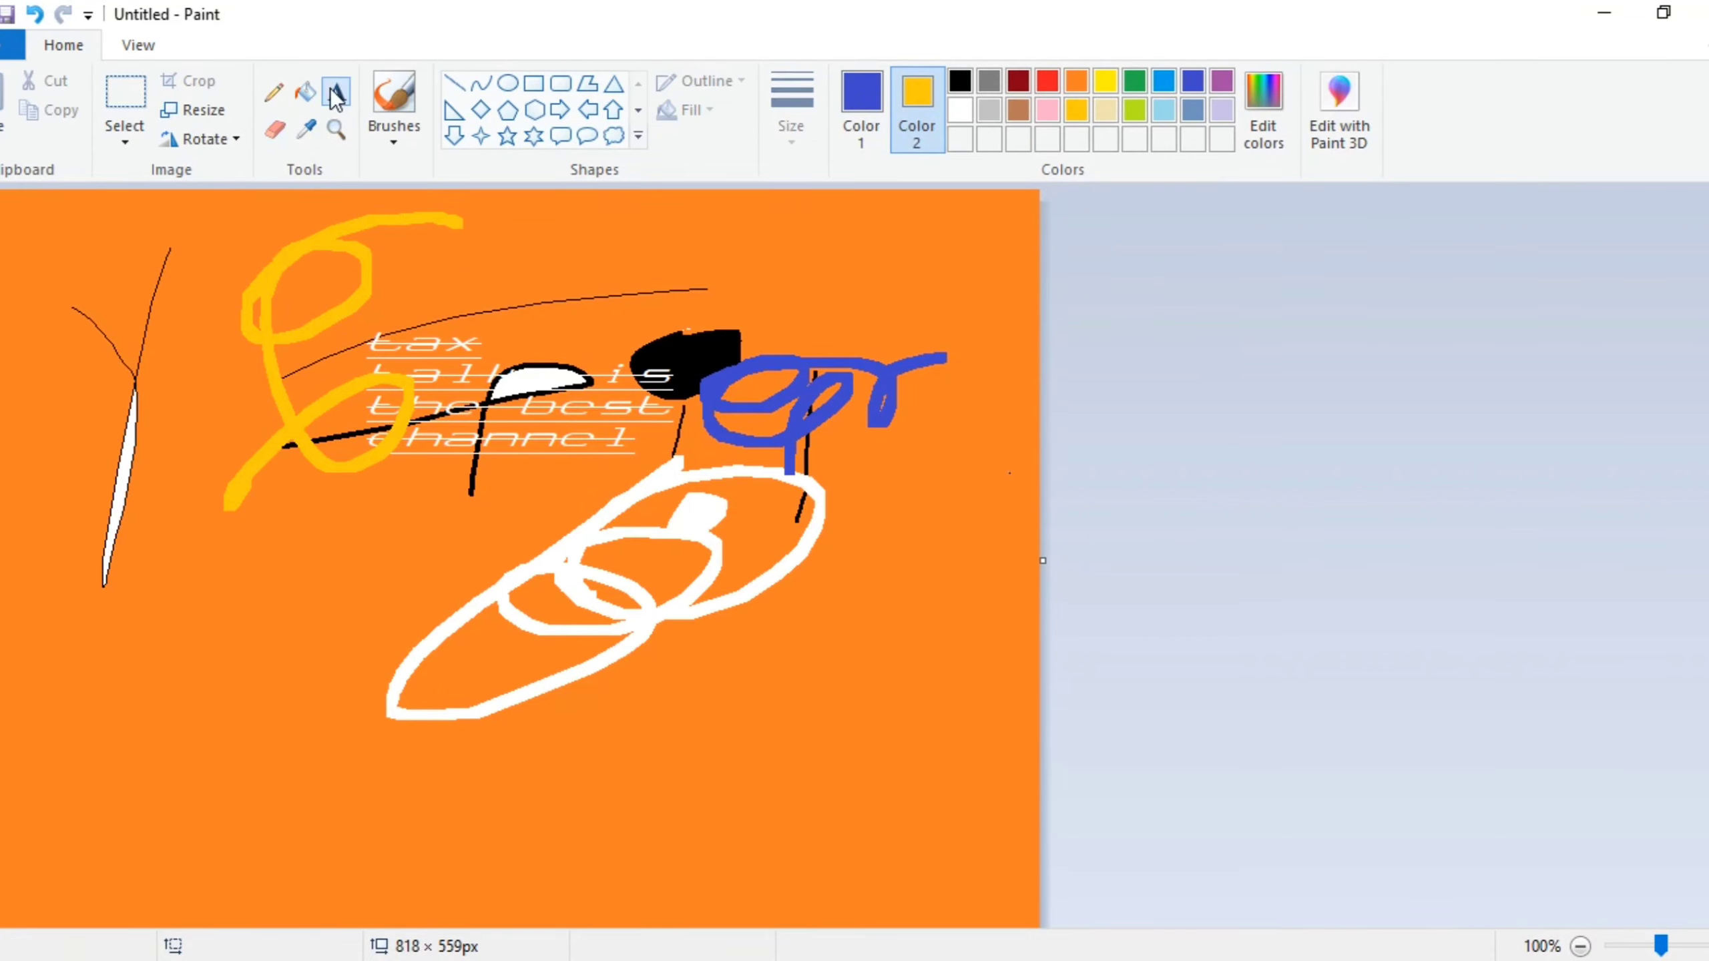
left_click(200, 554)
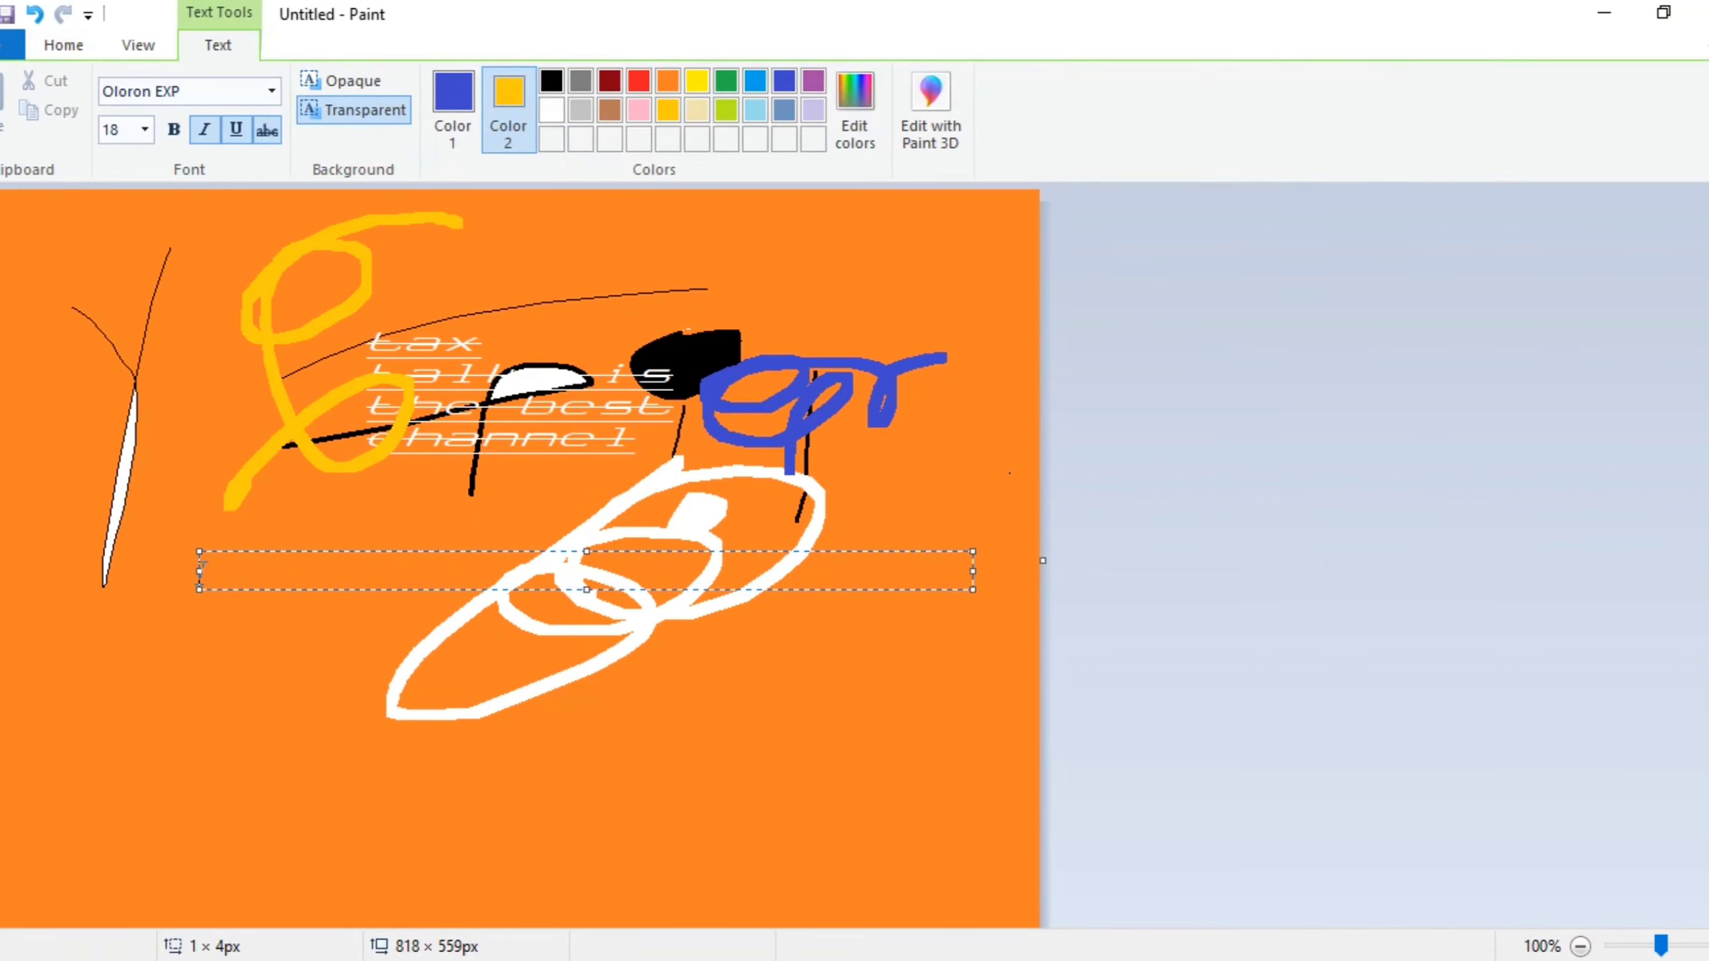
type("k")
key("BackSpace")
type("tax tak")
key("BackSpace")
type("lks")
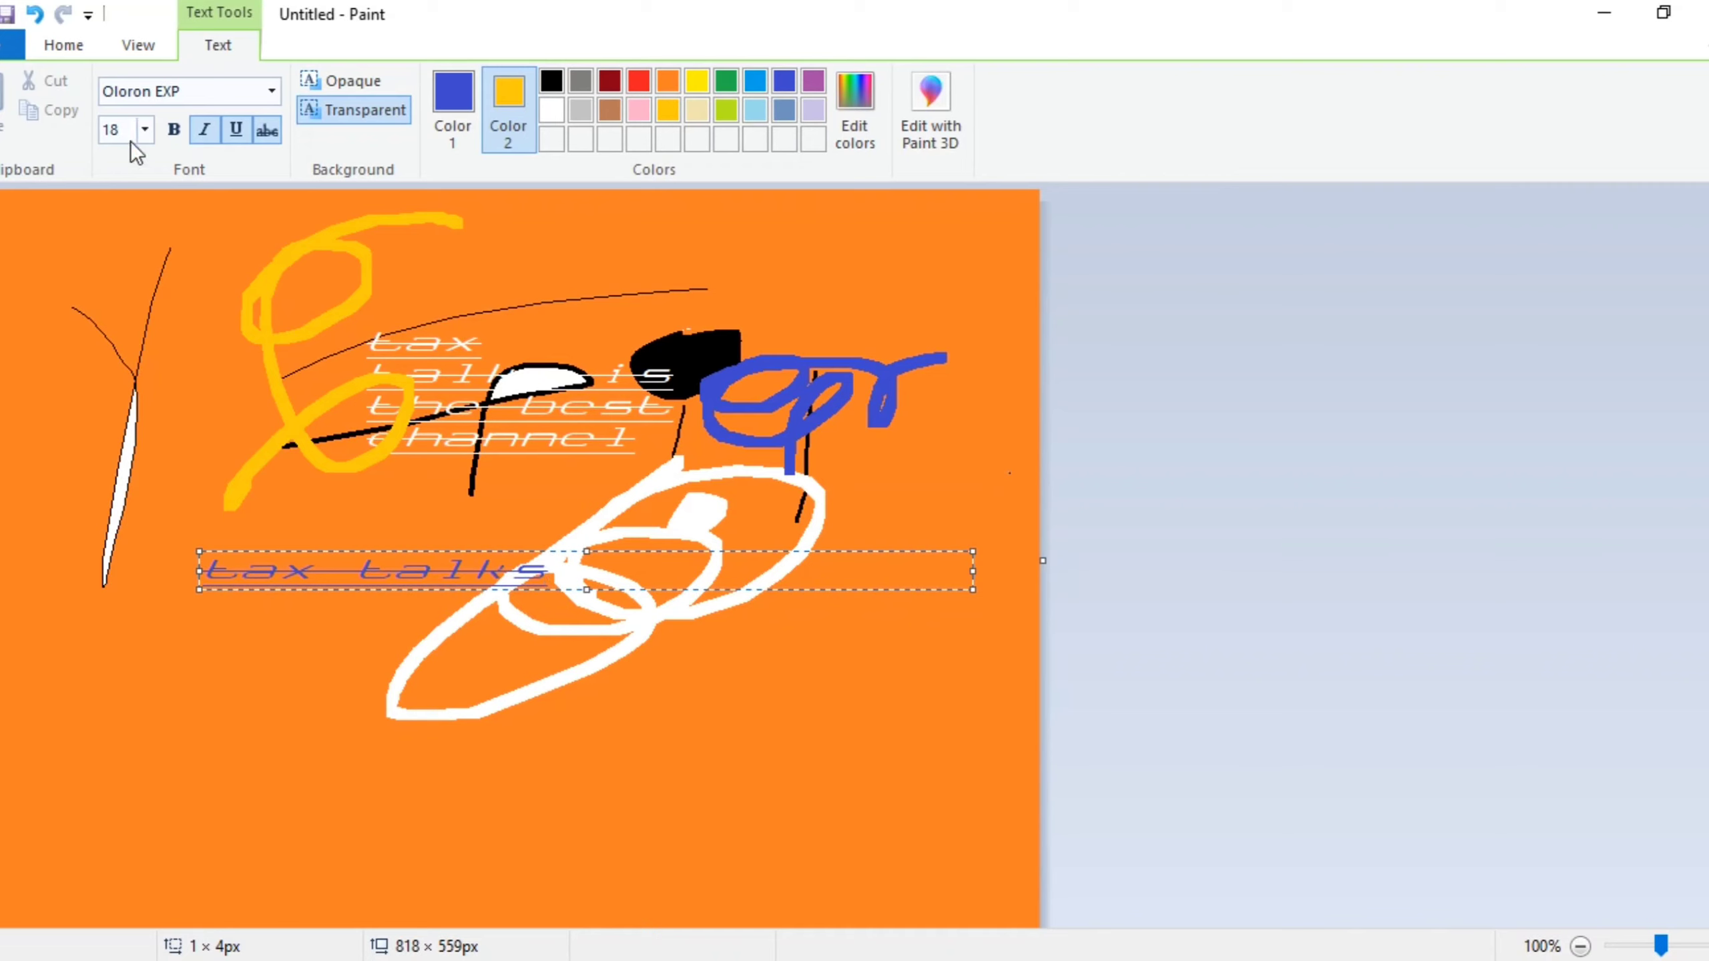
Step: Magnify the indigo stroke area to 600% with the Magnifier
left_click(62, 45)
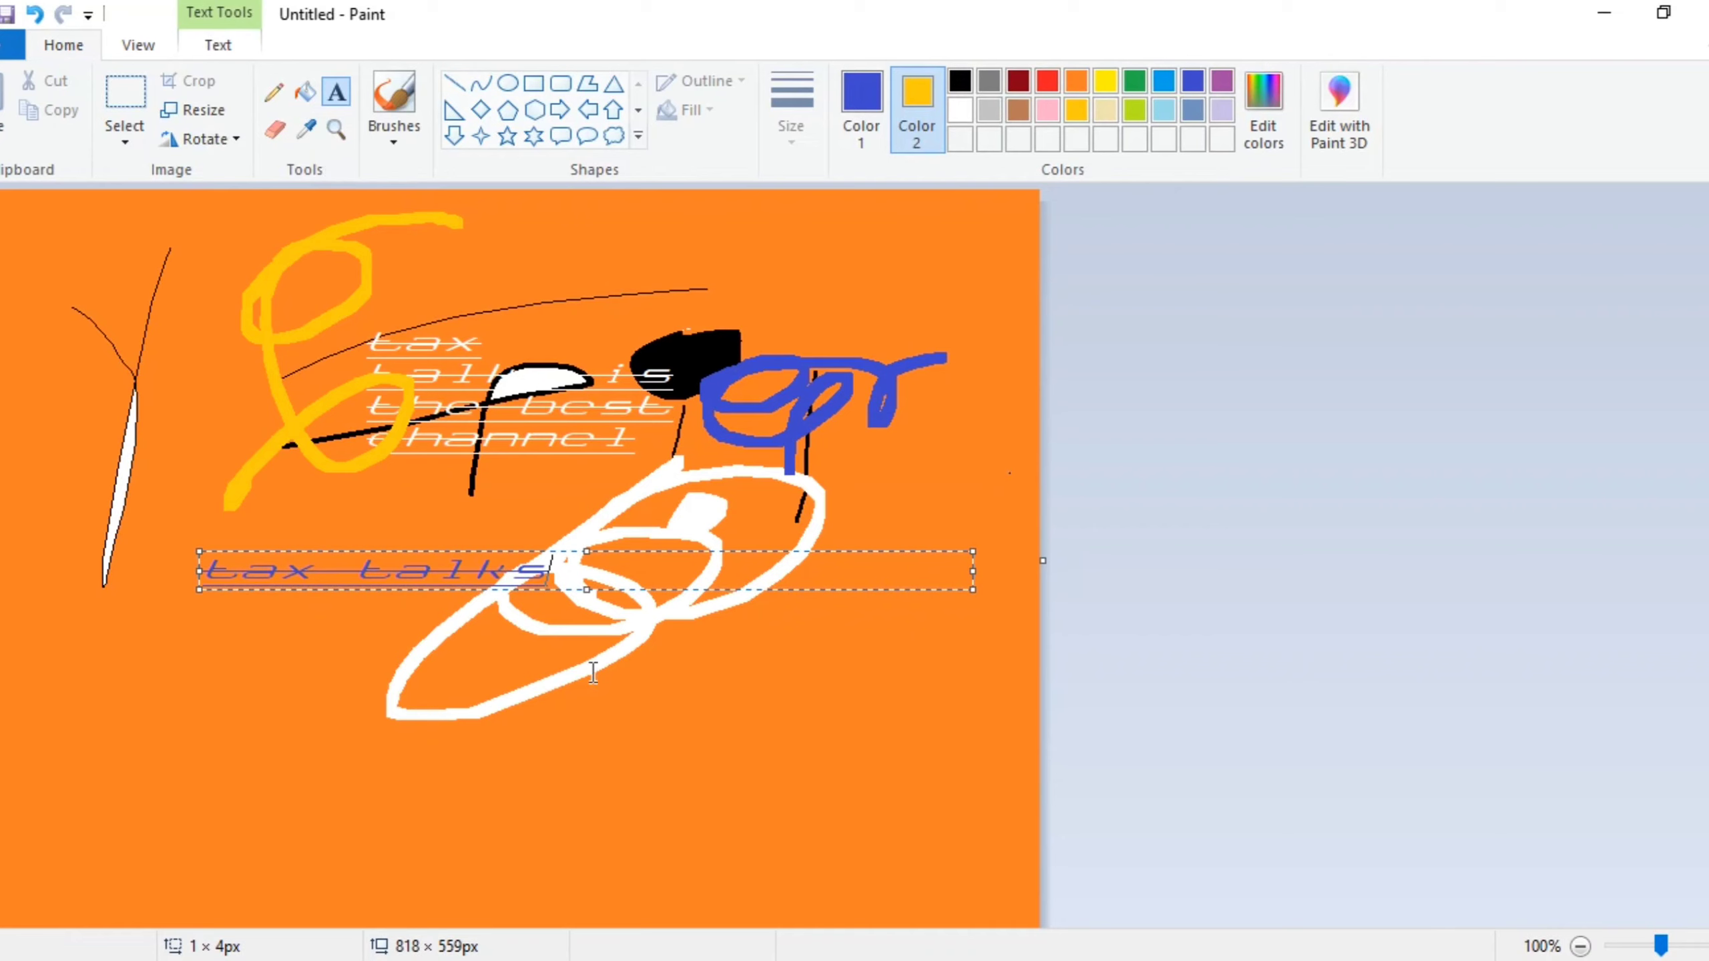
left_click(342, 133)
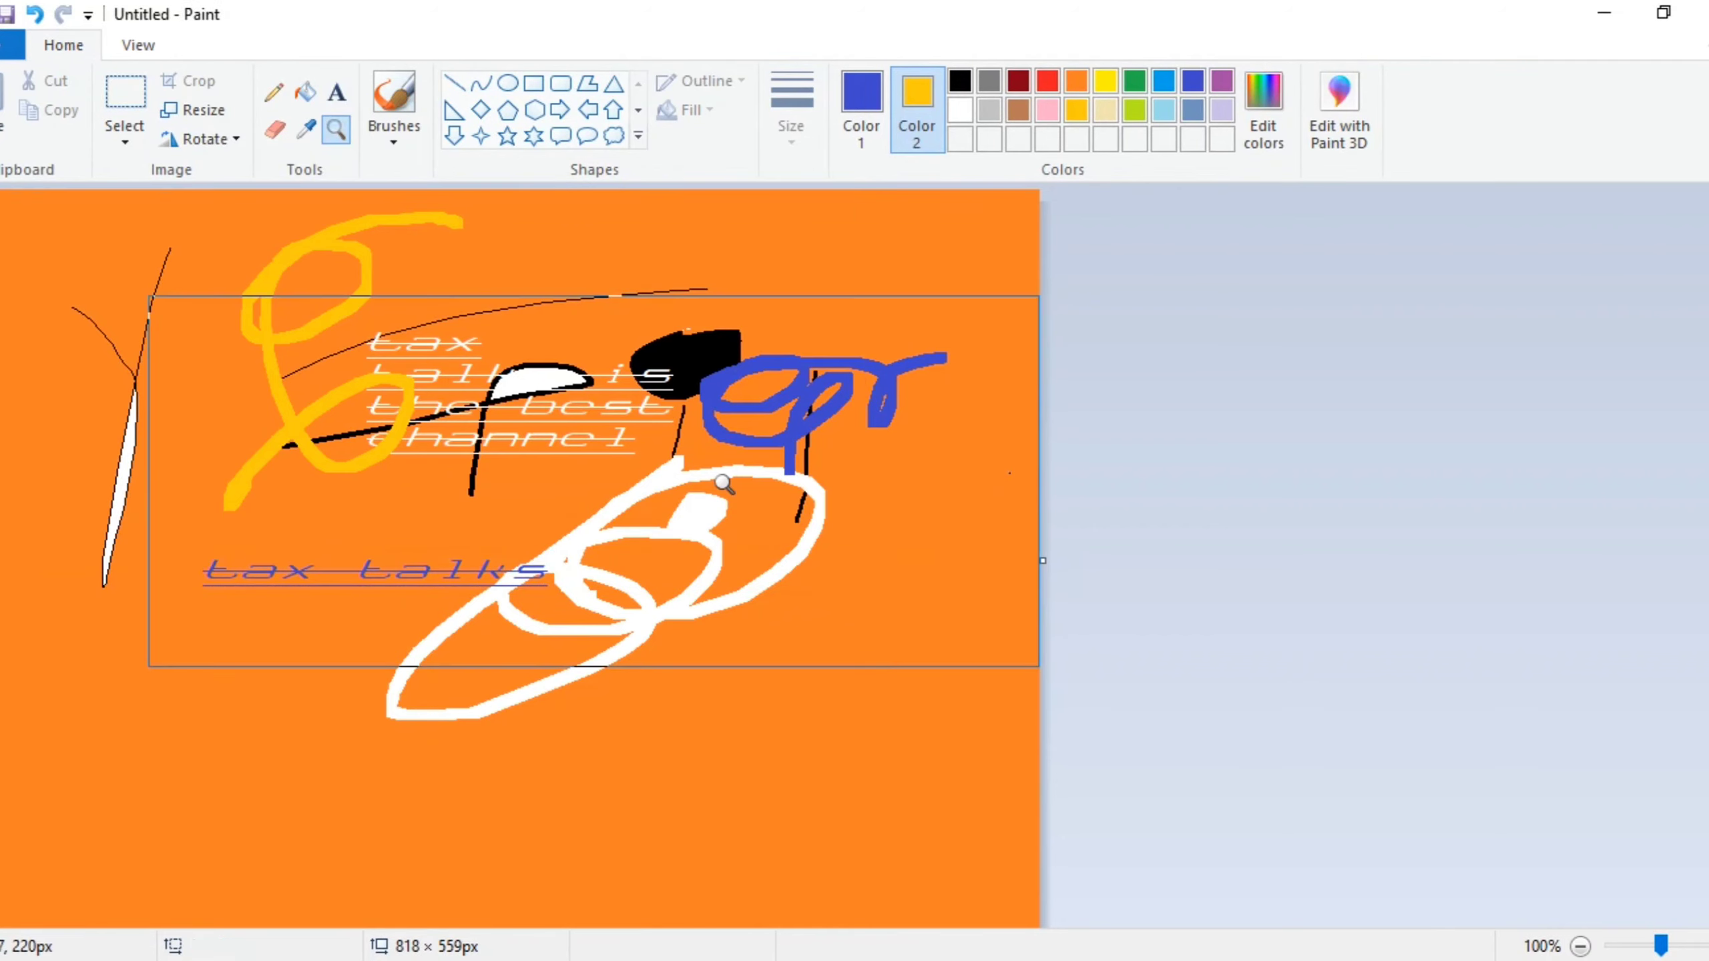
left_click(735, 446)
left_click(1077, 526)
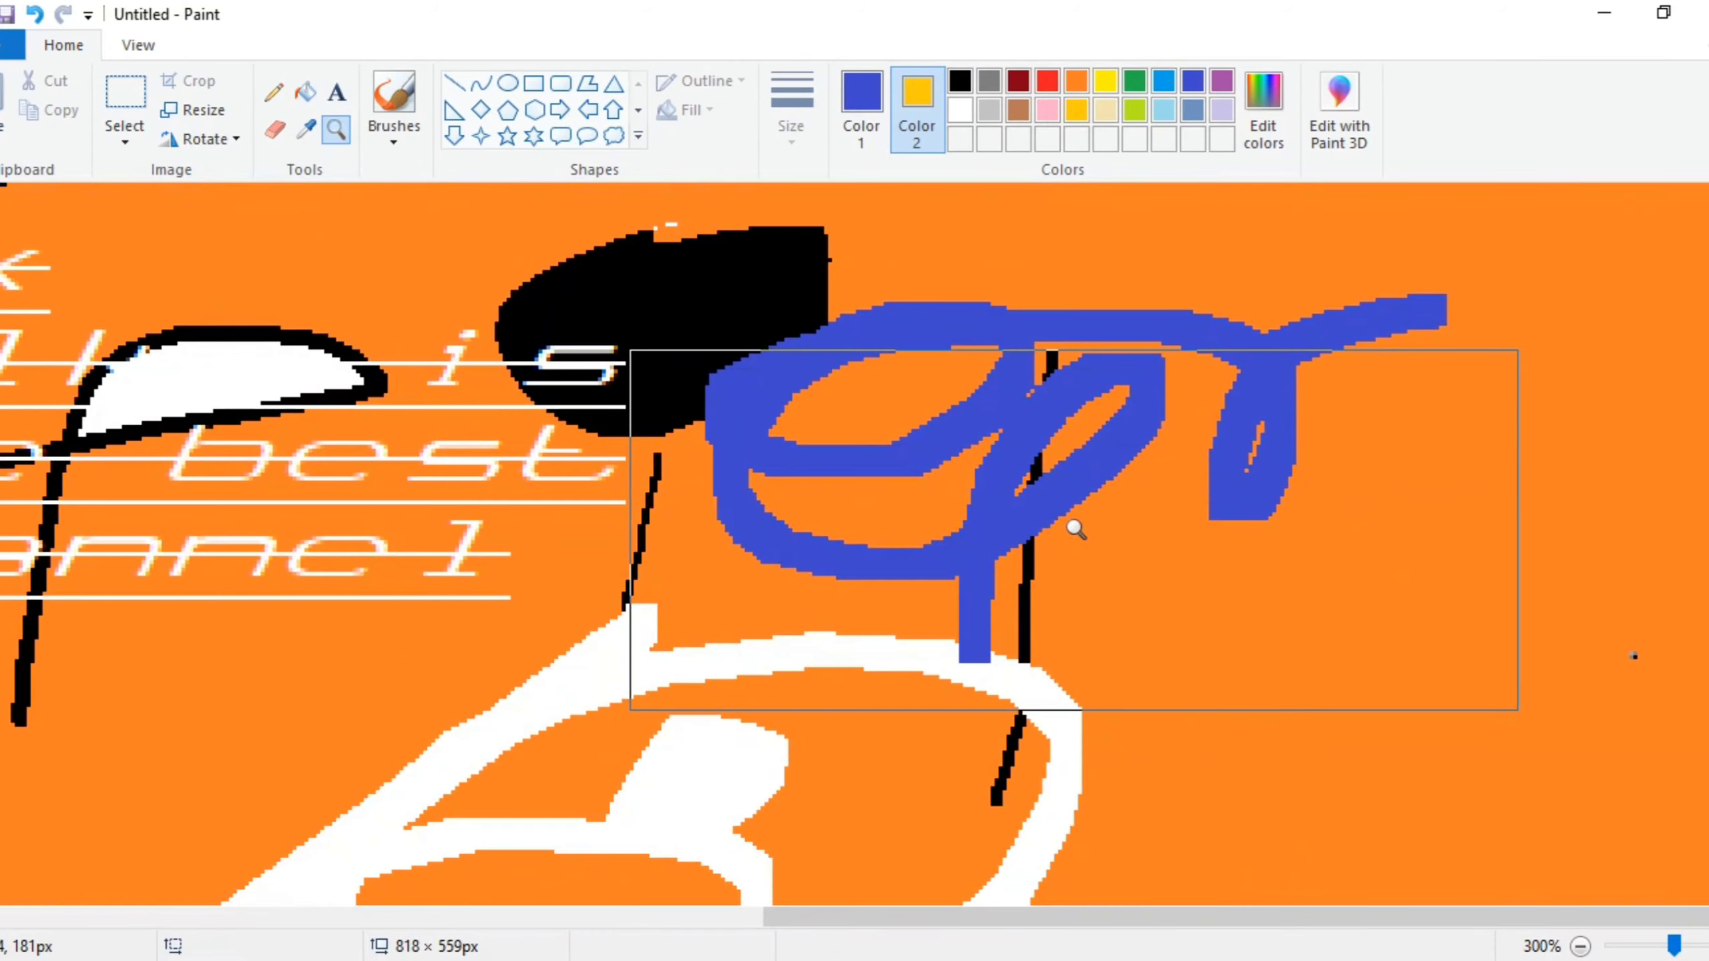
left_click(1080, 526)
left_click(782, 420)
left_click(710, 420)
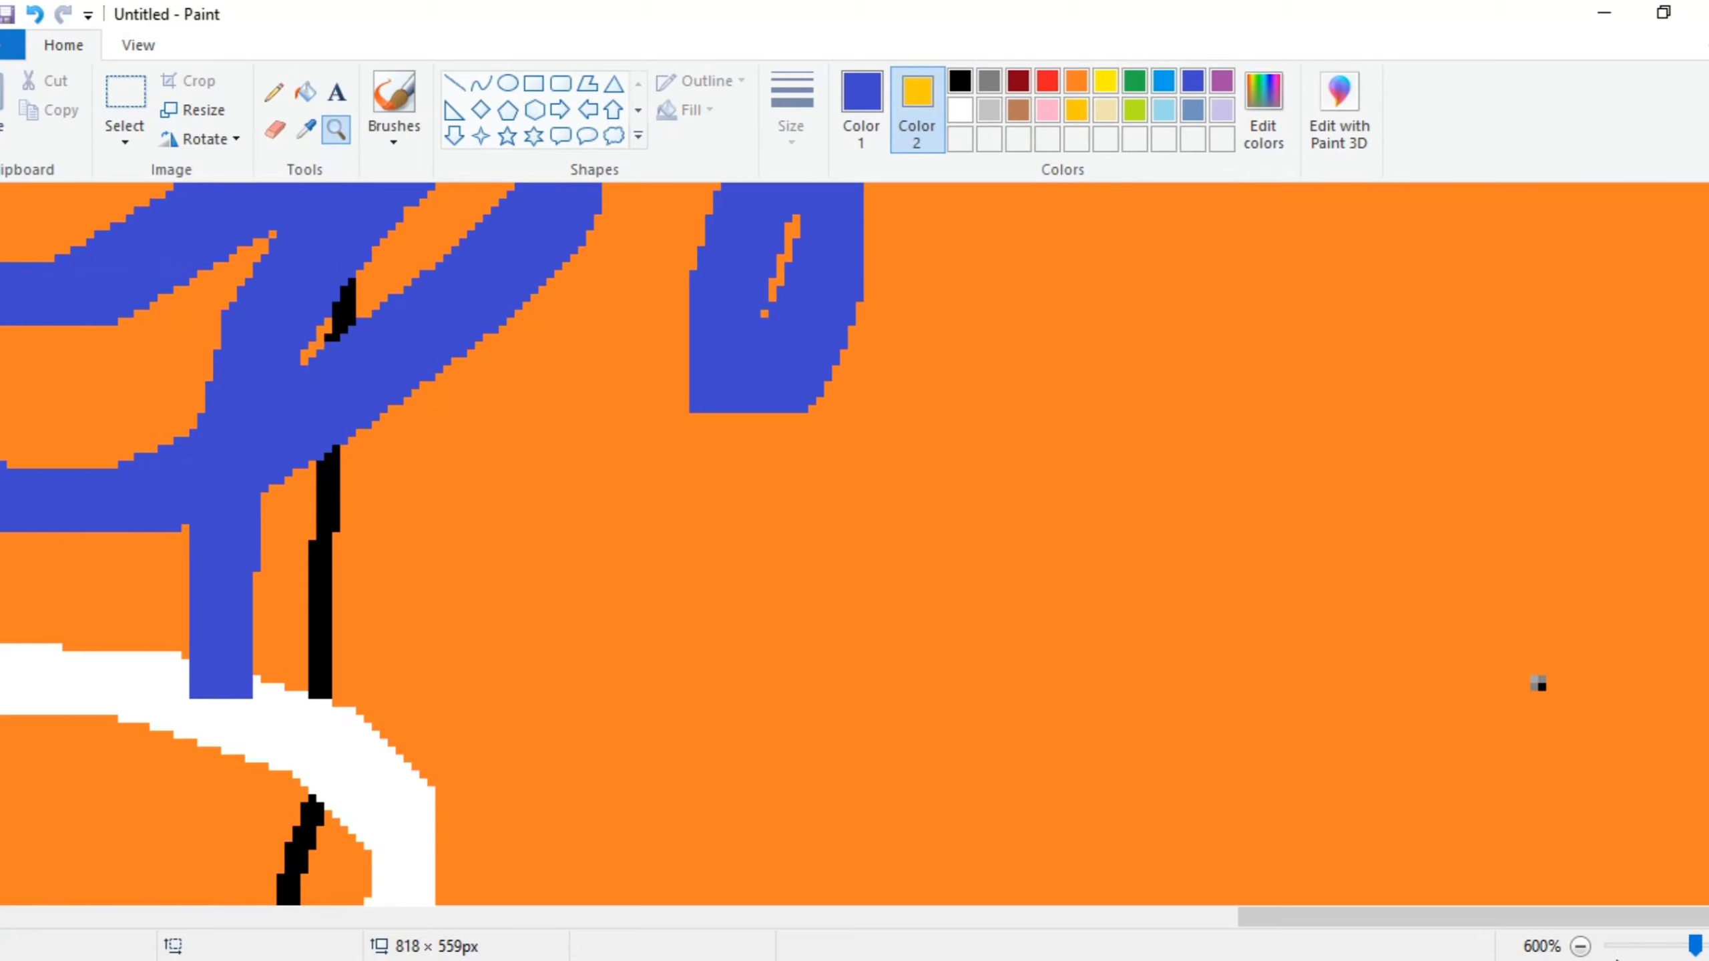
Step: Zoom the canvas out step by step to 50%
left_click(1580, 946)
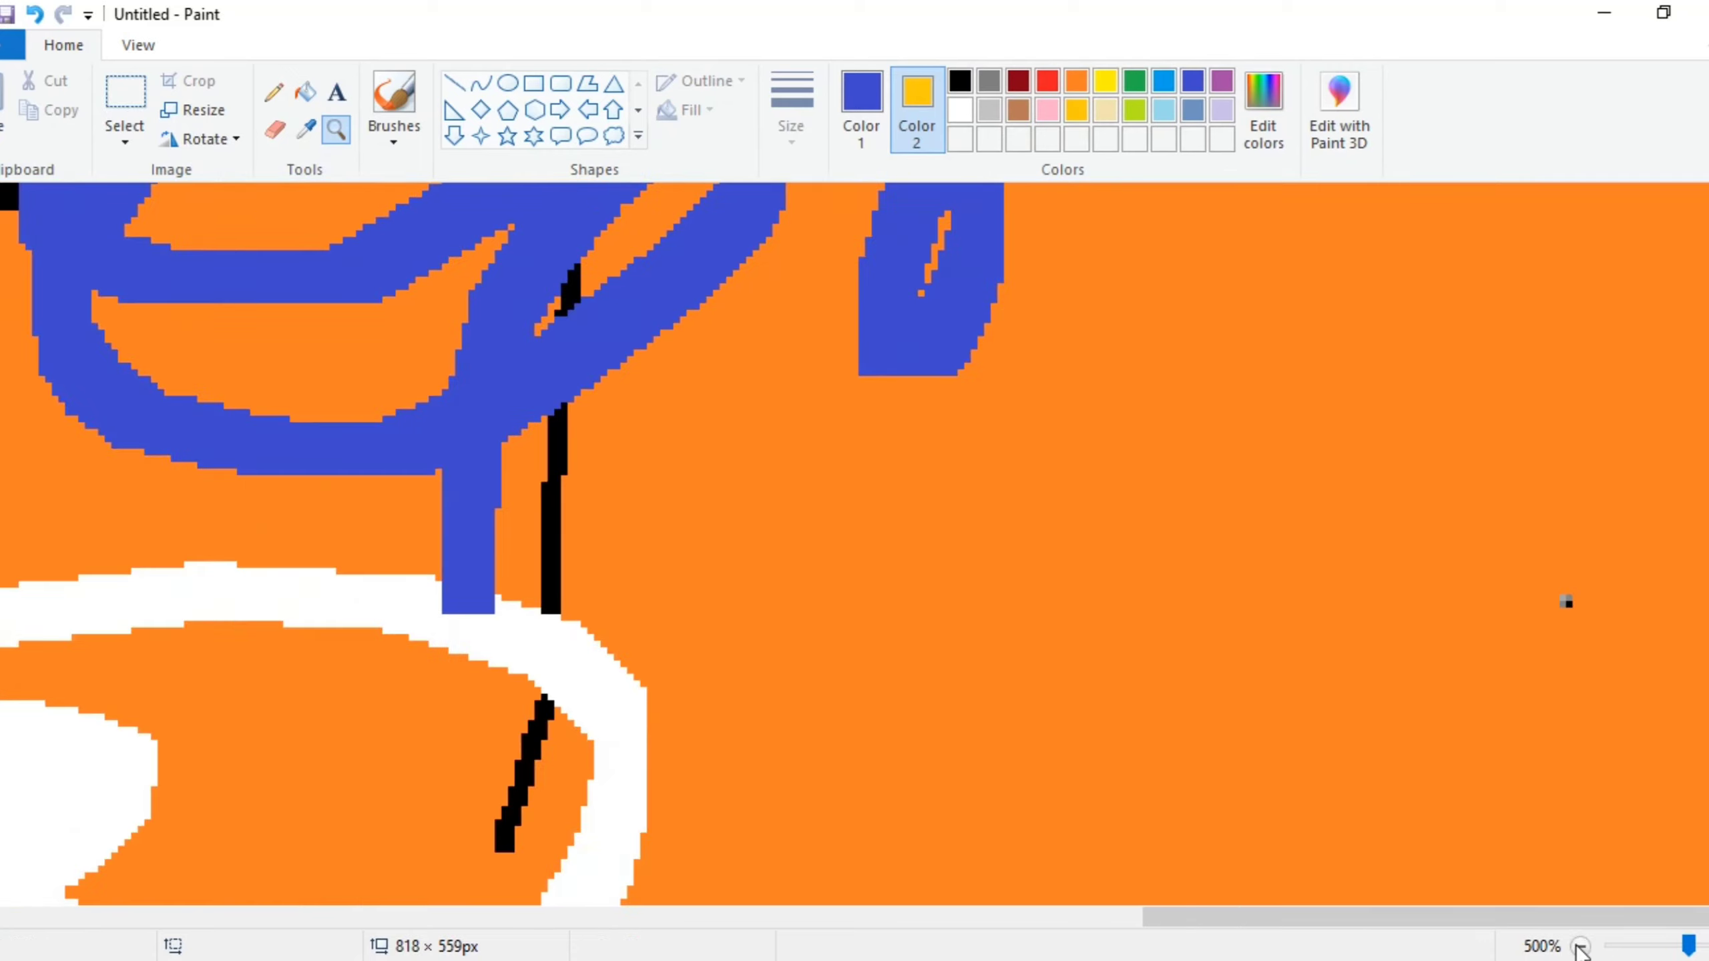
left_click(1580, 946)
left_click(1580, 946)
left_click(1581, 946)
left_click(1581, 946)
left_click(1580, 946)
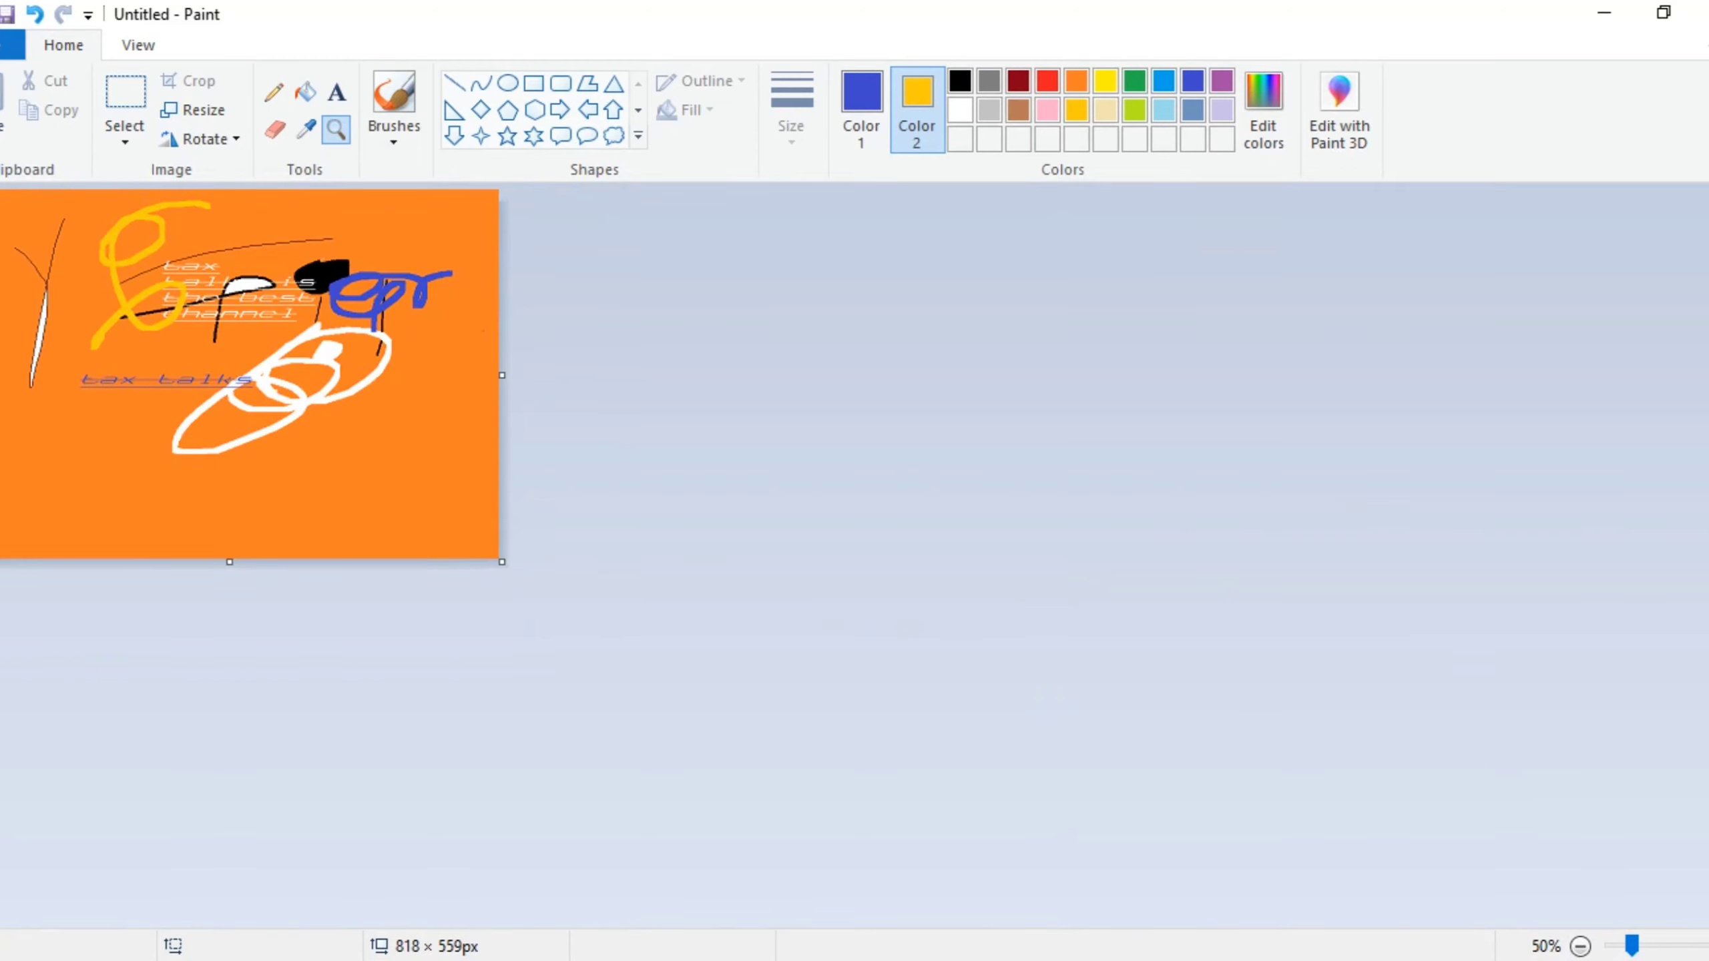
key("ctrl+Page_Up")
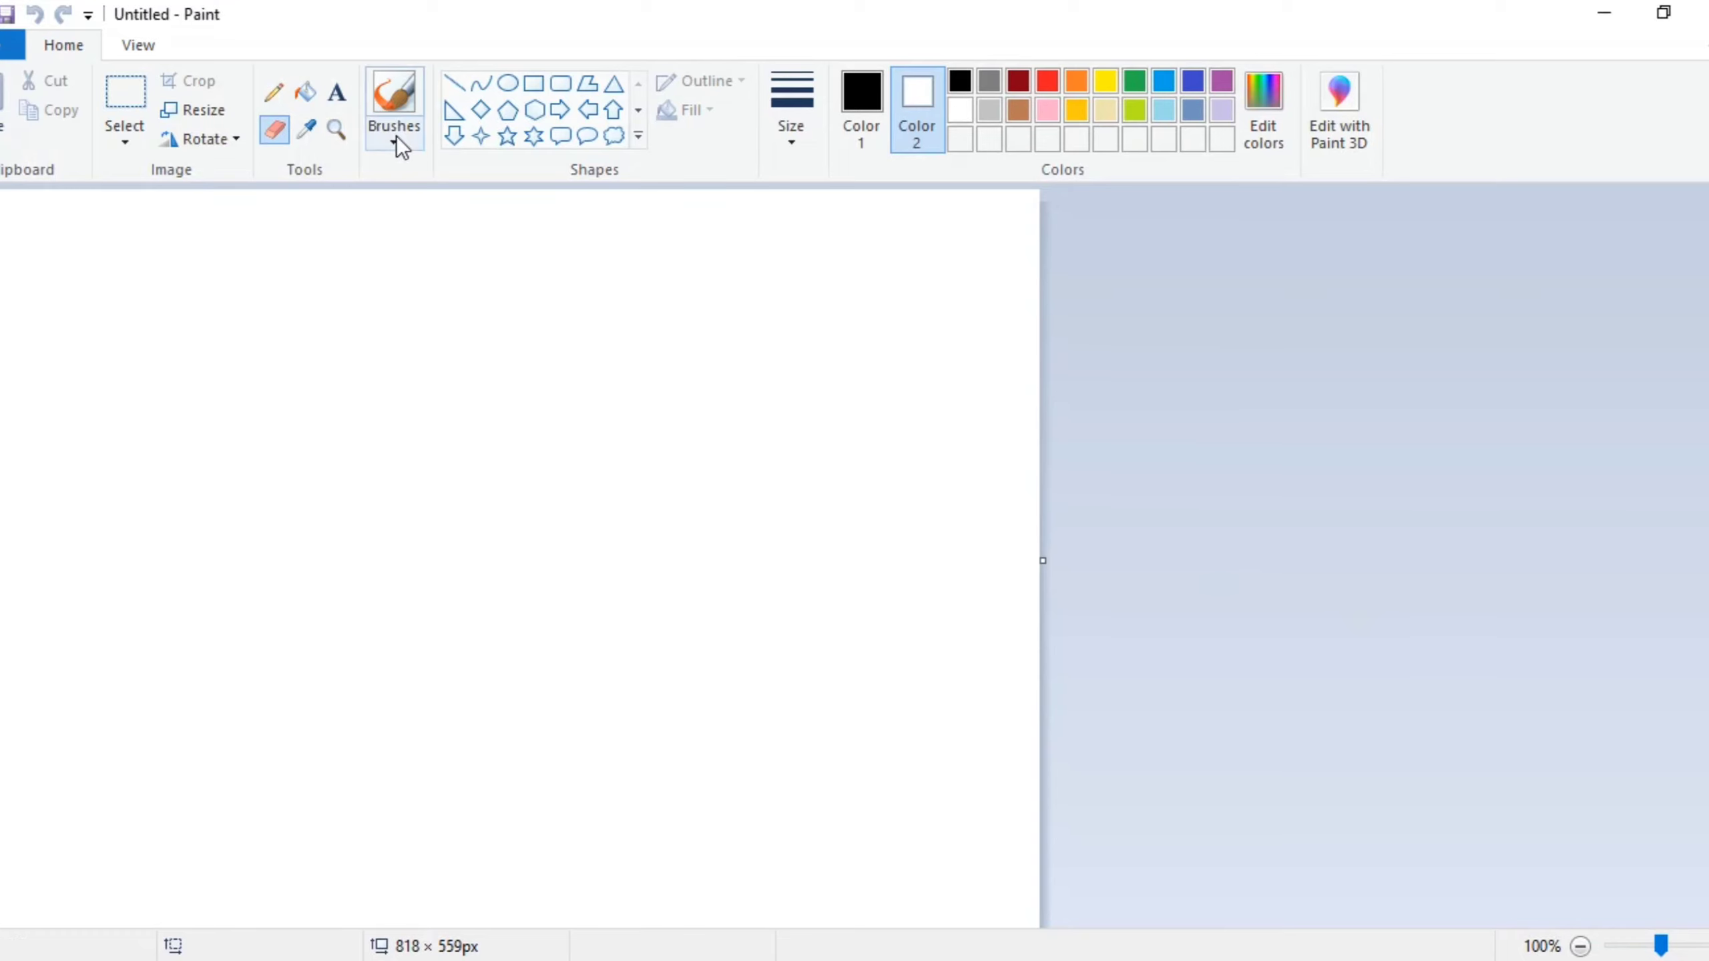
Step: Paint two black looping strokes on the blank canvas with the basic Brush and set Color 2 to green
left_click(395, 144)
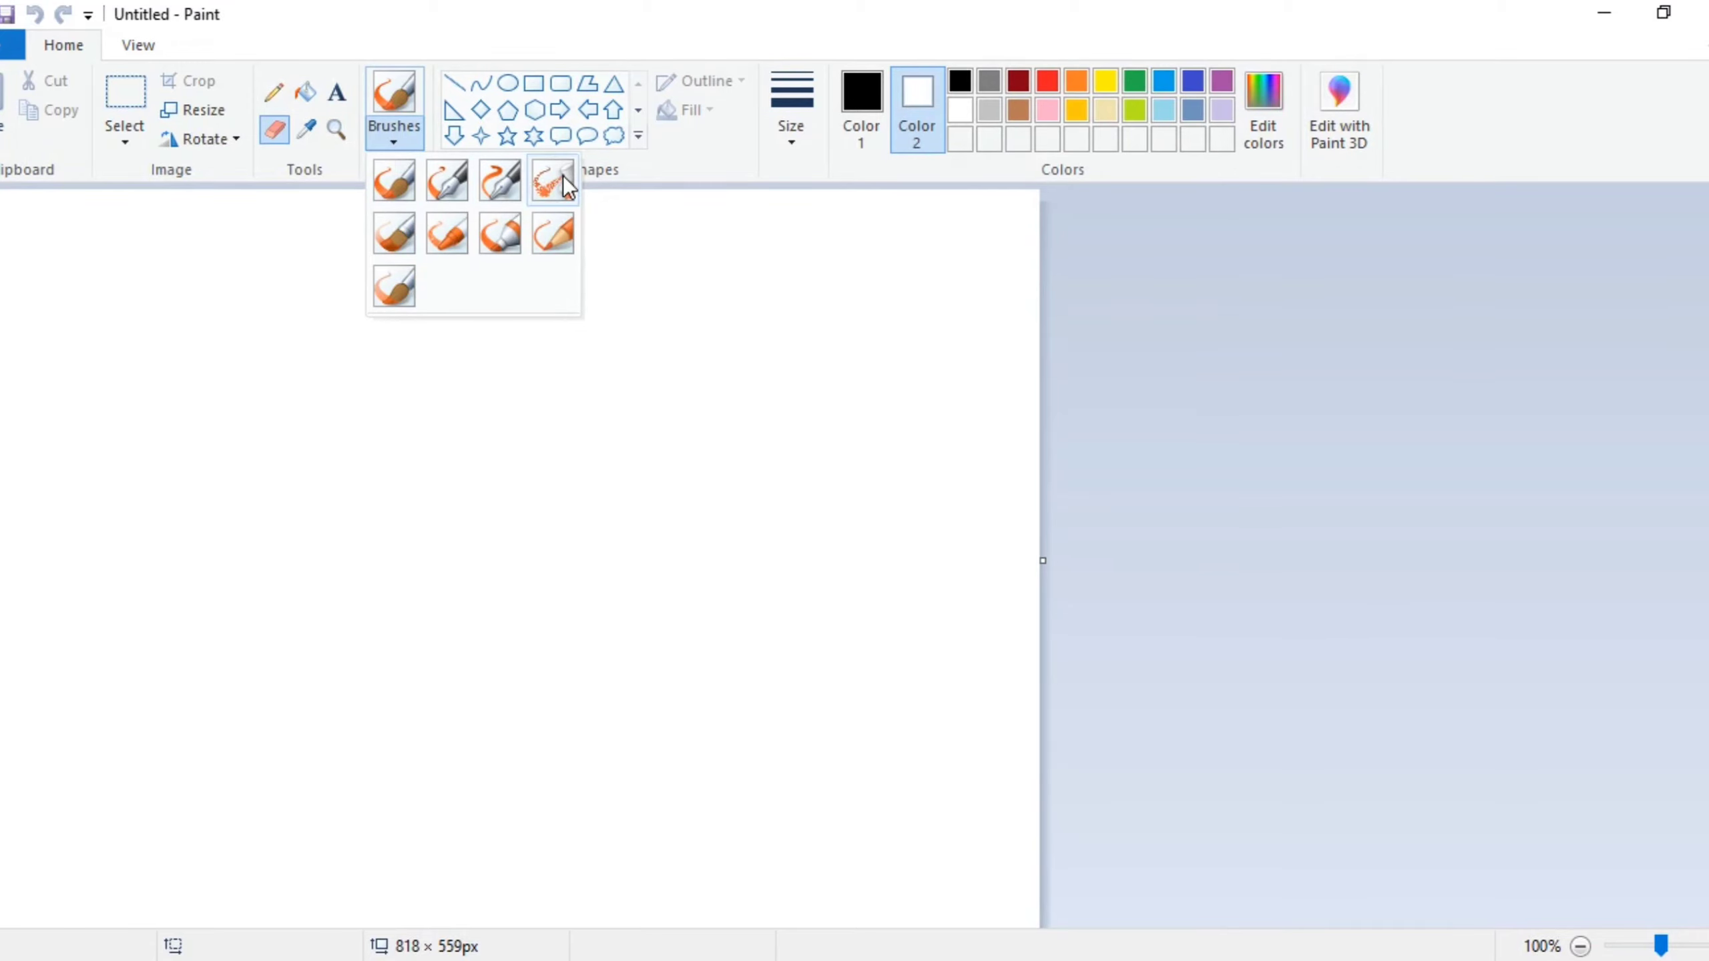
left_click(396, 181)
mouse_move(193, 328)
left_mouse_down()
mouse_move(310, 395)
mouse_move(267, 311)
mouse_move(239, 393)
left_mouse_up()
left_click(1134, 92)
mouse_move(666, 204)
left_mouse_down()
mouse_move(545, 332)
mouse_move(589, 291)
mouse_move(493, 344)
mouse_move(535, 327)
mouse_move(501, 380)
left_mouse_up()
Step: Set Color 1 to yellow and scribble overlapping loops below and between the black strokes
left_click(865, 102)
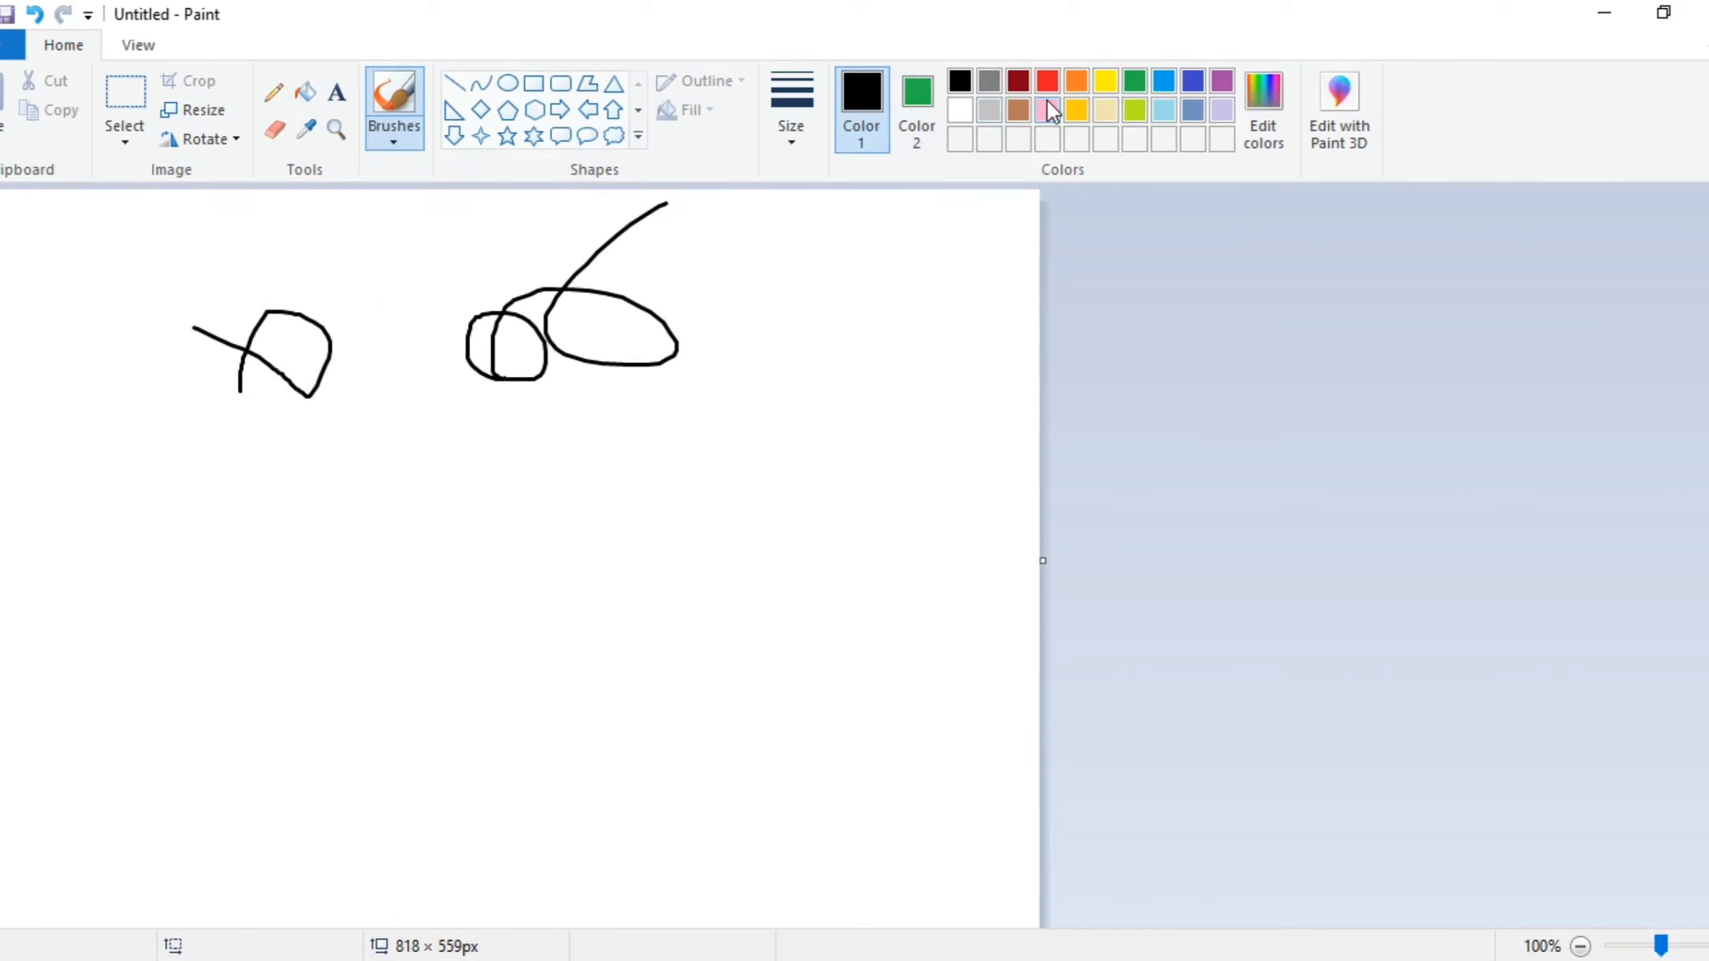
left_click(1116, 82)
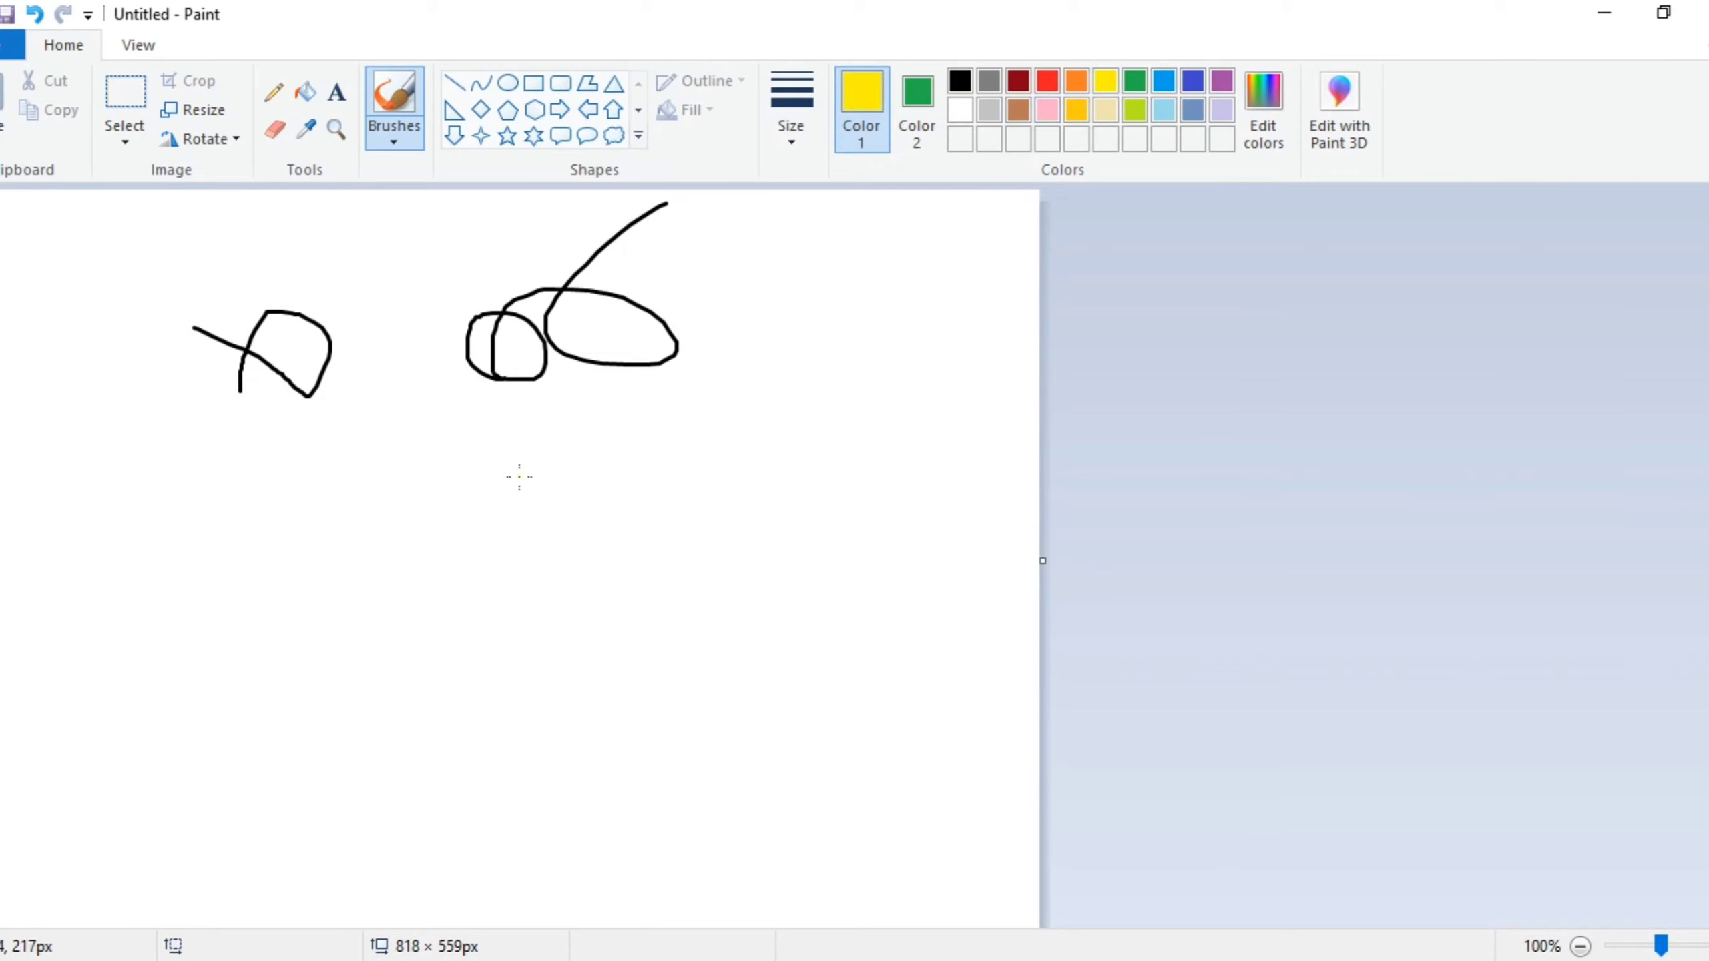
mouse_move(519, 476)
left_mouse_down()
mouse_move(406, 437)
mouse_move(501, 452)
mouse_move(359, 395)
mouse_move(467, 390)
mouse_move(329, 469)
mouse_move(366, 381)
mouse_move(493, 424)
mouse_move(412, 451)
left_mouse_up()
Step: Paint yellow looping strokes with Calligraphy brush 1 beside the scribble, adding a second set with a thicker brush size
left_click(403, 150)
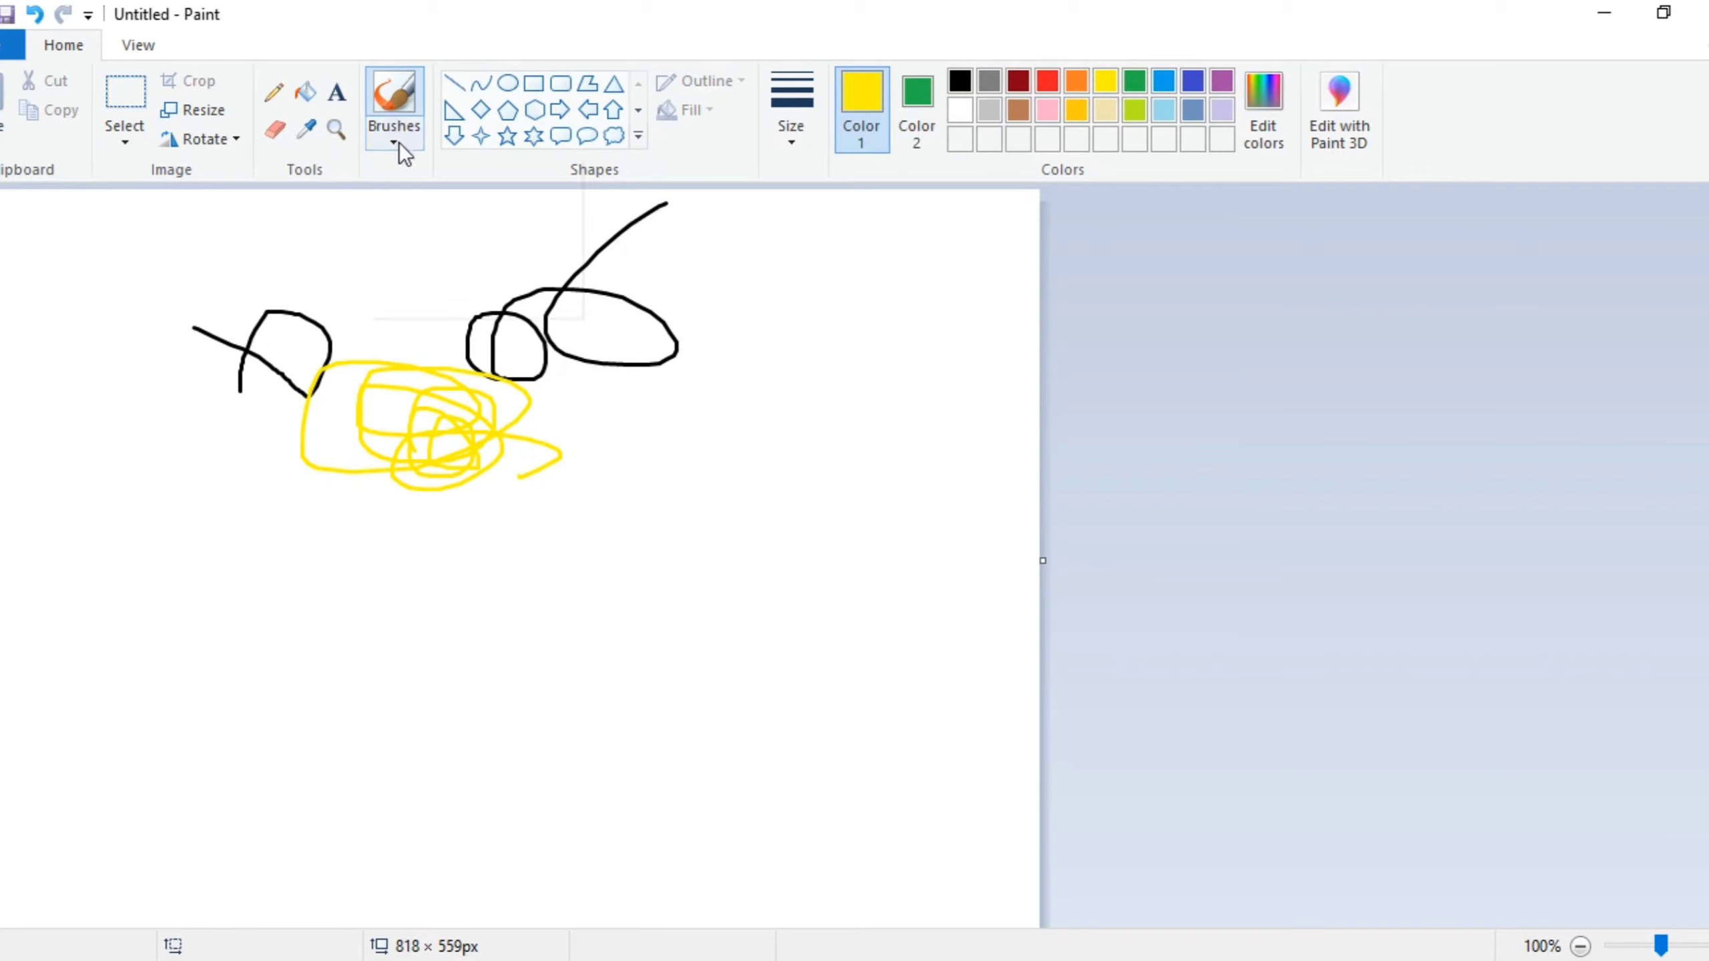
left_click(446, 180)
mouse_move(762, 333)
left_mouse_down()
mouse_move(749, 530)
mouse_move(820, 445)
mouse_move(624, 476)
mouse_move(906, 380)
mouse_move(726, 536)
mouse_move(822, 477)
mouse_move(687, 563)
left_mouse_up()
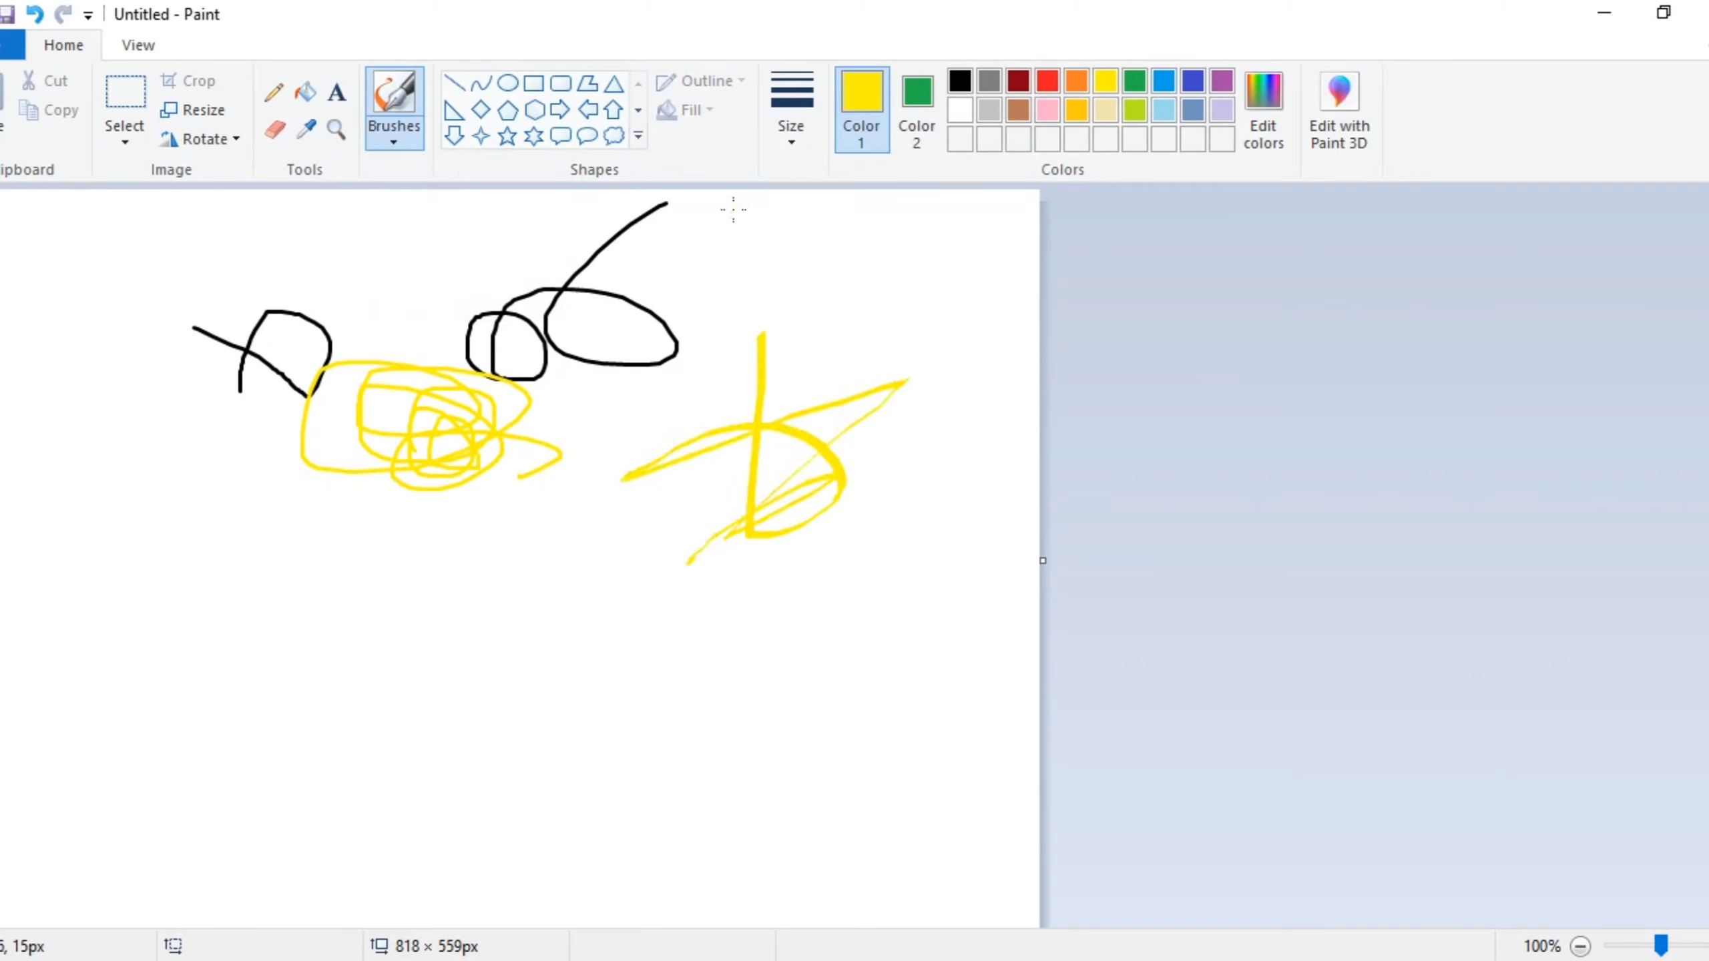
left_click(791, 145)
left_click(841, 288)
mouse_move(569, 515)
left_mouse_down()
mouse_move(587, 305)
mouse_move(877, 382)
mouse_move(683, 398)
mouse_move(698, 402)
mouse_move(465, 635)
left_mouse_up()
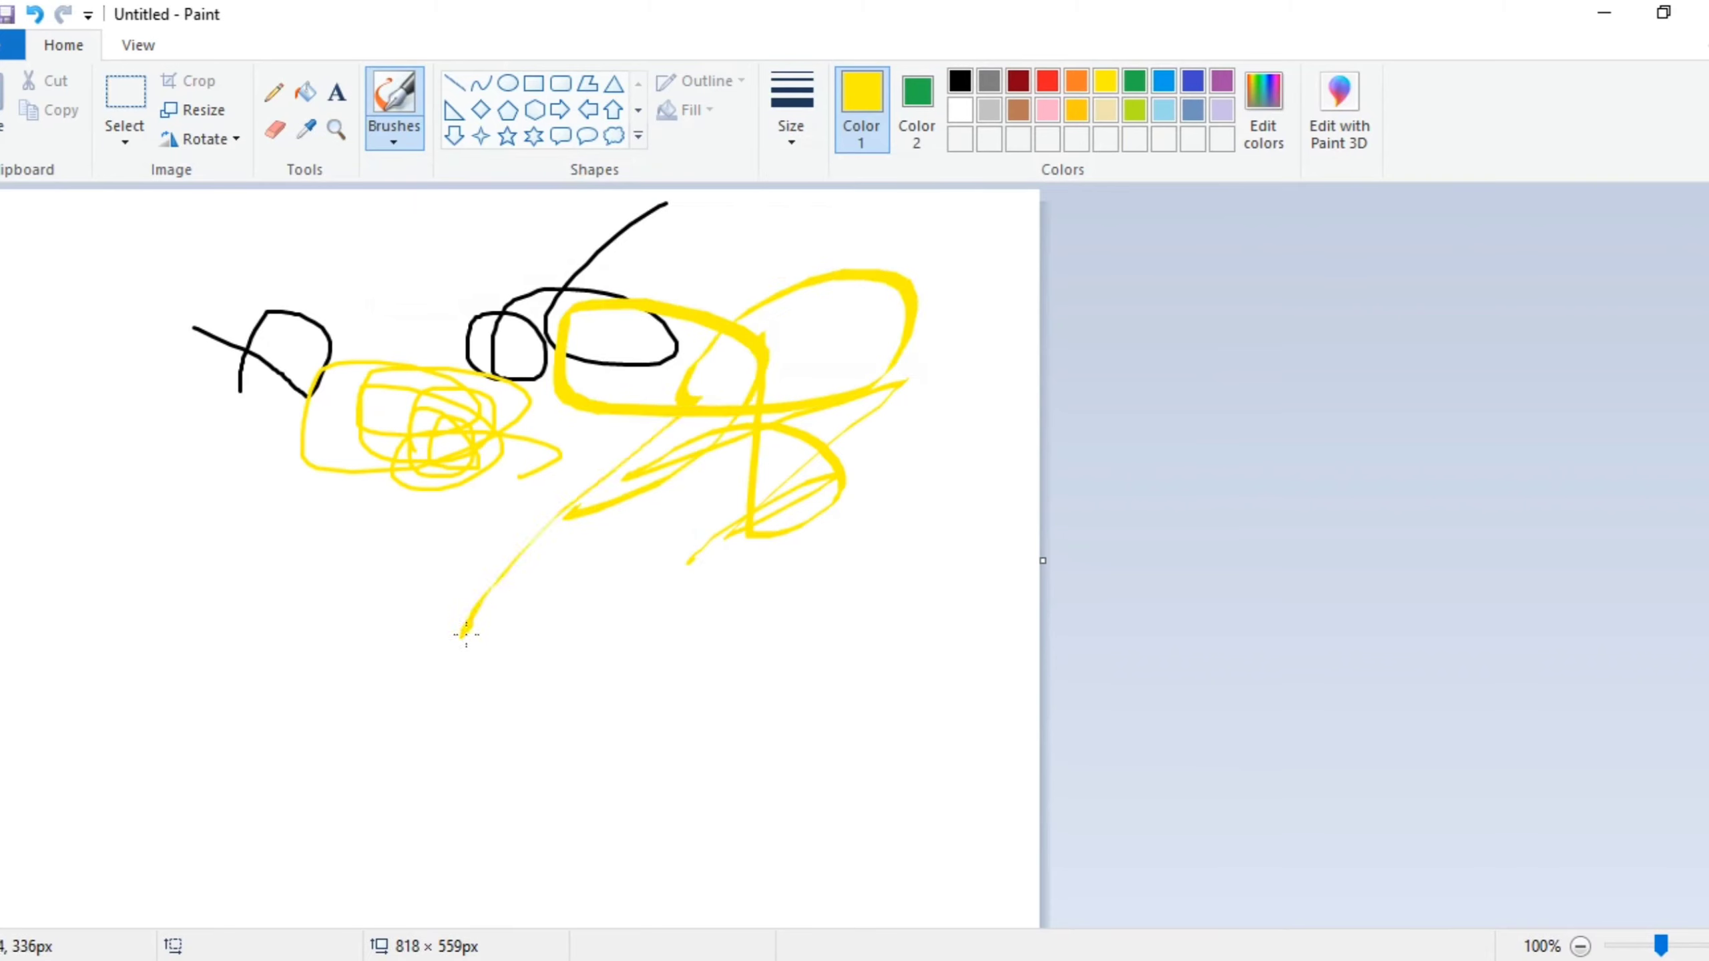
Step: Paint a yellow looping stroke with Calligraphy brush 2 in the lower-left part of the canvas
left_click(398, 140)
left_click(501, 180)
mouse_move(140, 575)
left_mouse_down()
mouse_move(225, 532)
mouse_move(175, 529)
mouse_move(244, 548)
mouse_move(241, 570)
mouse_move(295, 606)
mouse_move(336, 565)
mouse_move(338, 536)
mouse_move(318, 733)
mouse_move(255, 623)
left_mouse_up()
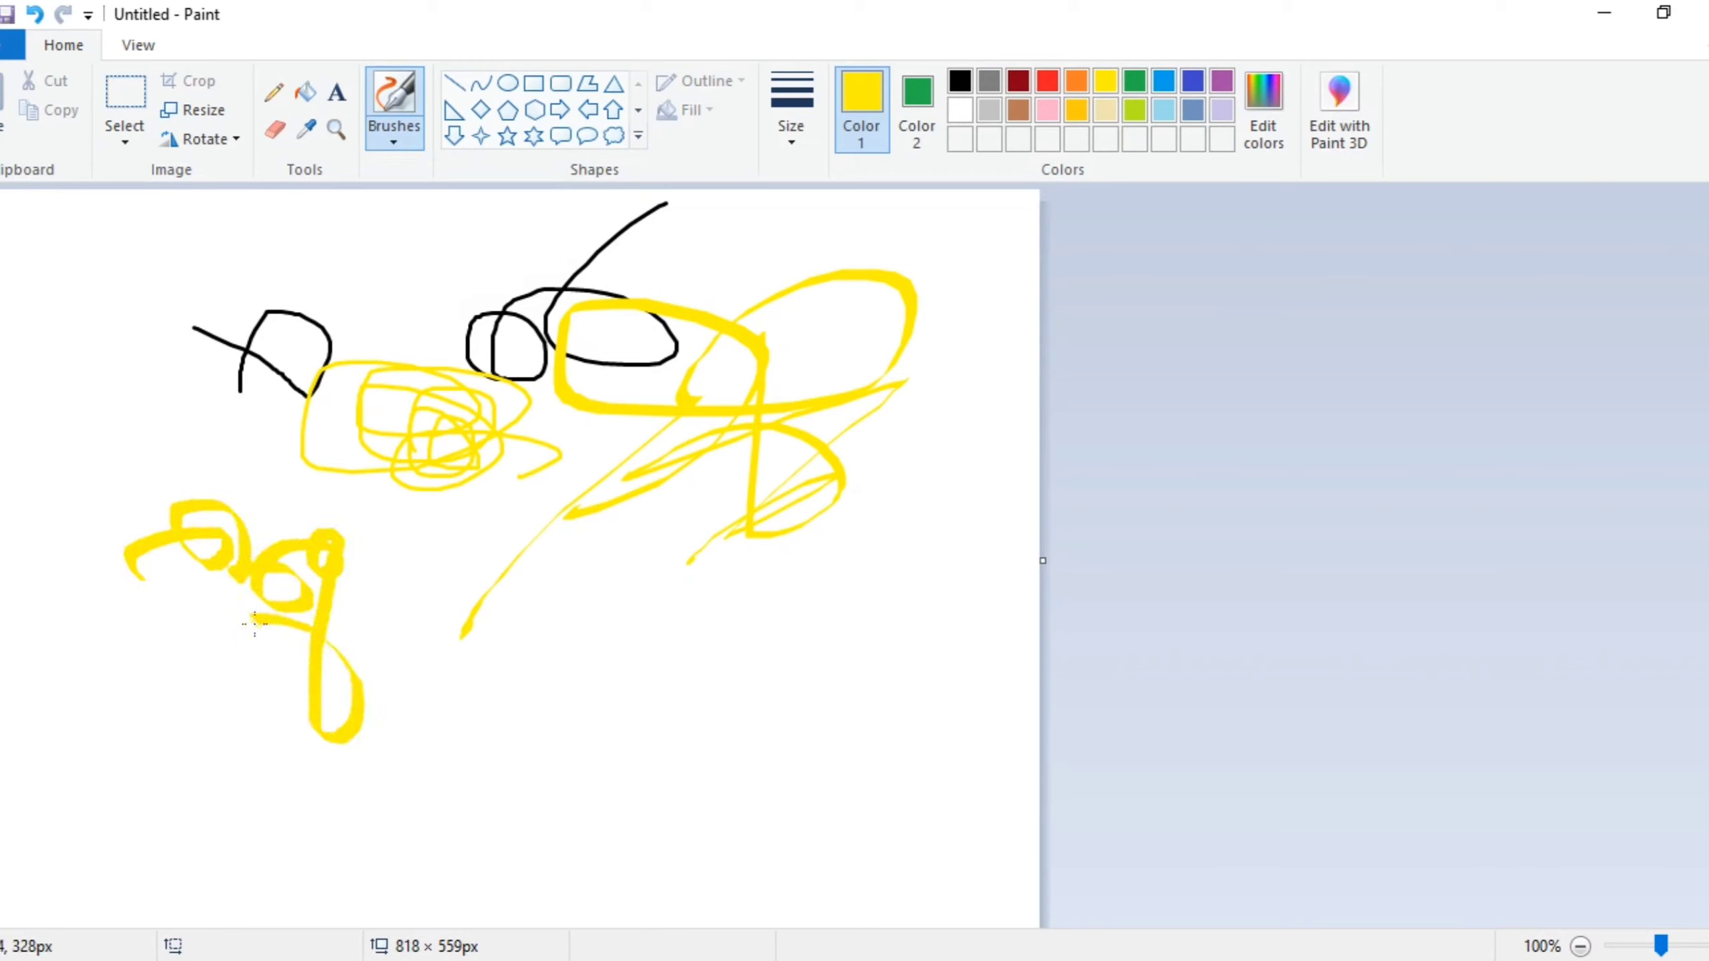
Step: Spray speckled yellow loops with the Airbrush beside the first black stroke
left_click(389, 150)
left_click(548, 174)
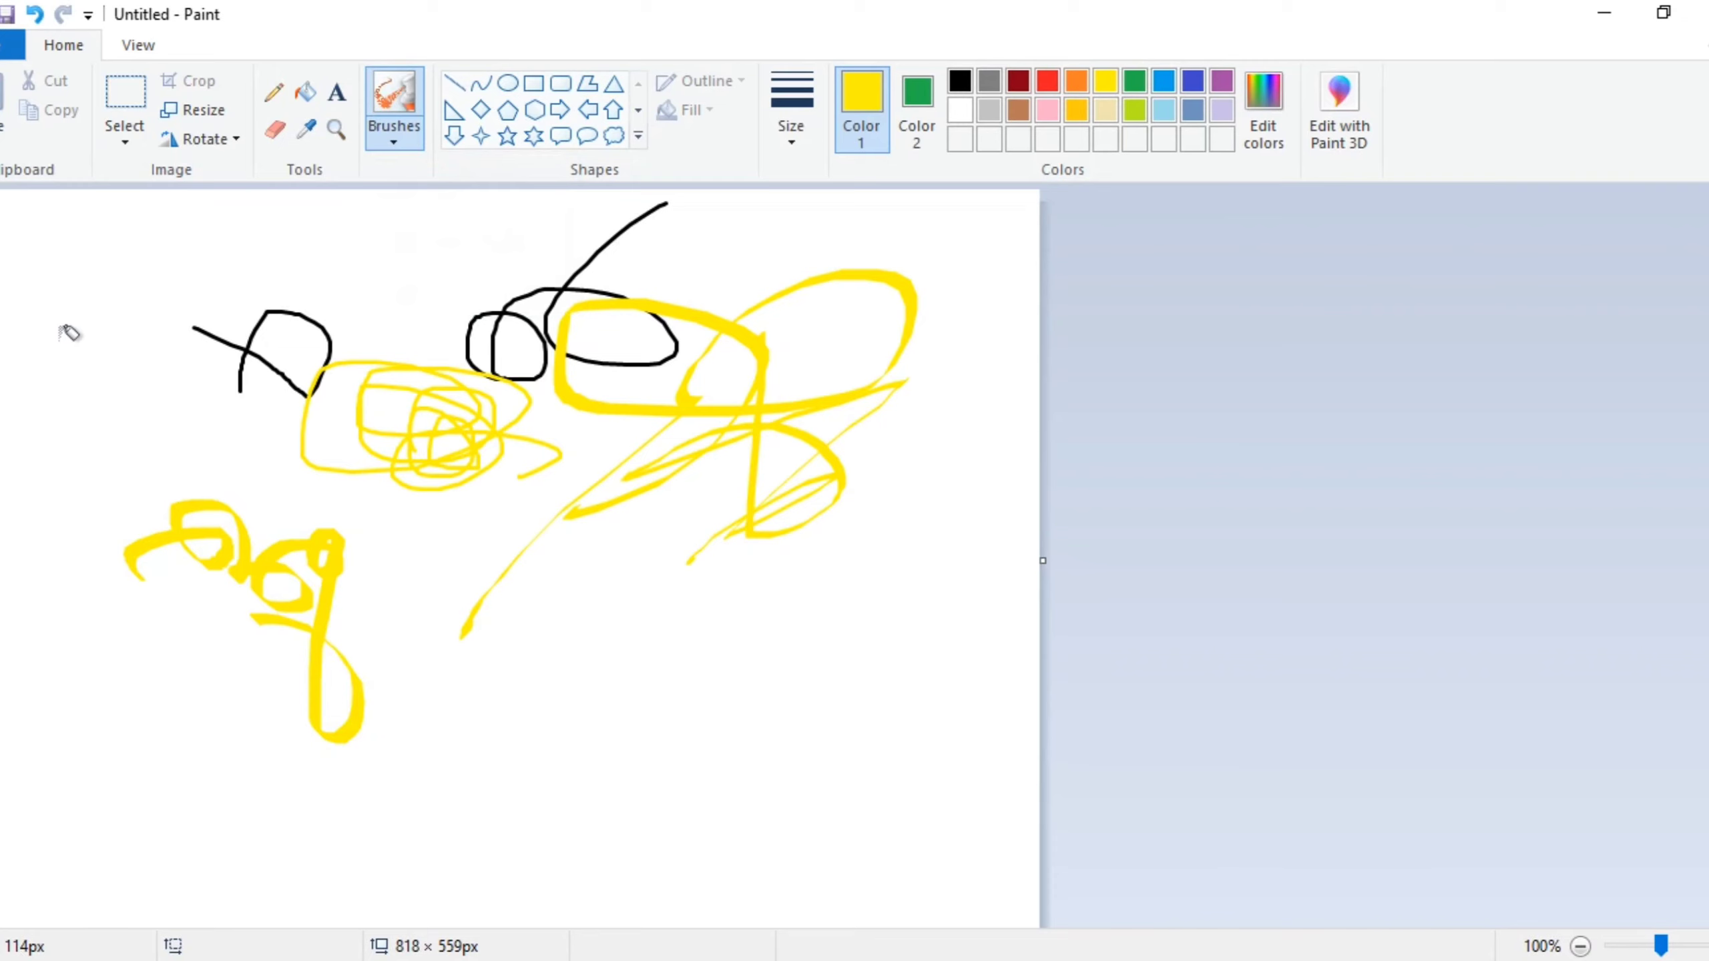
mouse_move(68, 333)
left_mouse_down()
mouse_move(105, 327)
mouse_move(117, 356)
mouse_move(18, 452)
mouse_move(140, 412)
mouse_move(2, 383)
mouse_move(208, 334)
mouse_move(115, 421)
mouse_move(215, 299)
mouse_move(68, 340)
mouse_move(222, 468)
mouse_move(279, 370)
left_mouse_up()
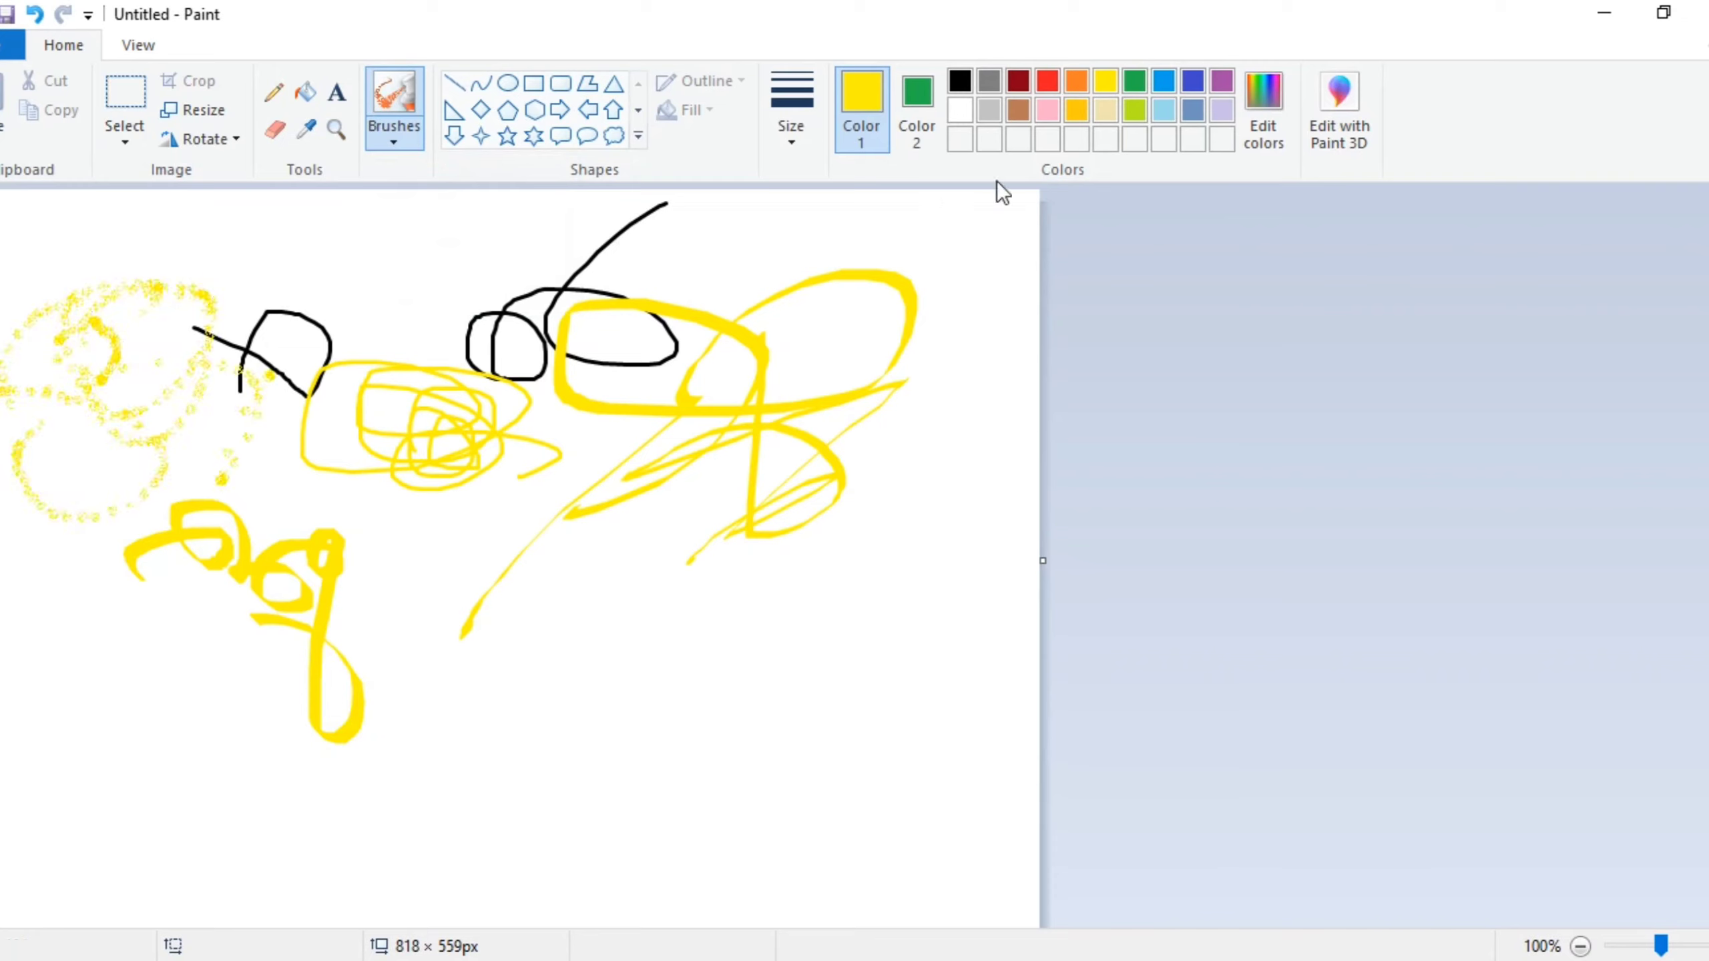
Step: Set Color 1 to pink and paint two thick looping strokes with the Oil brush over the yellow calligraphy strokes
left_click(1047, 110)
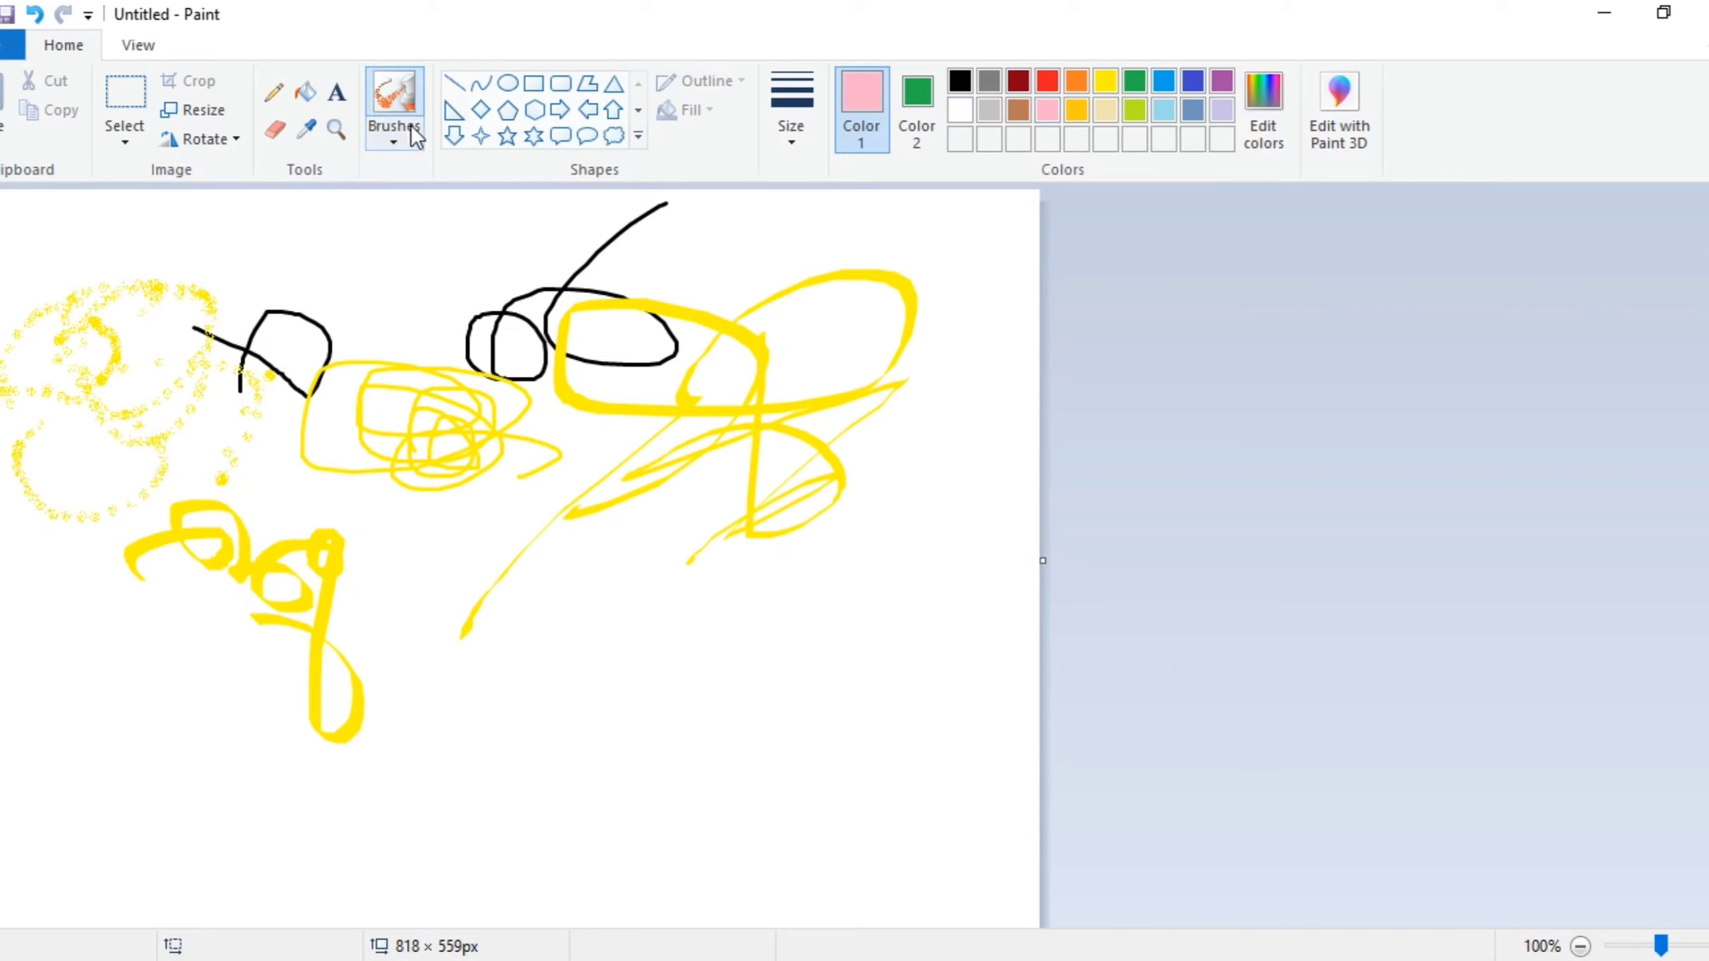
left_click(401, 141)
left_click(403, 230)
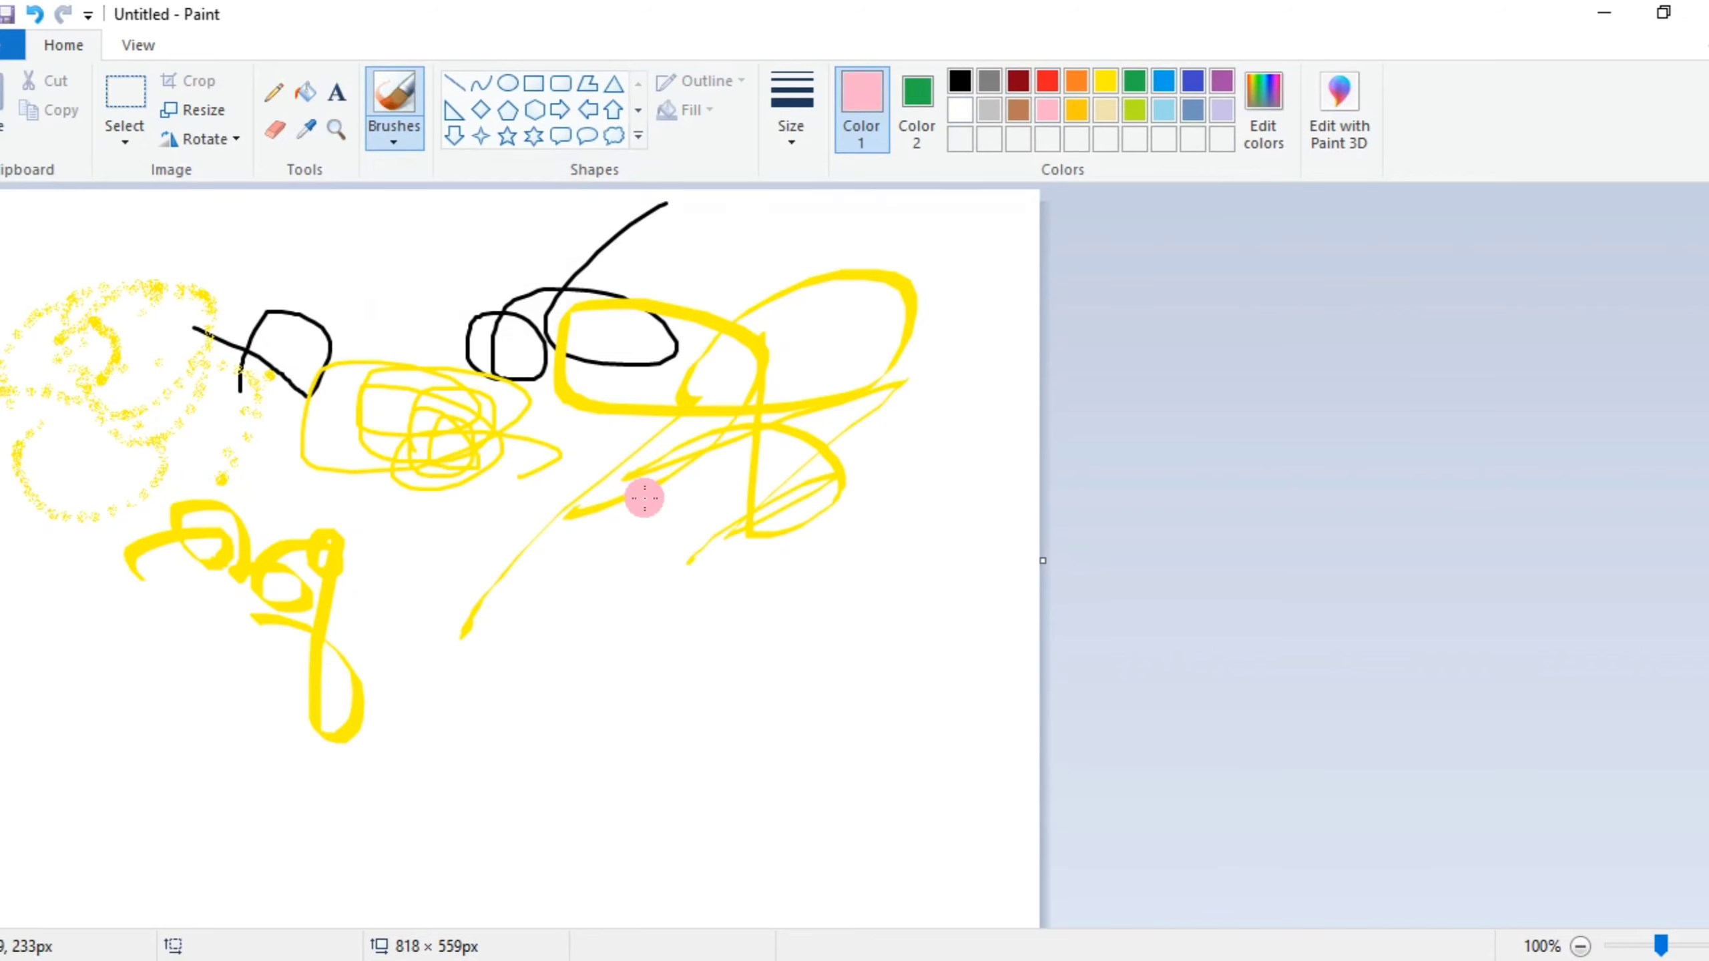
mouse_move(639, 505)
left_mouse_down()
mouse_move(697, 684)
mouse_move(456, 529)
mouse_move(449, 620)
left_mouse_up()
mouse_move(866, 633)
left_mouse_down()
mouse_move(841, 492)
mouse_move(896, 560)
mouse_move(693, 596)
mouse_move(703, 737)
left_mouse_up()
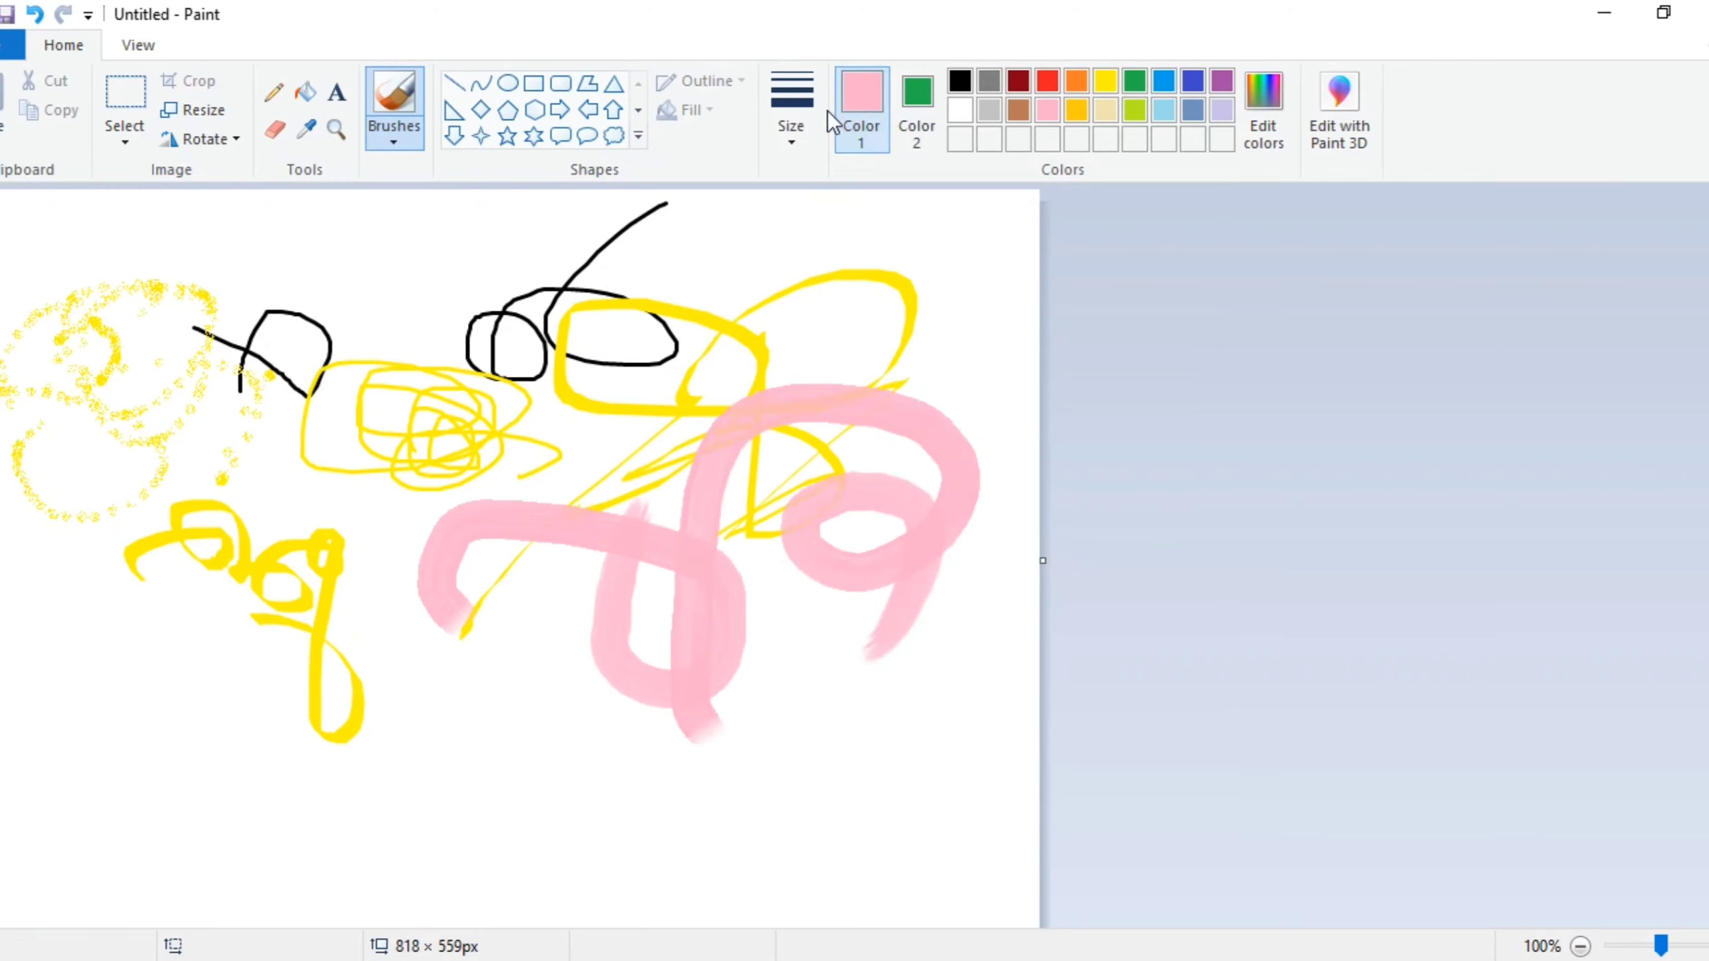
Step: Reduce the Oil brush size and paint a thinner pink loop below the thick strokes
left_click(805, 138)
left_click(812, 236)
mouse_move(473, 708)
left_mouse_down()
mouse_move(434, 794)
mouse_move(479, 774)
mouse_move(531, 811)
left_mouse_up()
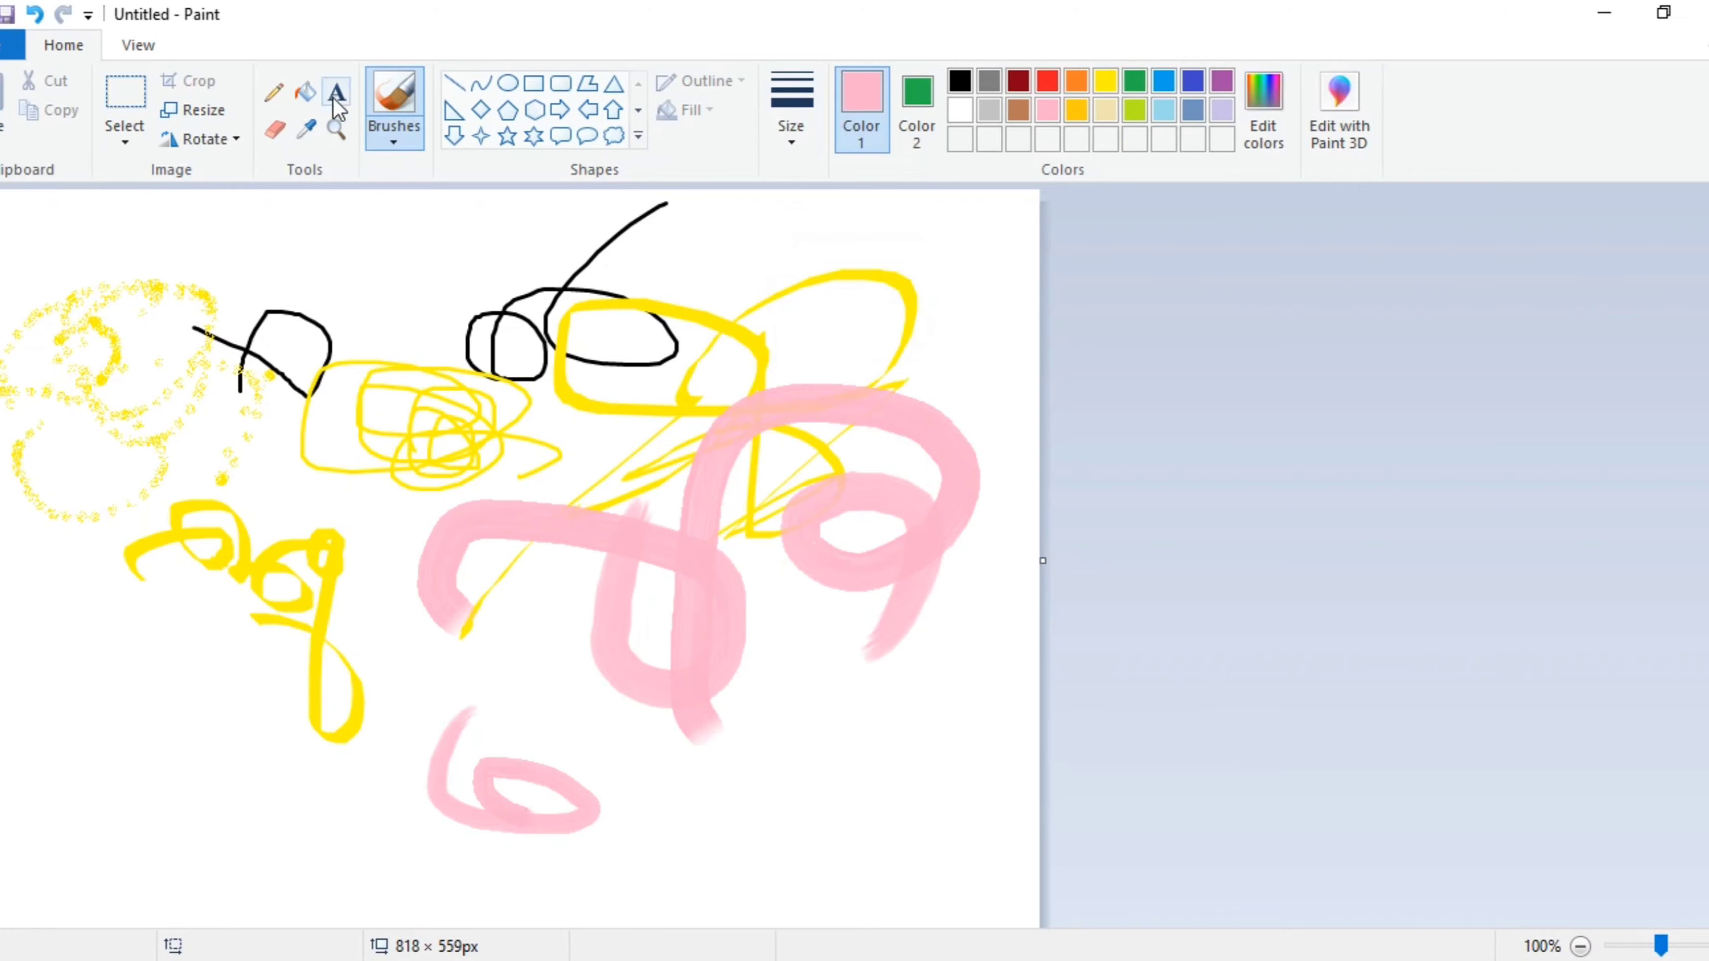
Step: Draw textured pink loops with the Crayon in the lower-left corner of the canvas
left_click(397, 145)
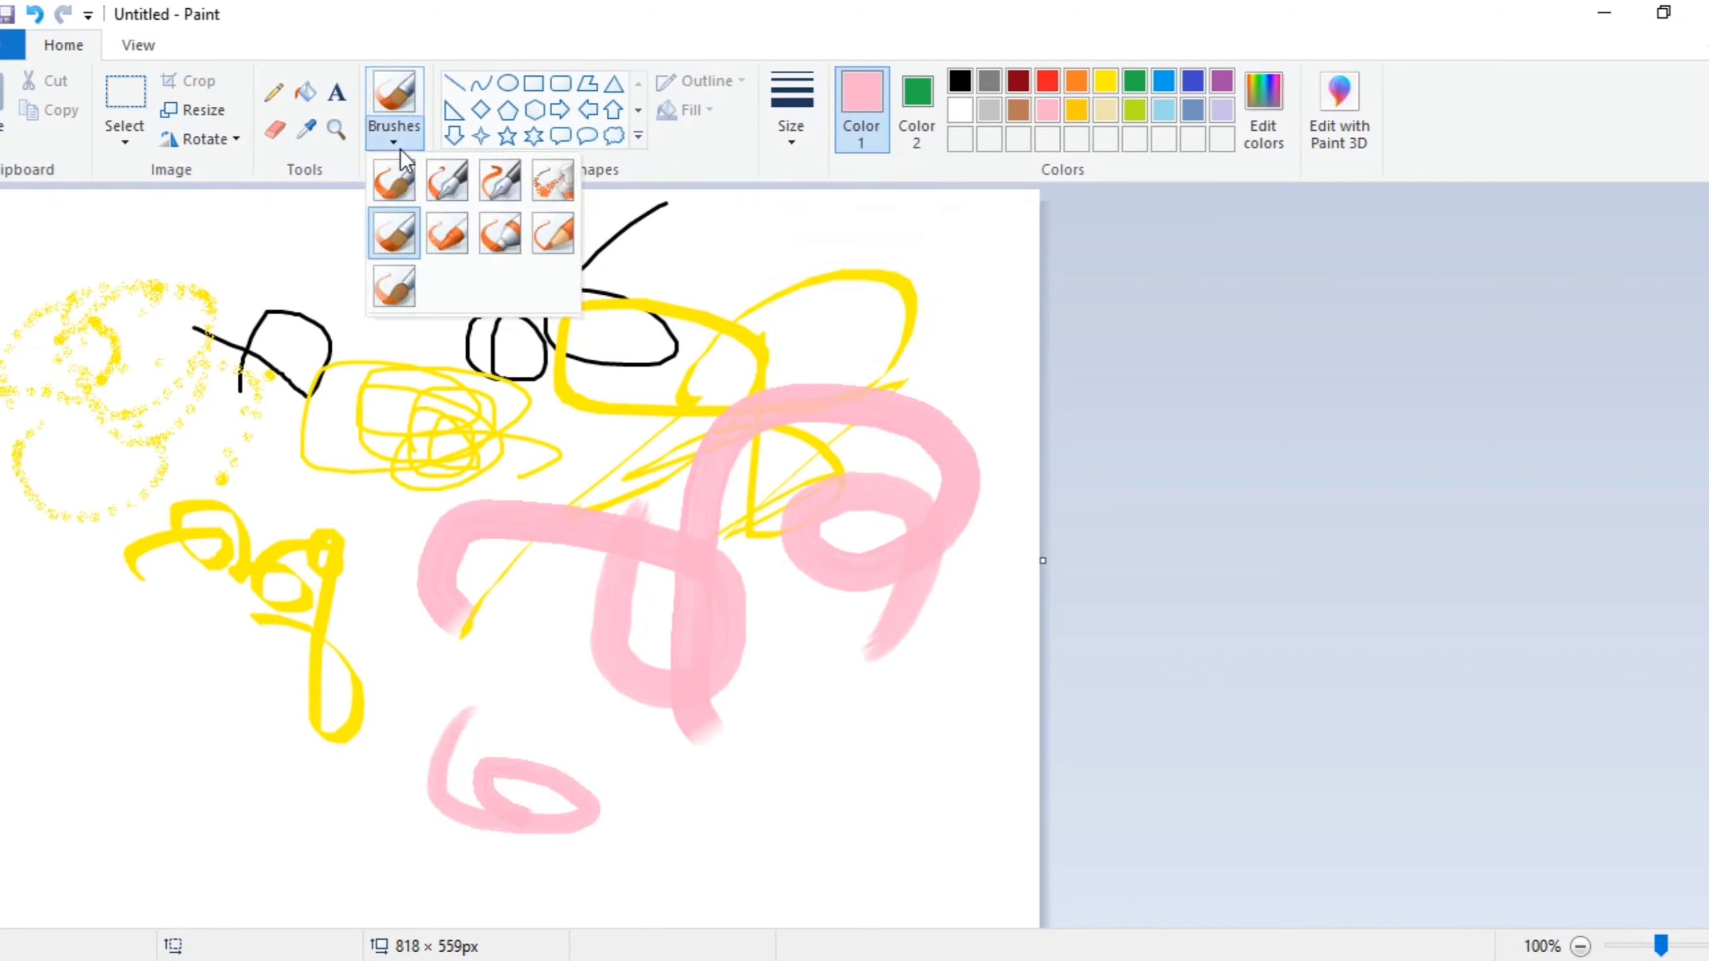
left_click(467, 220)
left_click_drag(135, 714, 251, 795)
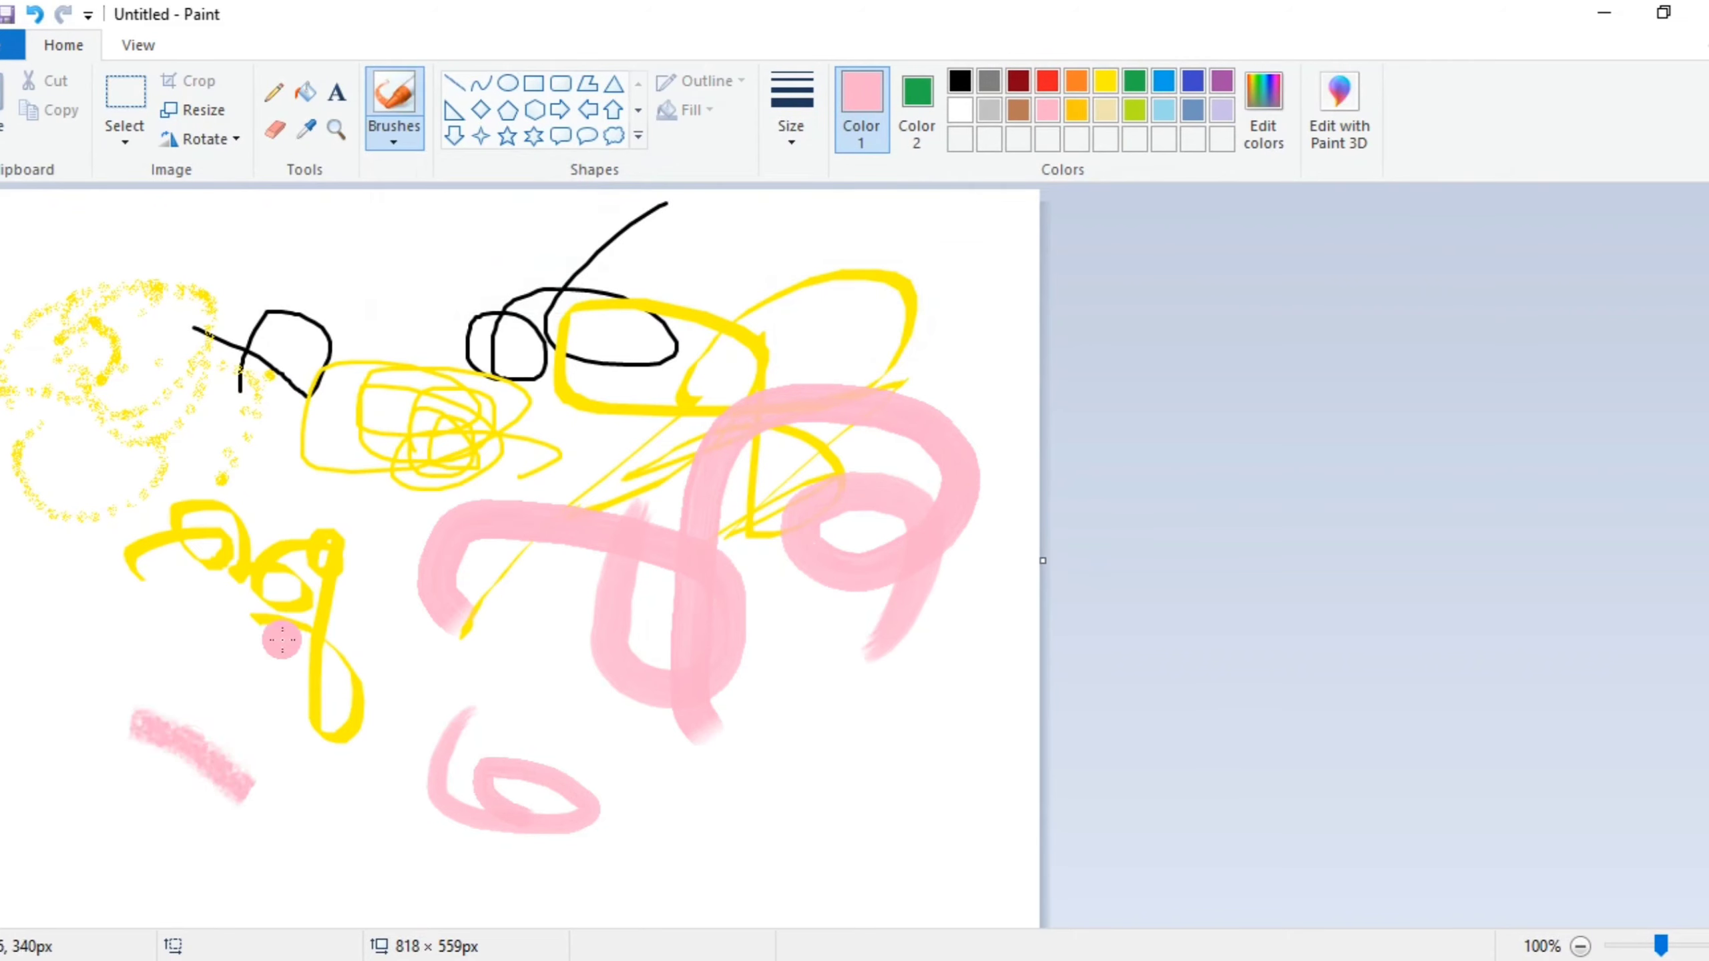
mouse_move(125, 698)
left_mouse_down()
mouse_move(206, 810)
mouse_move(152, 689)
mouse_move(98, 746)
left_mouse_up()
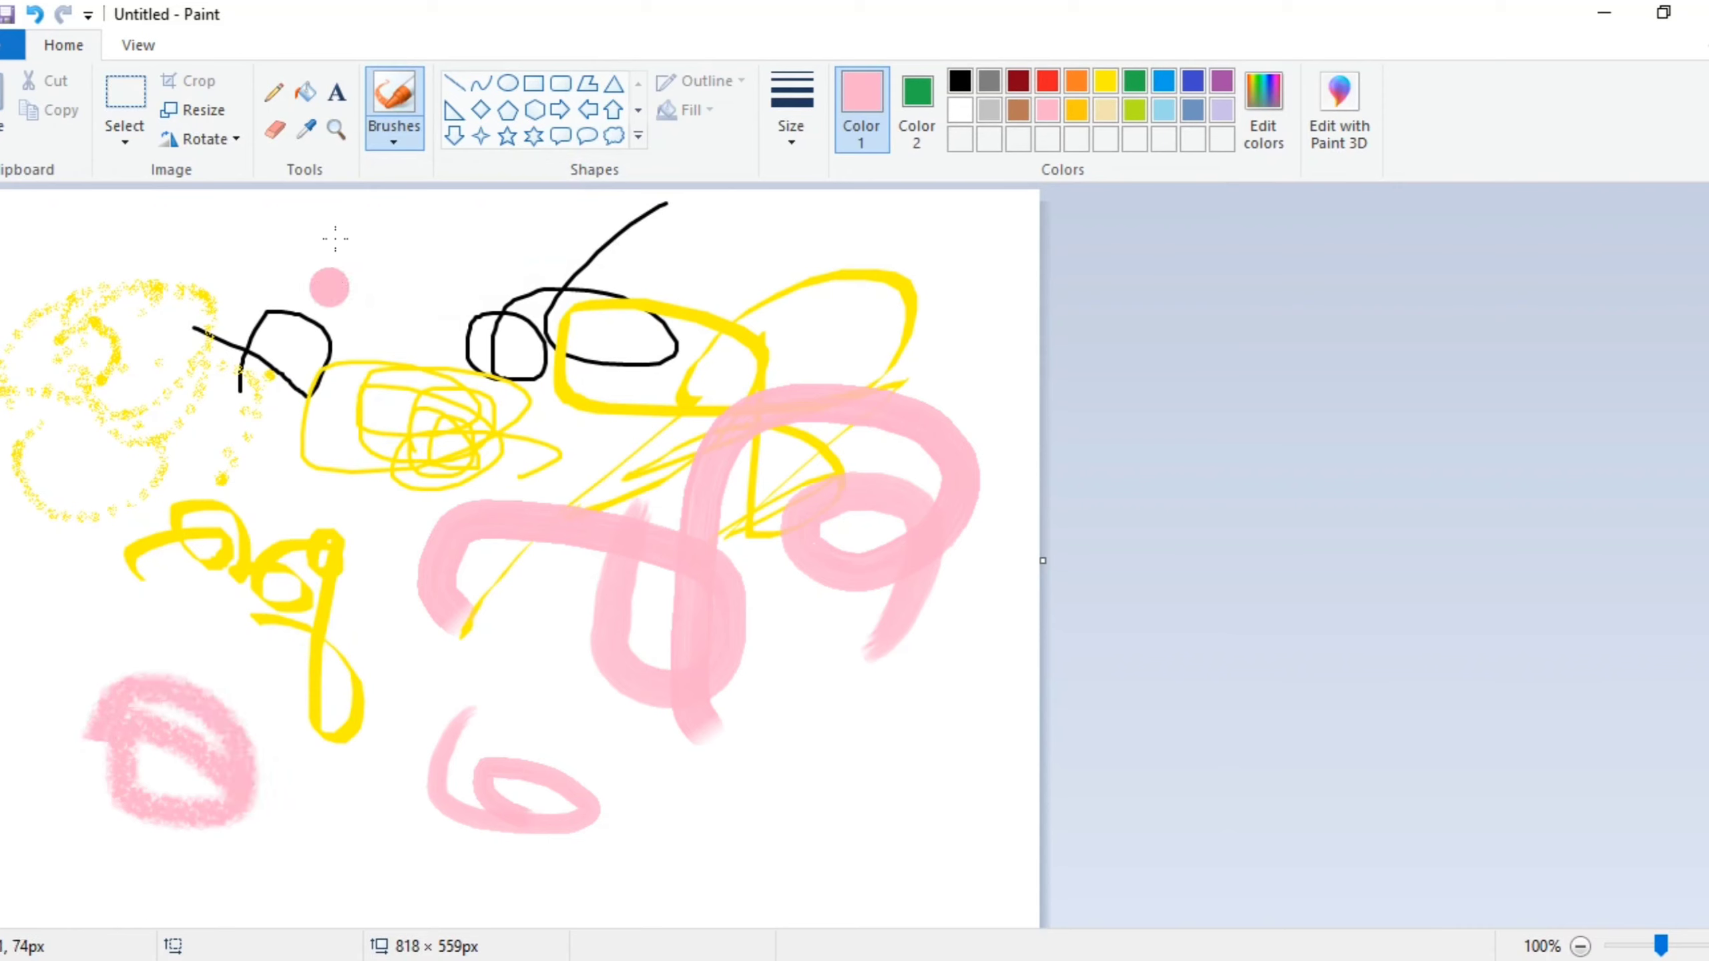
Step: Draw overlapping pink loops with the Marker below the thick oil strokes
left_click(385, 138)
left_click(513, 236)
mouse_move(856, 747)
left_mouse_down()
mouse_move(732, 779)
mouse_move(921, 765)
mouse_move(760, 757)
mouse_move(792, 649)
mouse_move(874, 714)
mouse_move(816, 837)
left_mouse_up()
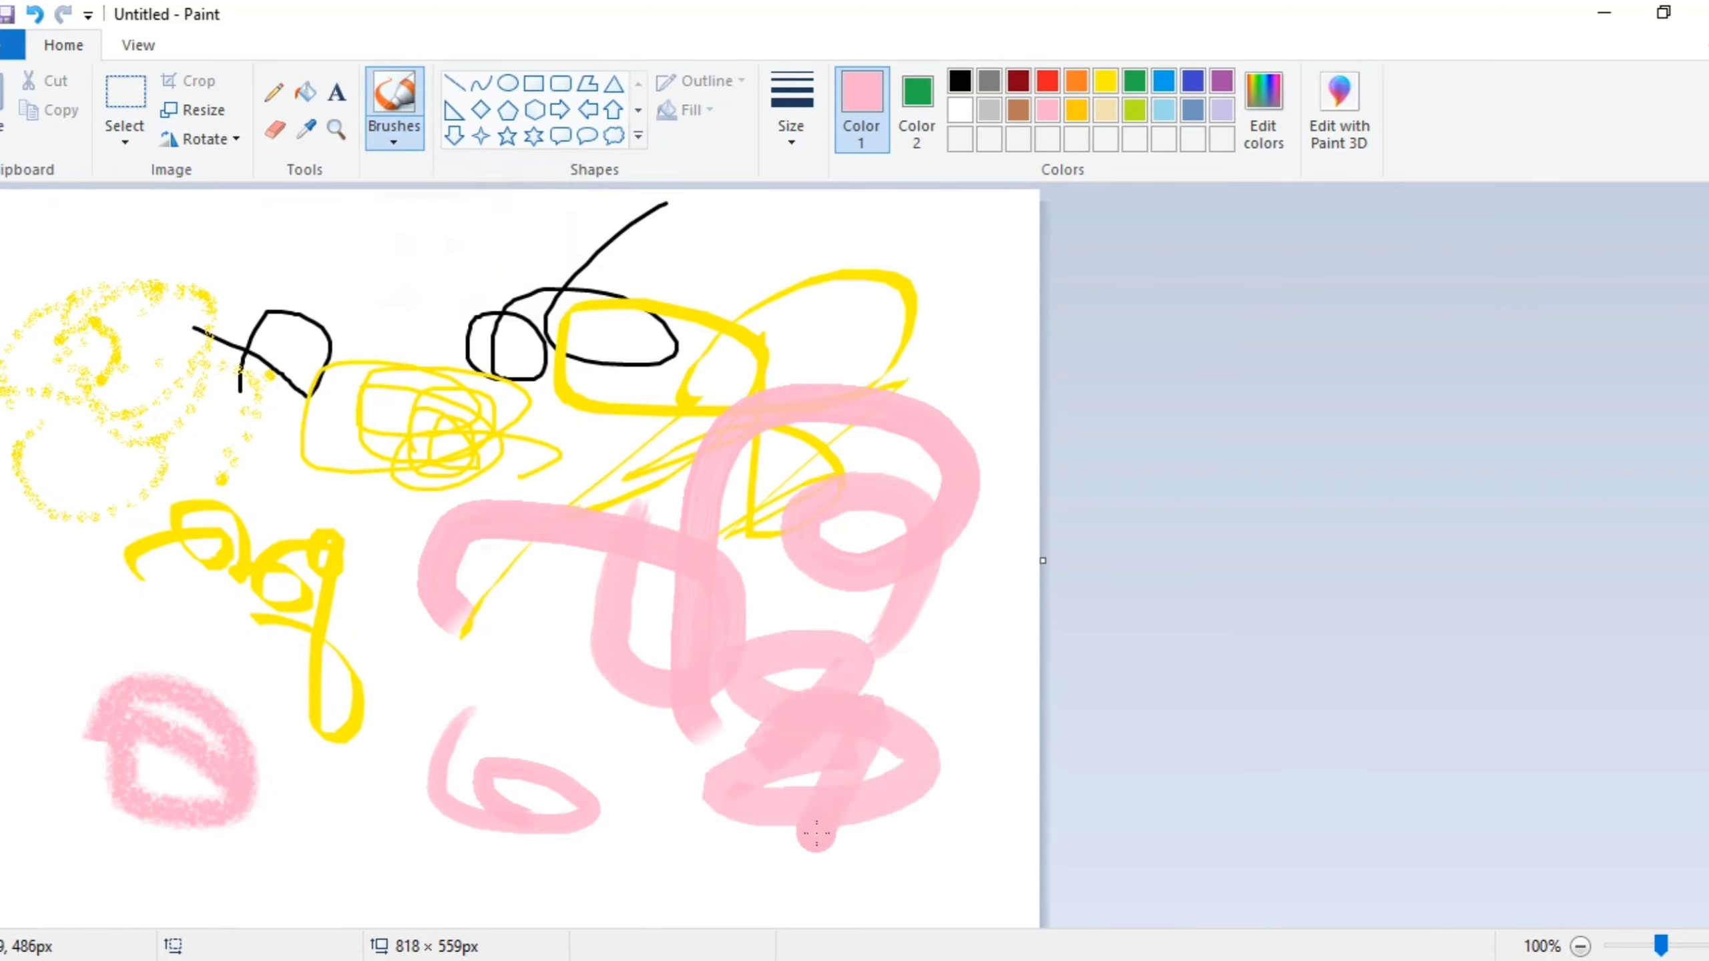
Step: Draw a thin, faint pink looping stroke with the Natural pencil brush near the upper-left part of the canvas
left_click(391, 136)
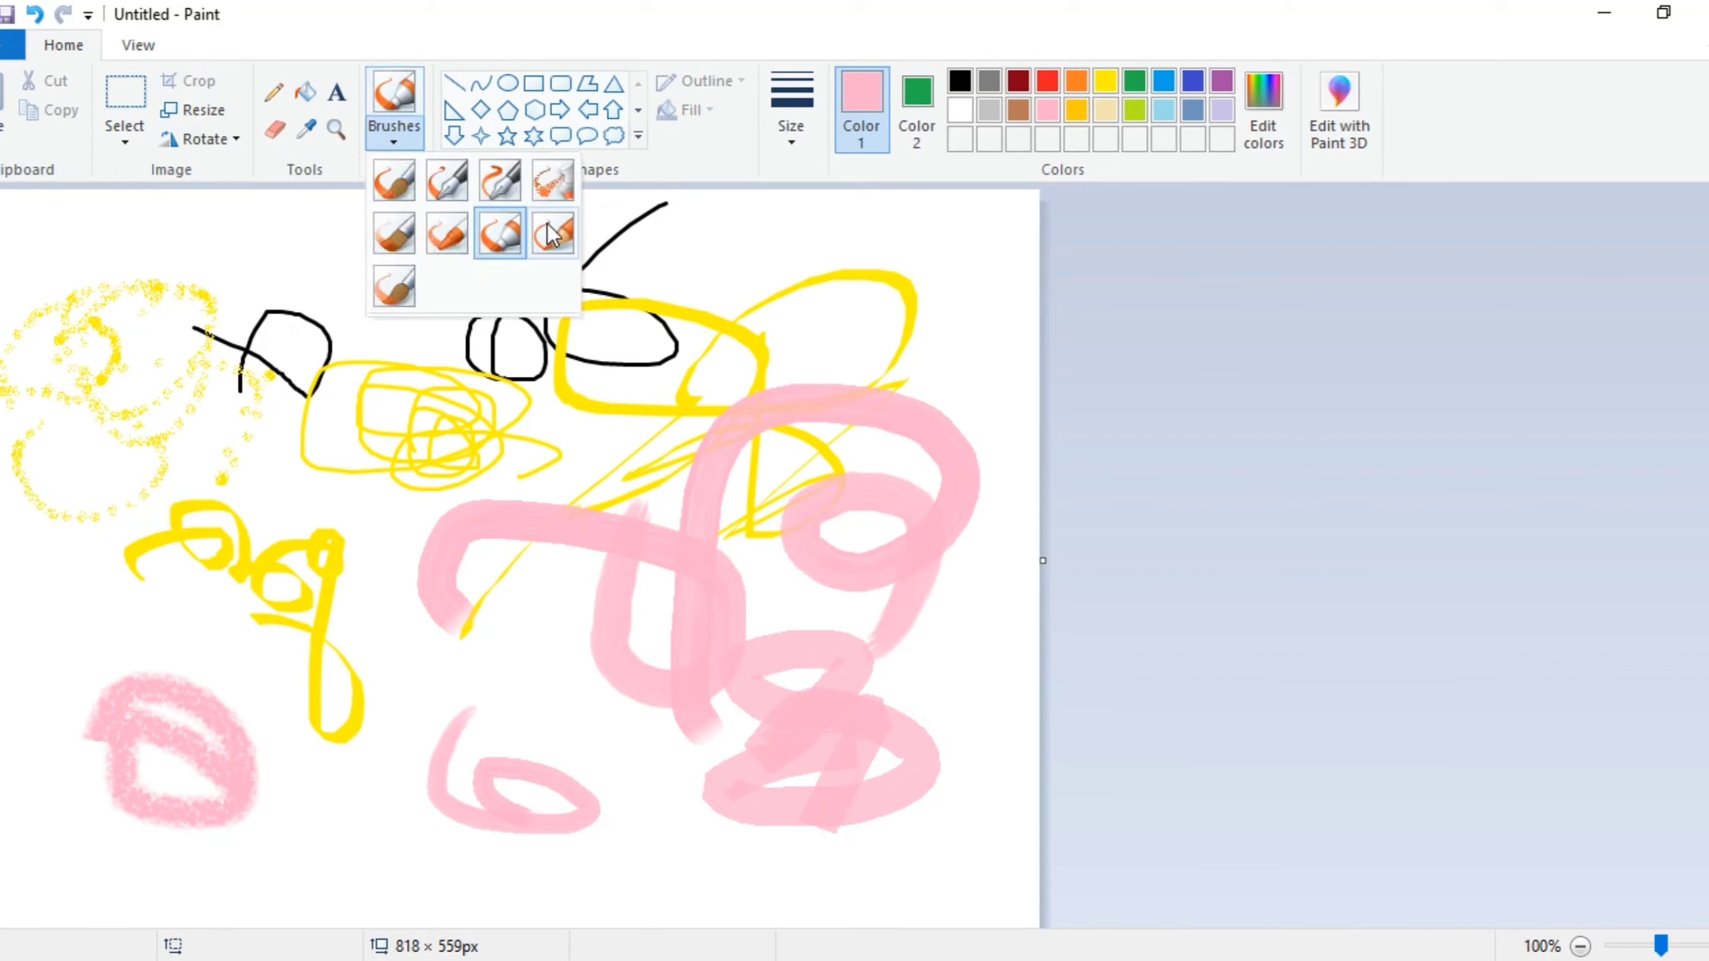
left_click(553, 234)
mouse_move(289, 262)
left_mouse_down()
mouse_move(341, 260)
mouse_move(374, 301)
mouse_move(331, 253)
mouse_move(405, 256)
mouse_move(399, 316)
mouse_move(450, 234)
mouse_move(500, 238)
left_mouse_up()
Step: Paint a thick pink looping stroke with the Watercolor brush over the black and yellow drawings
left_click(404, 139)
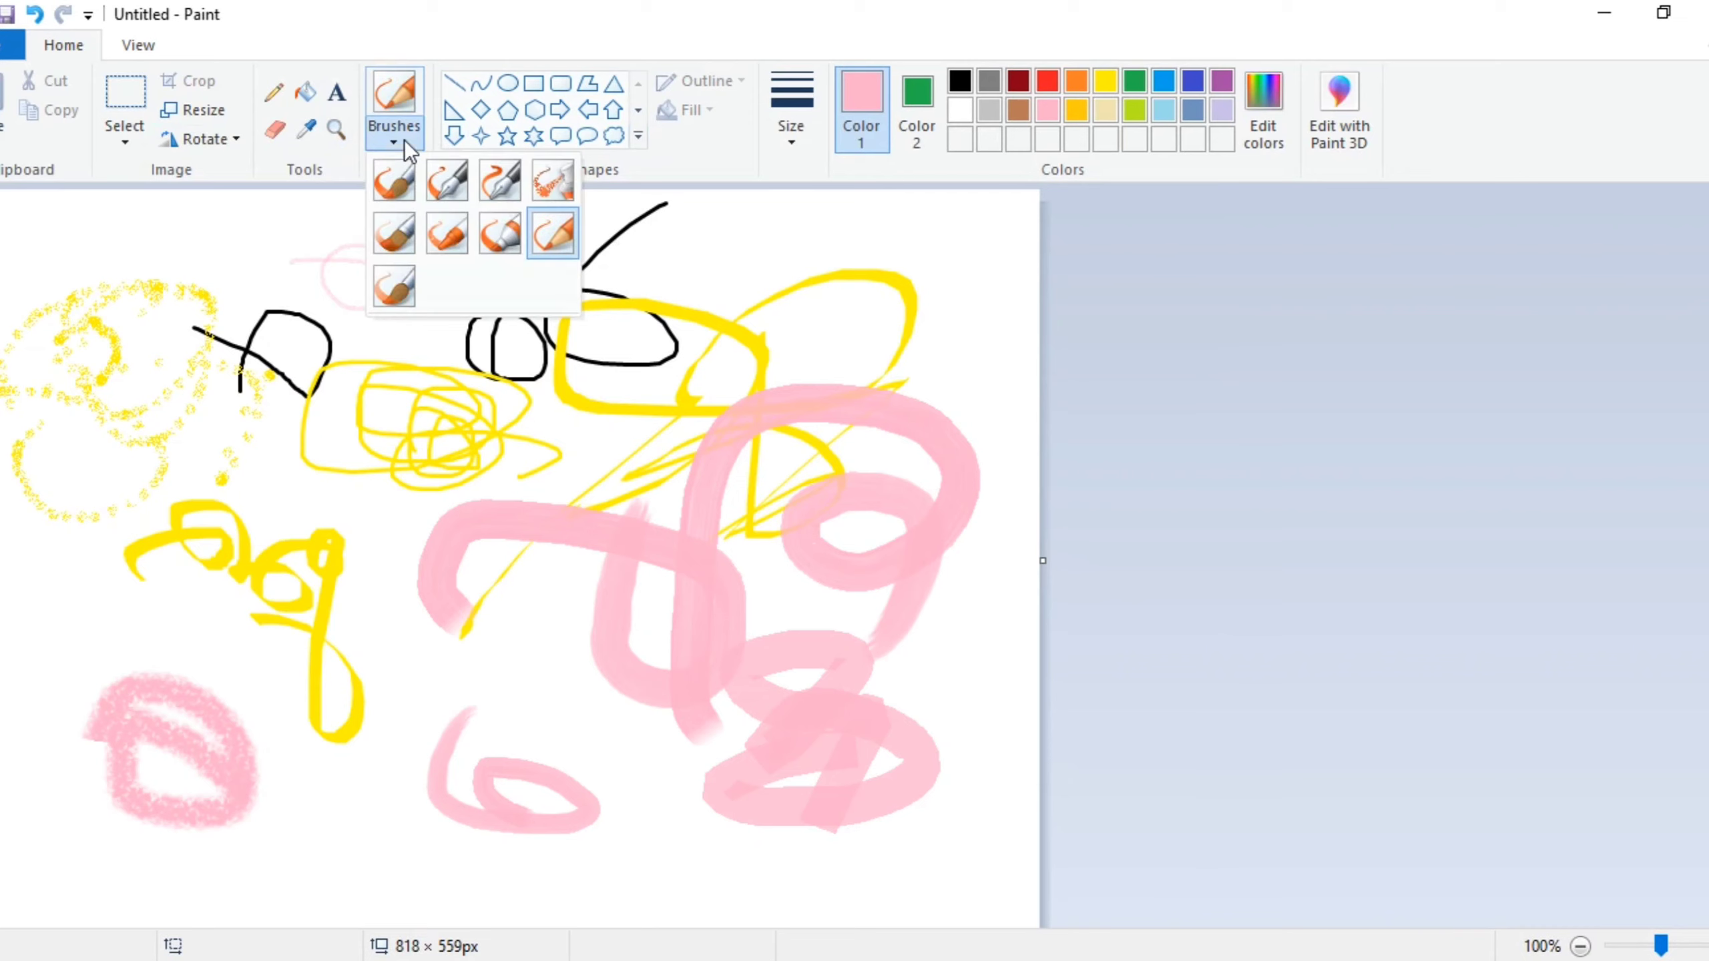
left_click(394, 286)
mouse_move(339, 421)
left_mouse_down()
mouse_move(433, 292)
mouse_move(409, 380)
mouse_move(531, 256)
mouse_move(410, 379)
mouse_move(228, 626)
left_mouse_up()
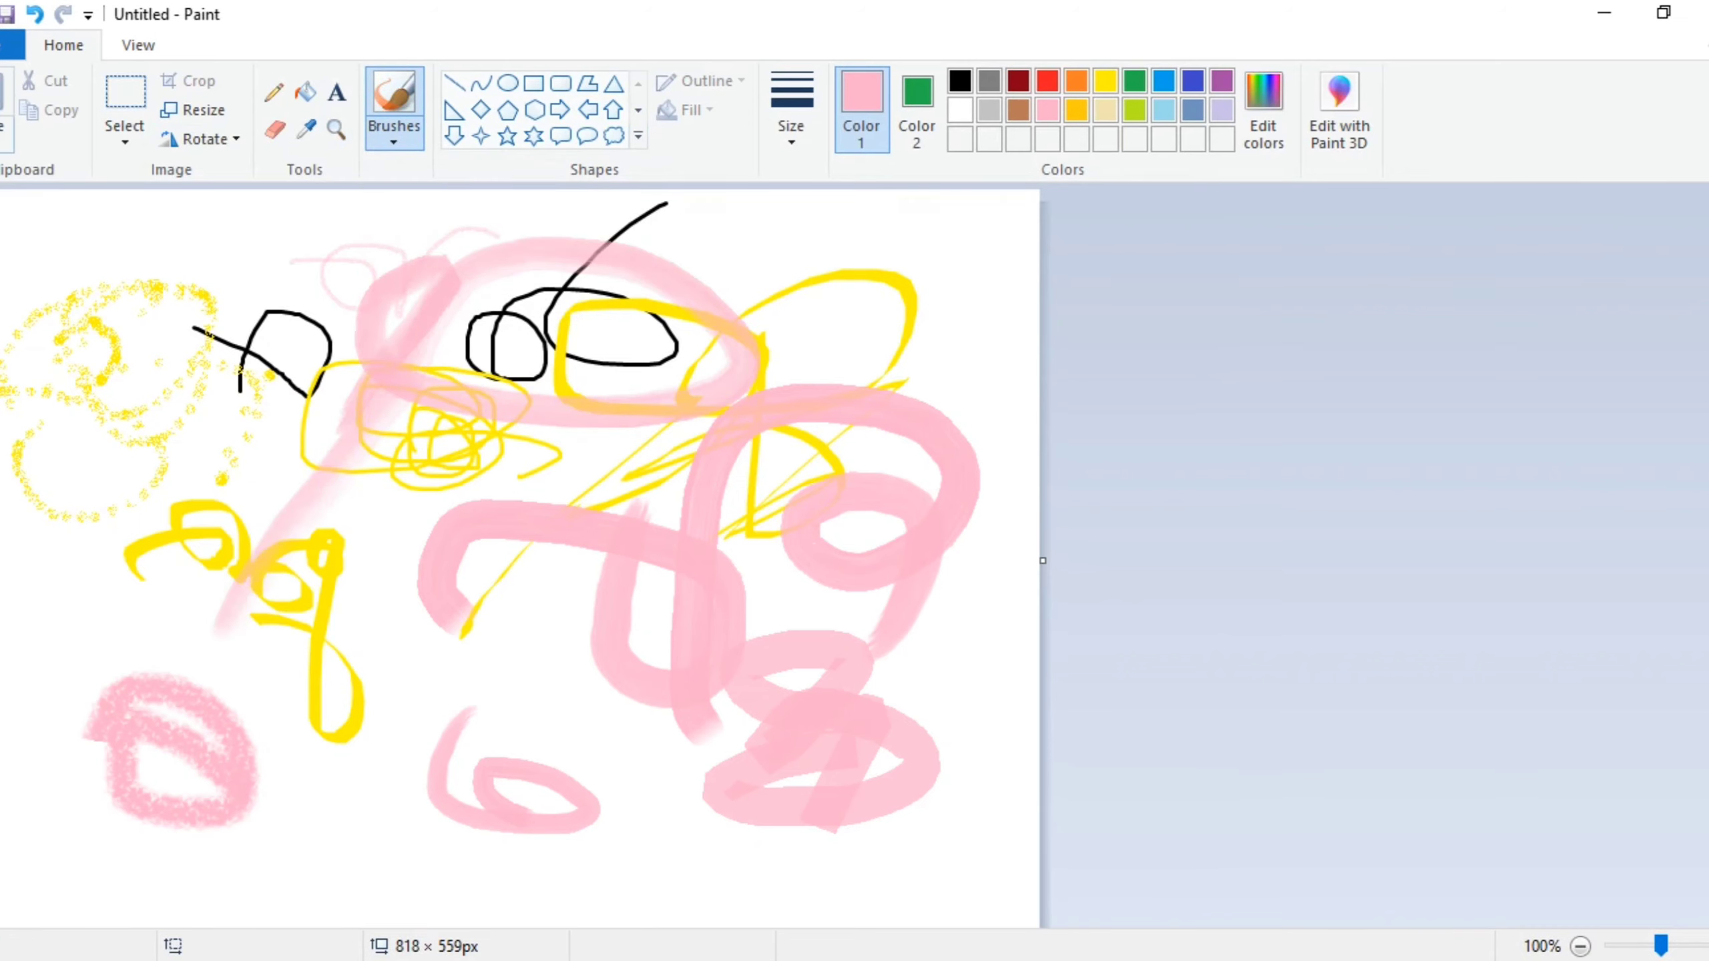
Step: Start a new blank picture without saving the current drawing
left_click(12, 45)
left_click(30, 91)
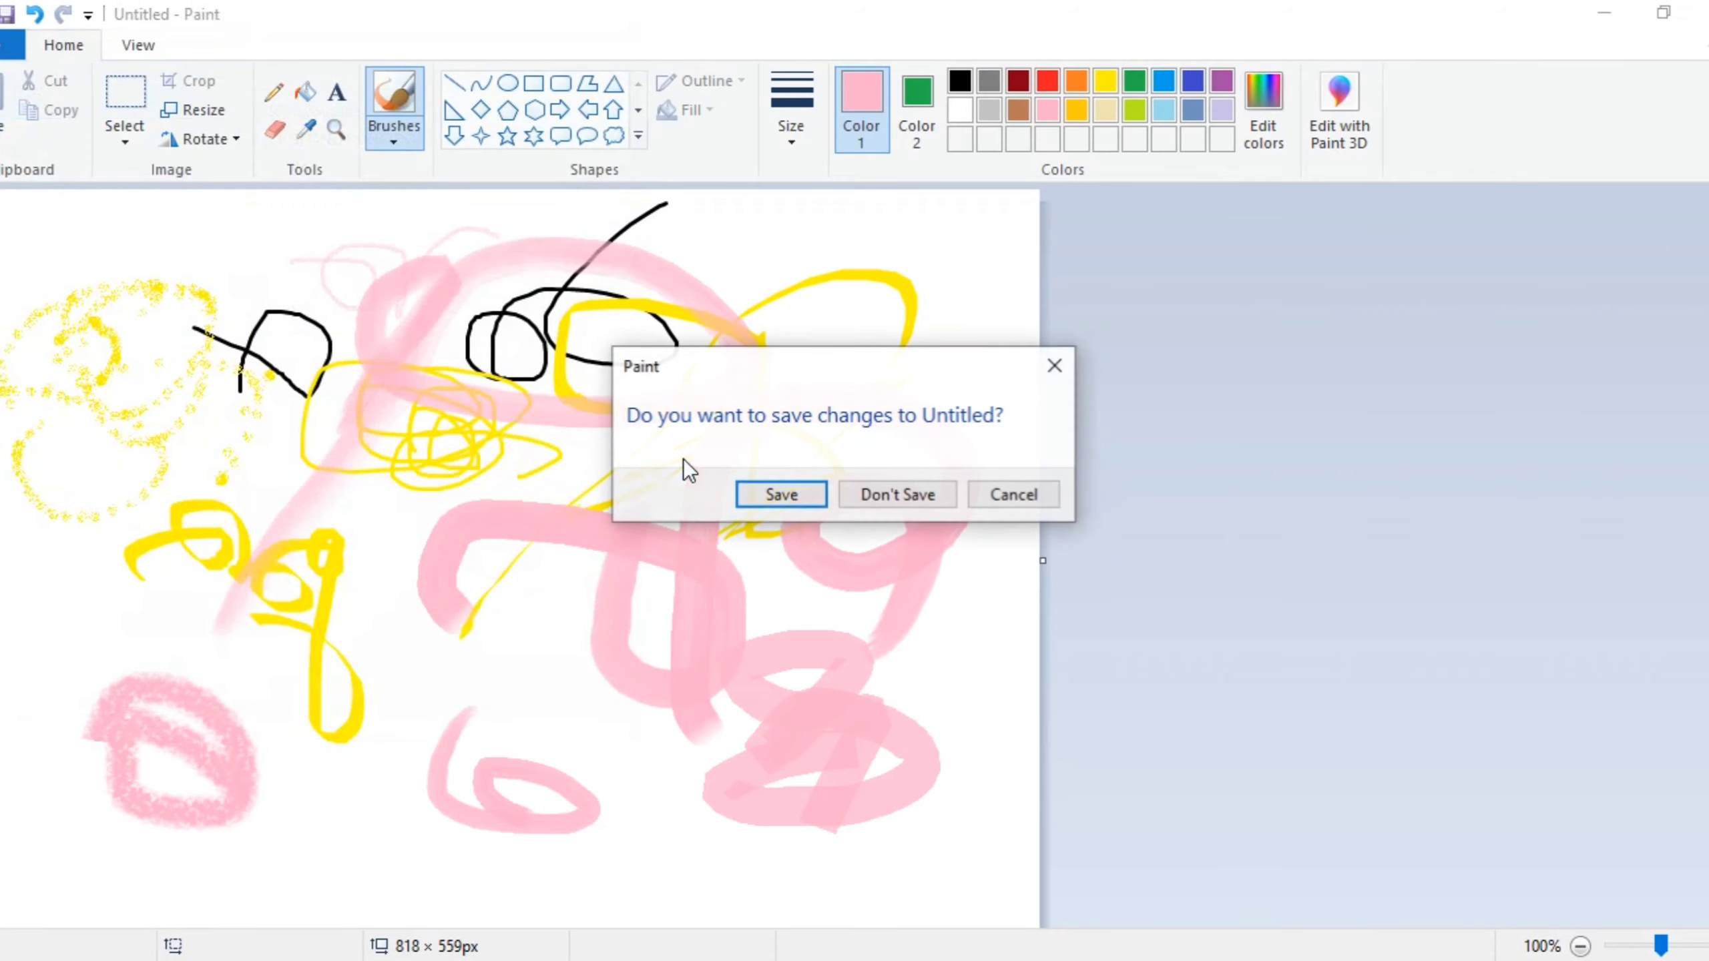
Step: Draw a nearly vertical black straight line about 197 px tall in the left half of the canvas
left_click(636, 134)
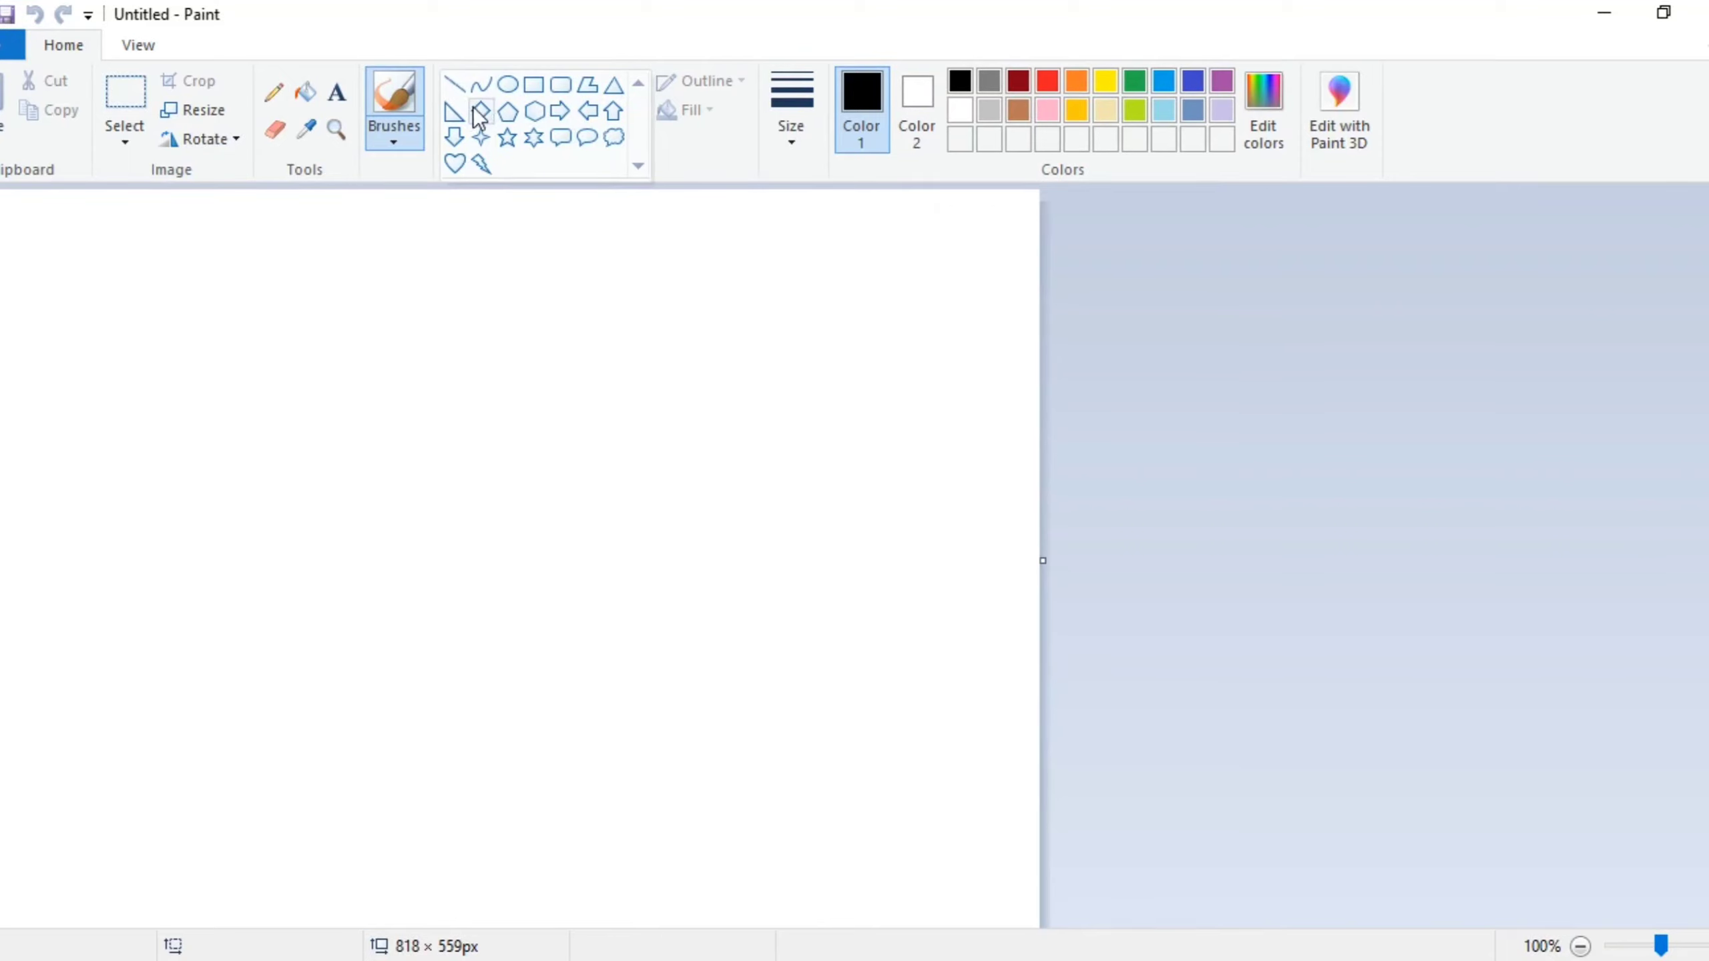
left_click(454, 83)
mouse_move(235, 297)
left_mouse_down()
mouse_move(221, 403)
mouse_move(259, 558)
left_mouse_up()
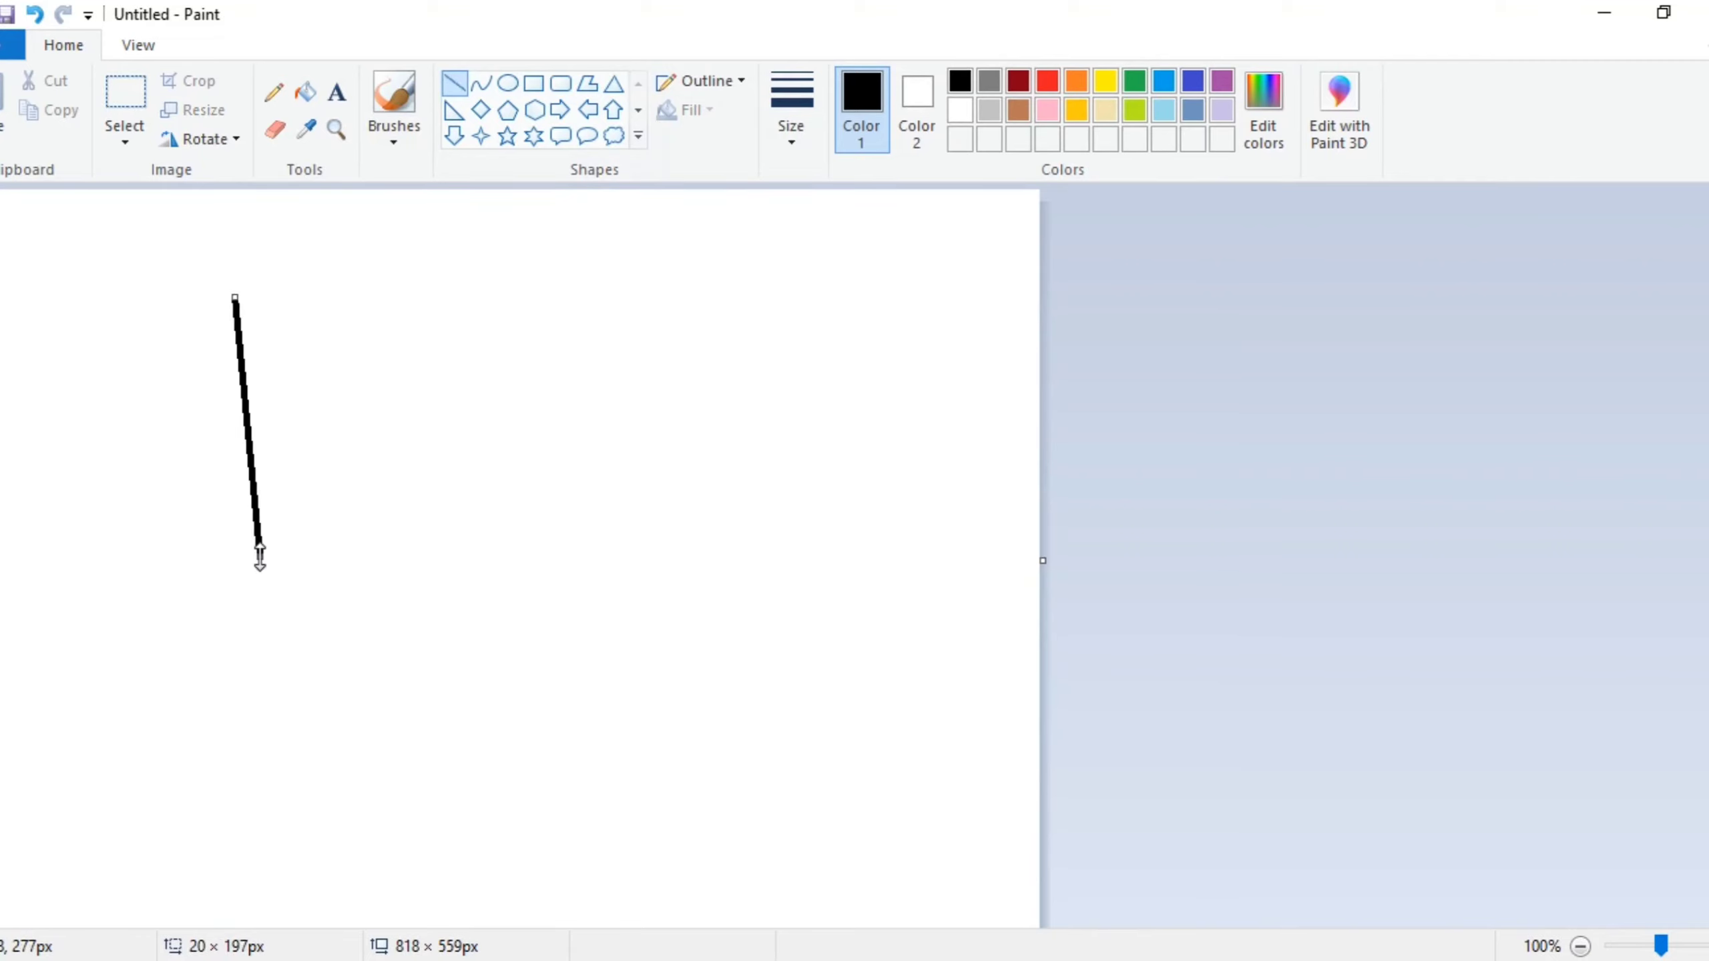
Step: Draw a black curve about 299 px wide to the right of the line and bend its middle downward
left_click(481, 84)
left_click_drag(384, 390, 779, 328)
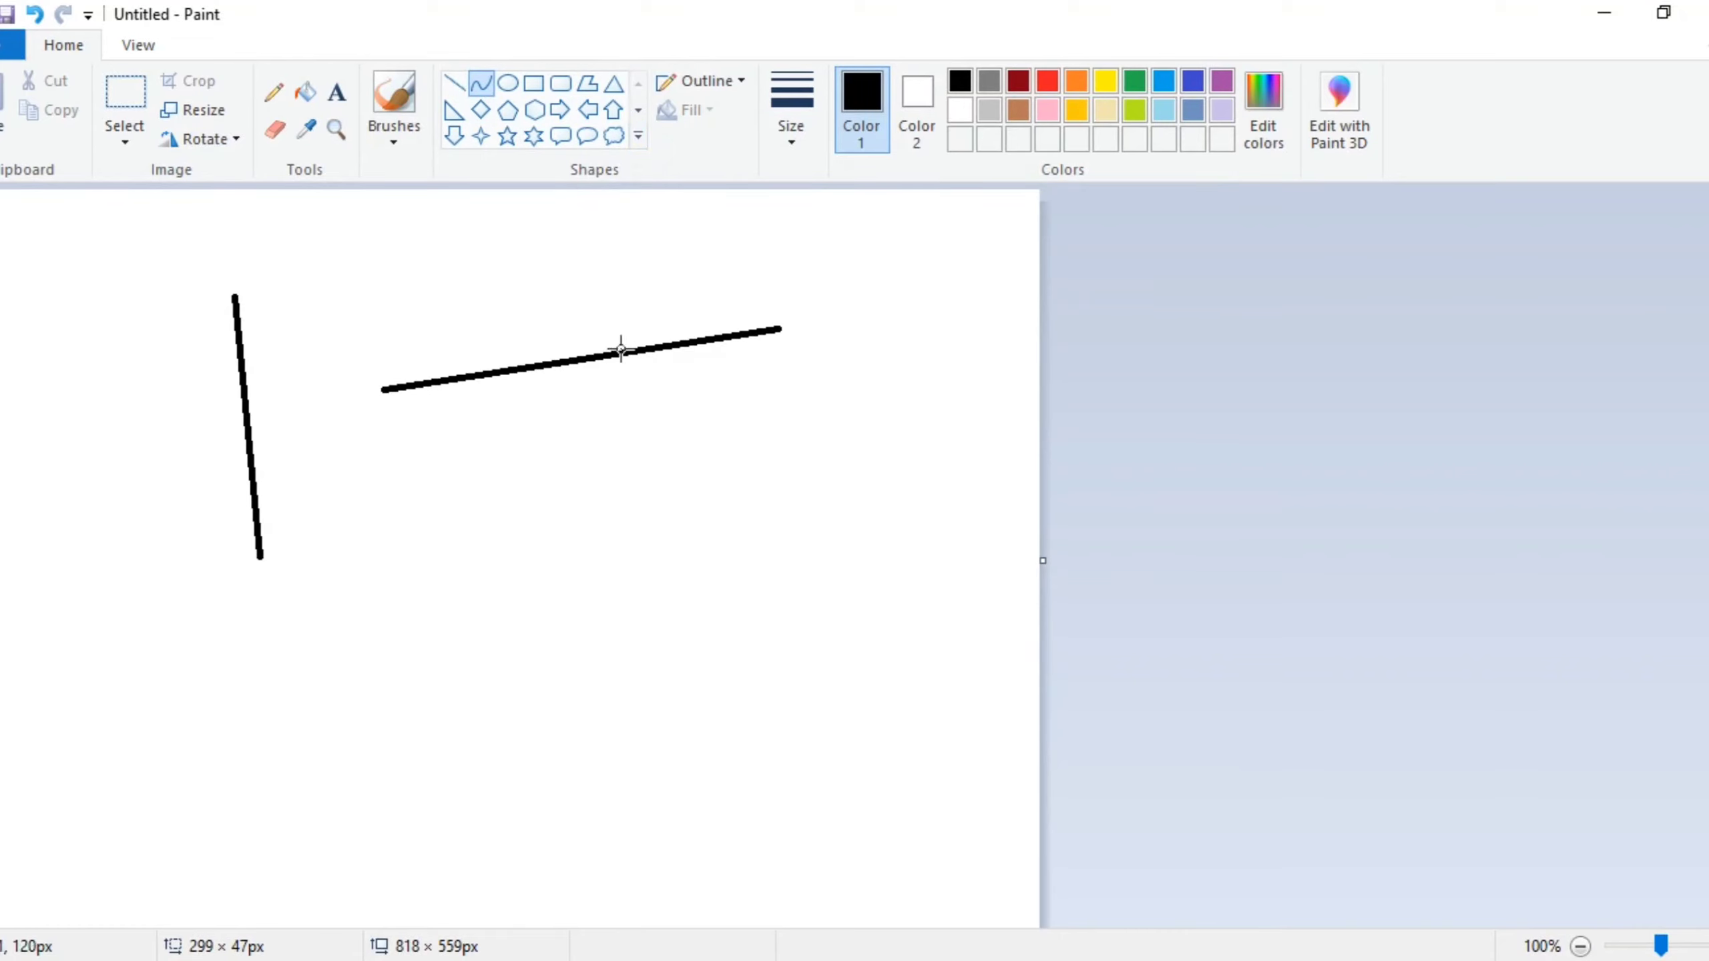
left_click_drag(617, 347, 622, 474)
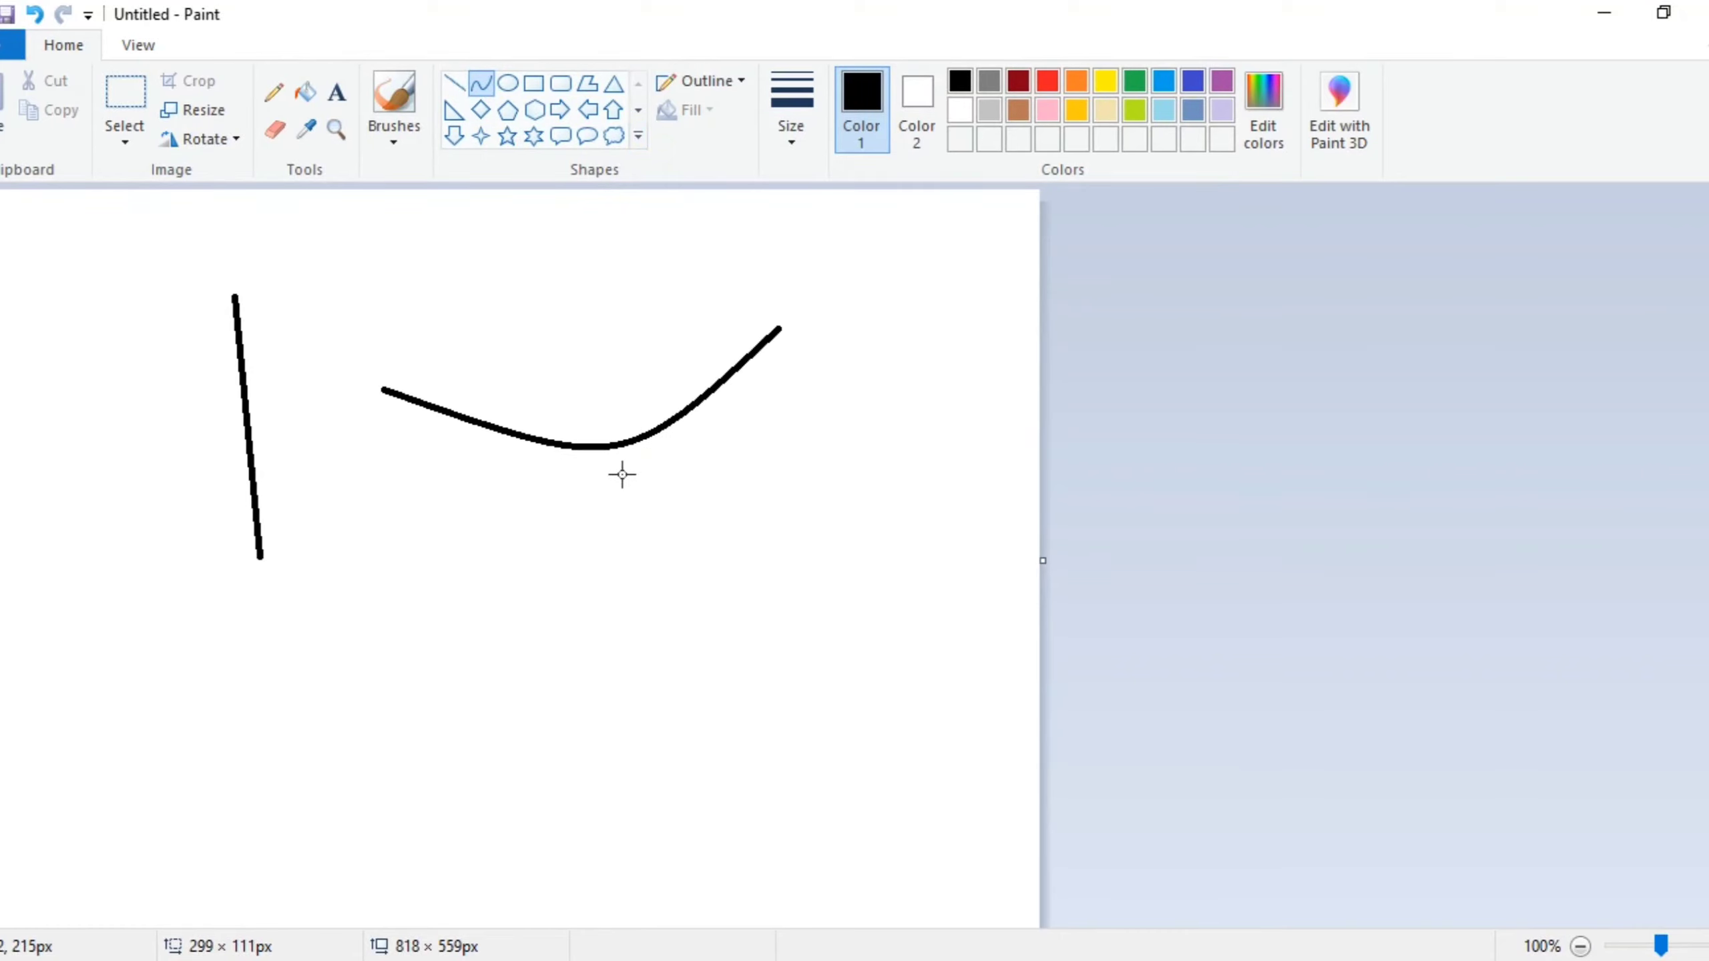
Step: Try the Crayon and Oil outlines on the curve and finish with the Natural pencil outline
left_click(681, 83)
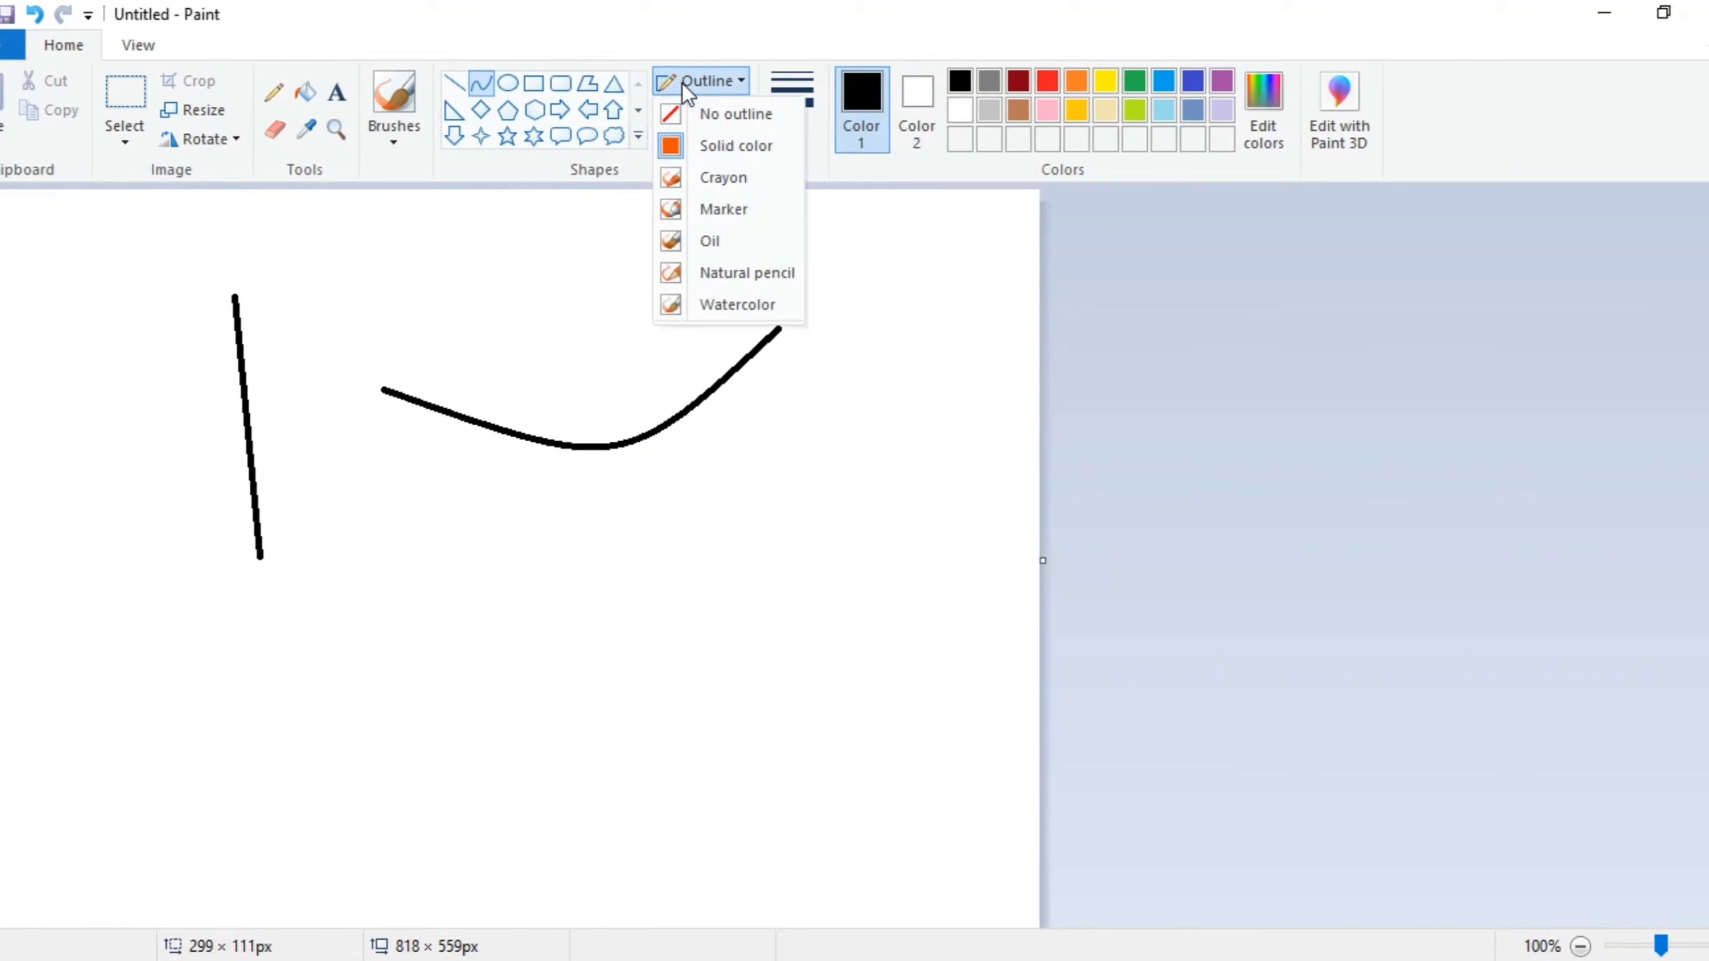
left_click(697, 177)
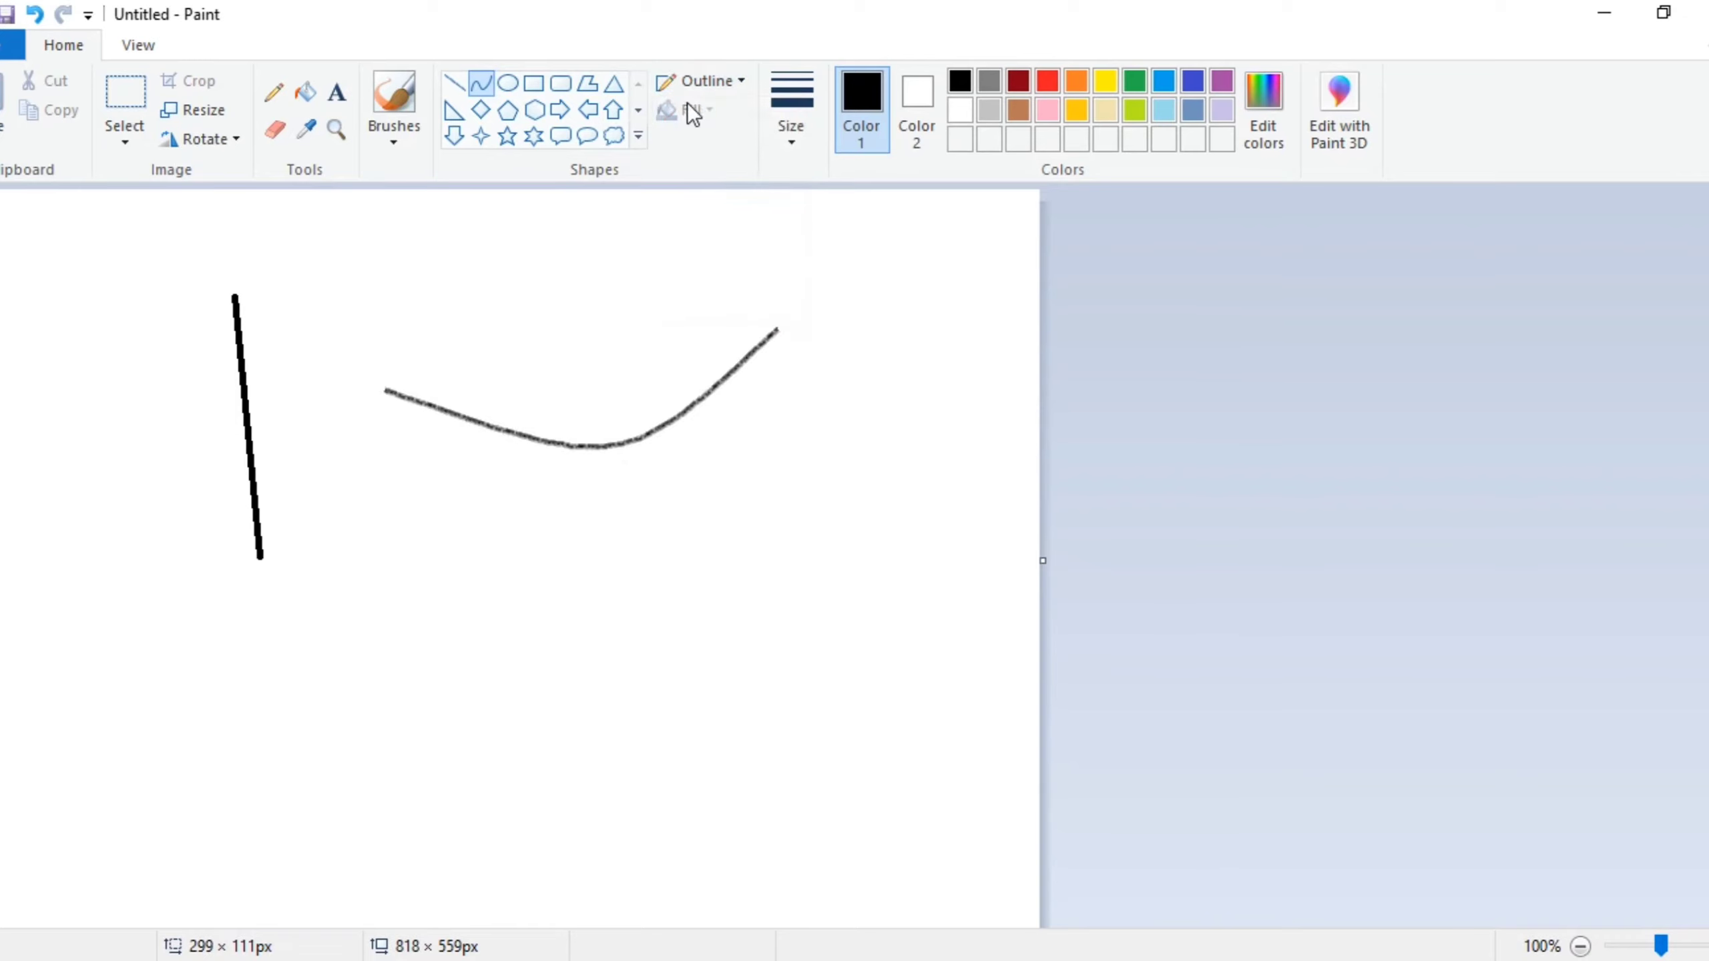
left_click(705, 90)
left_click(711, 241)
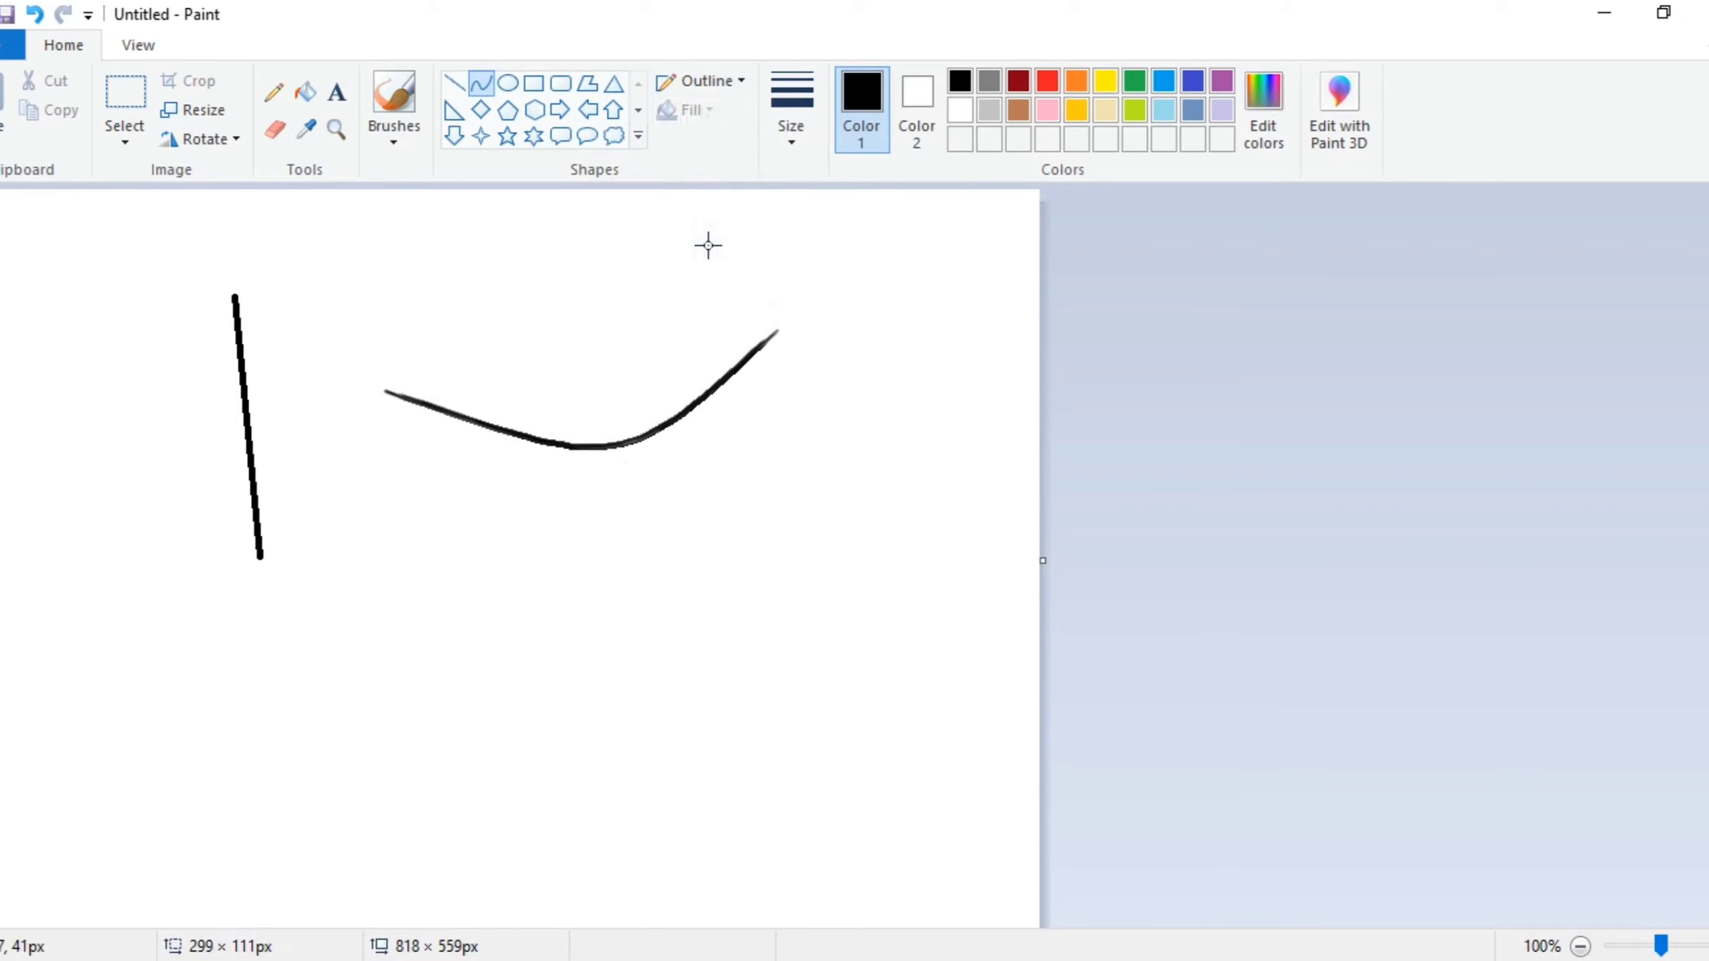
left_click(711, 91)
left_click(700, 286)
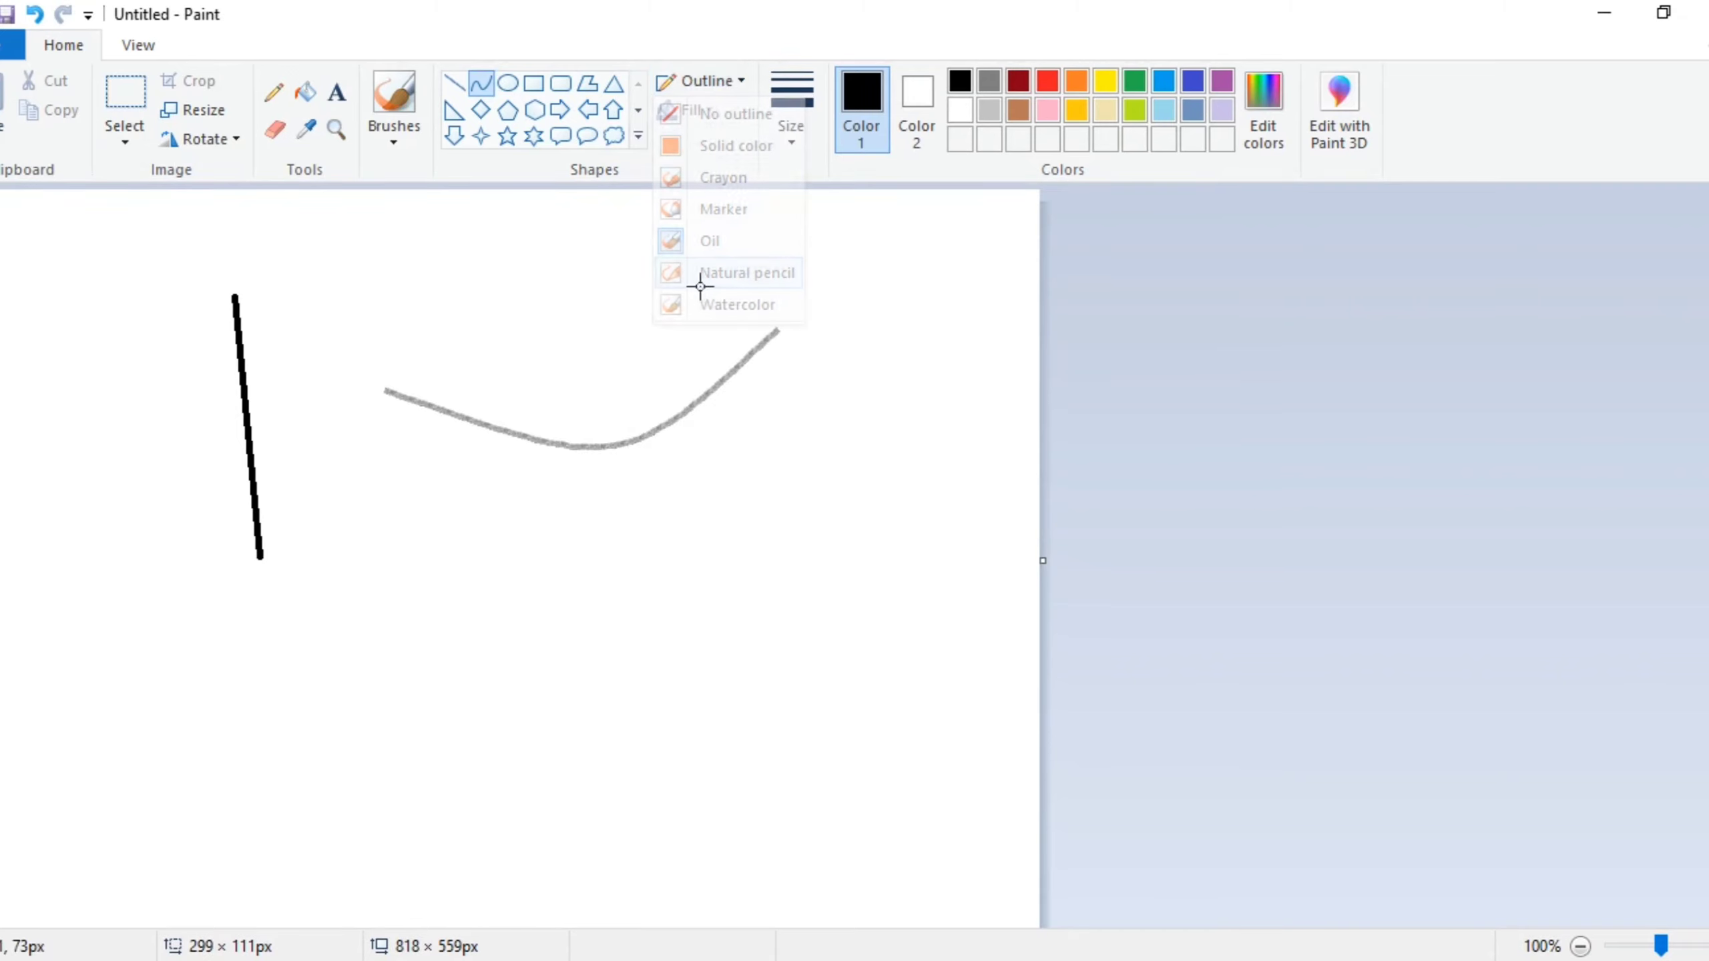
Step: Draw an ellipse about 252 × 143 px below the line and curve and give it an Oil outline
left_click(508, 84)
mouse_move(269, 632)
left_mouse_down()
mouse_move(641, 630)
mouse_move(689, 795)
mouse_move(675, 820)
mouse_move(601, 819)
left_mouse_up()
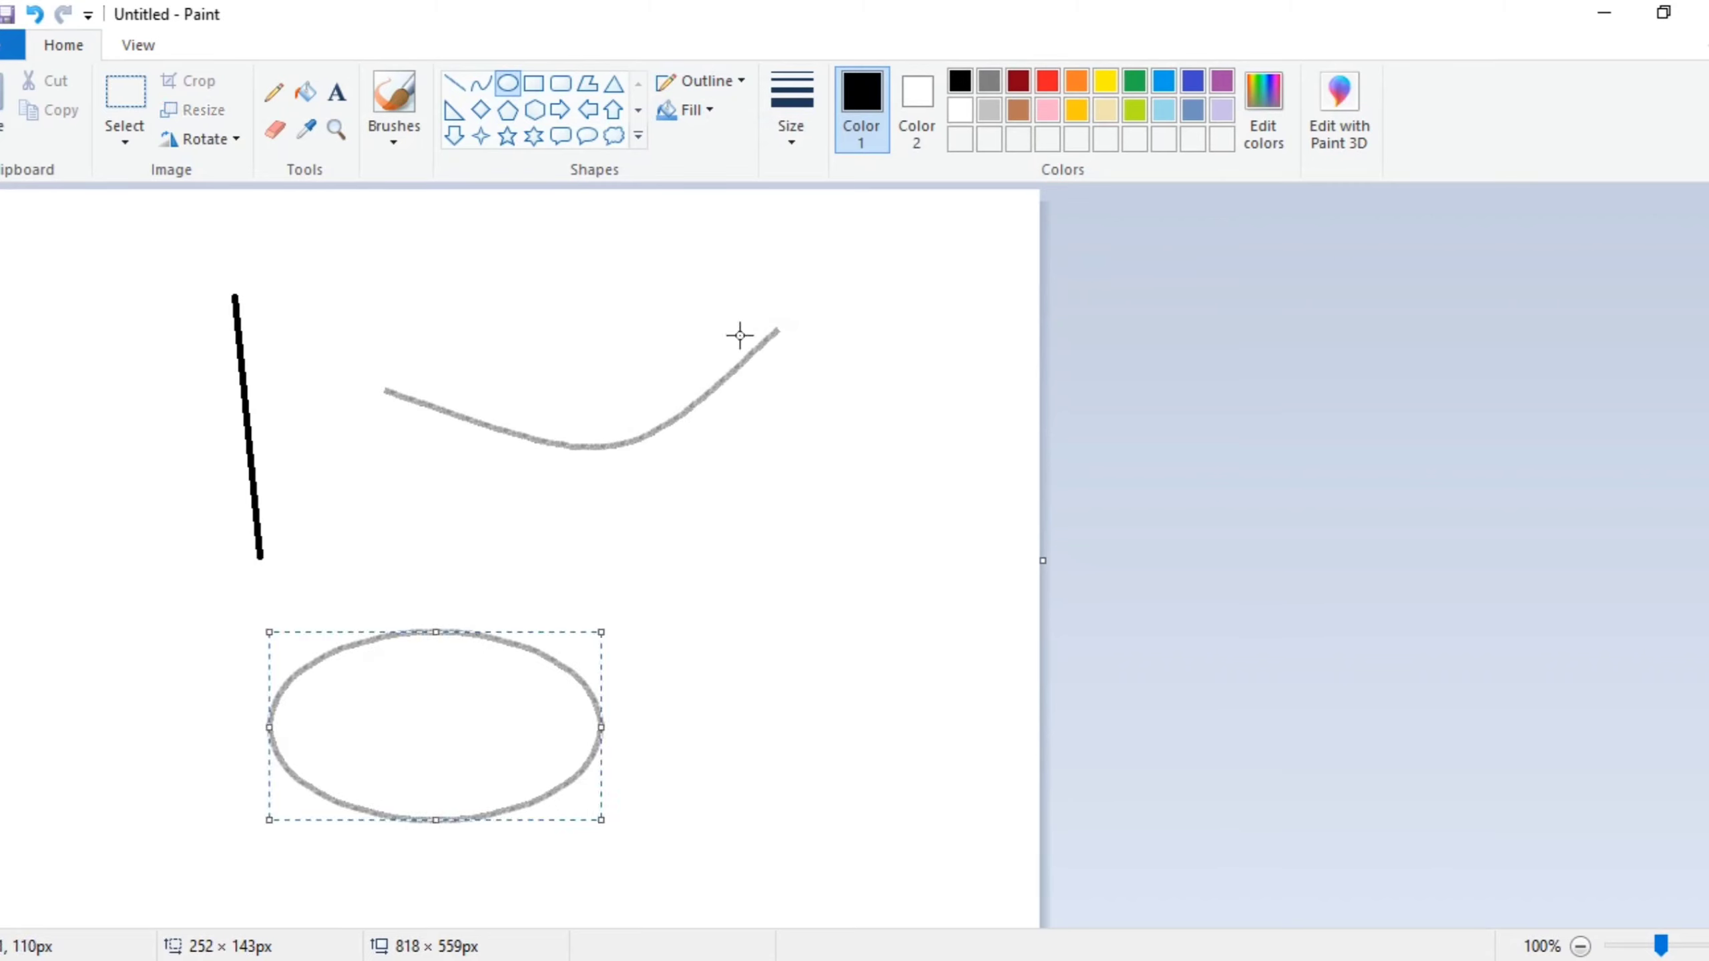
left_click(706, 72)
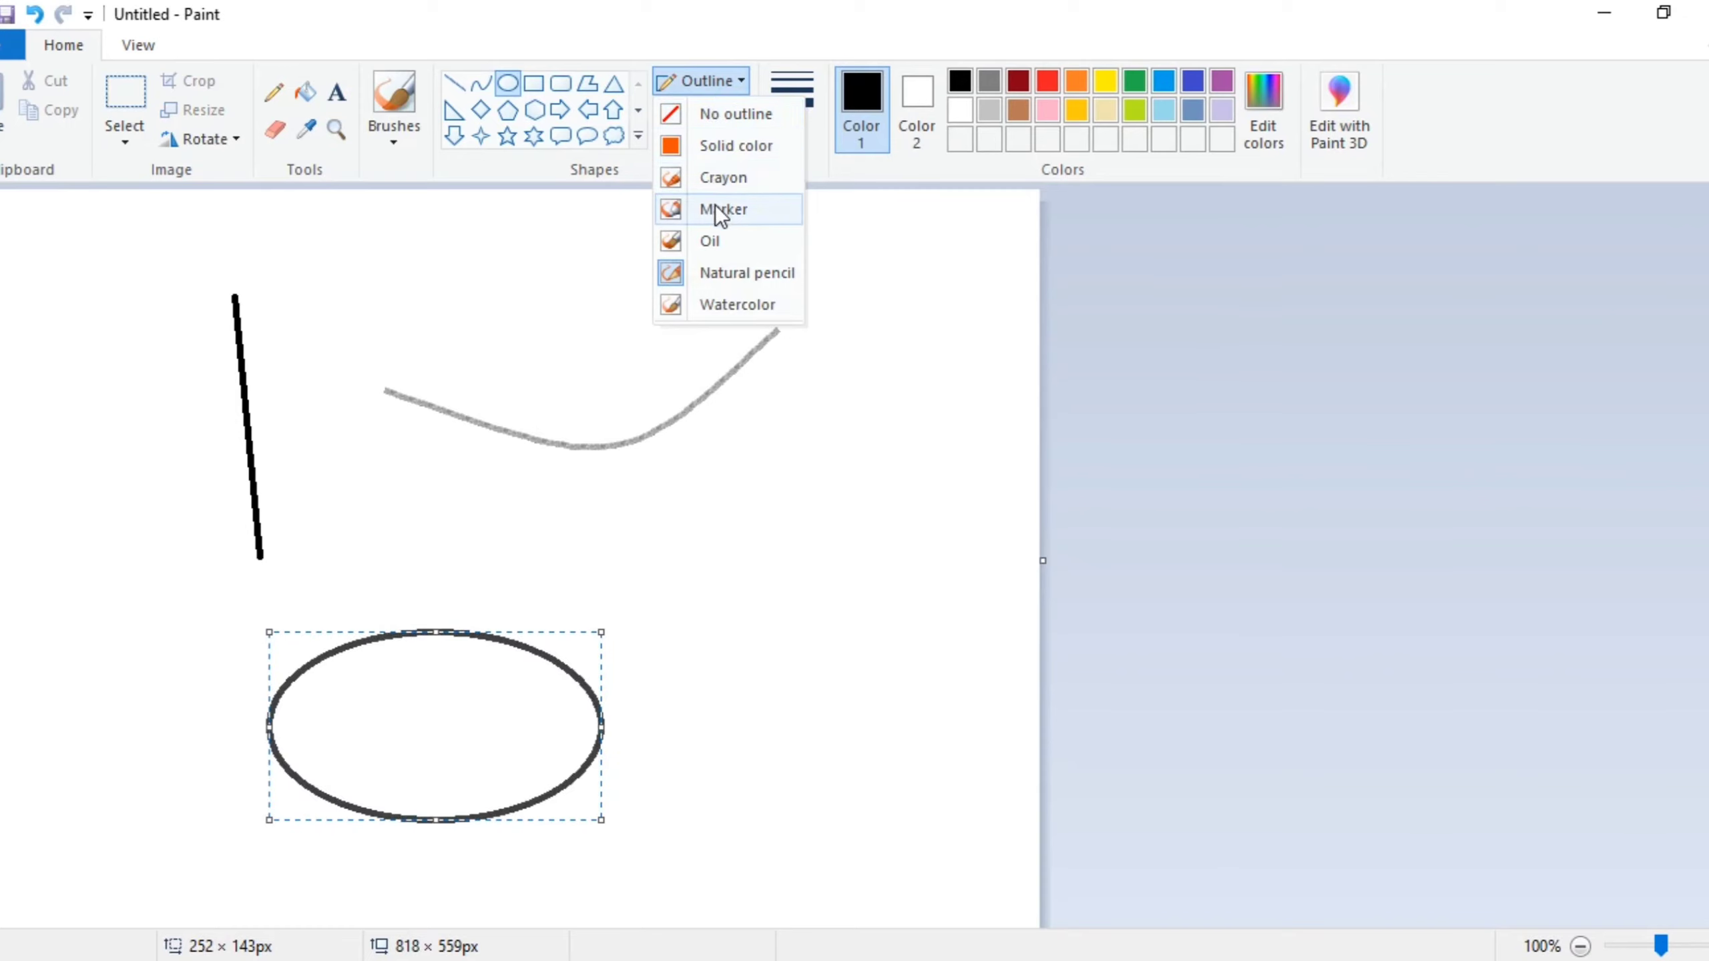
left_click(716, 238)
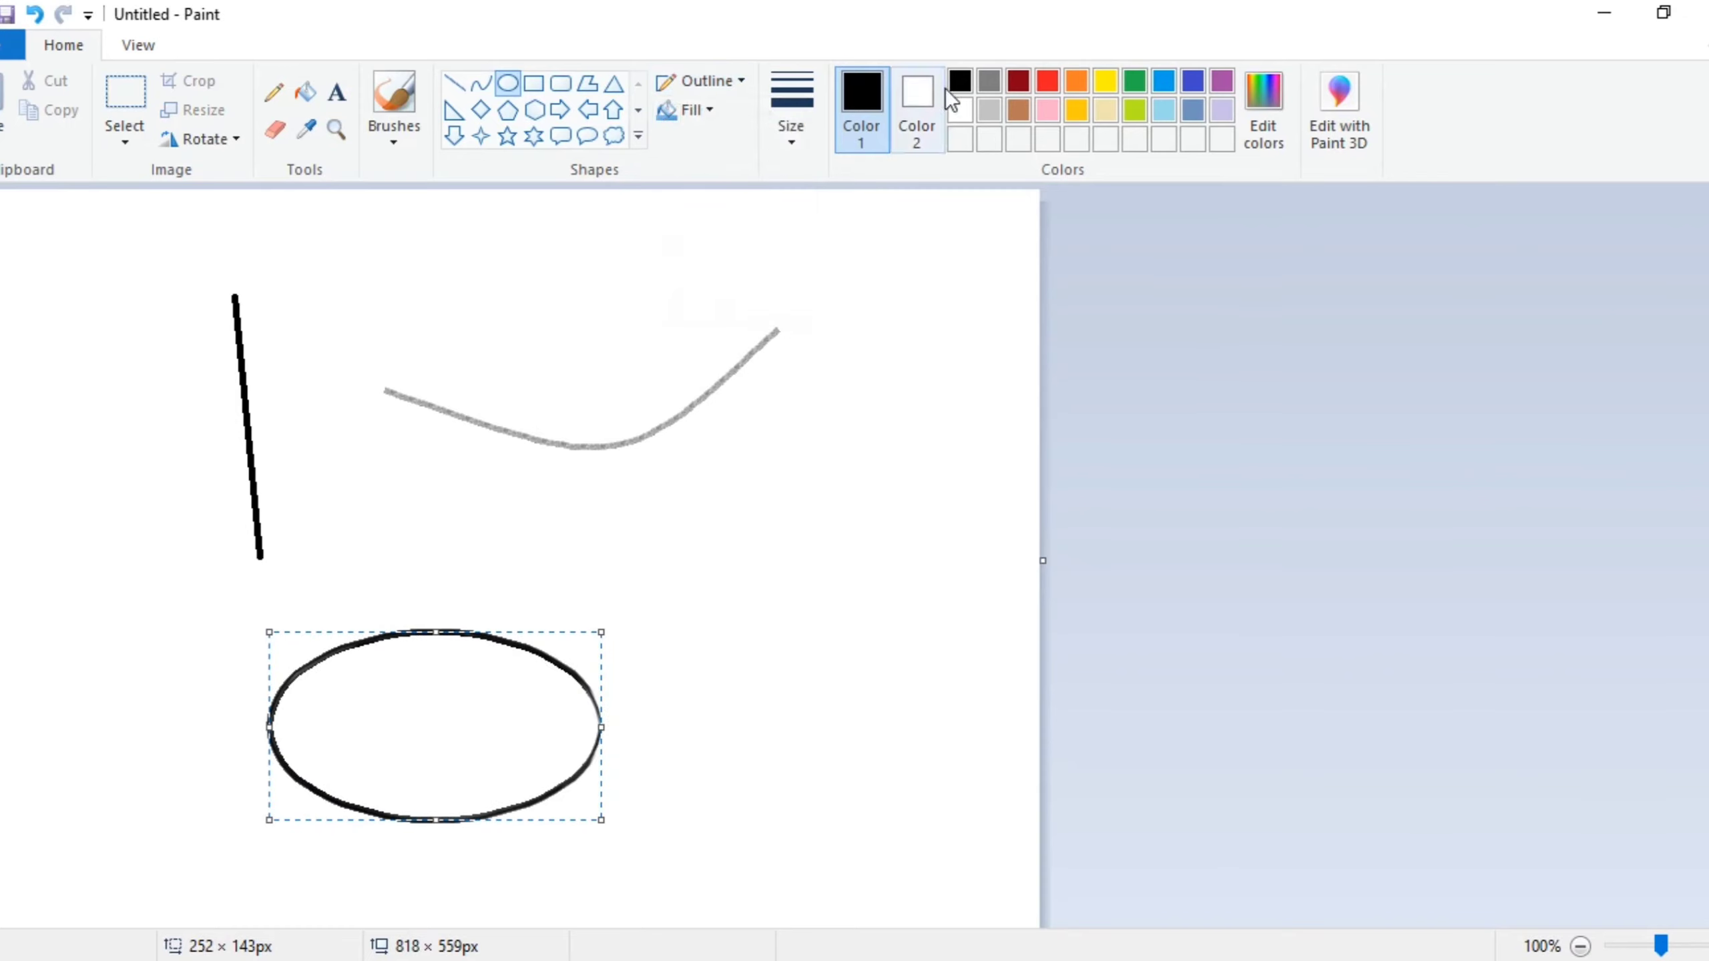
Step: Set Color 2 to green and fill the ellipse, trying Solid color before choosing the Crayon fill
left_click(932, 100)
left_click(1100, 86)
left_click(1131, 84)
left_click(683, 109)
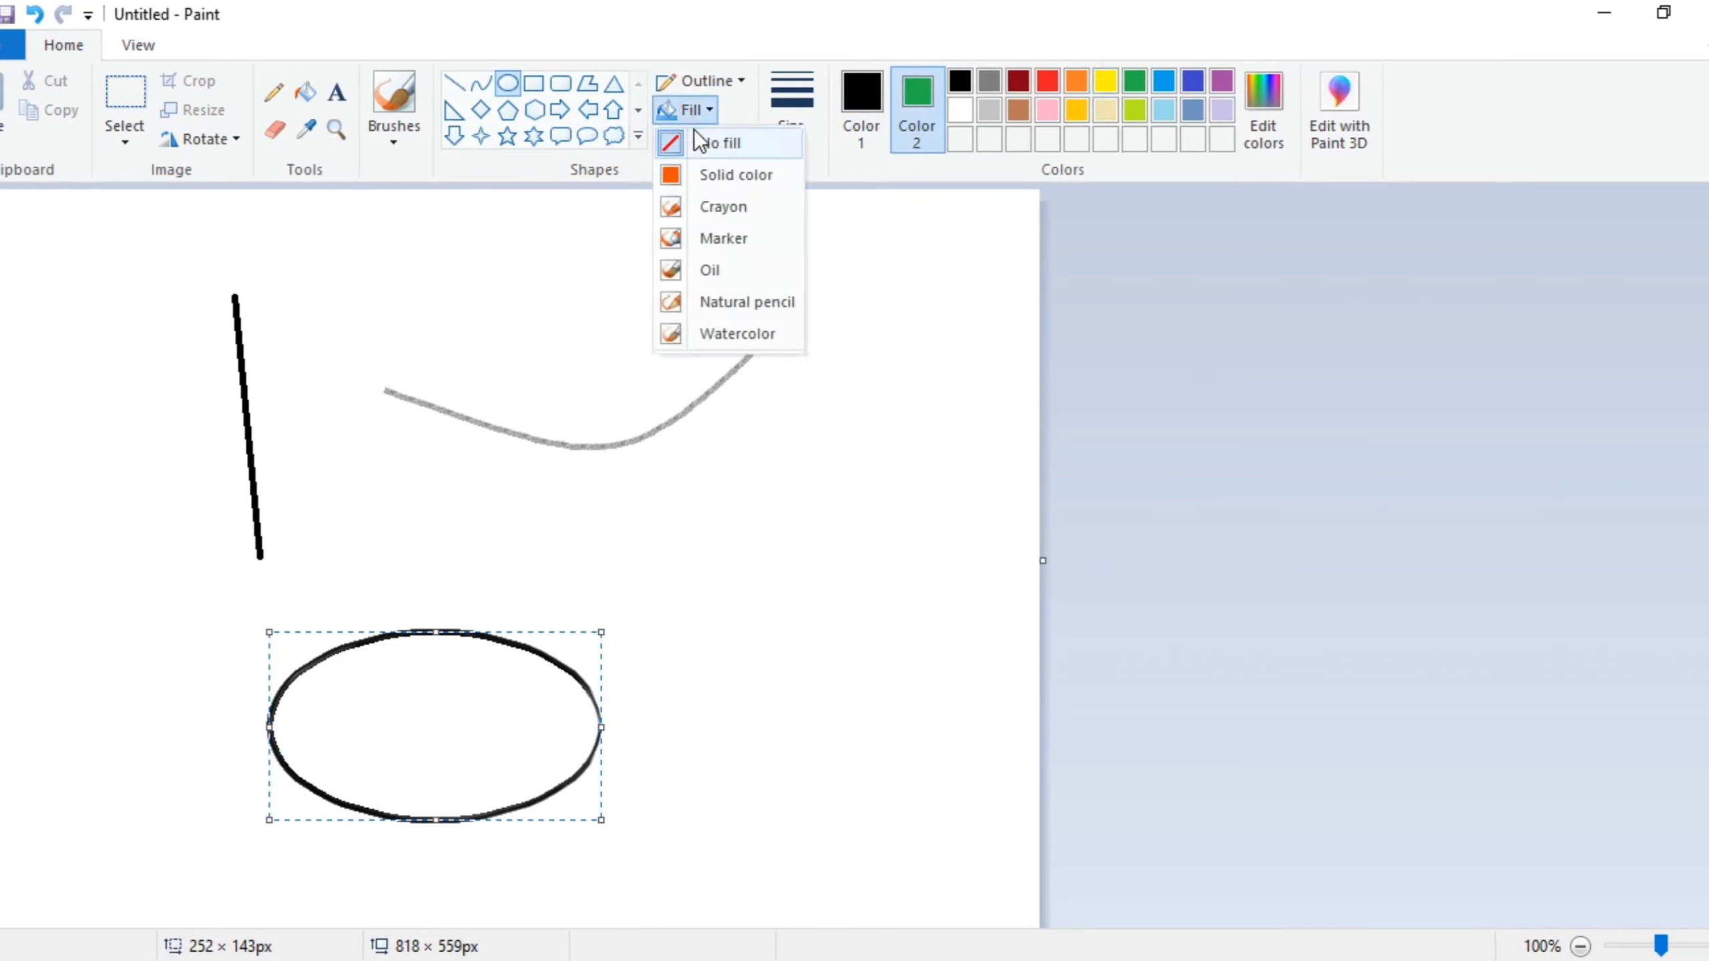
left_click(697, 172)
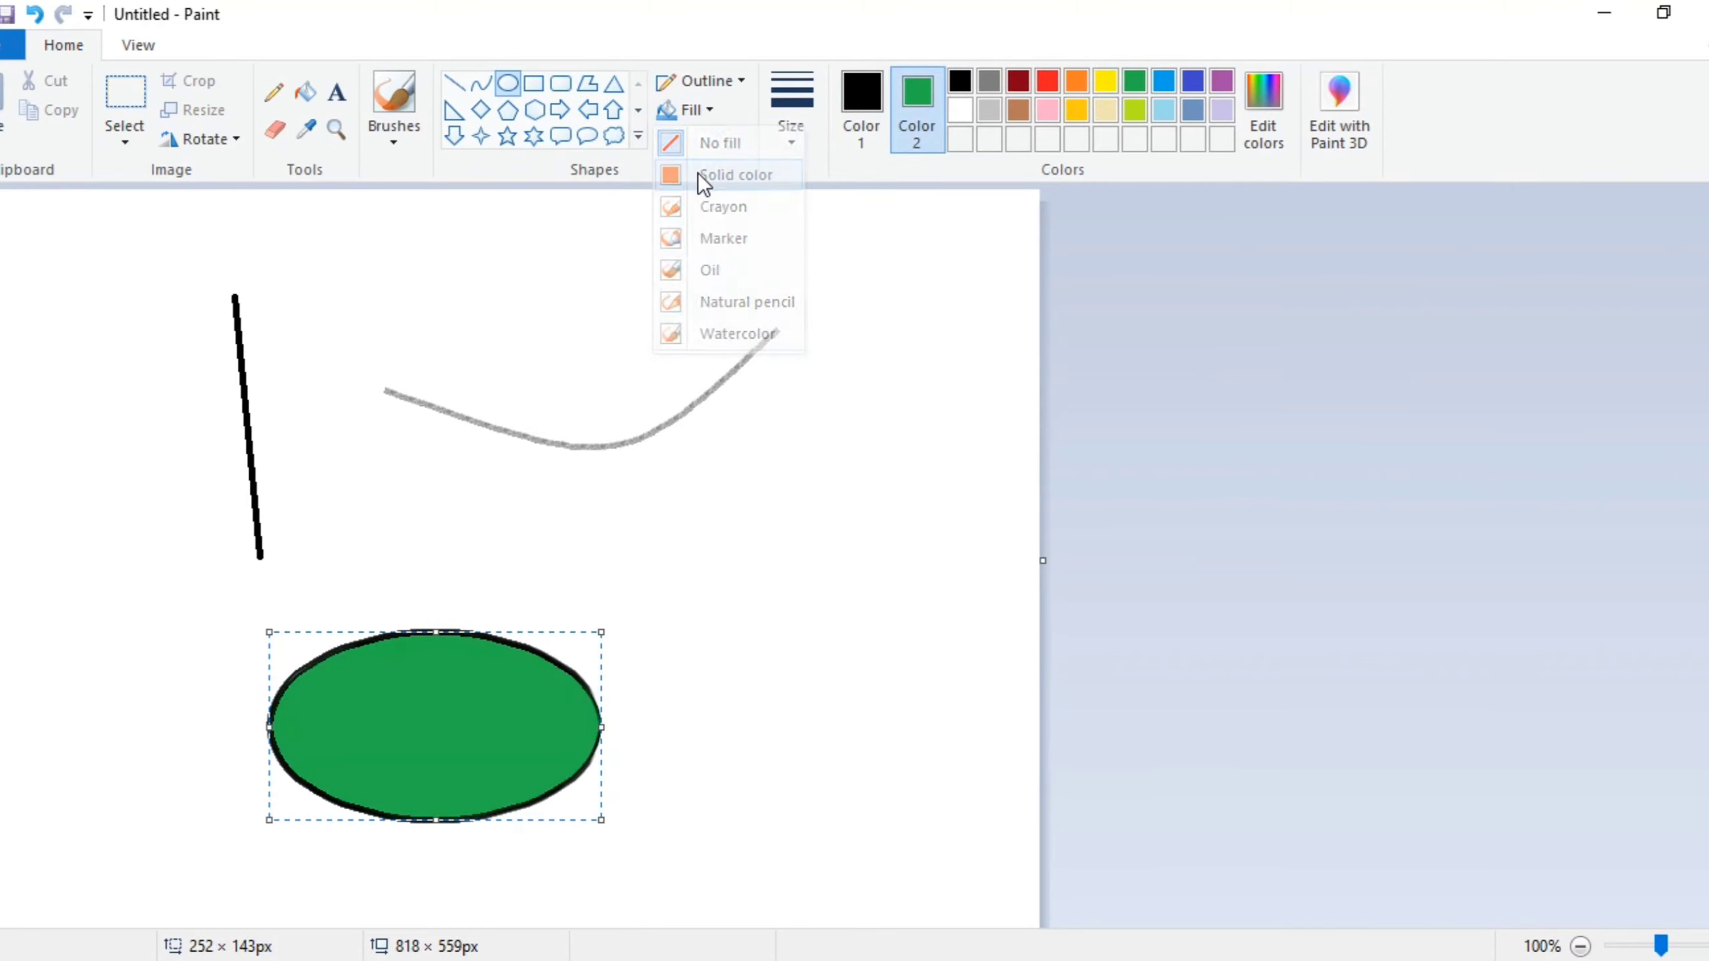
left_click(689, 108)
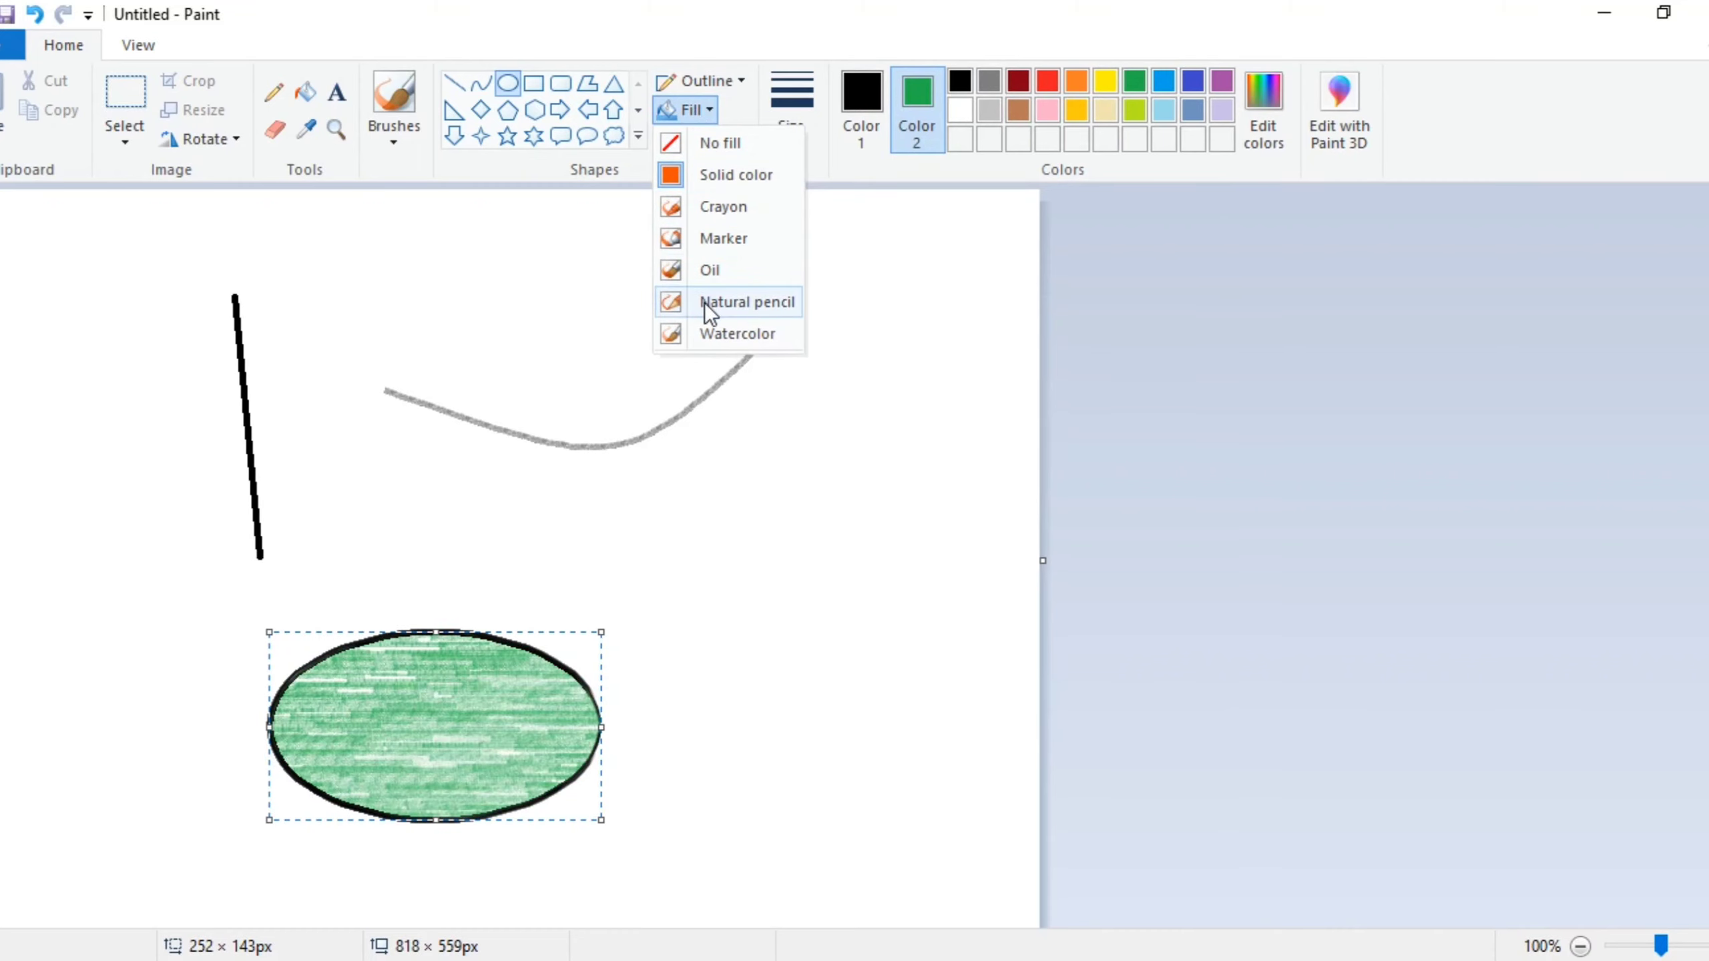
left_click(678, 216)
Step: Draw a cloud callout about 193 × 222 px beside the ellipse and erase its tail bubbles with Color 2 set to white
left_click(607, 137)
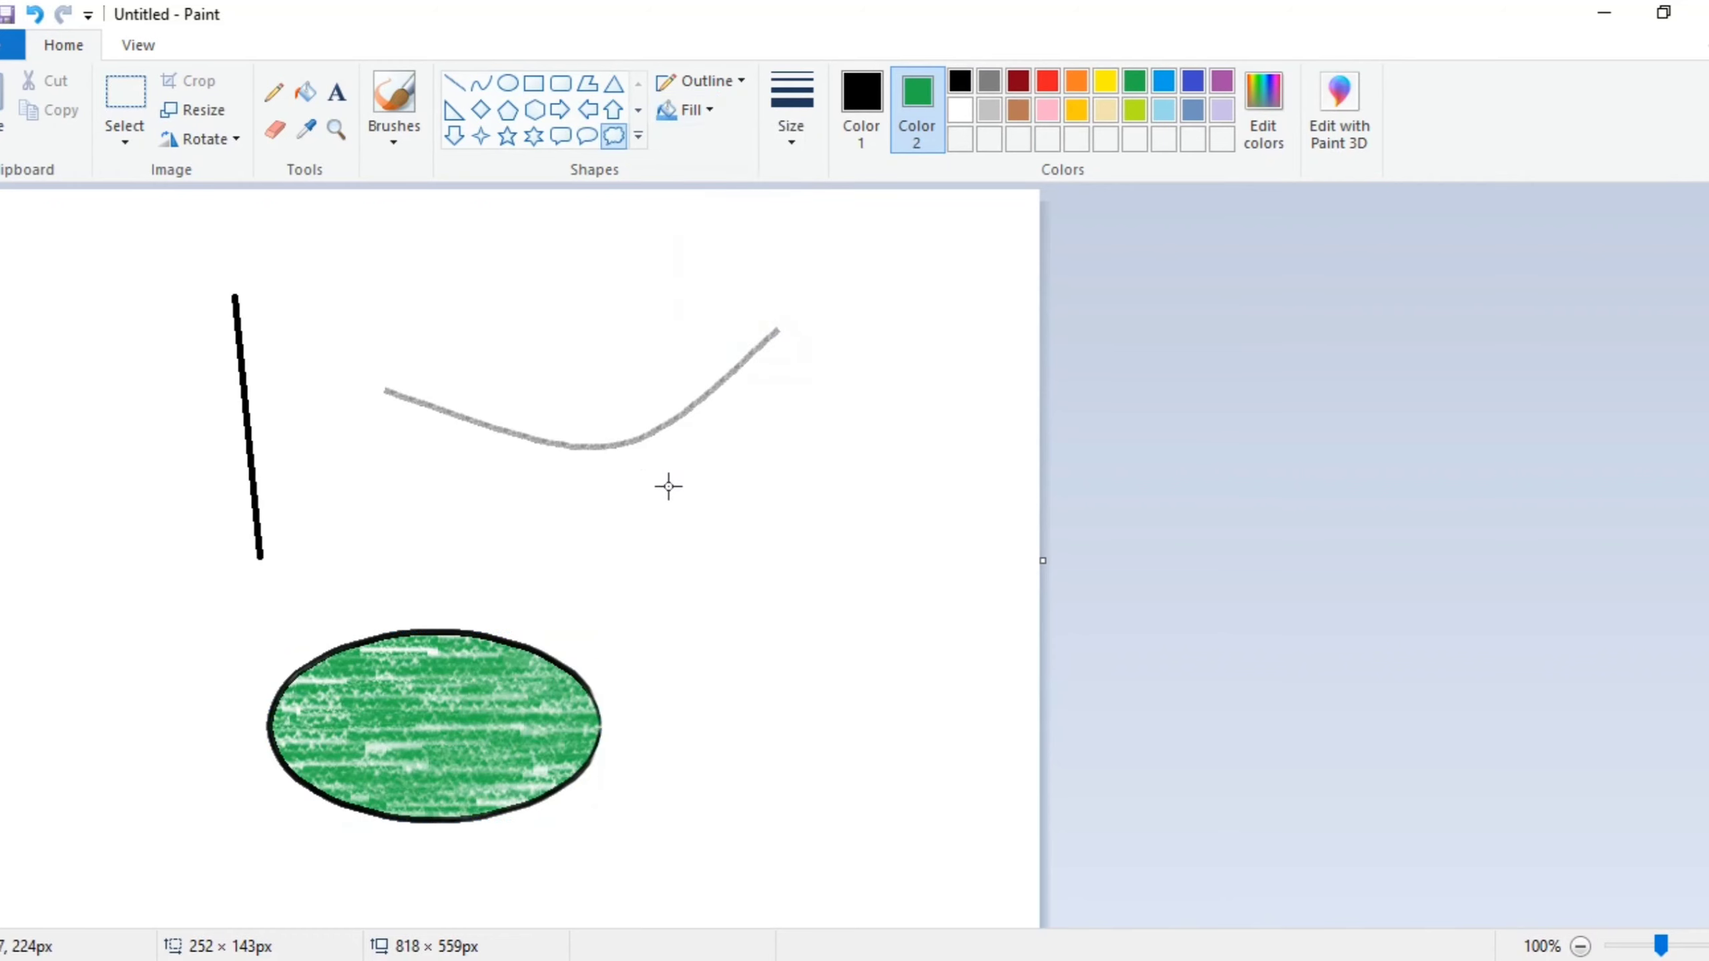
left_click_drag(668, 486, 923, 779)
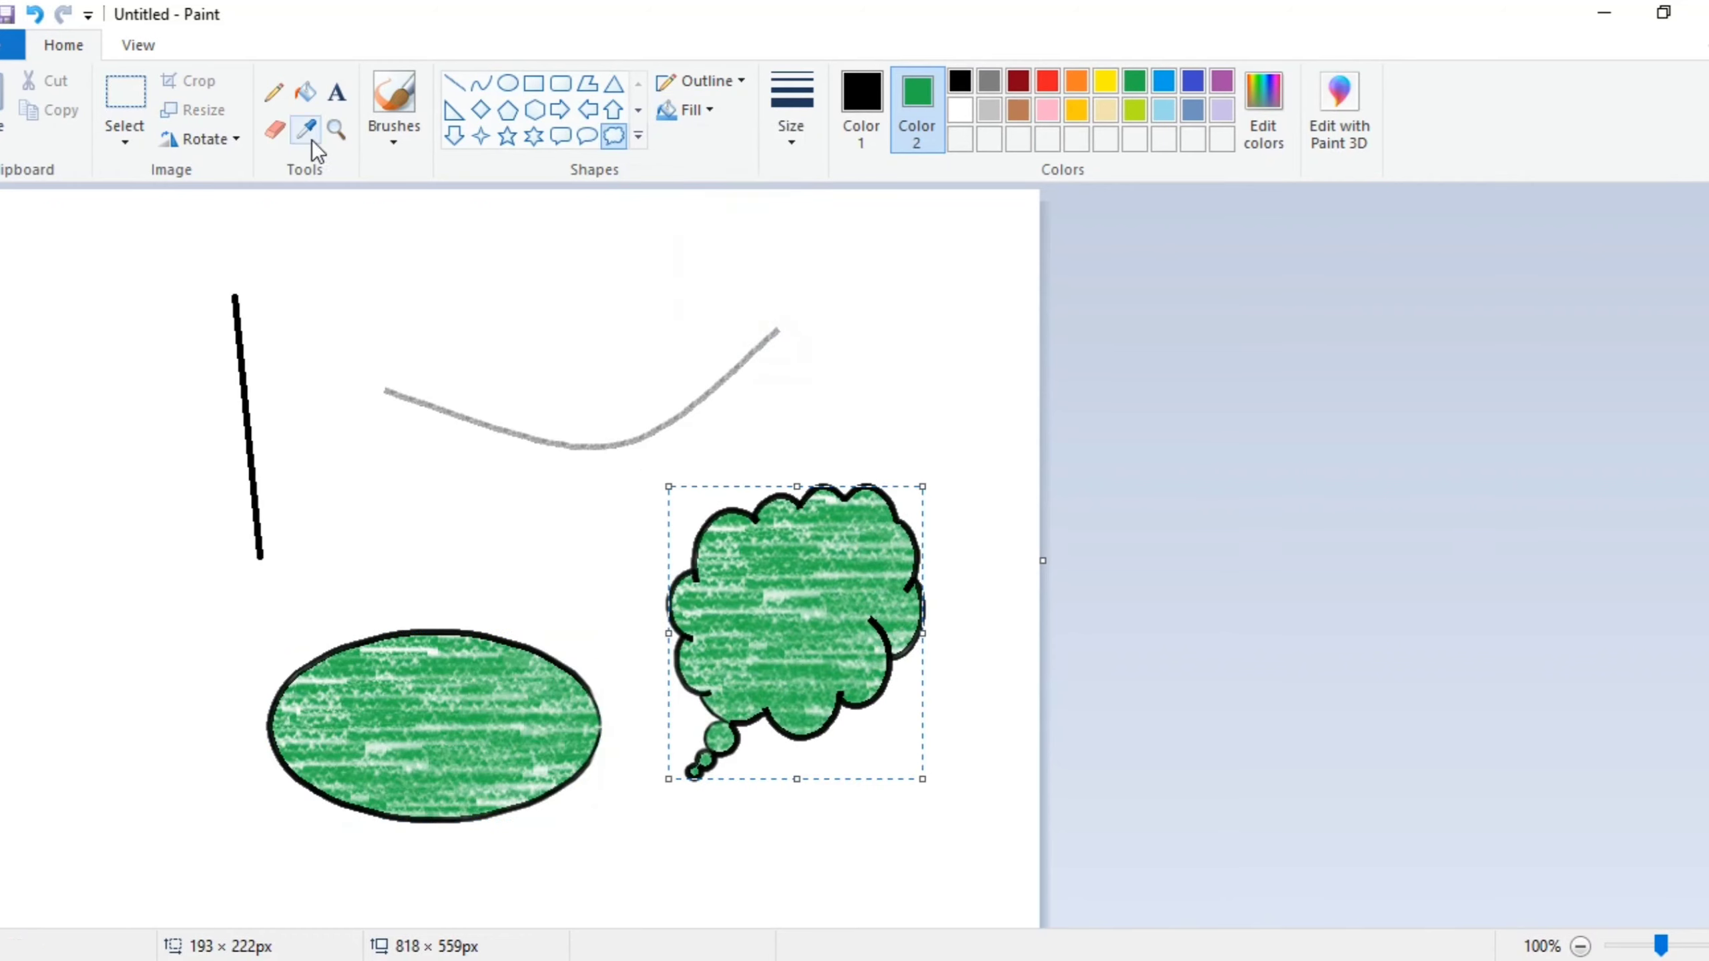
left_click(275, 130)
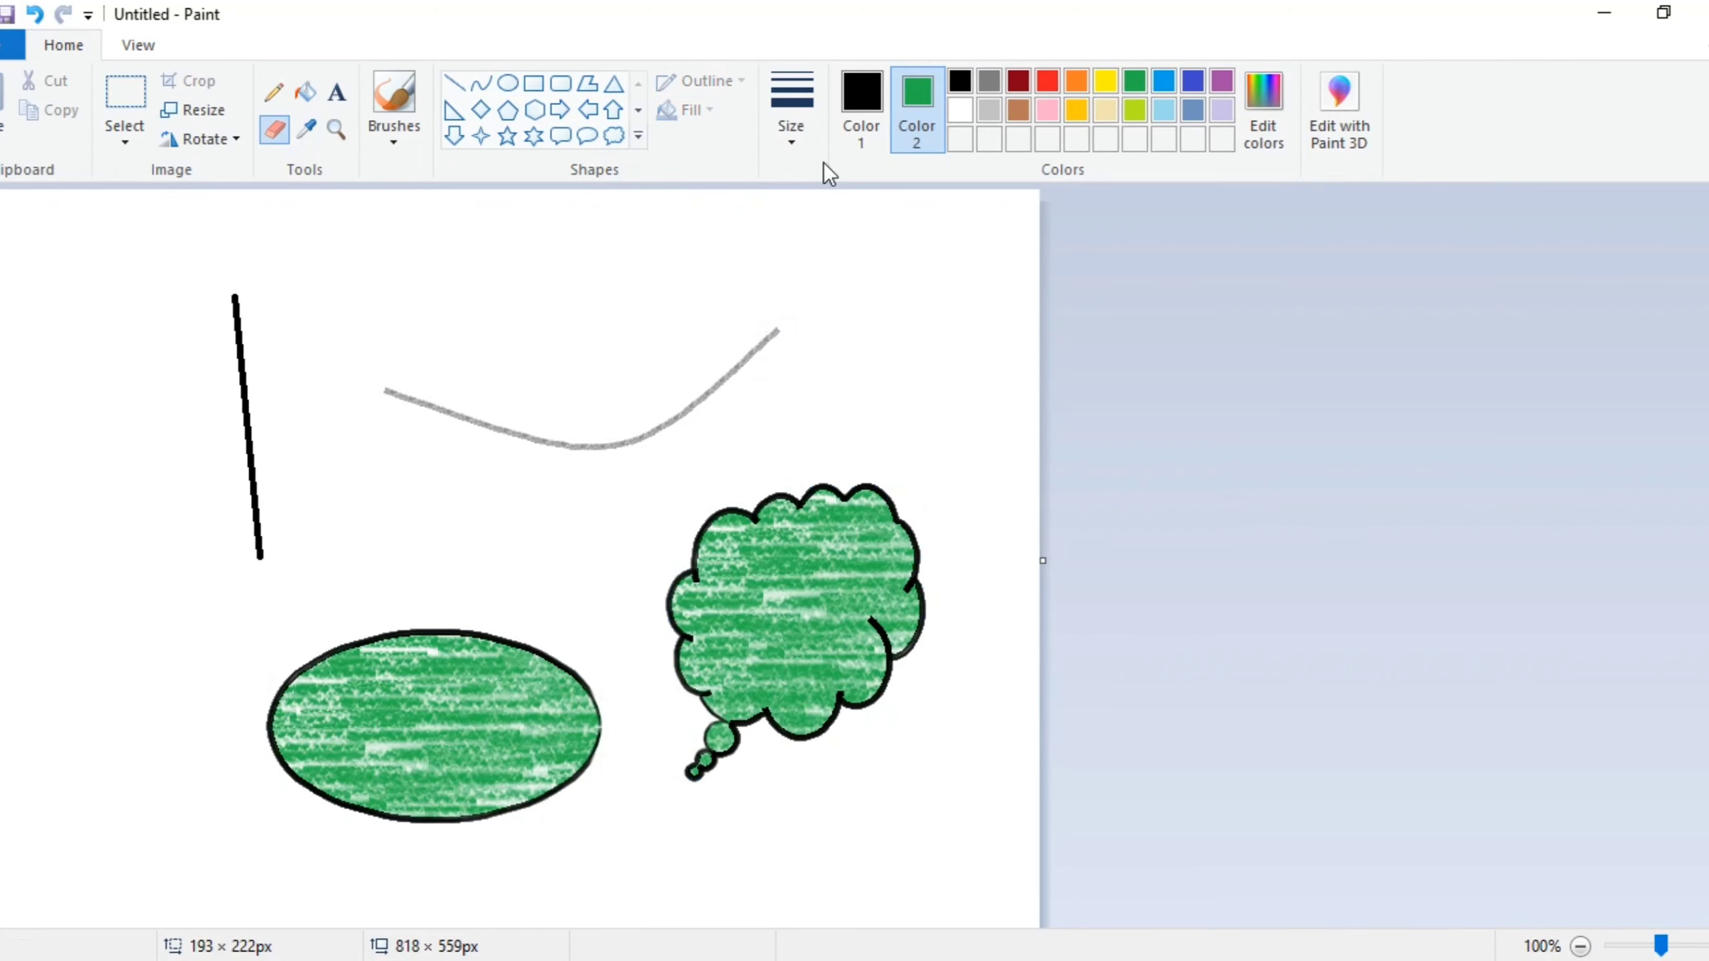
left_click(954, 112)
mouse_move(719, 721)
left_mouse_down()
mouse_move(739, 749)
mouse_move(704, 759)
mouse_move(756, 732)
mouse_move(701, 730)
mouse_move(724, 755)
mouse_move(682, 768)
left_mouse_up()
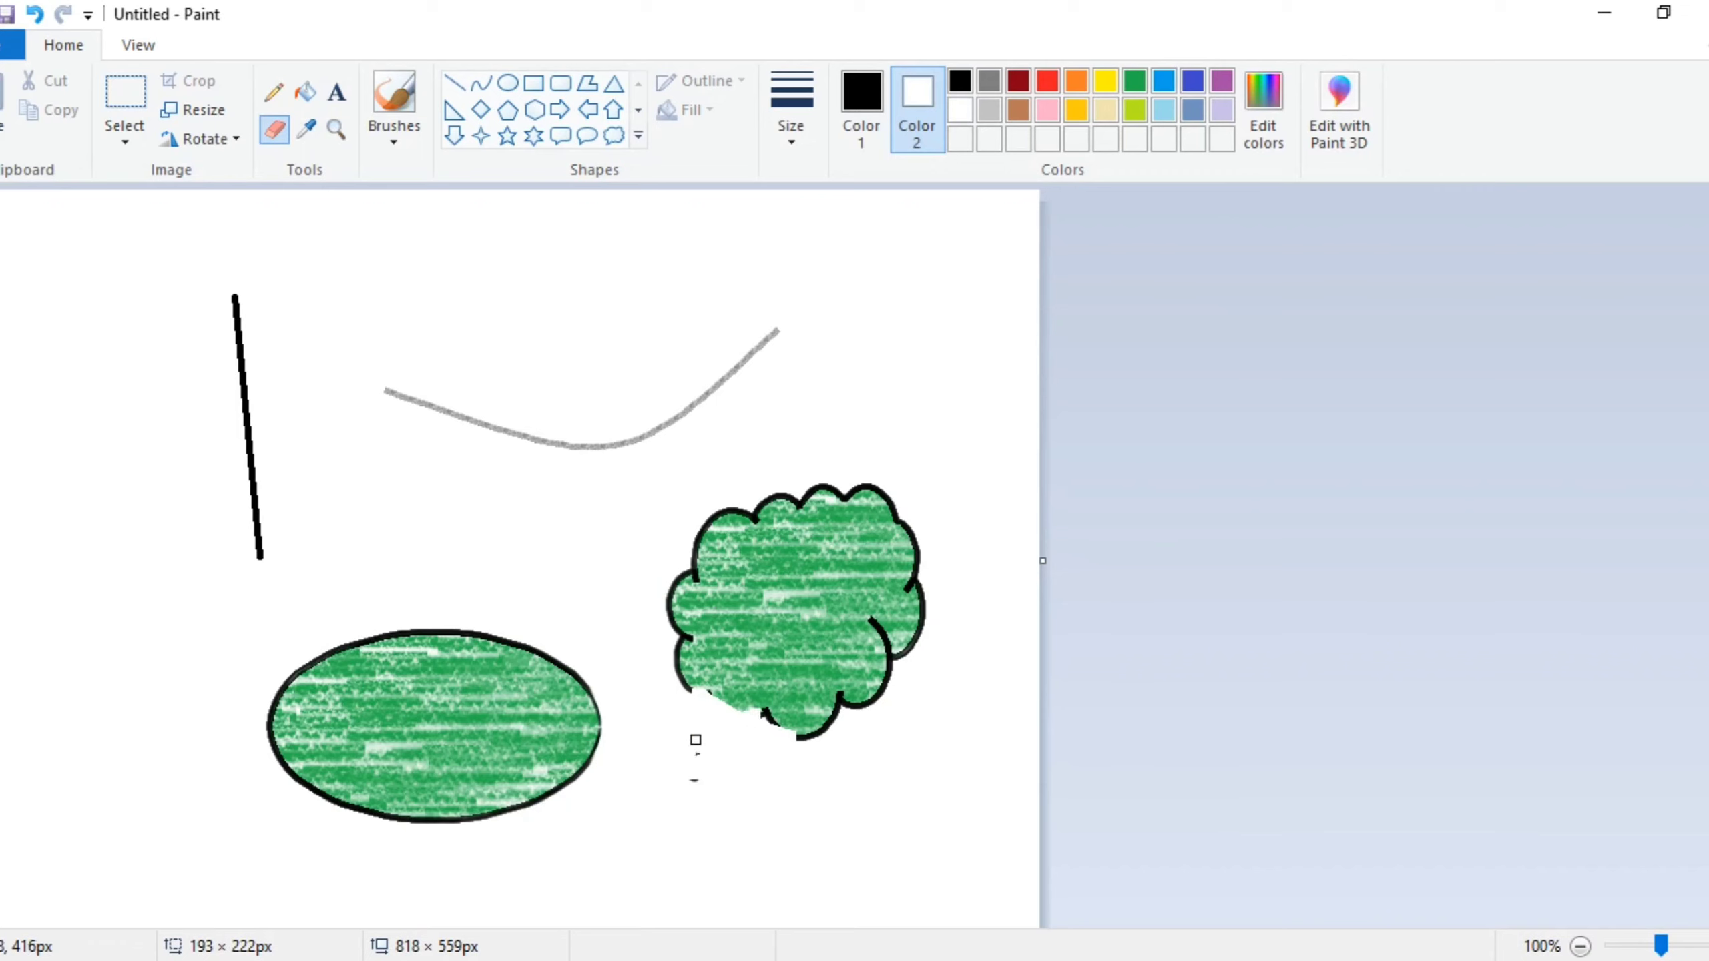
Step: Draw a six-point star about 209 × 257 px over the curve and colour its fill blue, trying lime first
left_click(533, 137)
left_click_drag(443, 232, 718, 571)
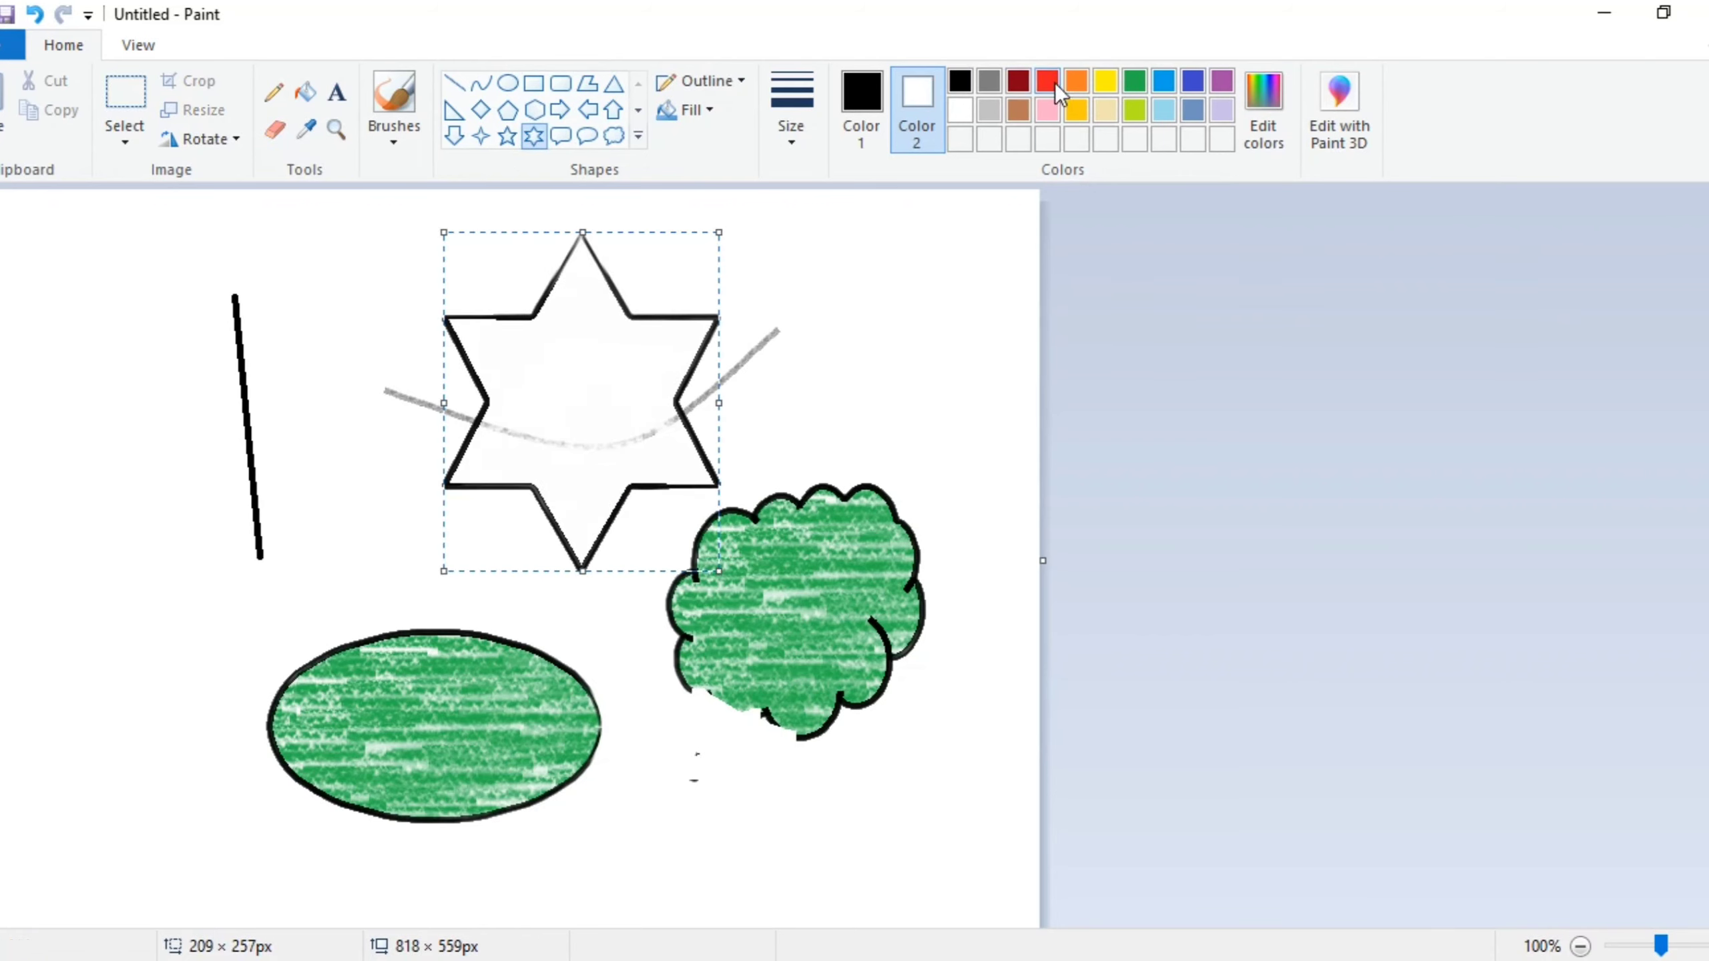
left_click(1134, 110)
left_click(1164, 79)
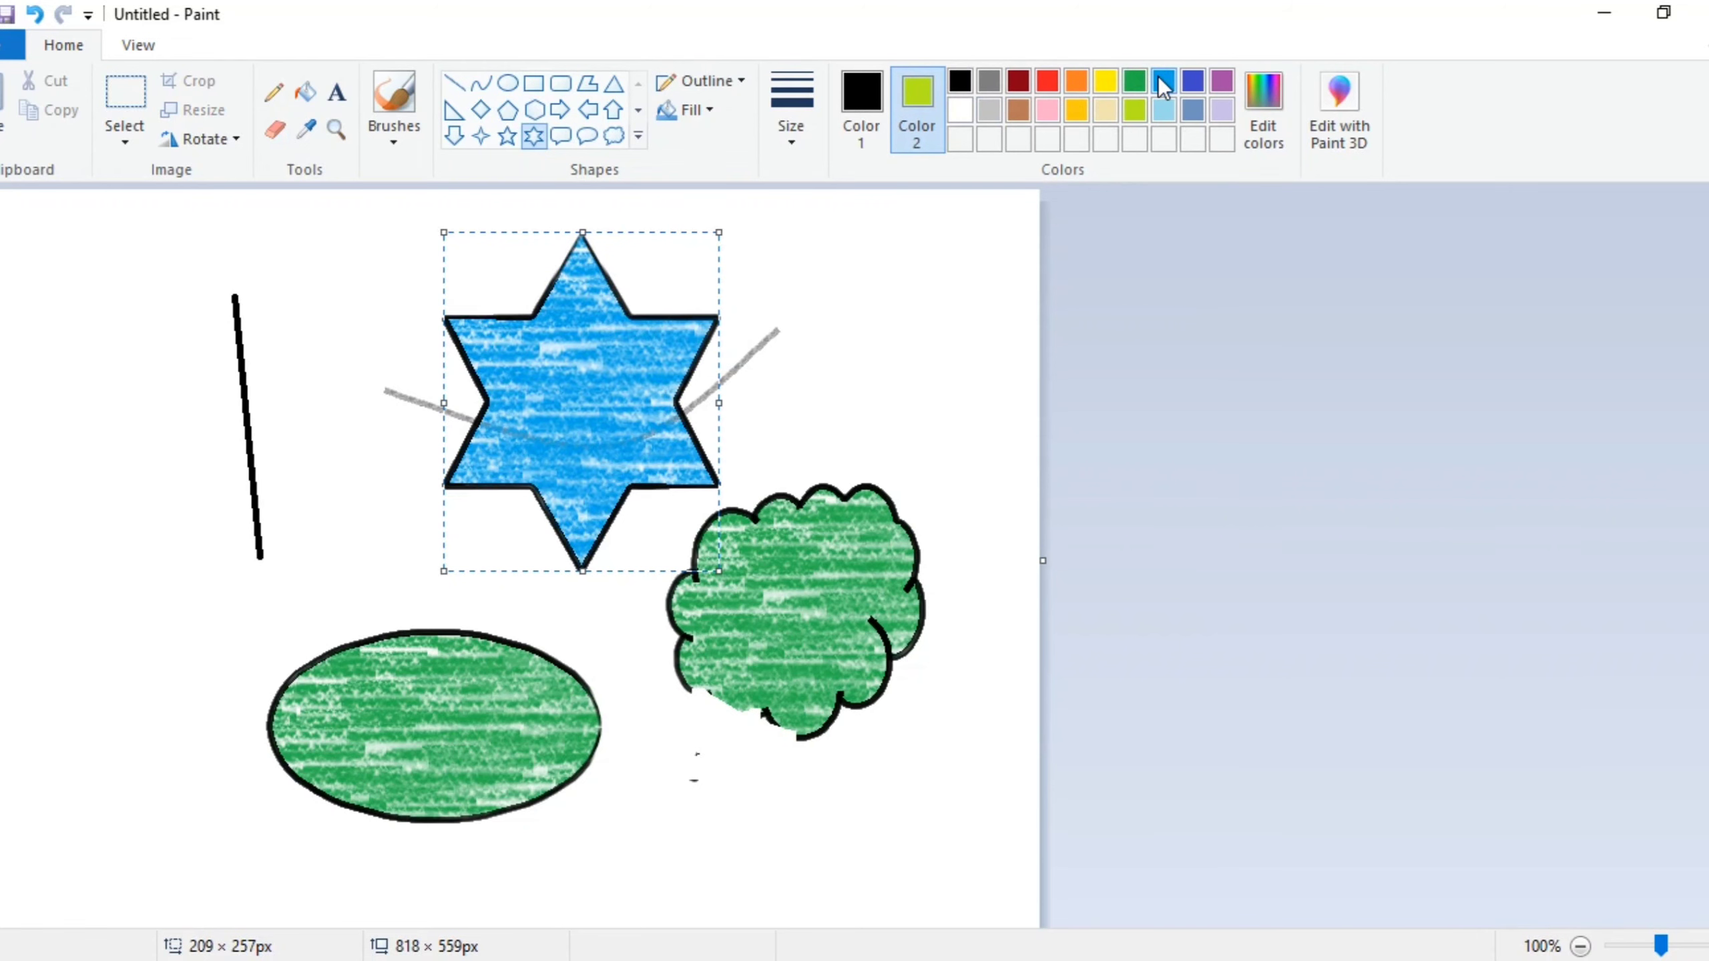
Step: Switch the star's fill to Oil and move it to the left edge of the canvas over the line's lower end
left_click(687, 110)
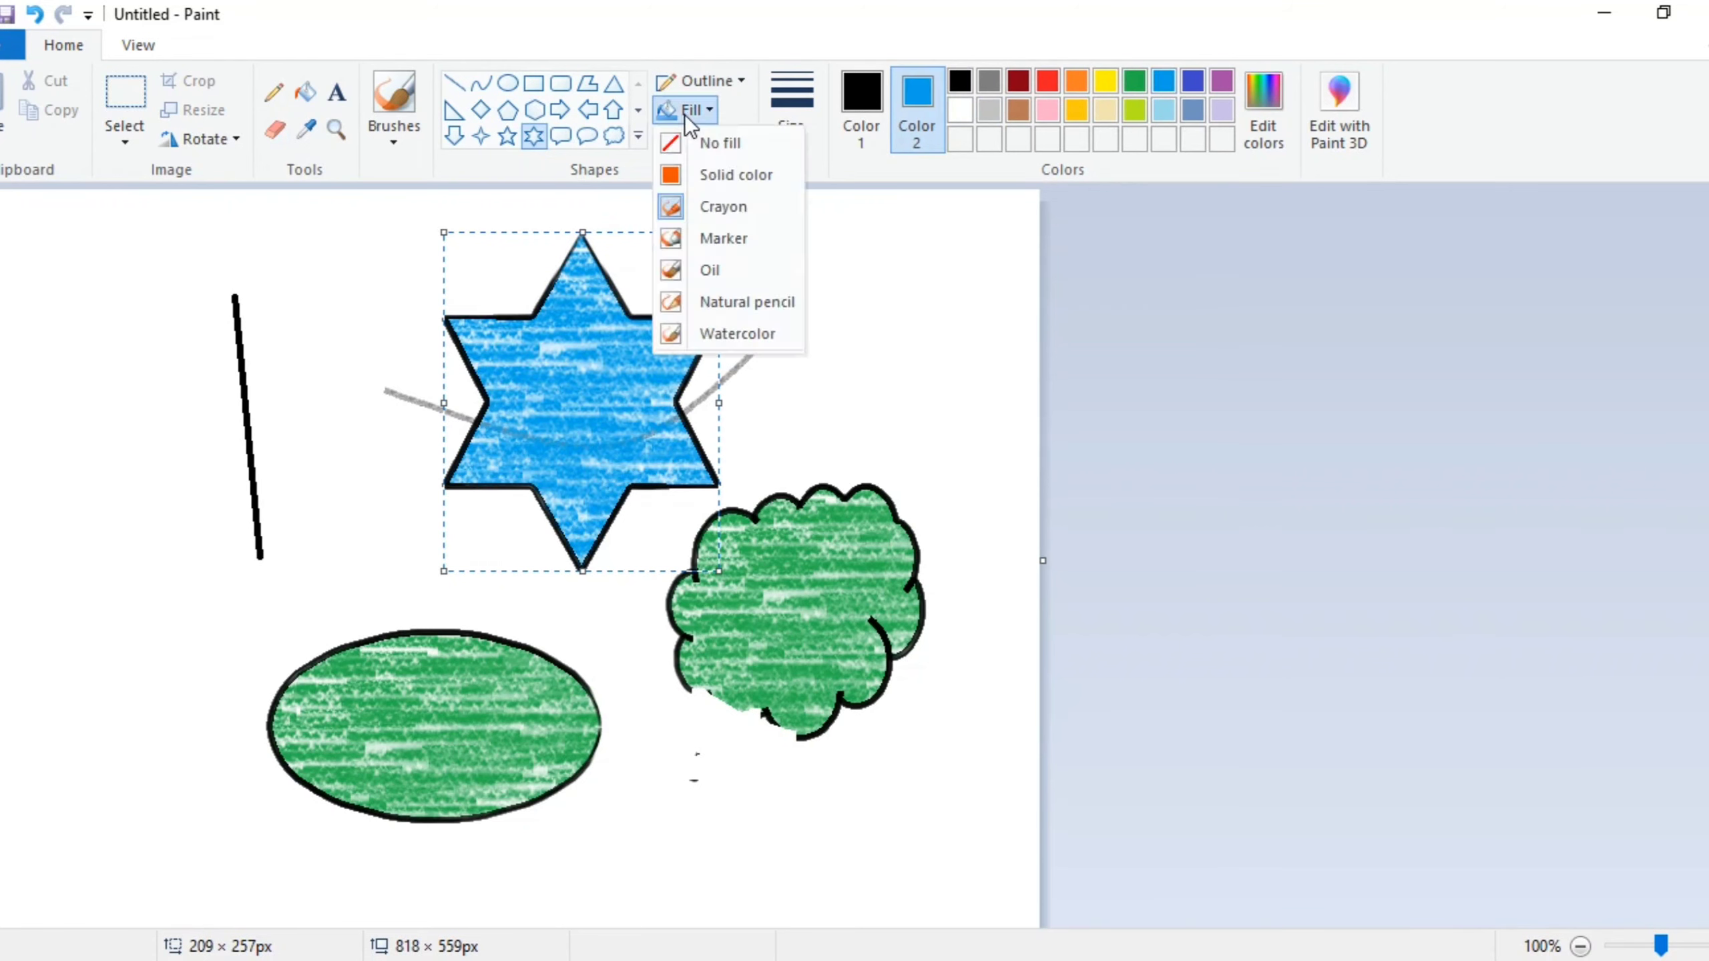
left_click(710, 283)
left_click_drag(565, 366, 136, 557)
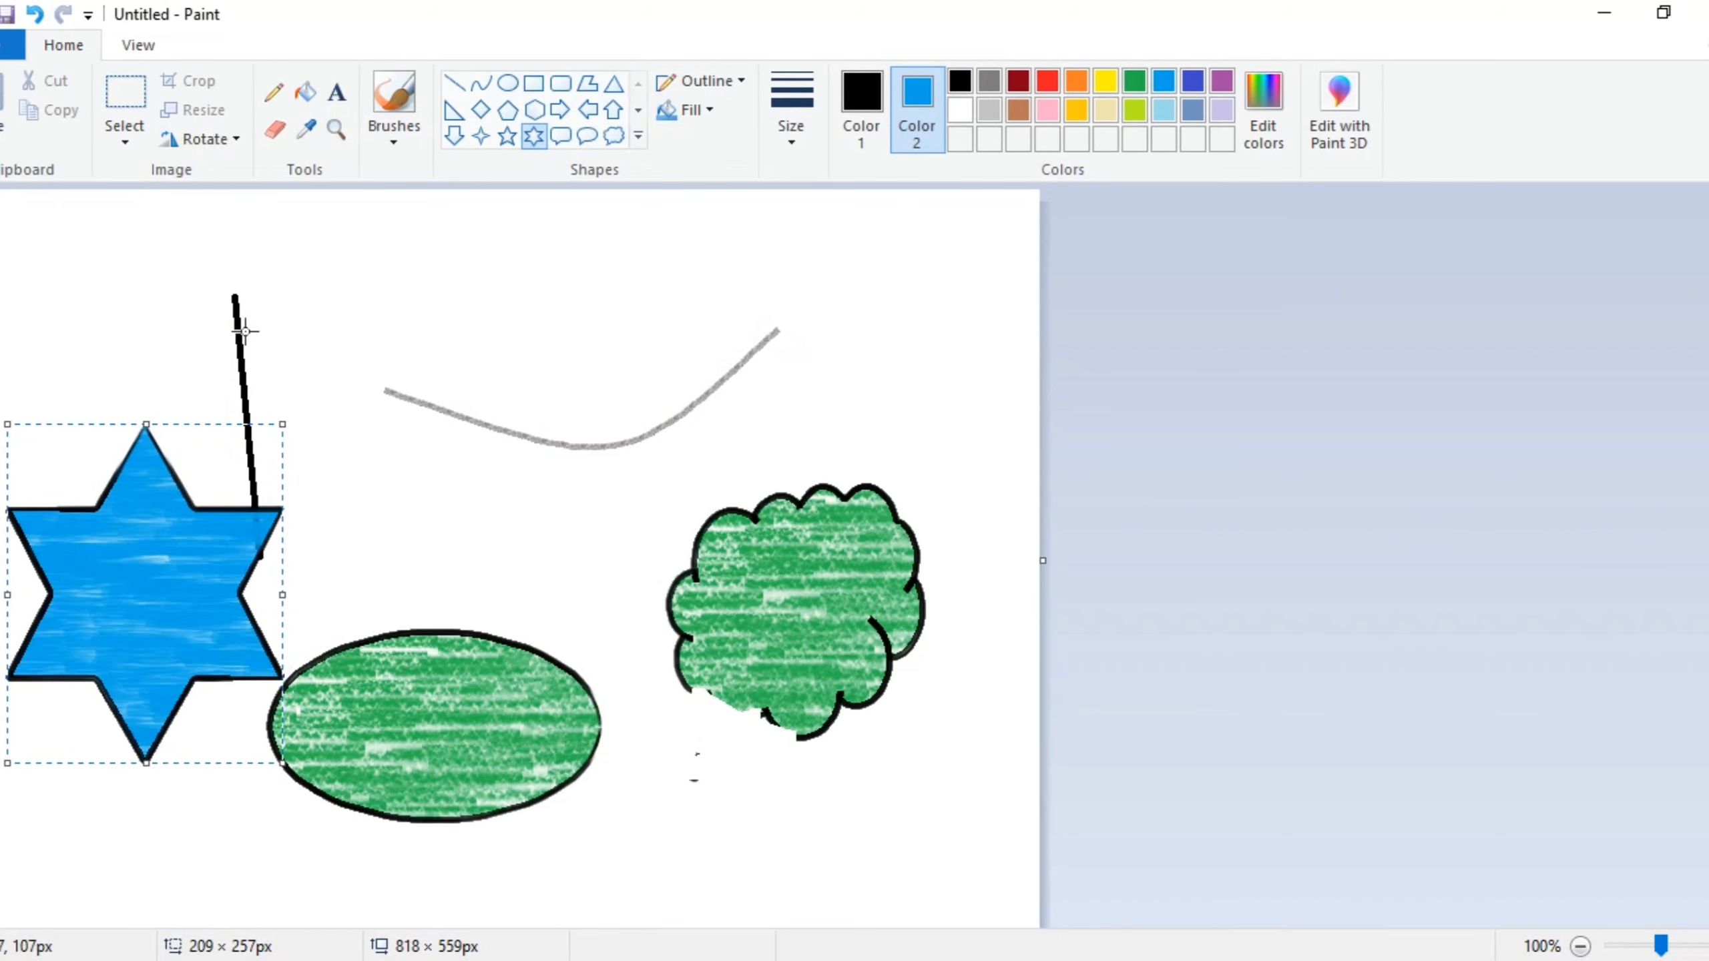
Step: Draw a blue lightning bolt about 187 × 250 px across the curve, above the ellipse
left_click(636, 135)
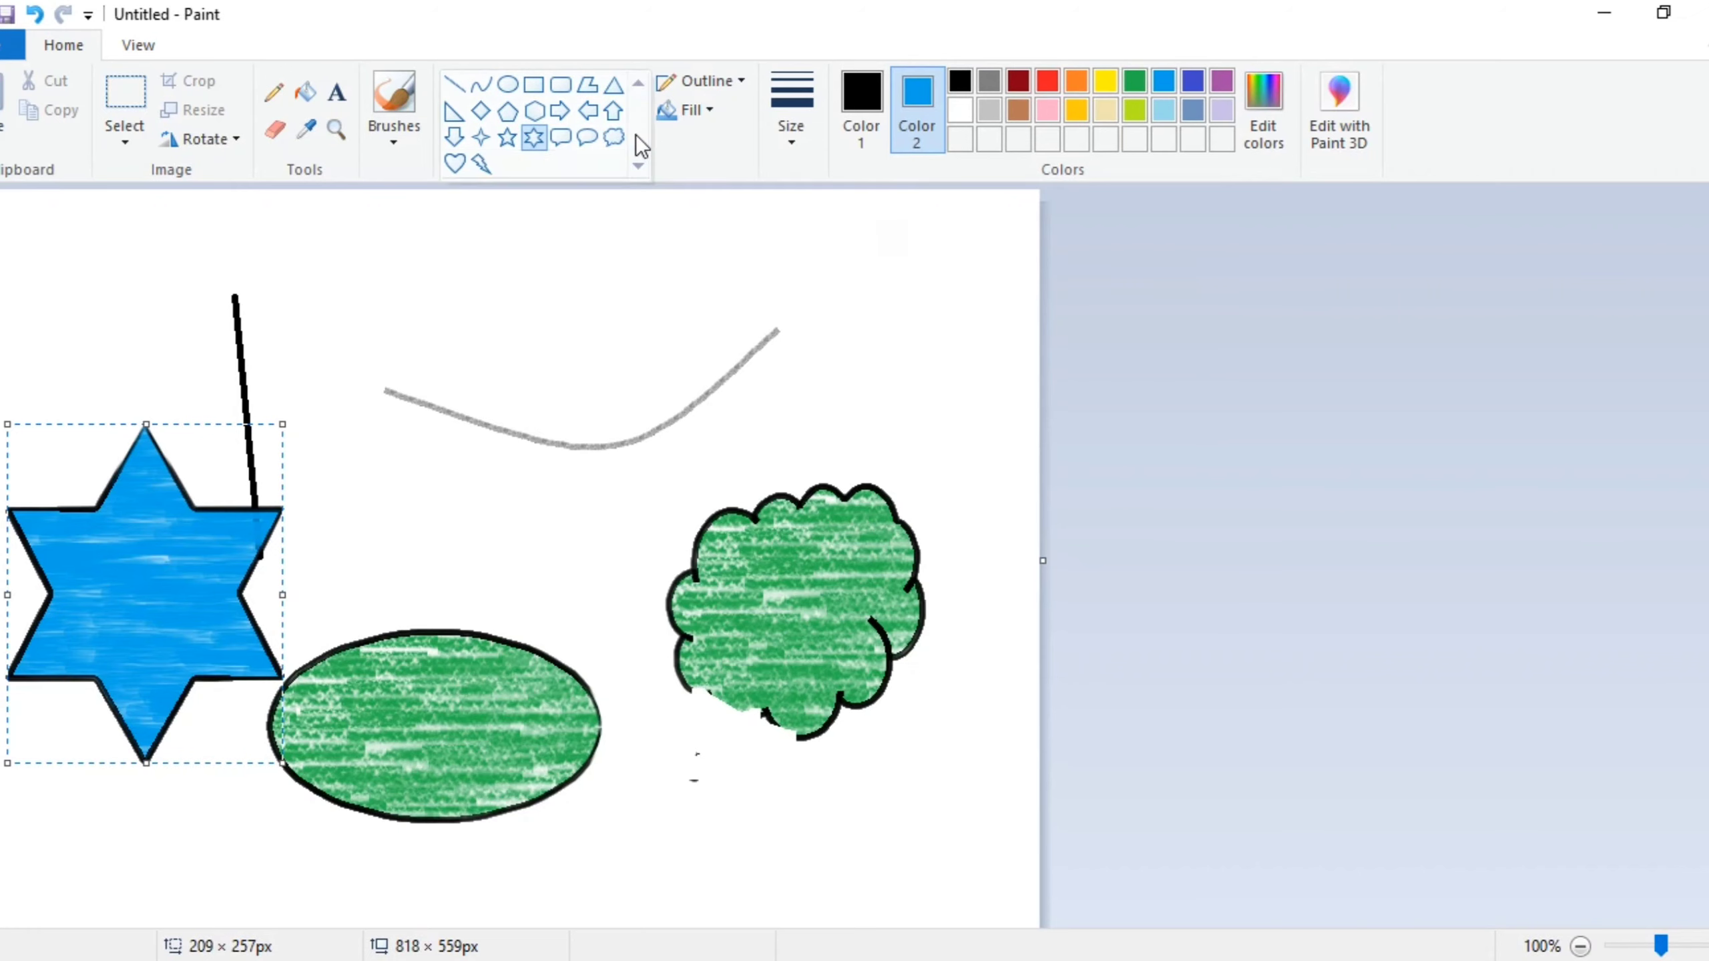
left_click(480, 164)
left_click_drag(435, 338, 679, 667)
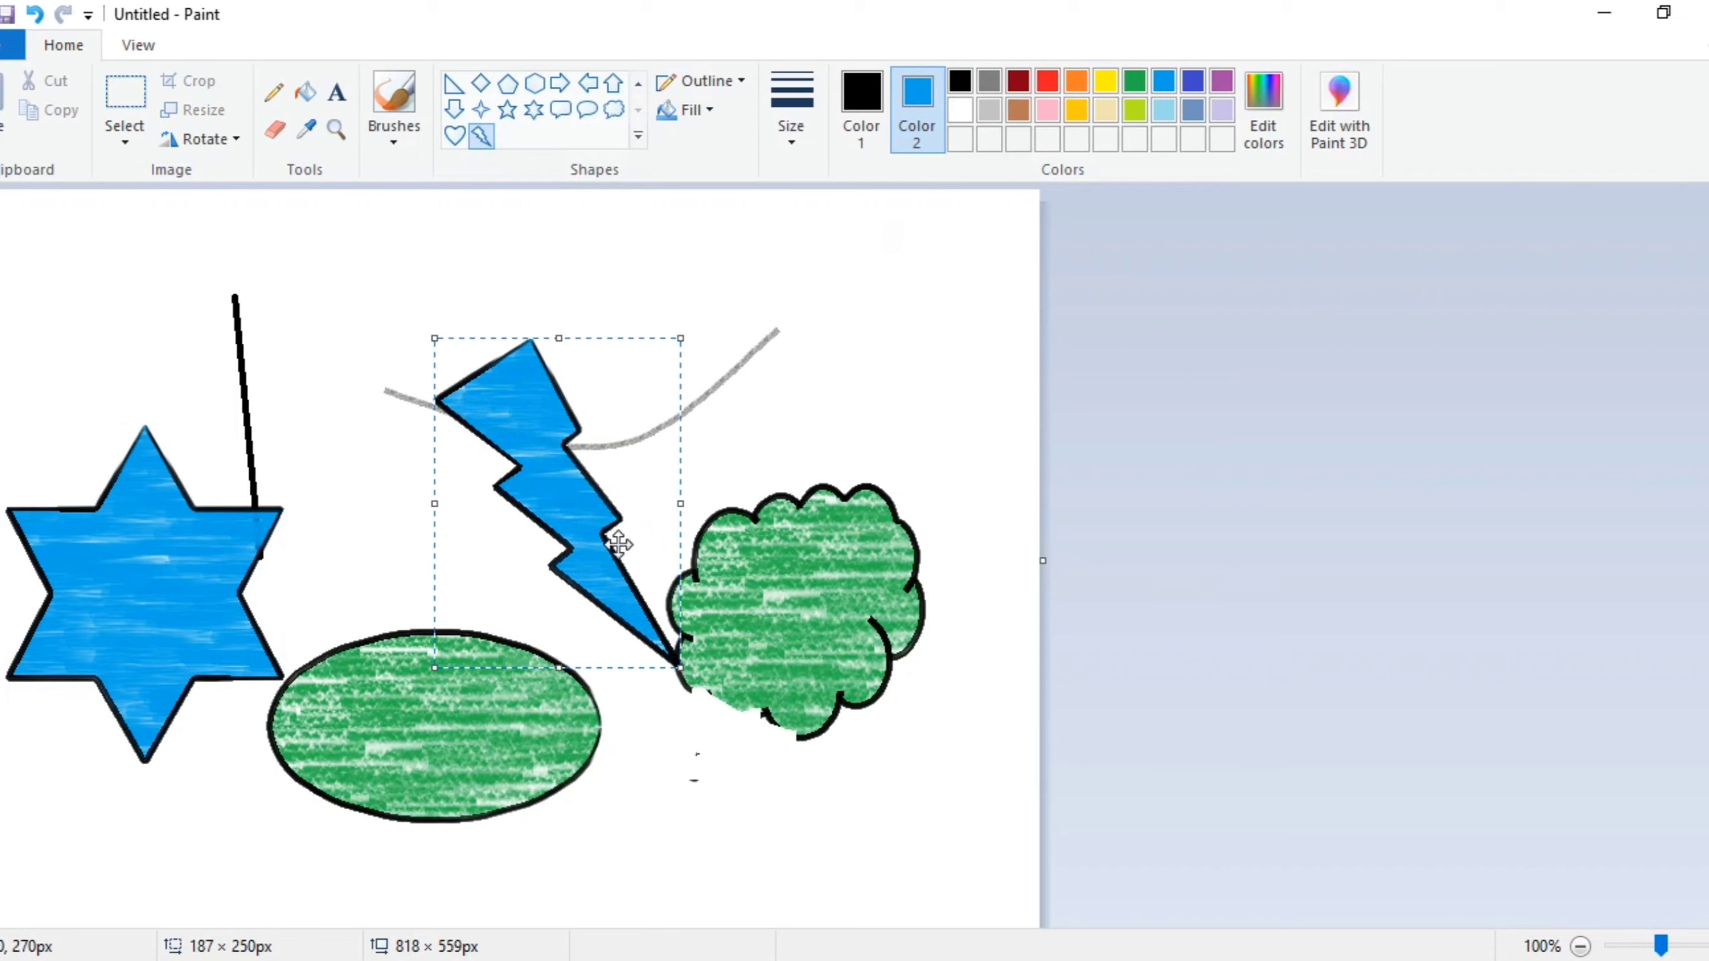
Step: Move the lightning bolt up beside the straight line and shrink it to about 79 × 130 px
left_click_drag(600, 532, 442, 454)
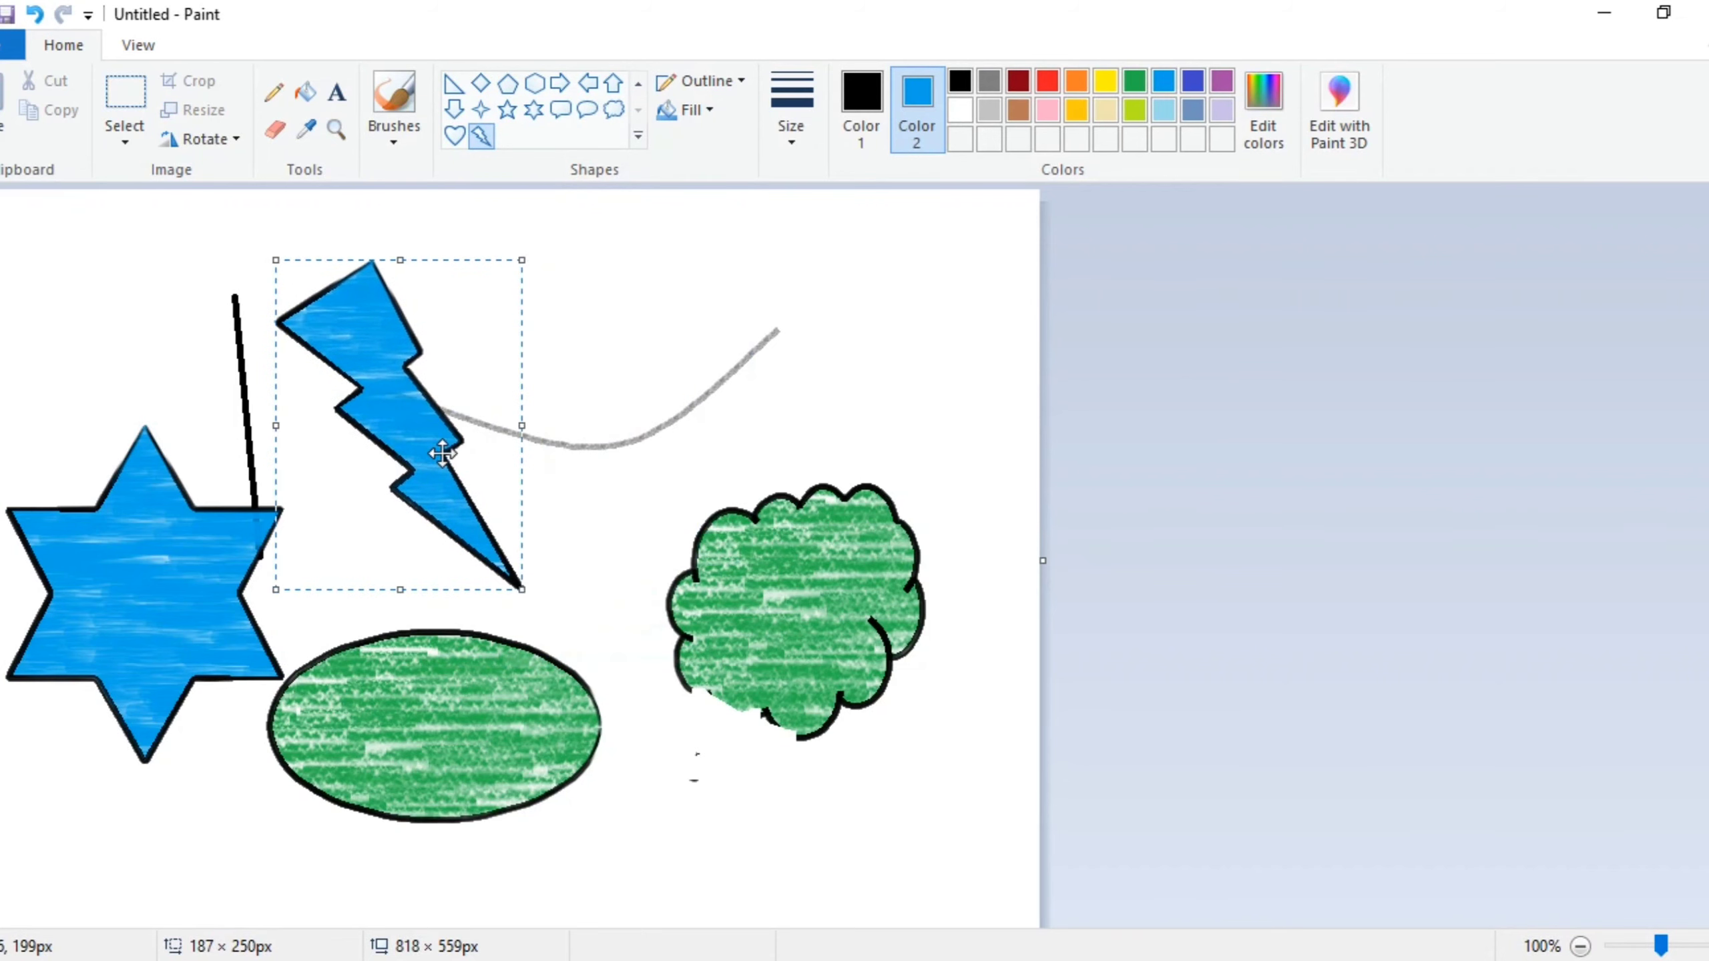
left_click_drag(522, 590, 380, 431)
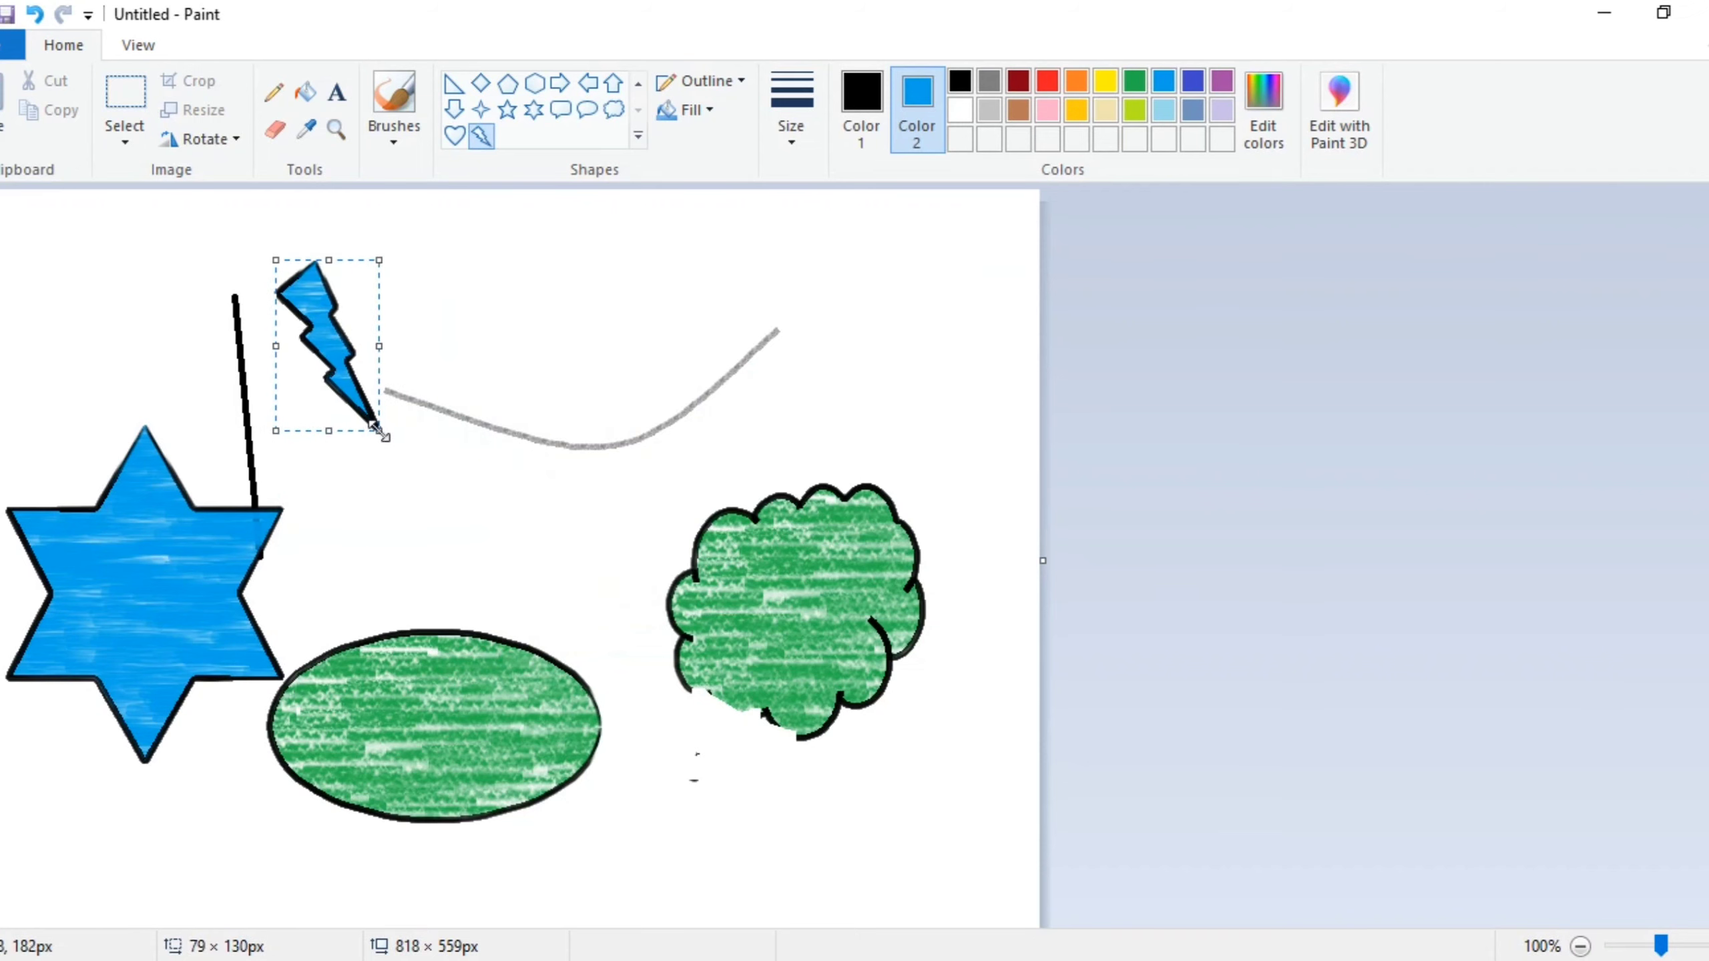